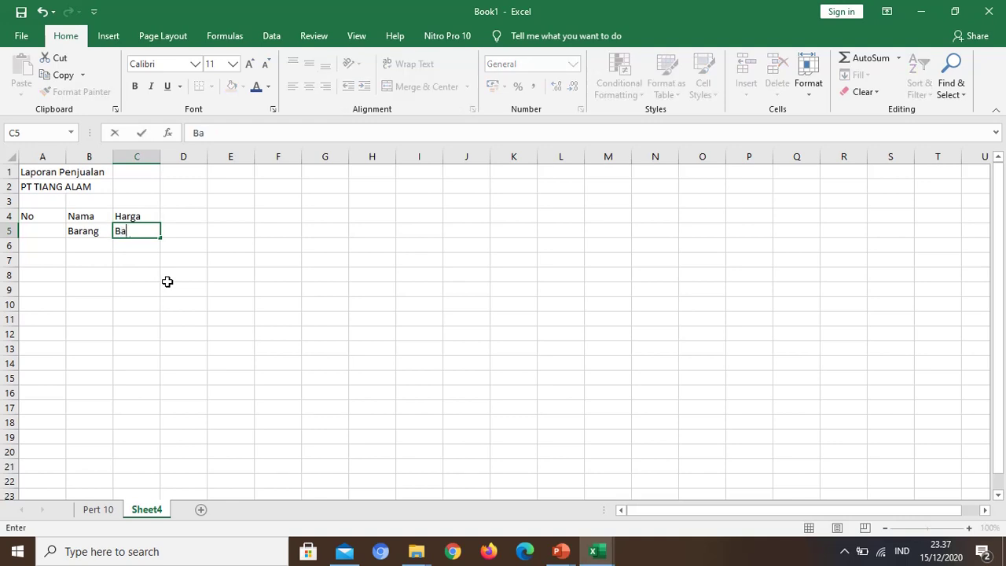
Complete the Barang heading in C5 and enter the two-row heading Jumlah over Barang in D4:D5.
{"action": "key", "text": "Up"}
{"action": "key", "text": "Right"}
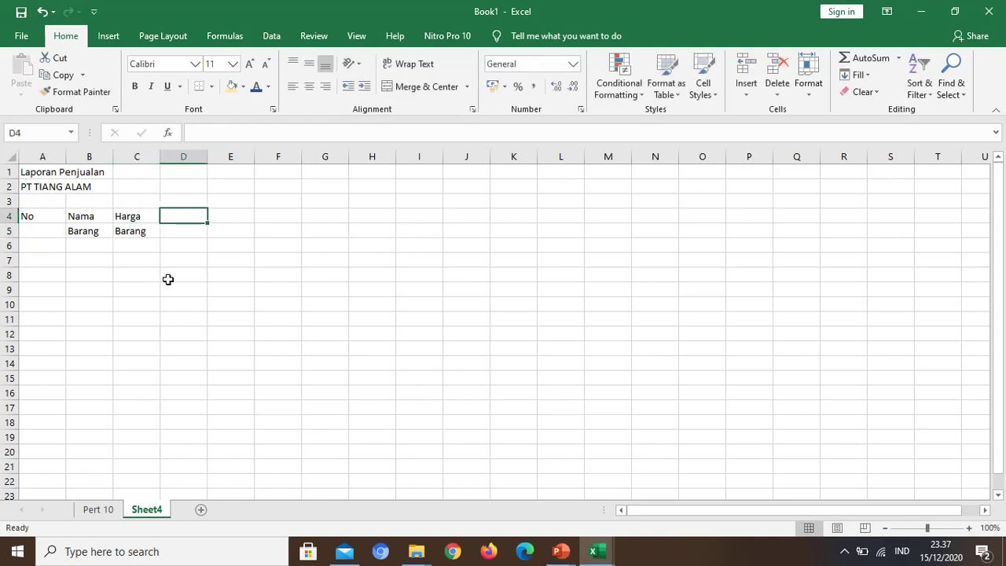
{"action": "type", "text": "Jumlah"}
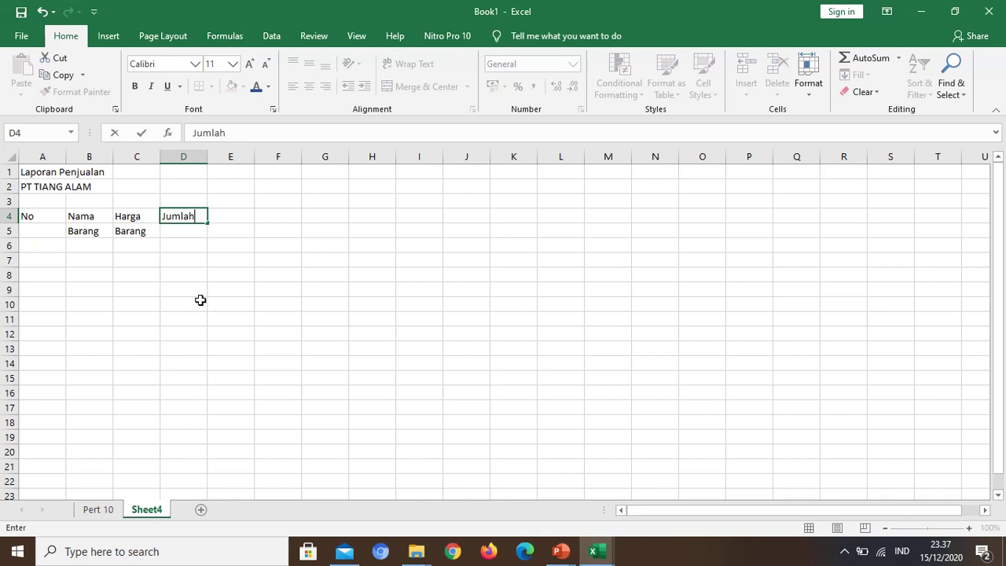
{"action": "key", "text": "Return"}
{"action": "type", "text": "B"}
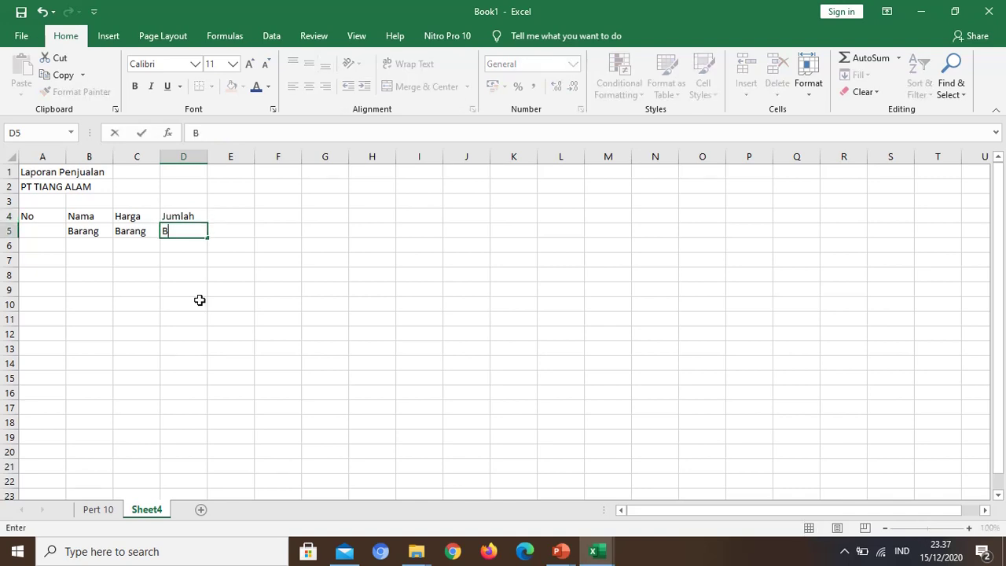
{"action": "type", "text": "arang"}
{"action": "key", "text": "Tab"}
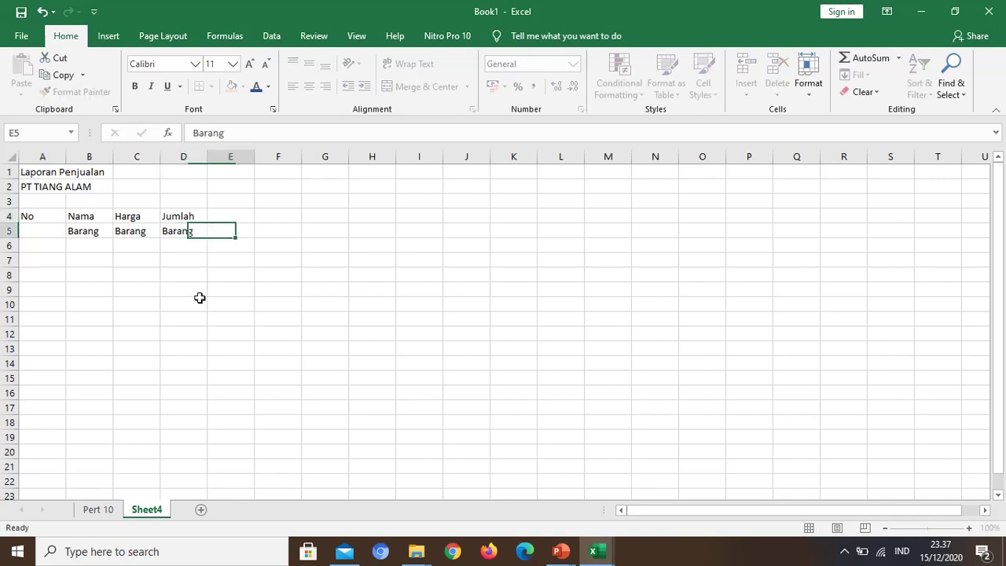
Enter the two-row heading Total over Harga in E4:E5.
{"action": "key", "text": "Up"}
{"action": "type", "text": "T"}
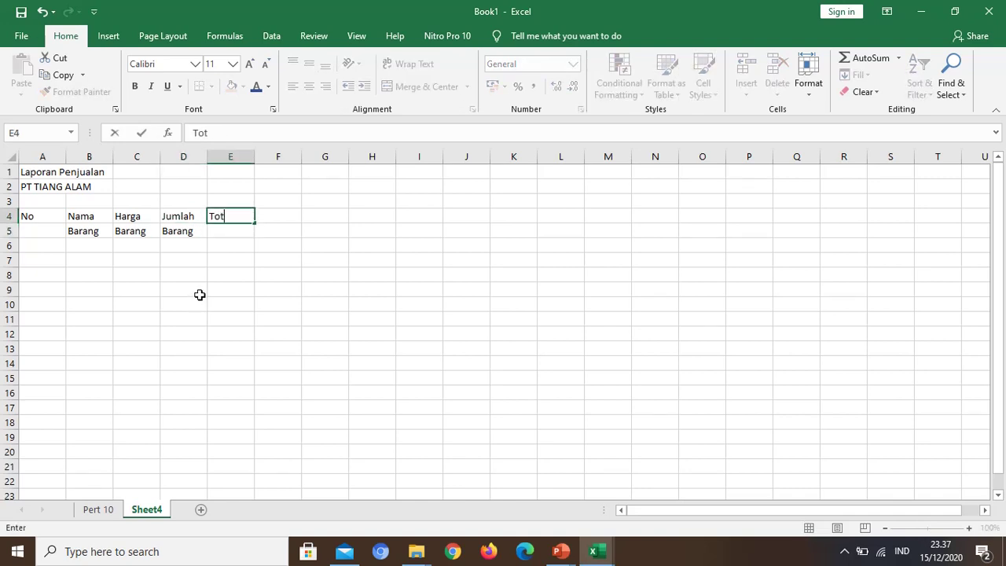
{"action": "type", "text": "ota;"}
{"action": "type", "text": "l"}
{"action": "key", "text": "Return"}
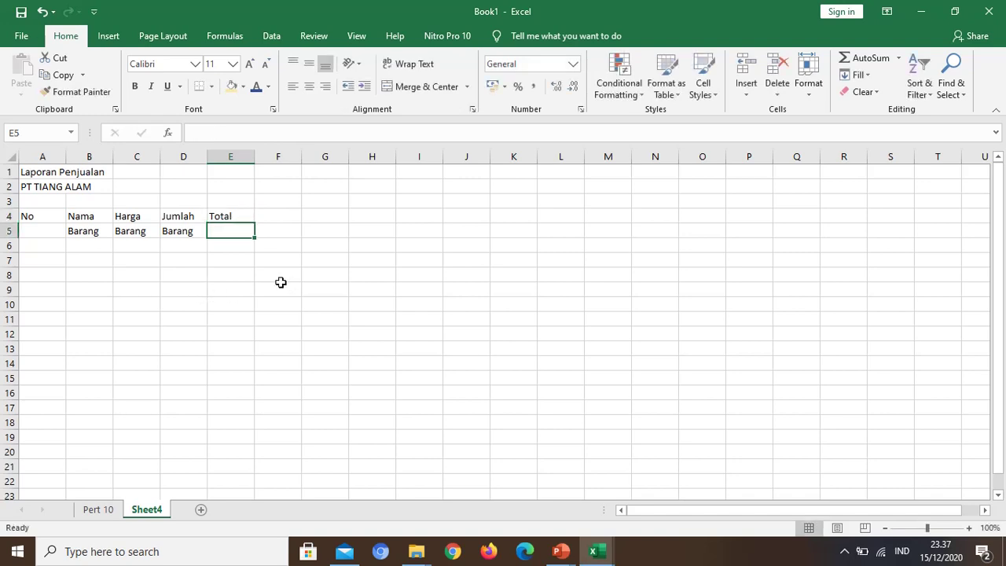
{"action": "type", "text": "Harga"}
{"action": "key", "text": "Up"}
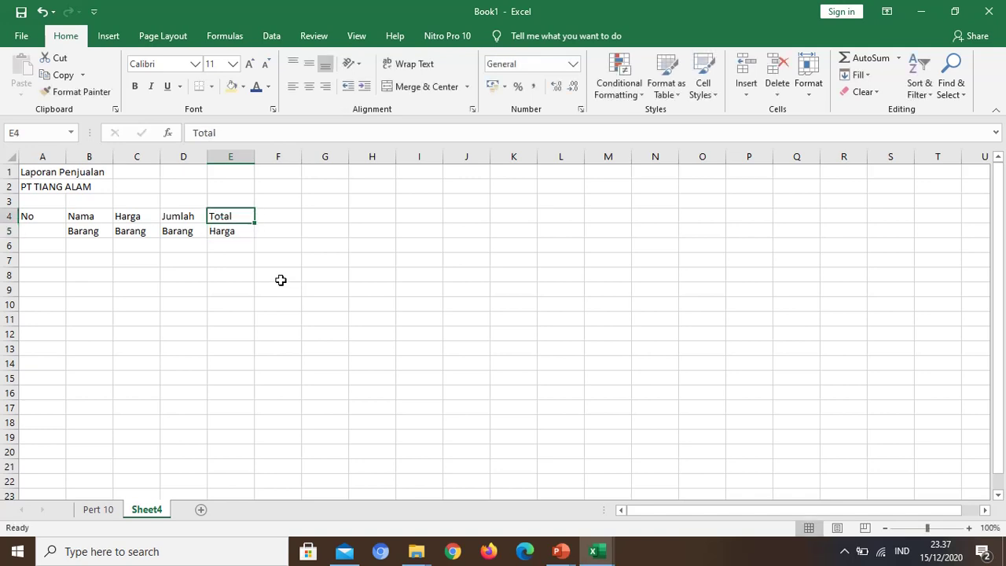
Enter the heading Diskon in F4 and the two-row heading Total over Bayar in G4:G5.
{"action": "key", "text": "Right"}
{"action": "type", "text": "disk"}
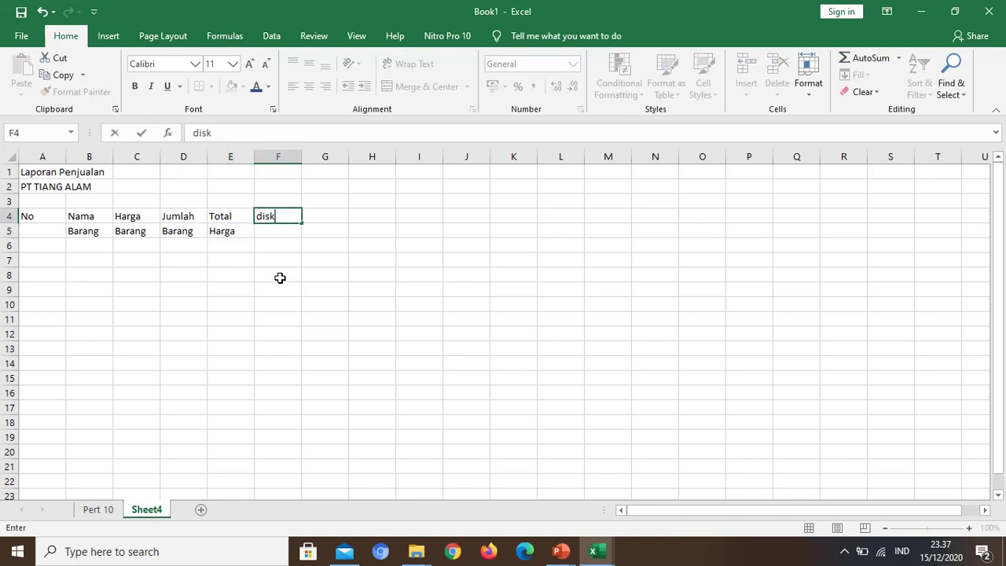
{"action": "key", "text": "BackSpace"}
{"action": "type", "text": "Diskon"}
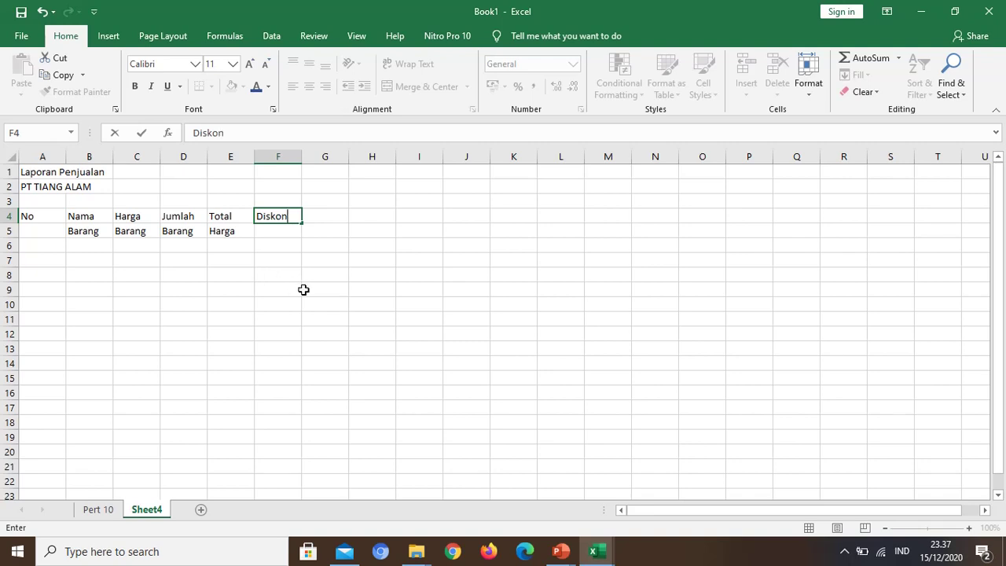
{"action": "key", "text": "Tab"}
{"action": "type", "text": "to"}
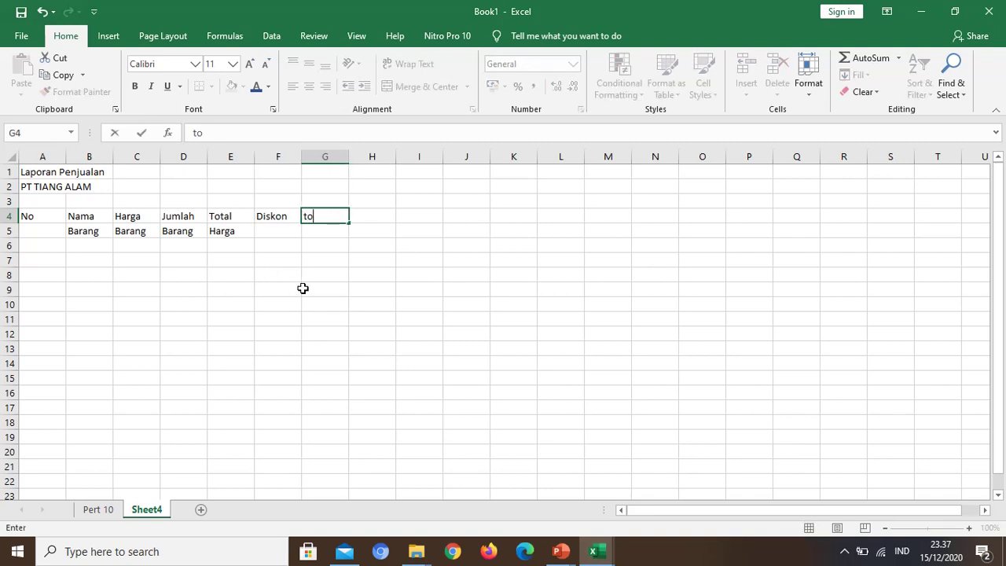
{"action": "key", "text": "BackSpace"}
{"action": "type", "text": "otal"}
{"action": "key", "text": "Return"}
{"action": "type", "text": "Bayar"}
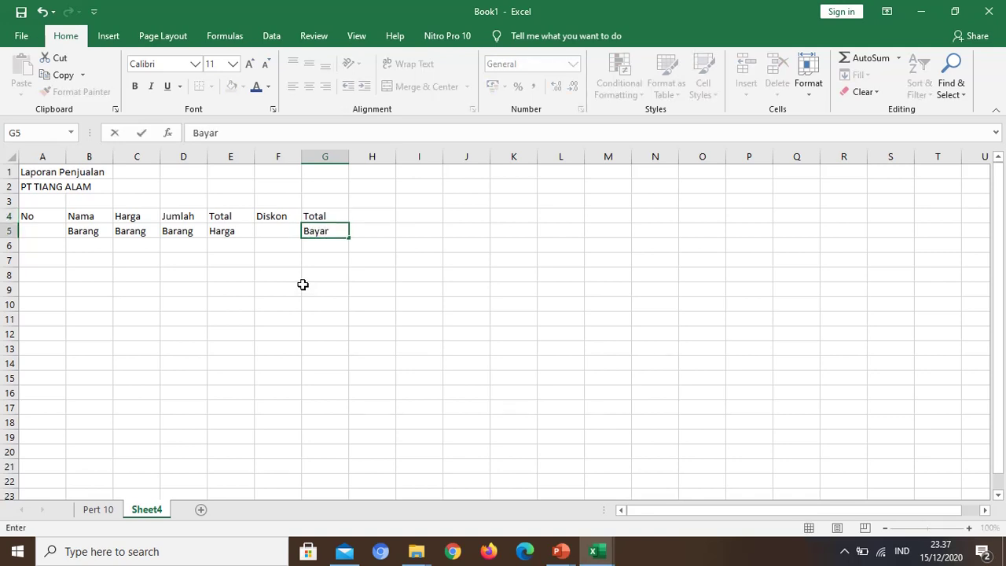
{"action": "key", "text": "Return"}
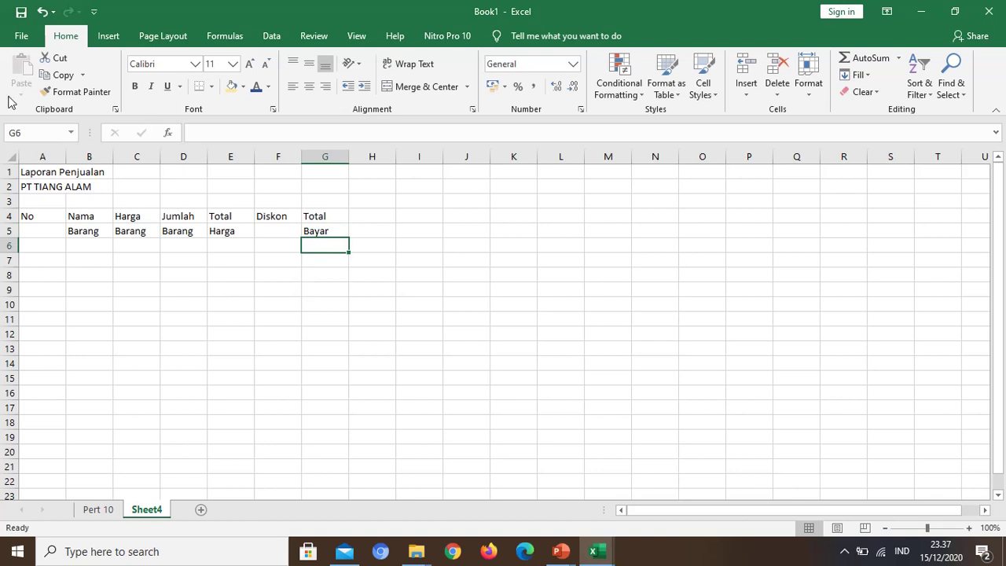
Narrow column A, which holds the No heading.
{"action": "left_click", "coordinate": [61, 215]}
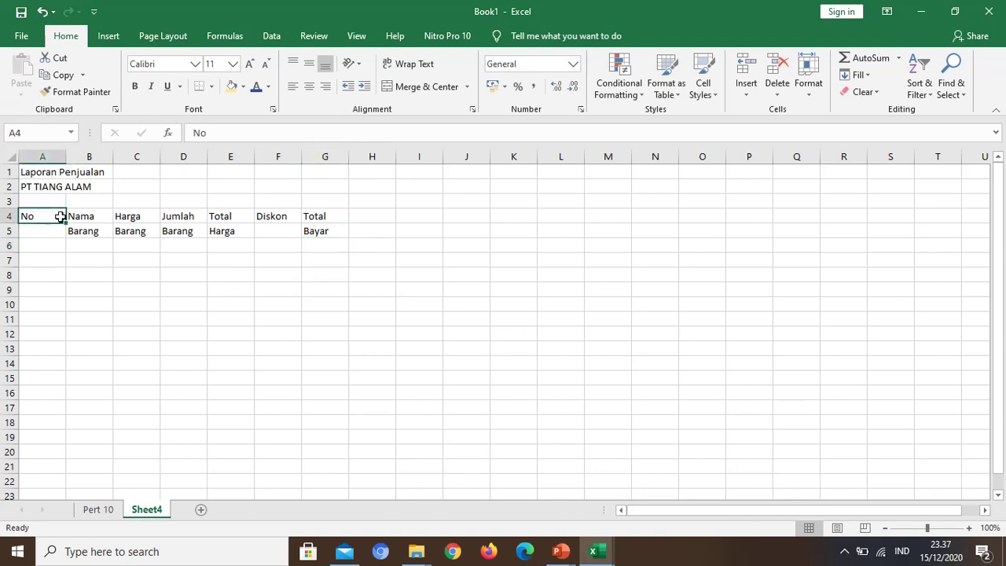
{"action": "left_click_drag", "start_coordinate": [61, 216], "coordinate": [70, 217]}
{"action": "left_click", "coordinate": [60, 221]}
{"action": "left_click", "coordinate": [50, 249]}
{"action": "left_click_drag", "start_coordinate": [66, 156], "coordinate": [52, 157]}
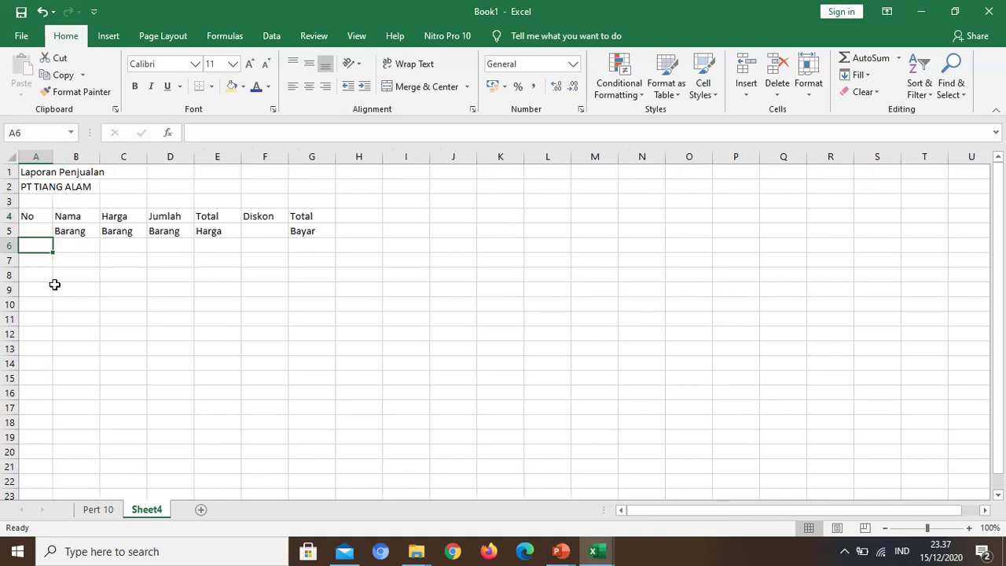
Number the rows in A6:A11 by entering 1 and filling the series down to 6.
{"action": "type", "text": "1"}
{"action": "key", "text": "Return"}
{"action": "left_click", "coordinate": [47, 249]}
{"action": "left_click_drag", "start_coordinate": [53, 249], "coordinate": [47, 324]}
Enter the item names Komputer, Printer and Flash Disk in B6:B8.
{"action": "left_click", "coordinate": [83, 244]}
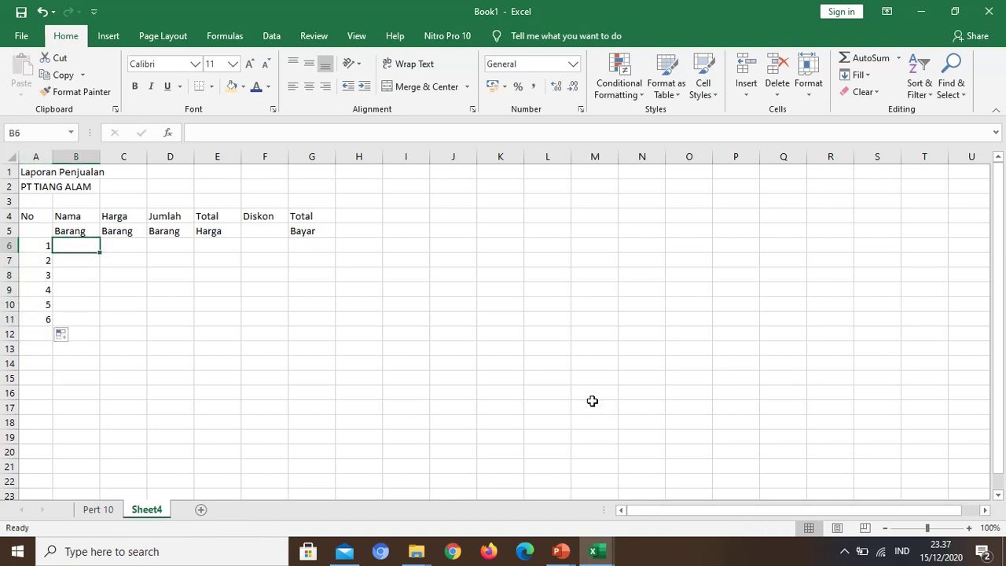
{"action": "left_click_drag", "start_coordinate": [928, 529], "coordinate": [933, 530]}
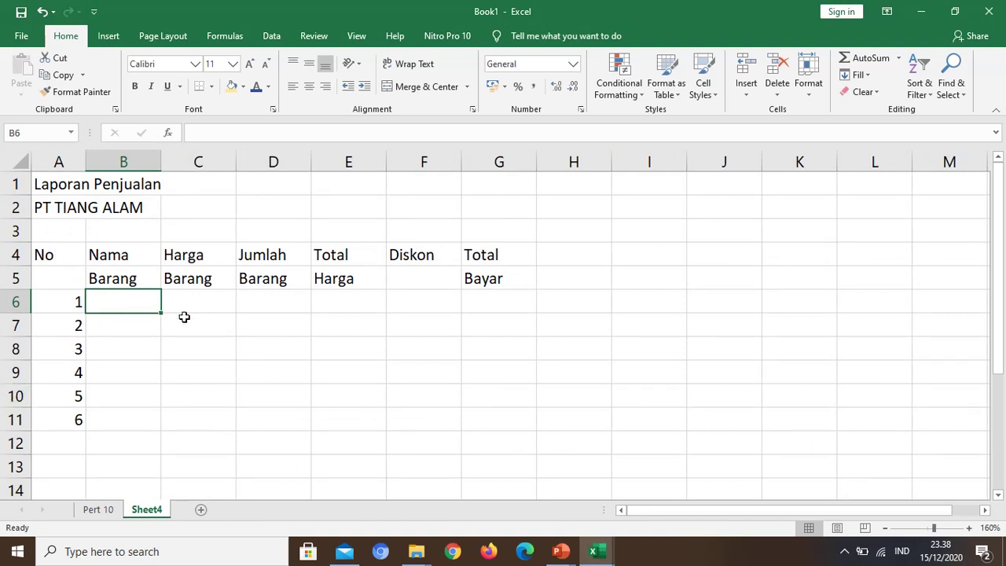
{"action": "type", "text": "Komputer"}
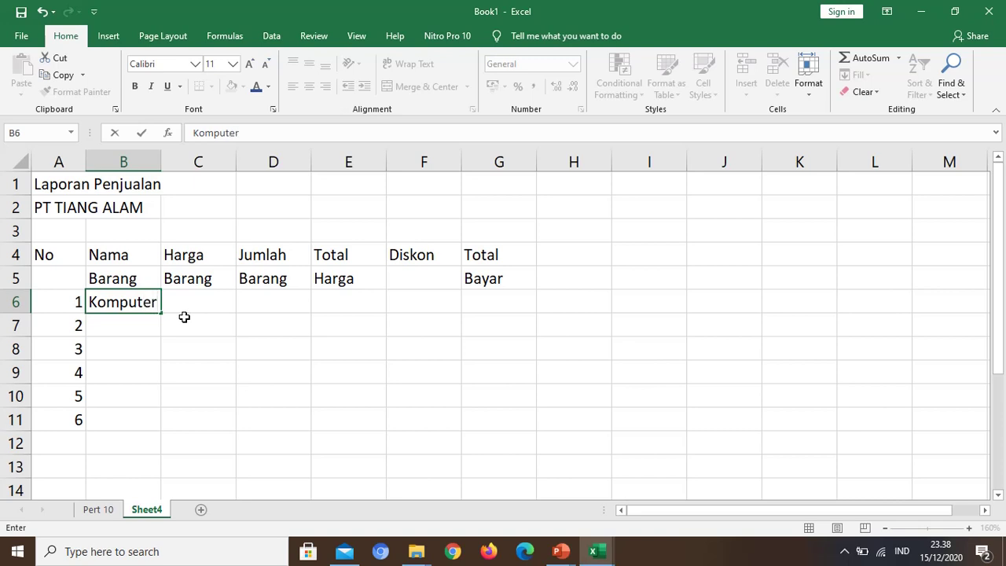
{"action": "key", "text": "Return"}
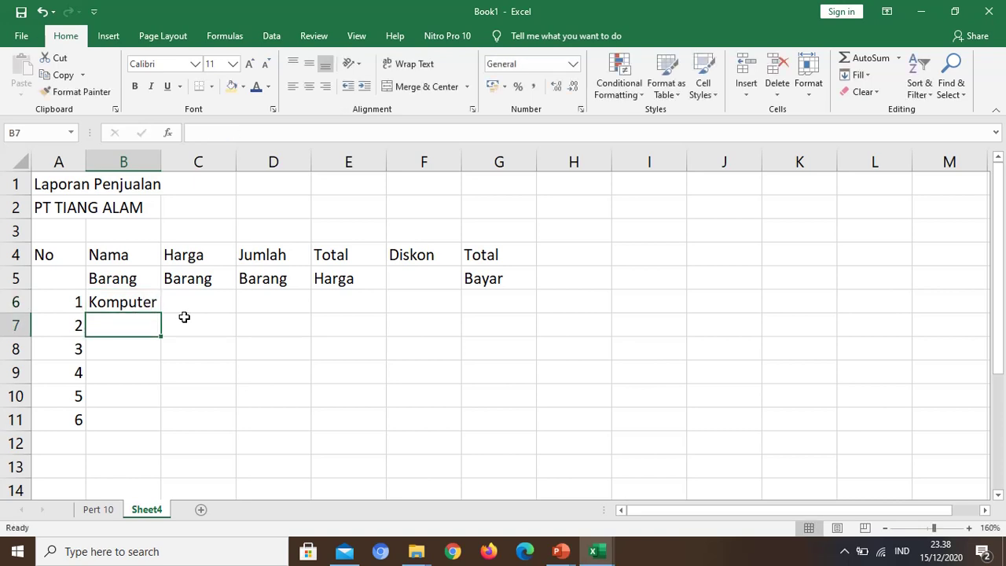
{"action": "type", "text": "Printer"}
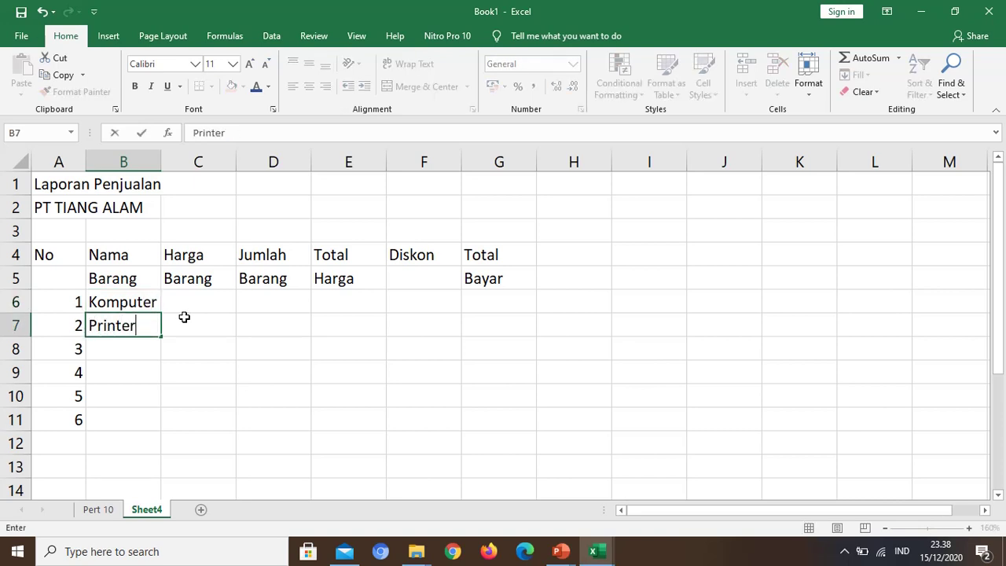
{"action": "key", "text": "Return"}
{"action": "type", "text": "F"}
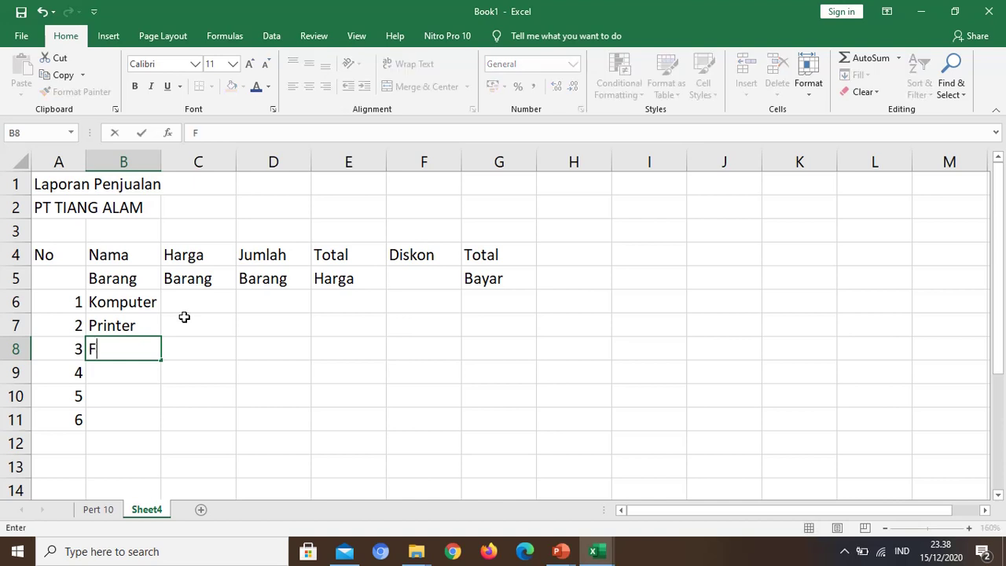
{"action": "type", "text": "lash Dis"}
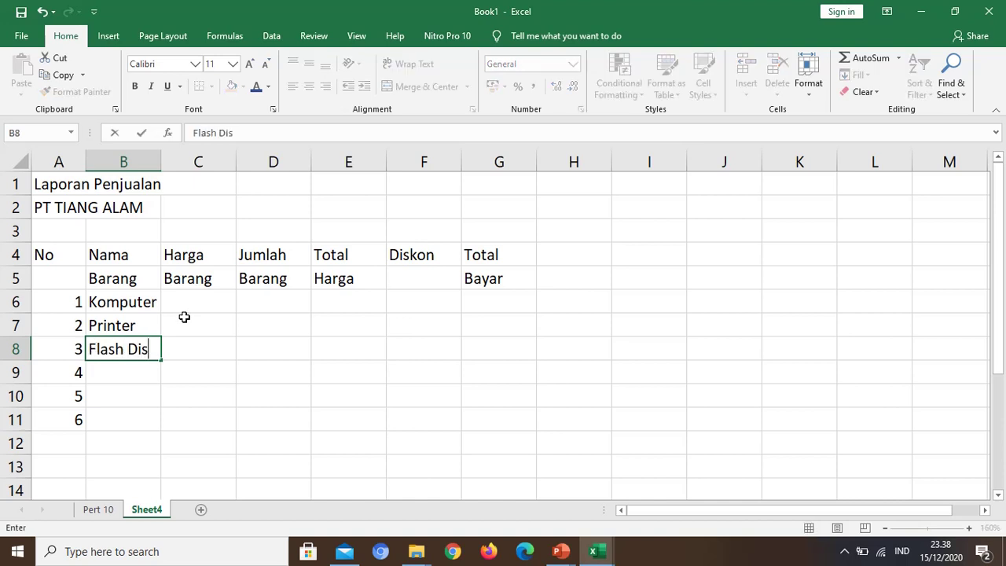
{"action": "type", "text": "k"}
{"action": "key", "text": "Return"}
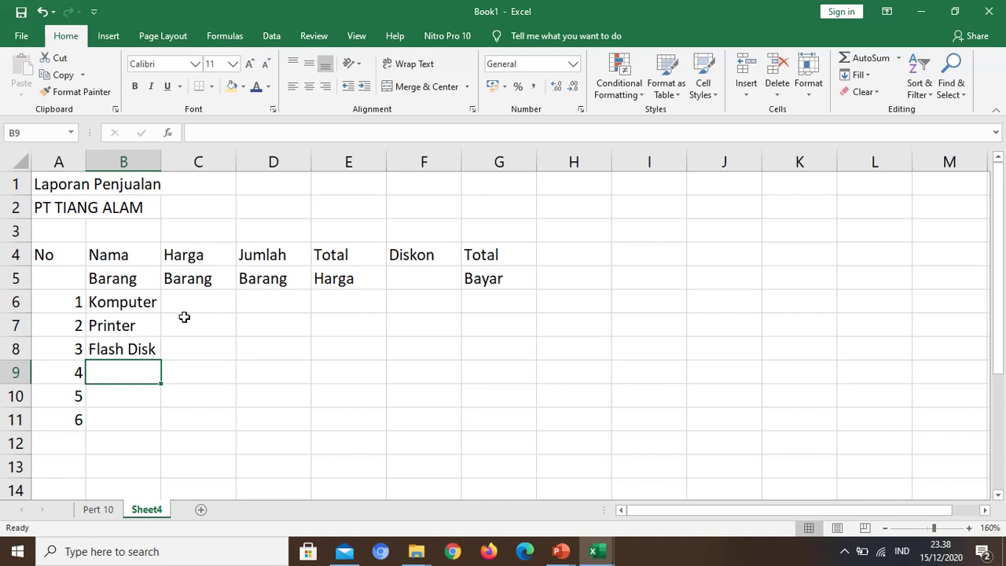
Enter the item names Monitor, Mouse and Keyboard in B9:B11.
{"action": "type", "text": "Monitor"}
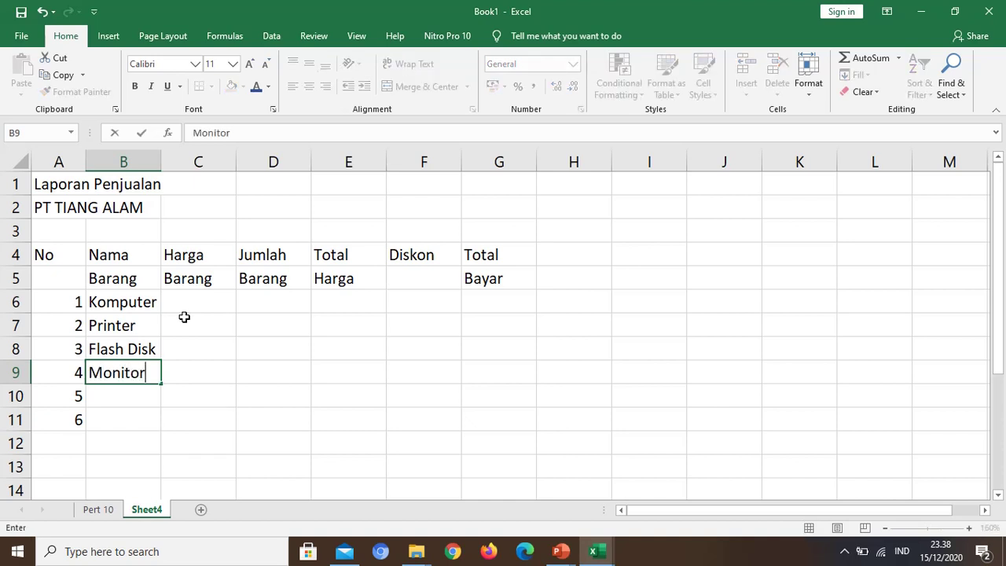
{"action": "key", "text": "Return"}
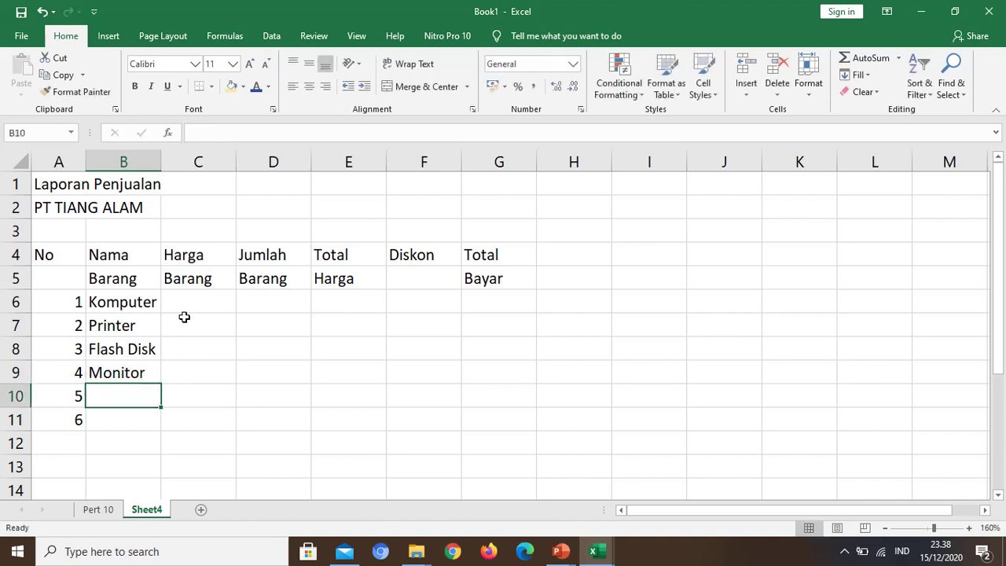
{"action": "type", "text": "Mouse"}
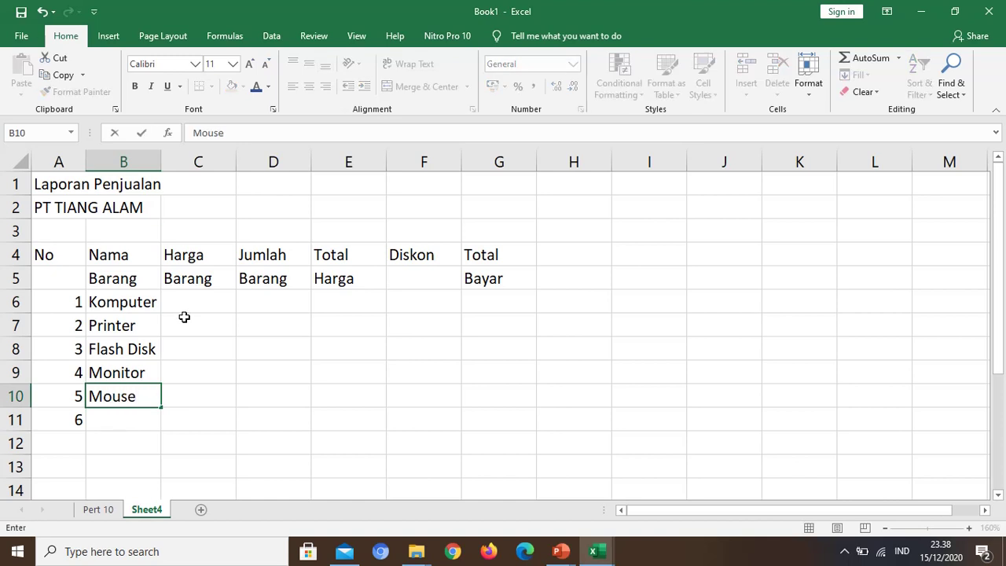
{"action": "key", "text": "Return"}
{"action": "type", "text": "Key"}
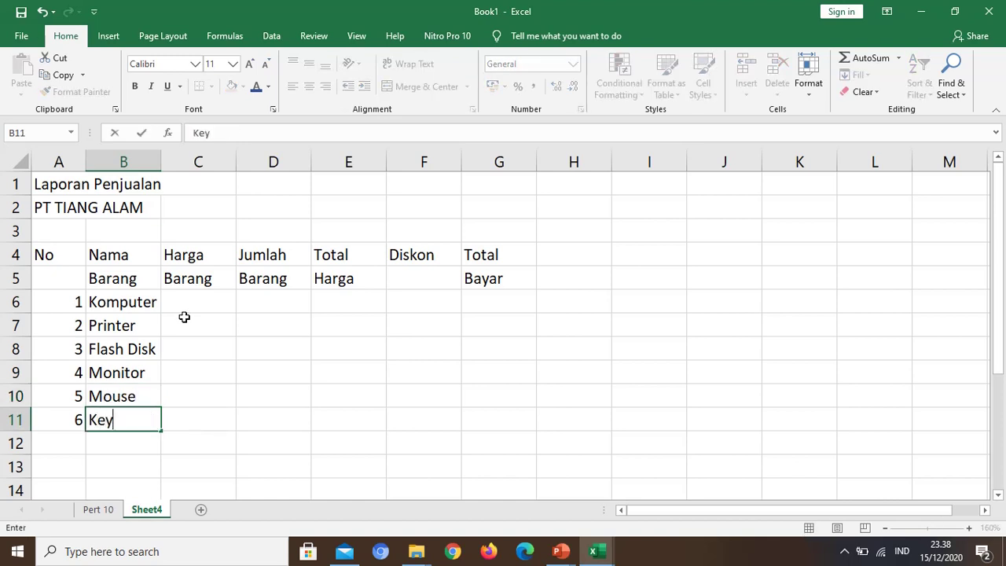
{"action": "type", "text": "board"}
{"action": "key", "text": "Return"}
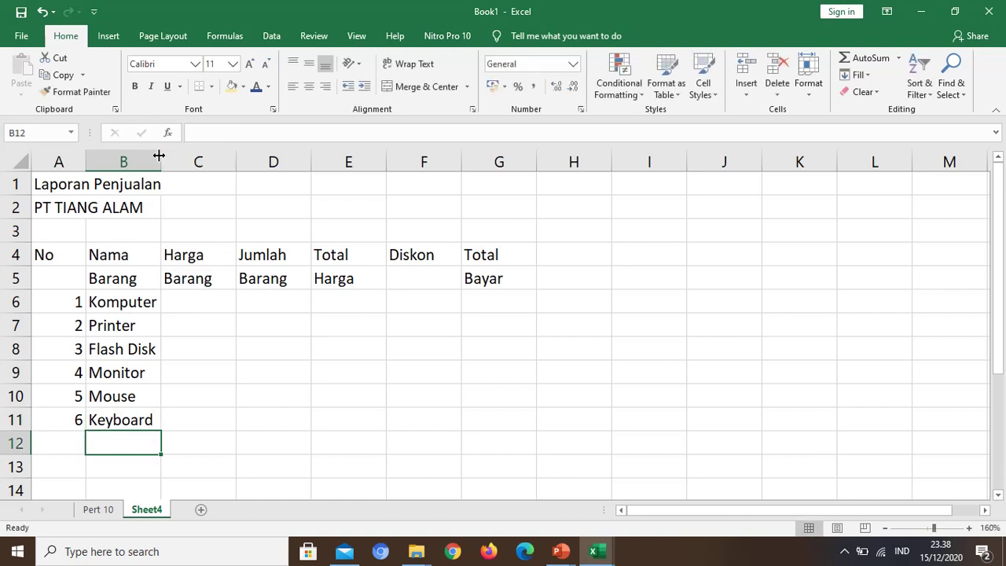
Widen columns B and C to give the item names and prices more room.
{"action": "left_click_drag", "start_coordinate": [161, 161], "coordinate": [180, 171]}
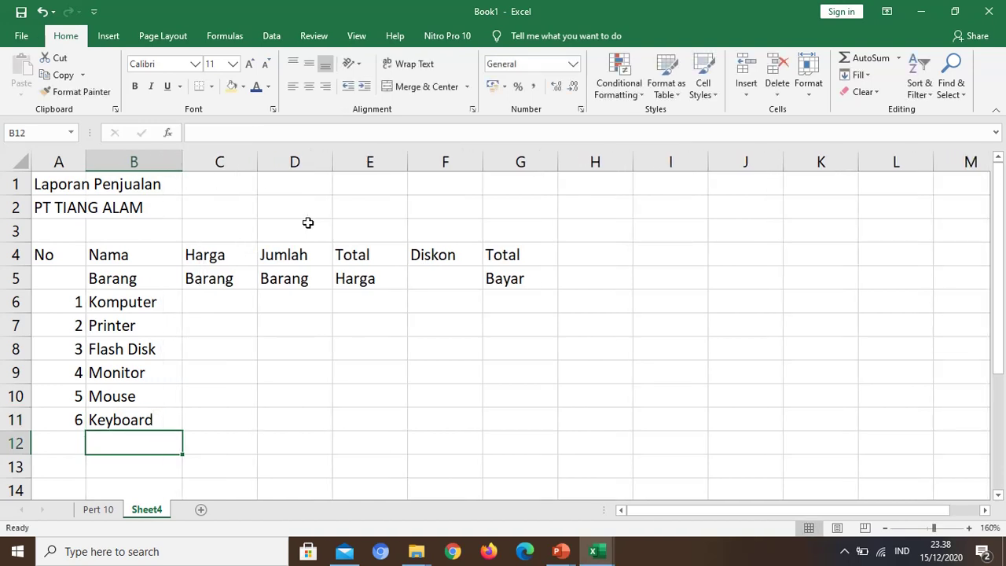
{"action": "left_click_drag", "start_coordinate": [258, 161], "coordinate": [290, 188]}
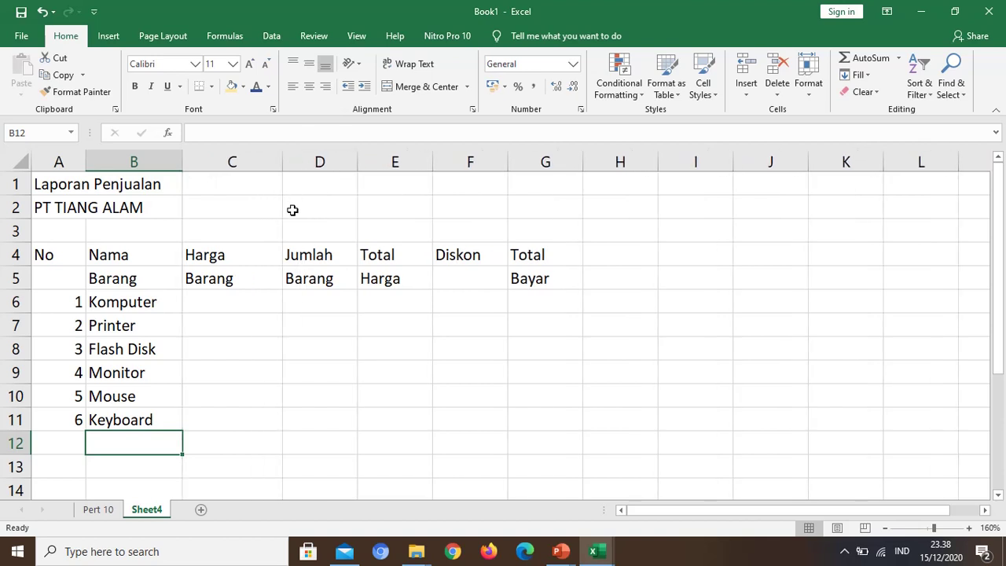
Enter the prices 5000000 for Komputer in C6 and 2000000 for Printer in C7.
{"action": "left_click", "coordinate": [230, 307]}
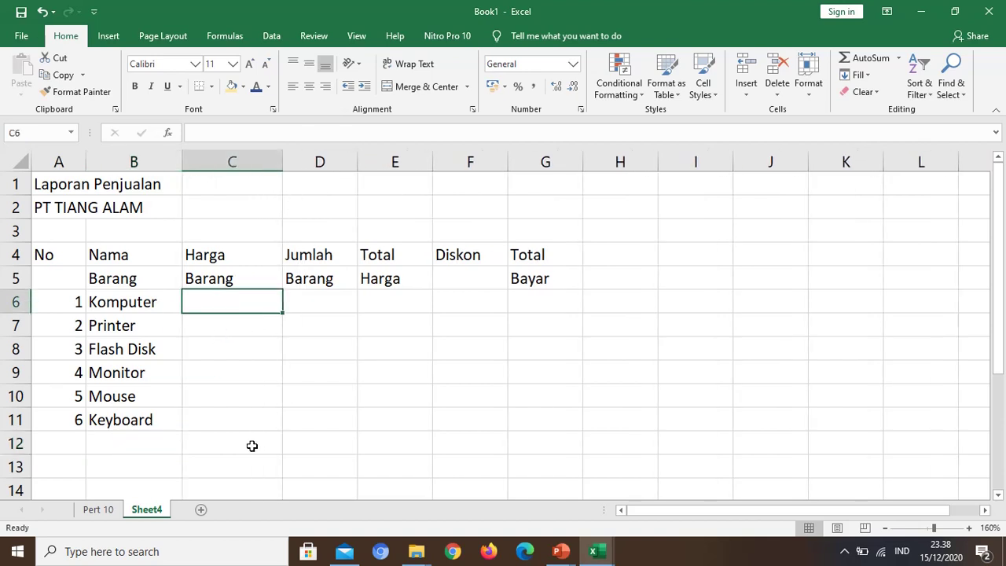
{"action": "type", "text": "5000"}
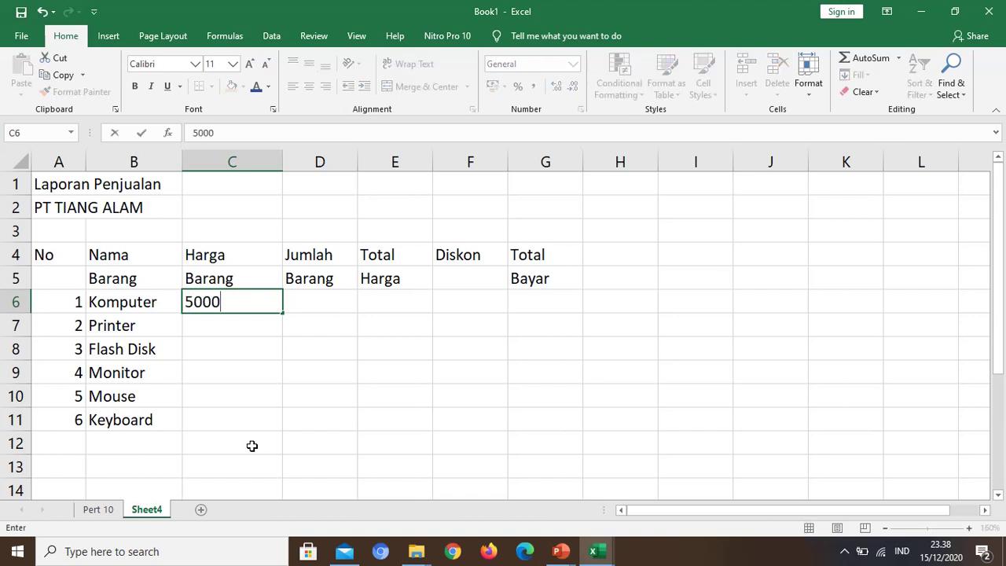
{"action": "type", "text": "000"}
{"action": "key", "text": "Return"}
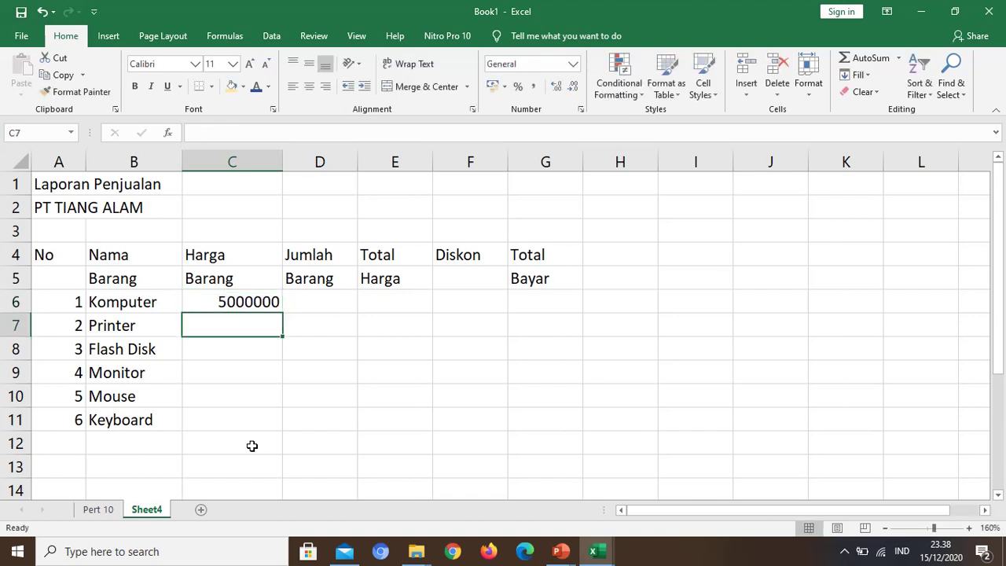
{"action": "key", "text": "Up"}
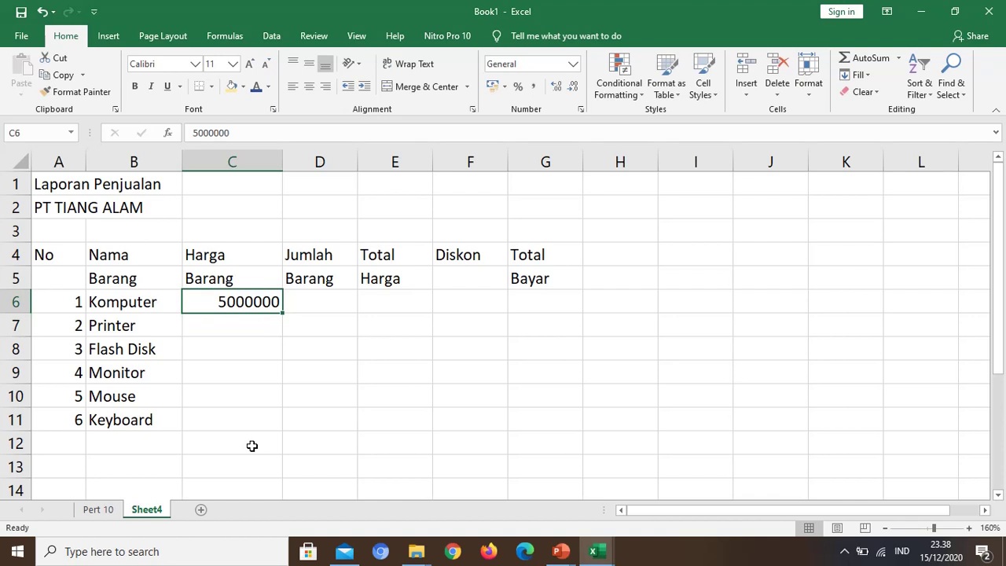
{"action": "key", "text": "Down"}
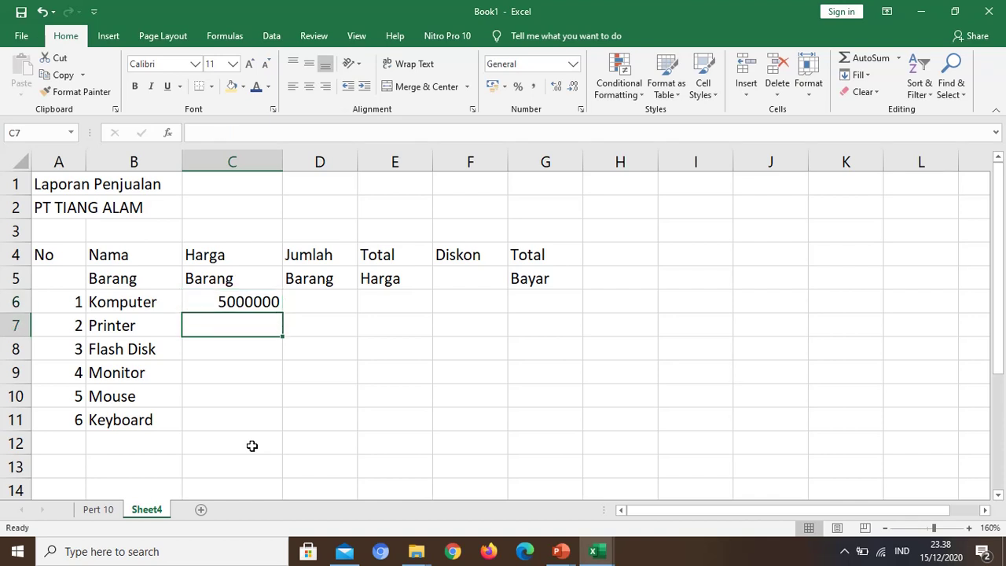
{"action": "type", "text": "20000"}
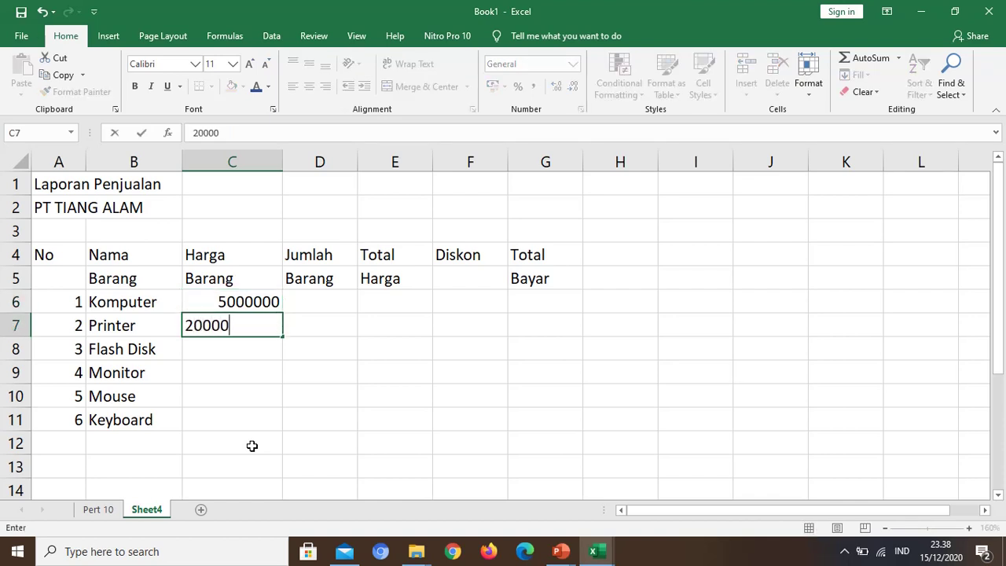
{"action": "type", "text": "00"}
{"action": "key", "text": "Return"}
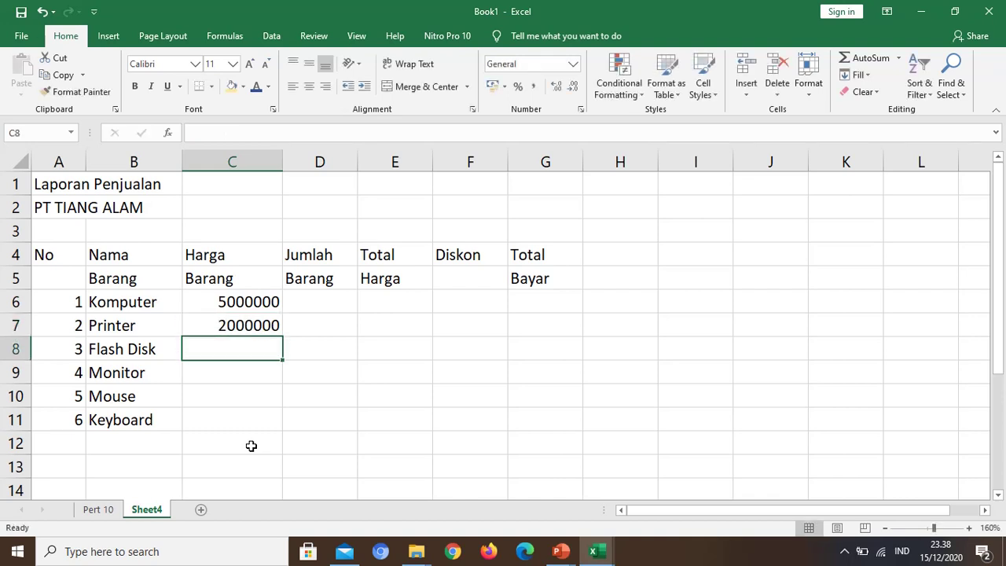
Enter the prices 90000, 3000000, 80000 and 400000 for Flash Disk, Monitor, Mouse and Keyboard in C8:C11.
{"action": "type", "text": "9000"}
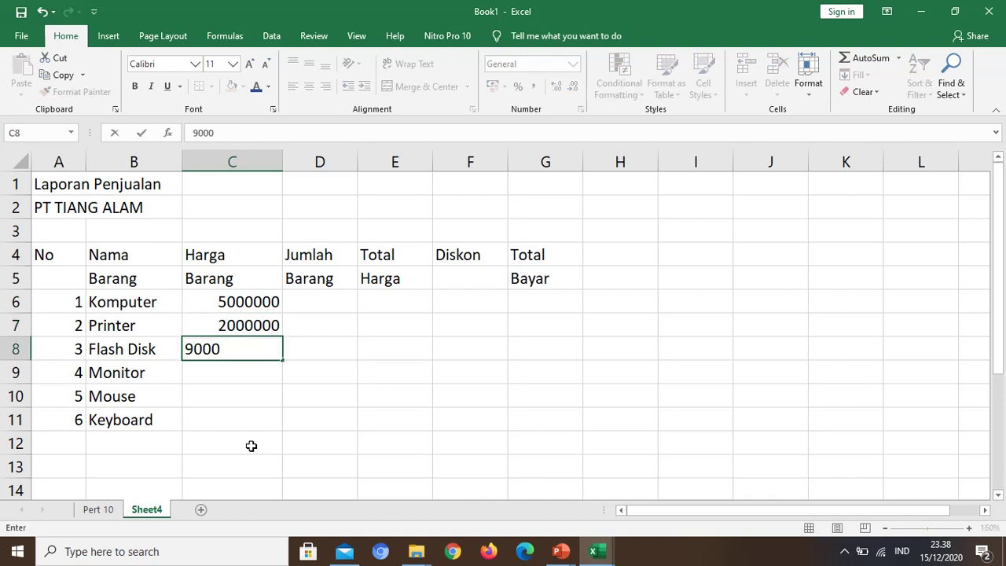
{"action": "type", "text": "0"}
{"action": "key", "text": "Return"}
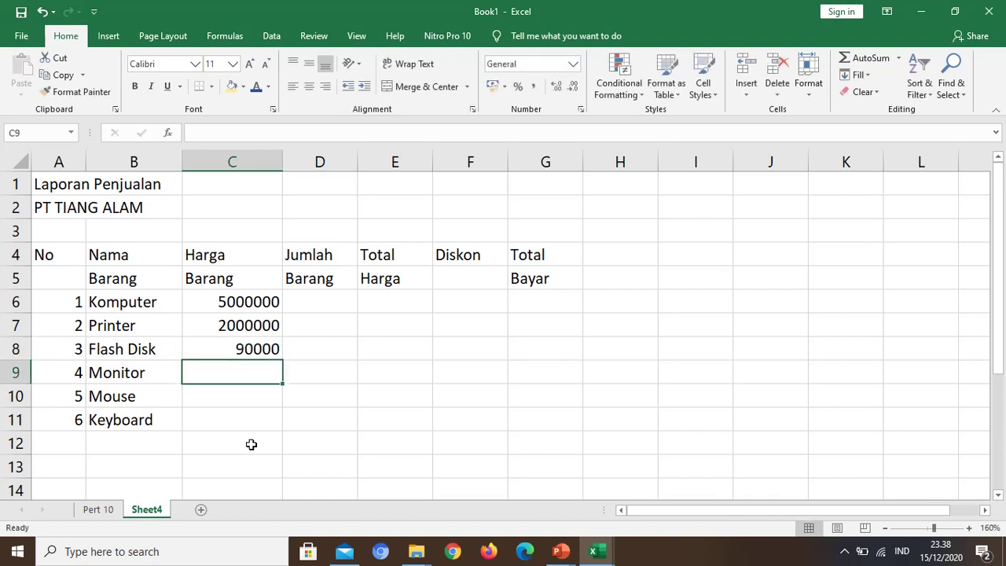
{"action": "type", "text": "300000"}
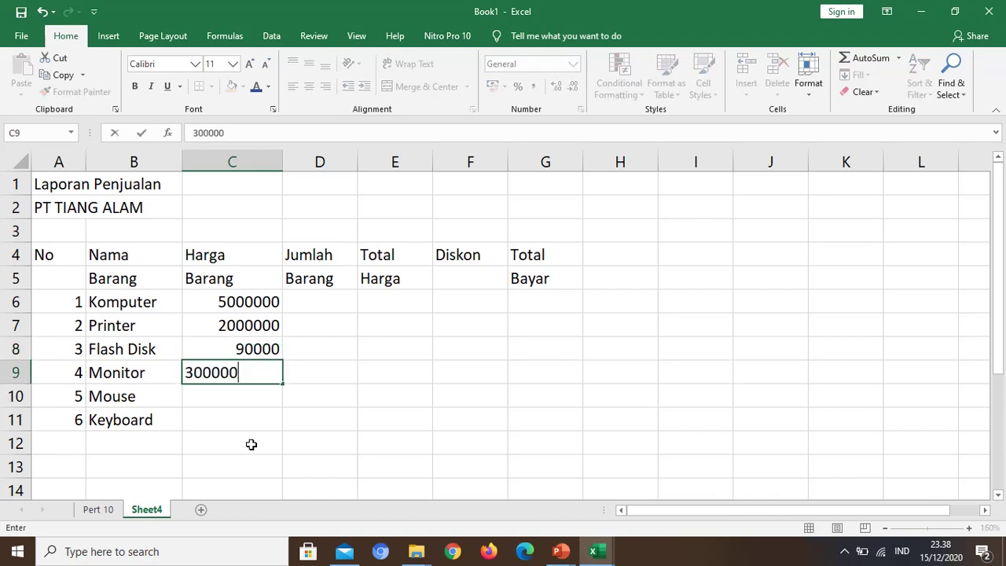
{"action": "type", "text": "0"}
{"action": "key", "text": "Return"}
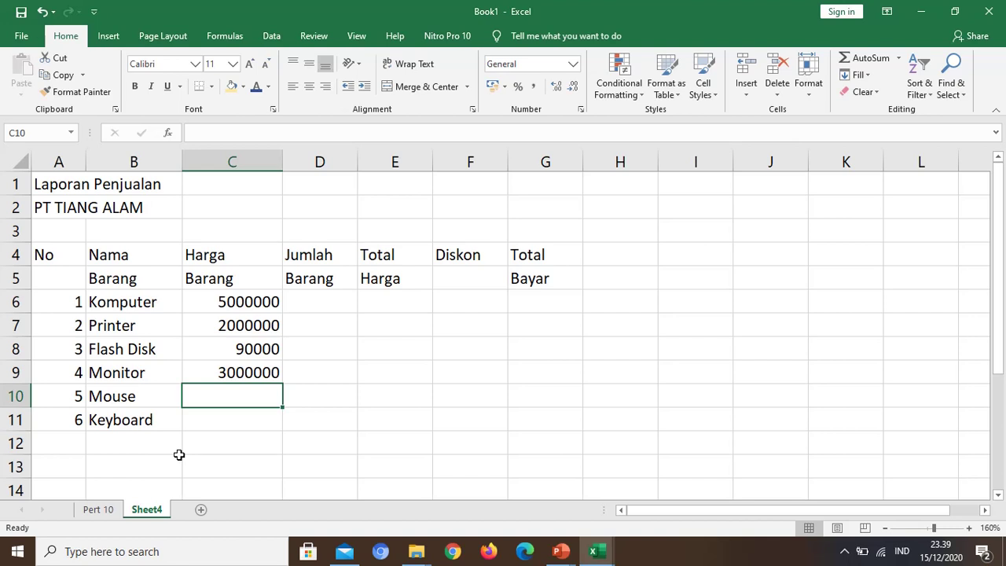
{"action": "type", "text": "80000"}
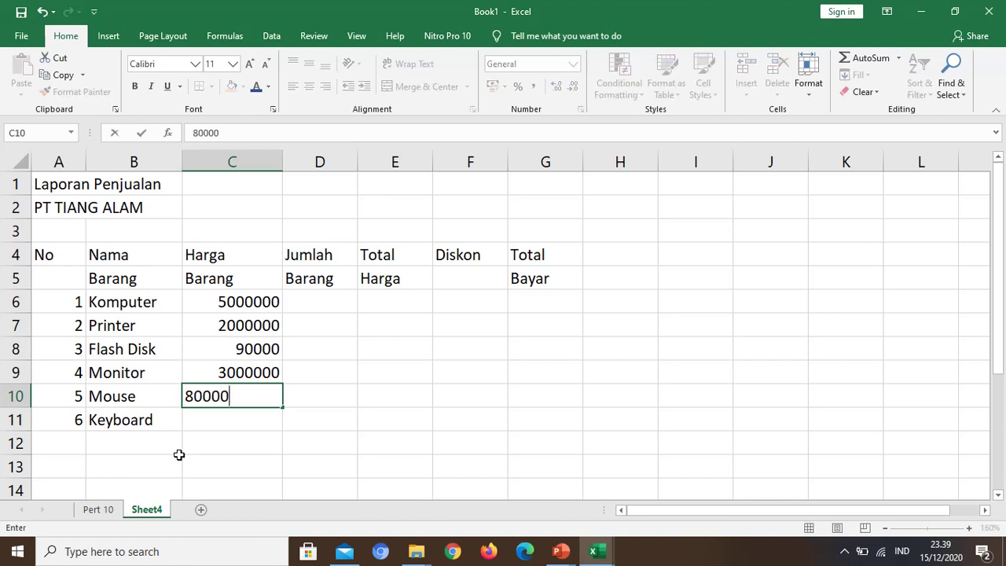
{"action": "key", "text": "Return"}
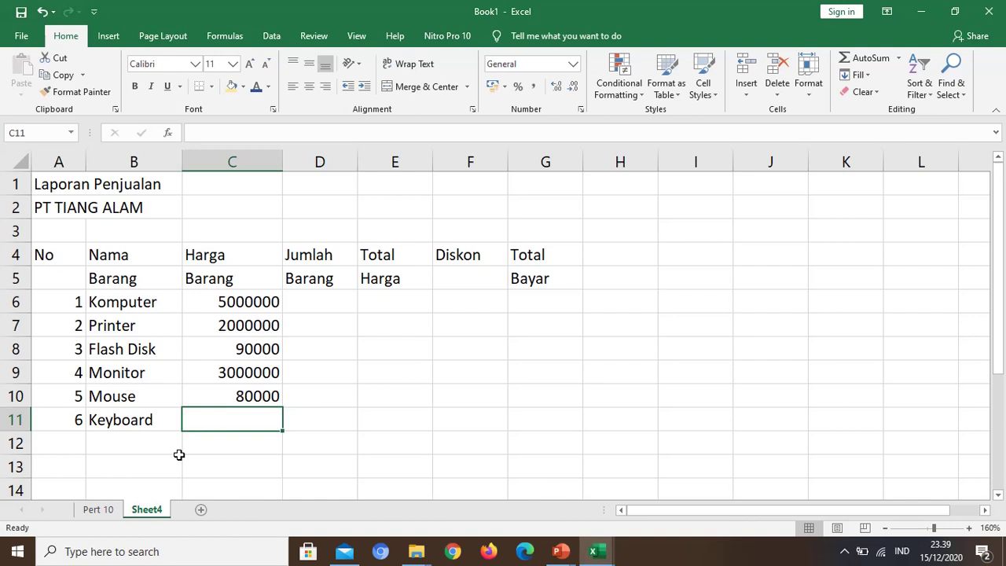
{"action": "type", "text": "400000"}
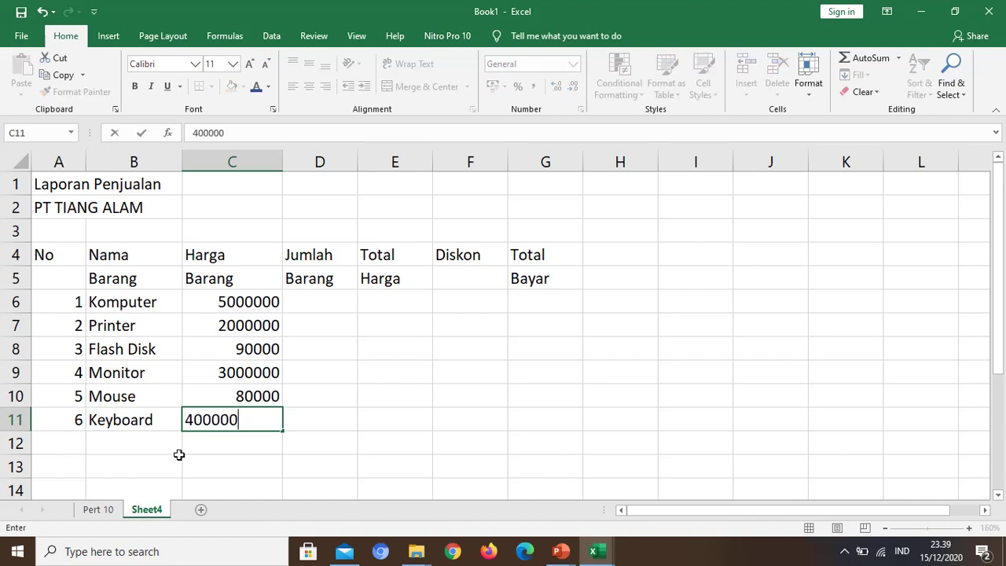
{"action": "key", "text": "Return"}
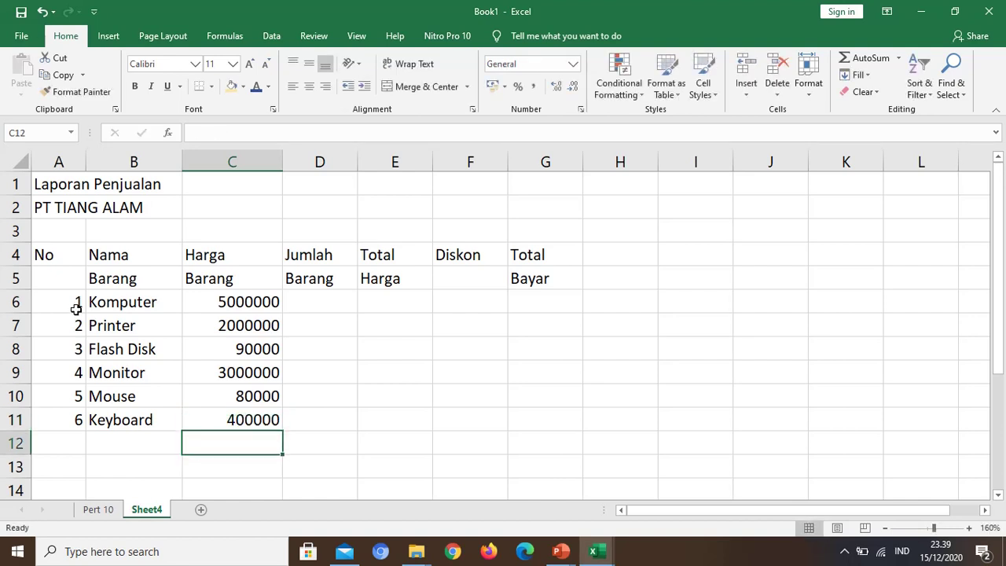
Enter the quantities 4, 5 and 12 for Komputer, Printer and Flash Disk in D6:D8.
{"action": "left_click", "coordinate": [308, 307]}
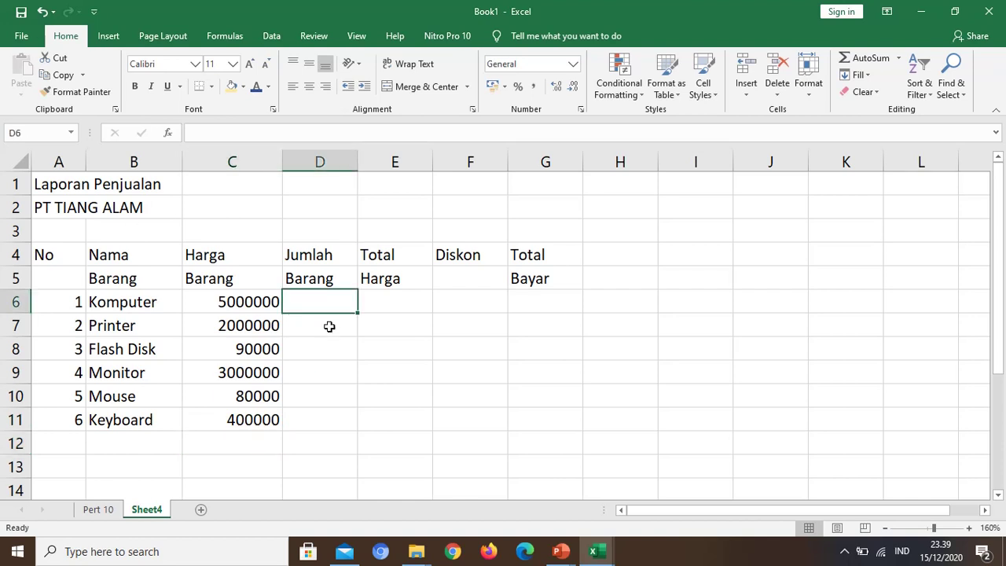
{"action": "type", "text": "4"}
{"action": "key", "text": "Return"}
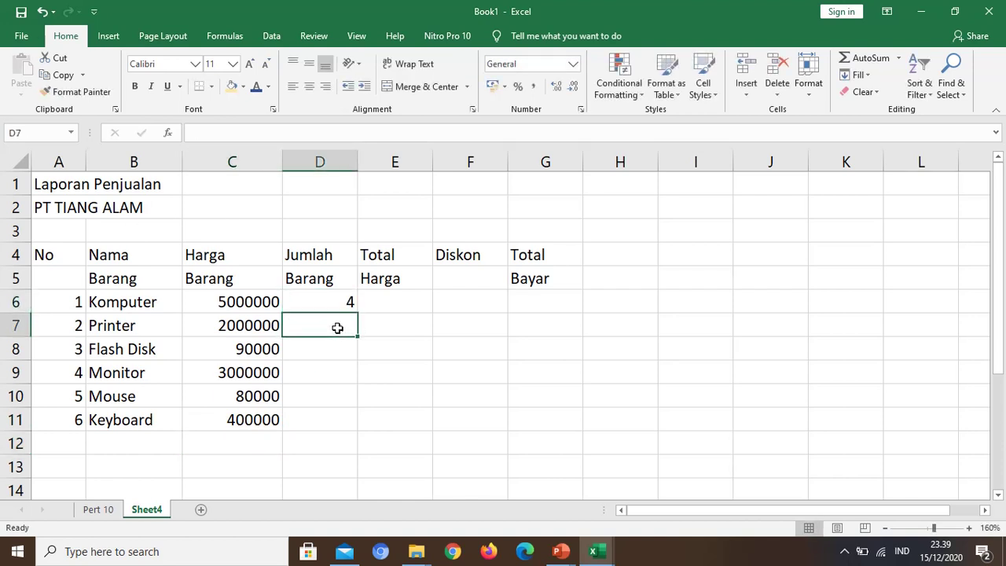
{"action": "type", "text": "5"}
{"action": "key", "text": "Return"}
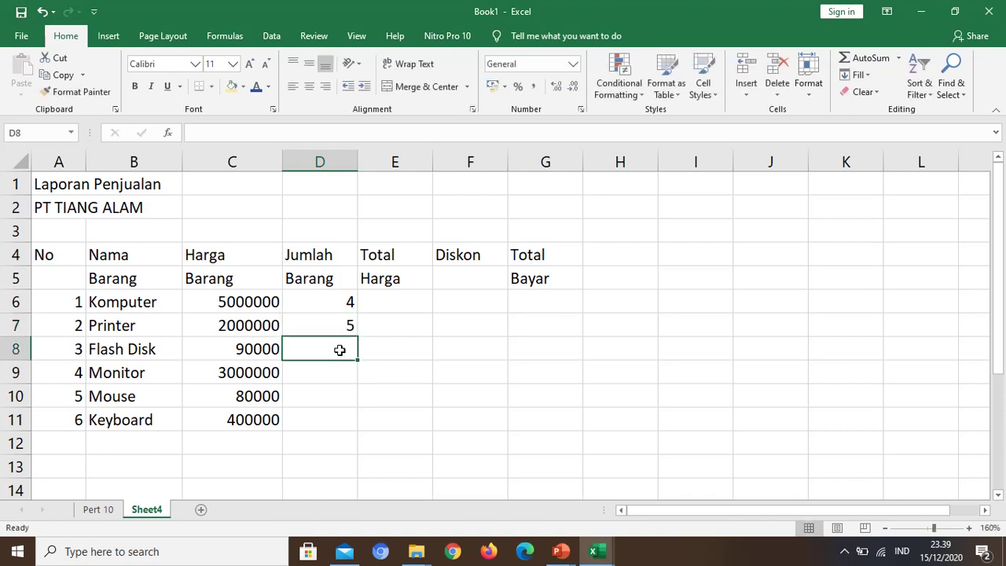
{"action": "type", "text": "12"}
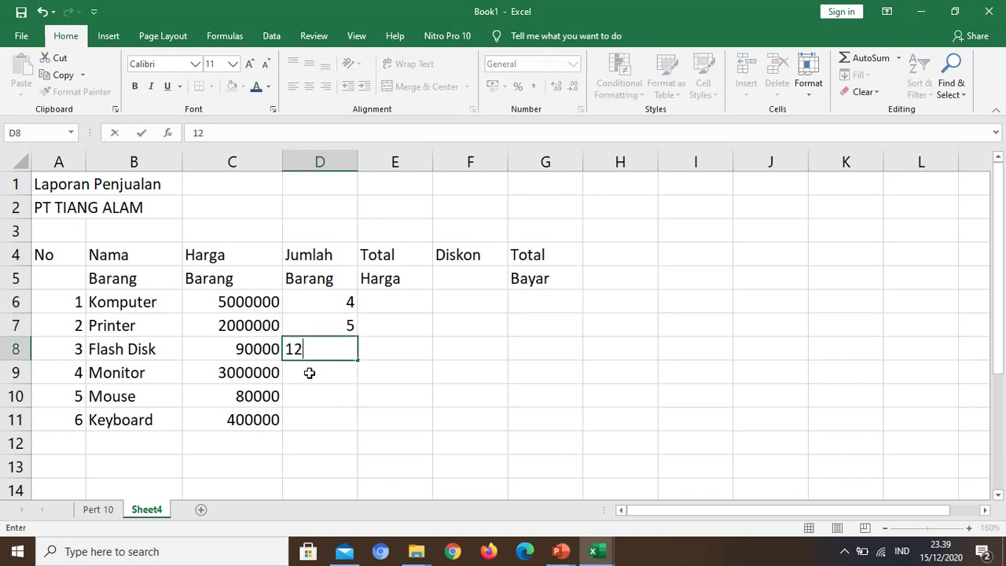
{"action": "key", "text": "Return"}
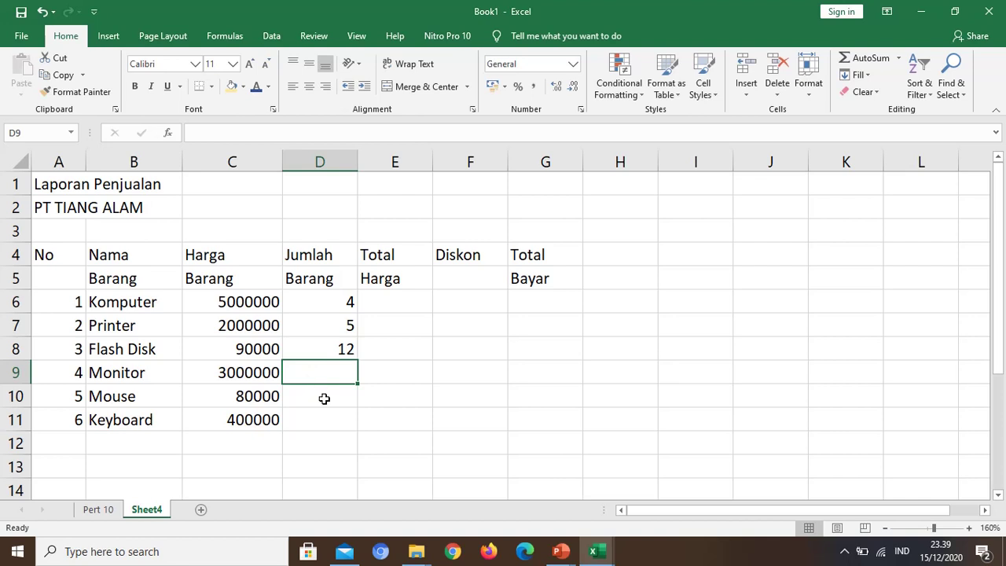
Enter the quantities 3, 8 and 19 for Monitor, Mouse and Keyboard in D9:D11.
{"action": "type", "text": "3"}
{"action": "key", "text": "Return"}
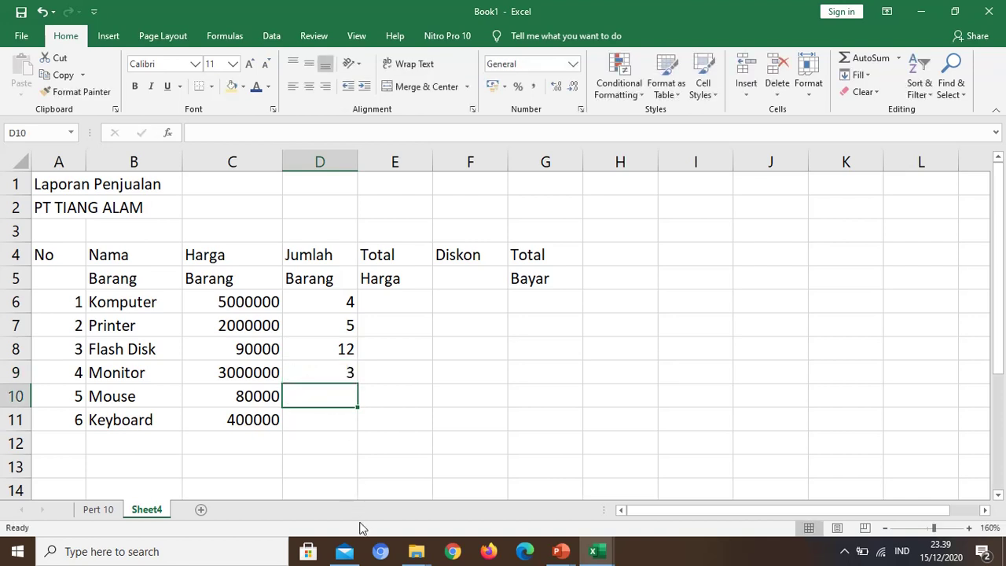
{"action": "type", "text": "8"}
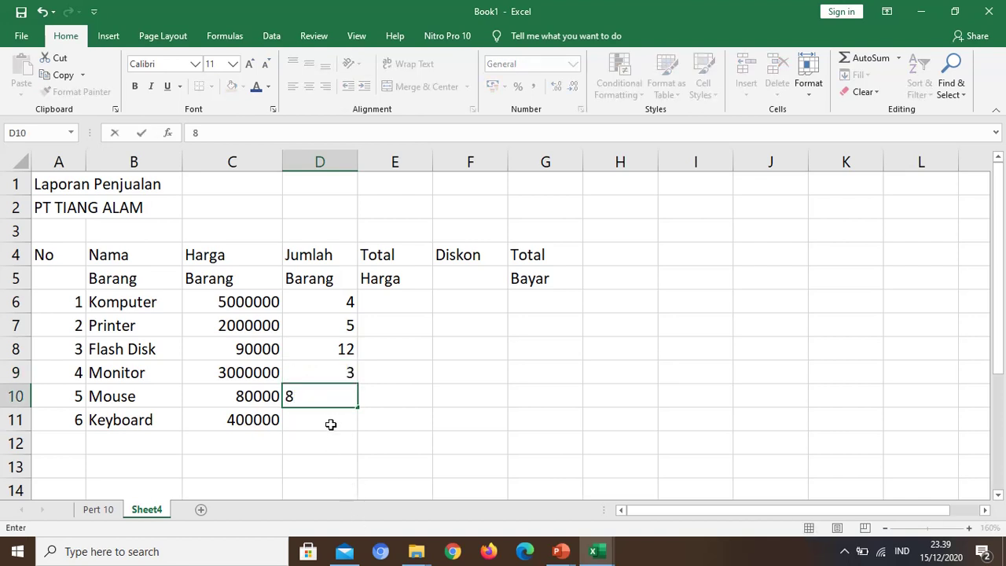
{"action": "key", "text": "Return"}
{"action": "type", "text": "1"}
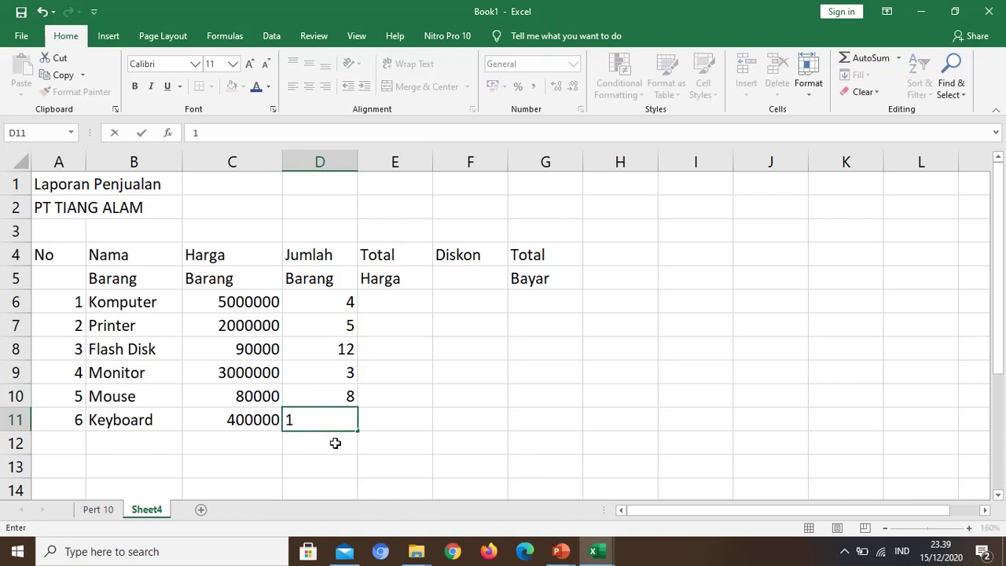
{"action": "type", "text": "9"}
{"action": "left_click", "coordinate": [393, 349]}
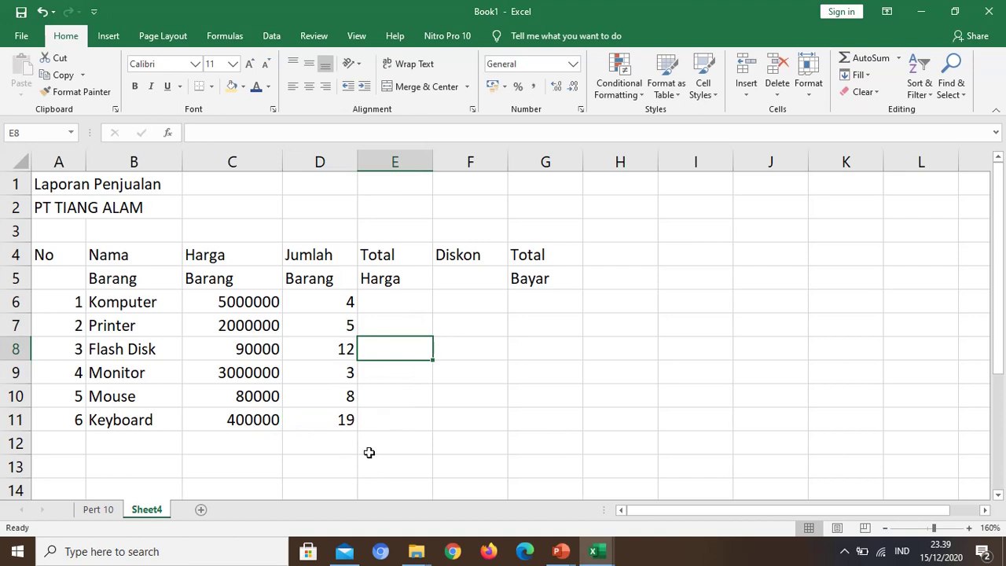
Widen column E and enter the formula =C6*D6 in E6 for the Komputer total price.
{"action": "left_click_drag", "start_coordinate": [433, 177], "coordinate": [485, 183]}
{"action": "left_click", "coordinate": [409, 307]}
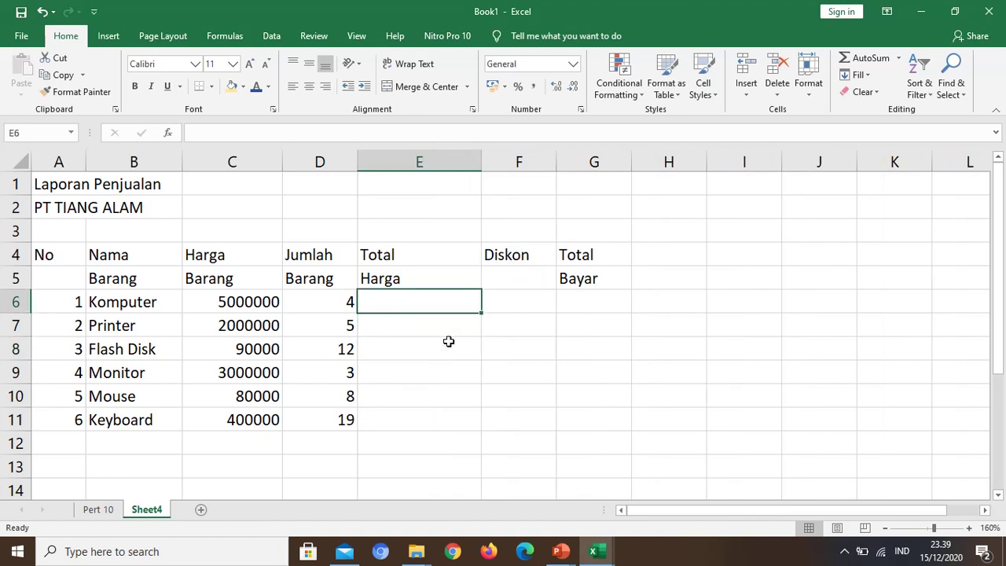
{"action": "type", "text": "="}
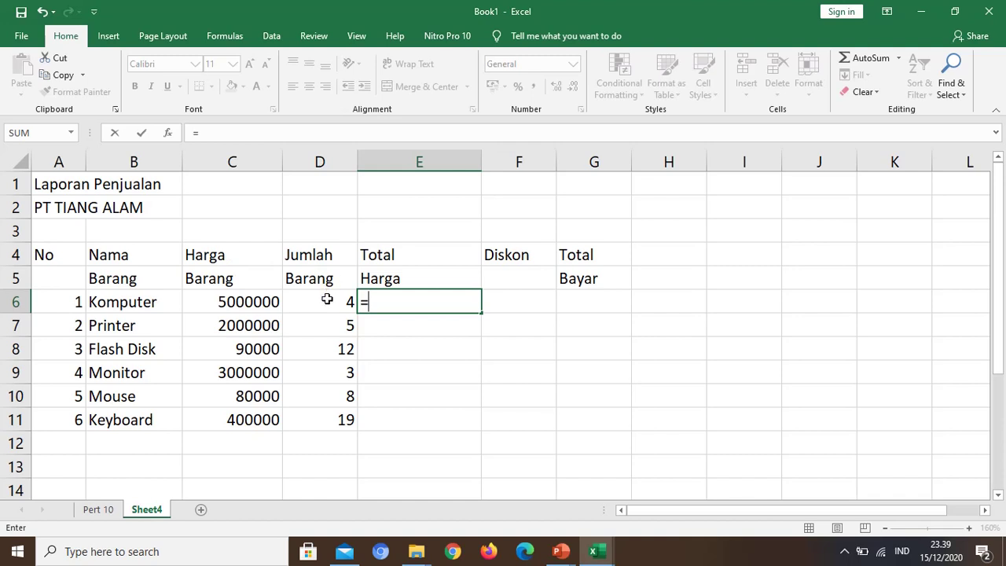
{"action": "left_click", "coordinate": [239, 300]}
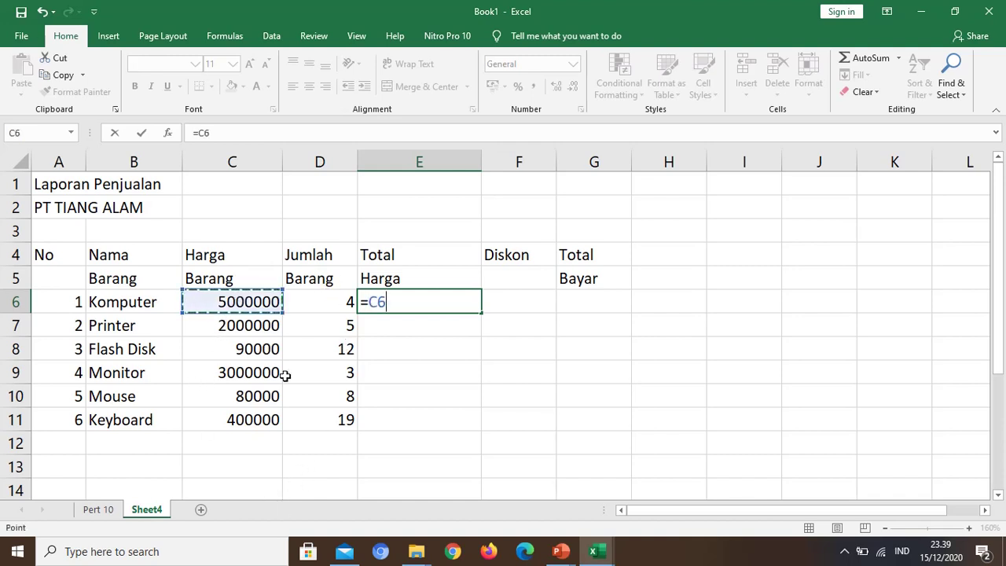
{"action": "type", "text": "*"}
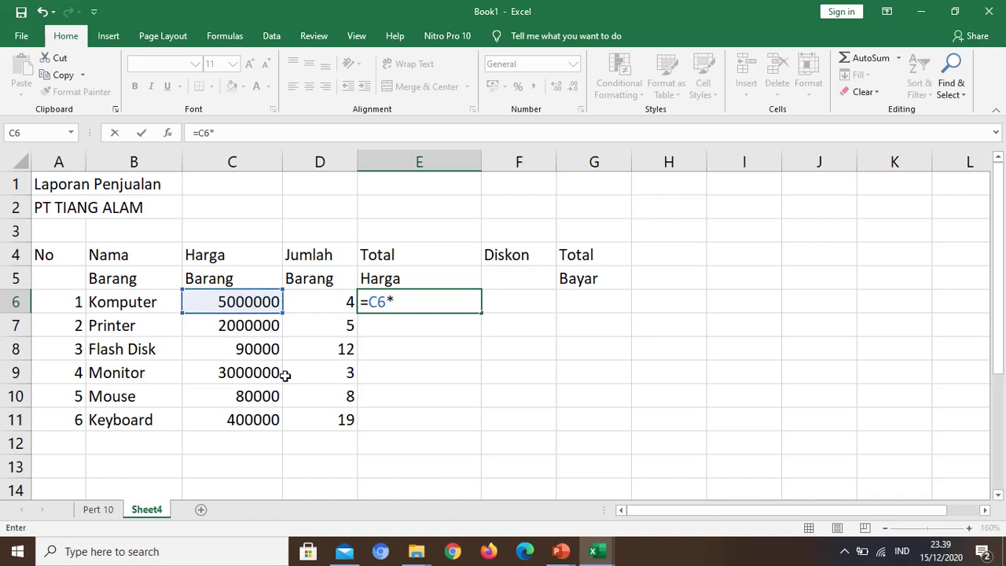
{"action": "left_click", "coordinate": [330, 299]}
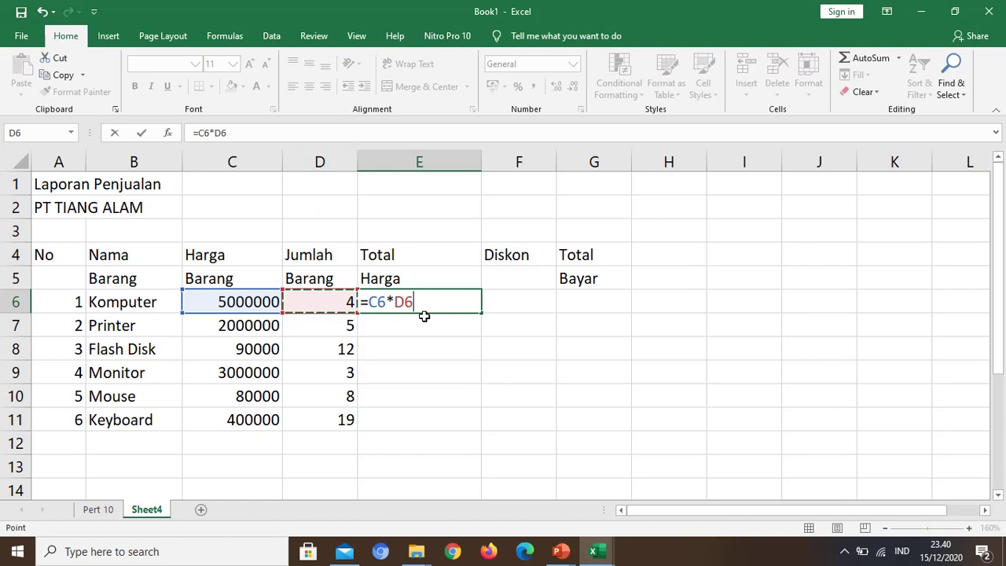
{"action": "key", "text": "Return"}
{"action": "key", "text": "End"}
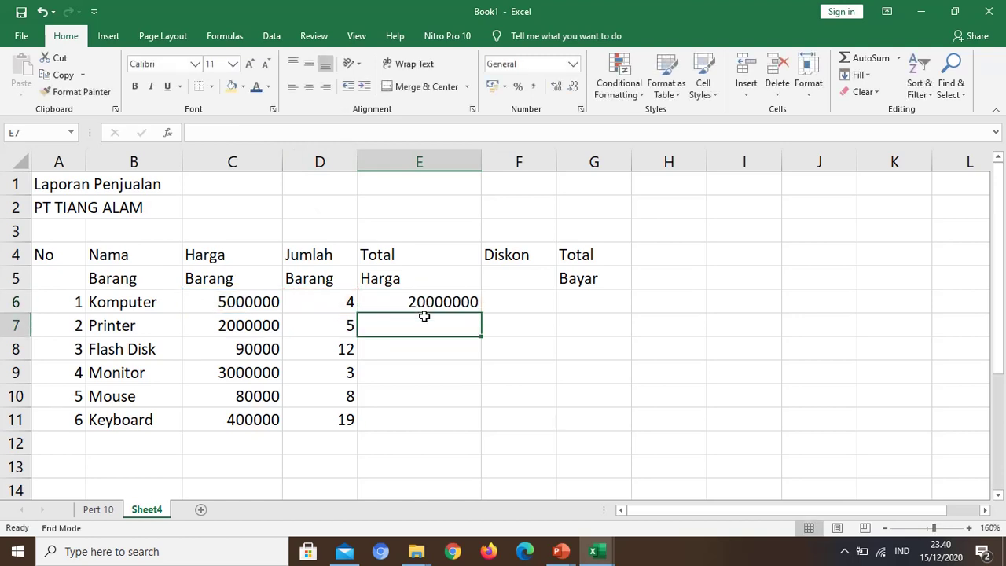
Fill the total price formula from E6 down to E11 and check the copied formulas in the column.
{"action": "left_click", "coordinate": [454, 300]}
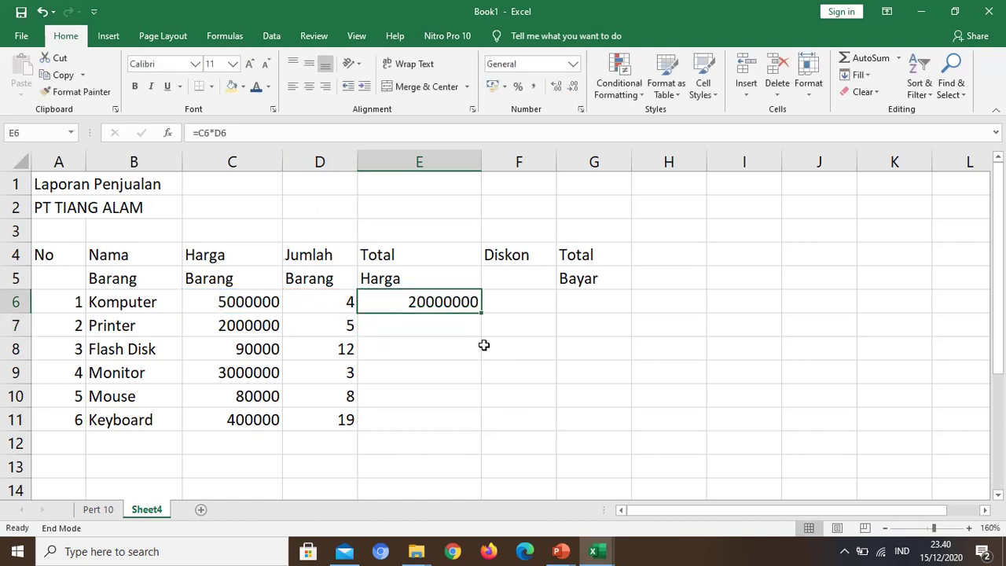
{"action": "left_click_drag", "start_coordinate": [482, 312], "coordinate": [477, 429]}
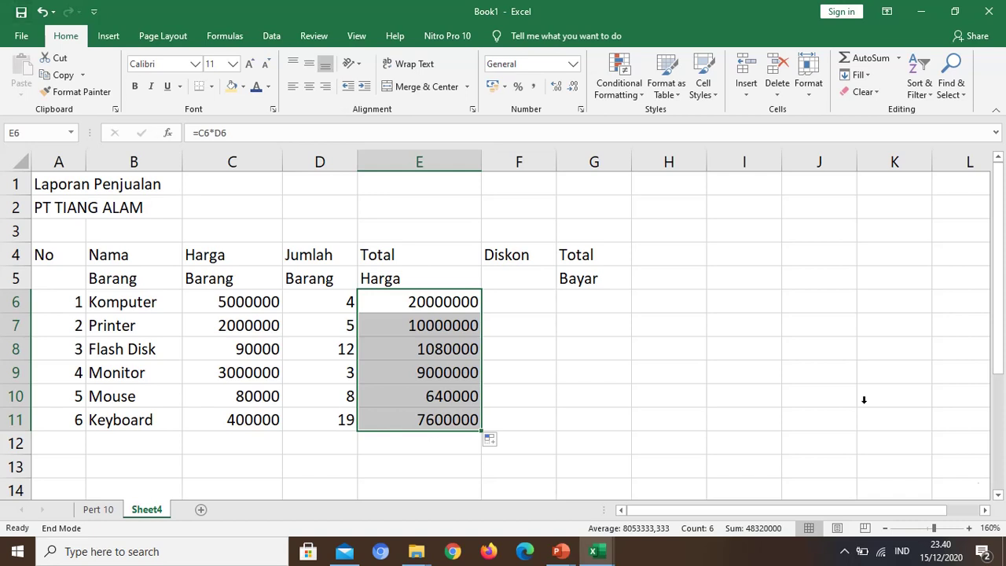
{"action": "left_click", "coordinate": [393, 302]}
{"action": "left_click", "coordinate": [407, 324]}
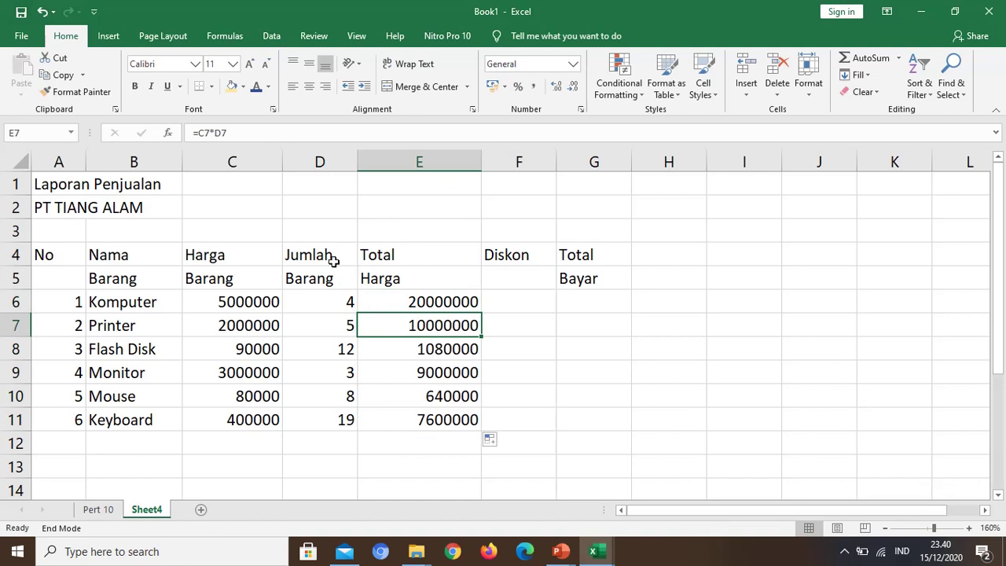
{"action": "left_click", "coordinate": [407, 348]}
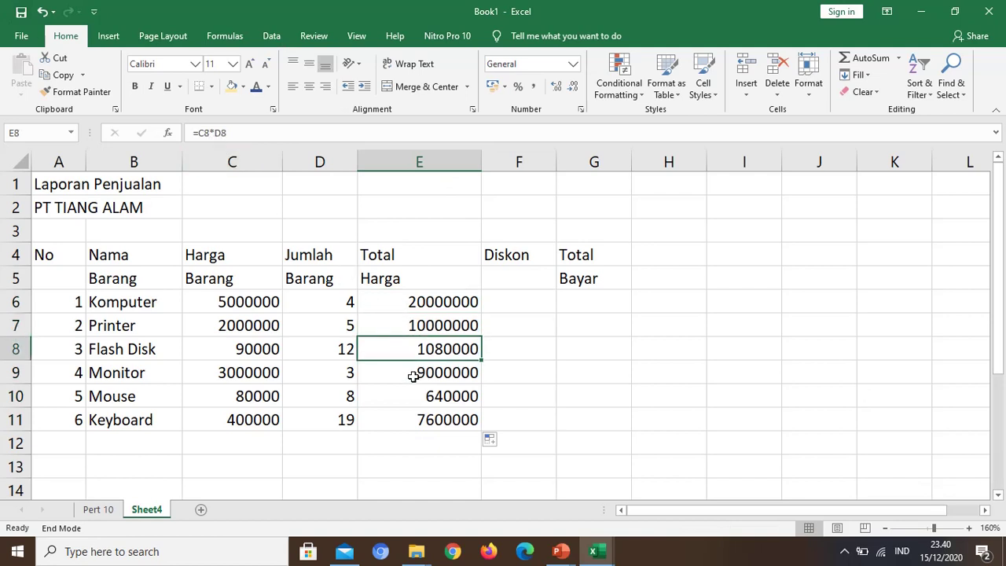
{"action": "left_click", "coordinate": [413, 376]}
{"action": "left_click", "coordinate": [424, 300]}
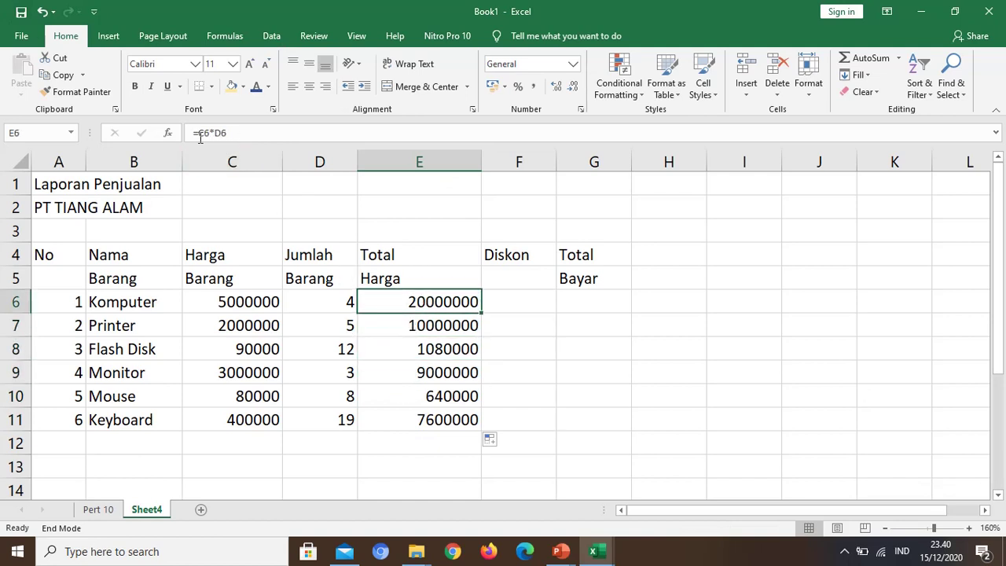
Compare the total price formulas for Komputer and Printer in E6 and E7.
{"action": "left_click", "coordinate": [394, 318]}
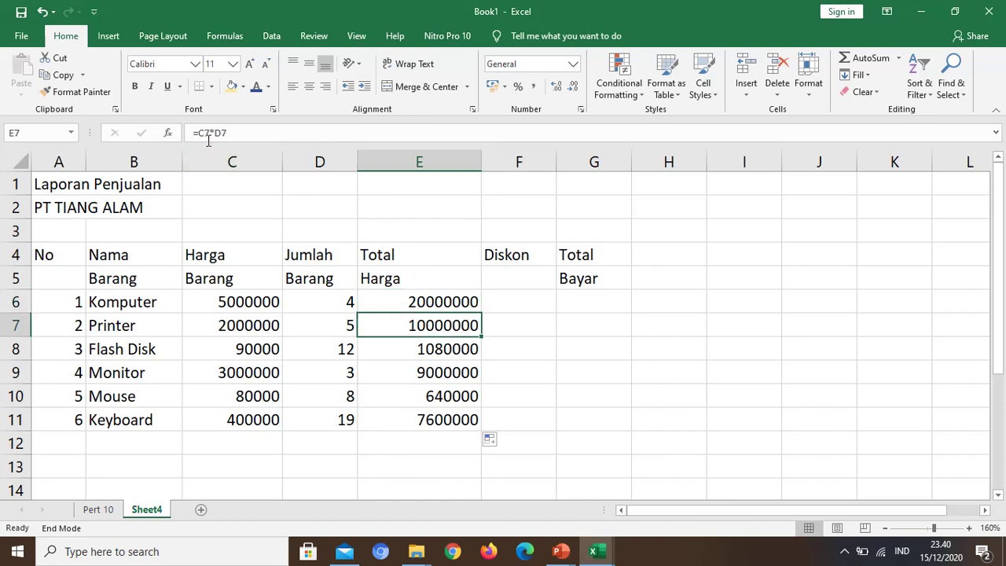
{"action": "left_click", "coordinate": [403, 298]}
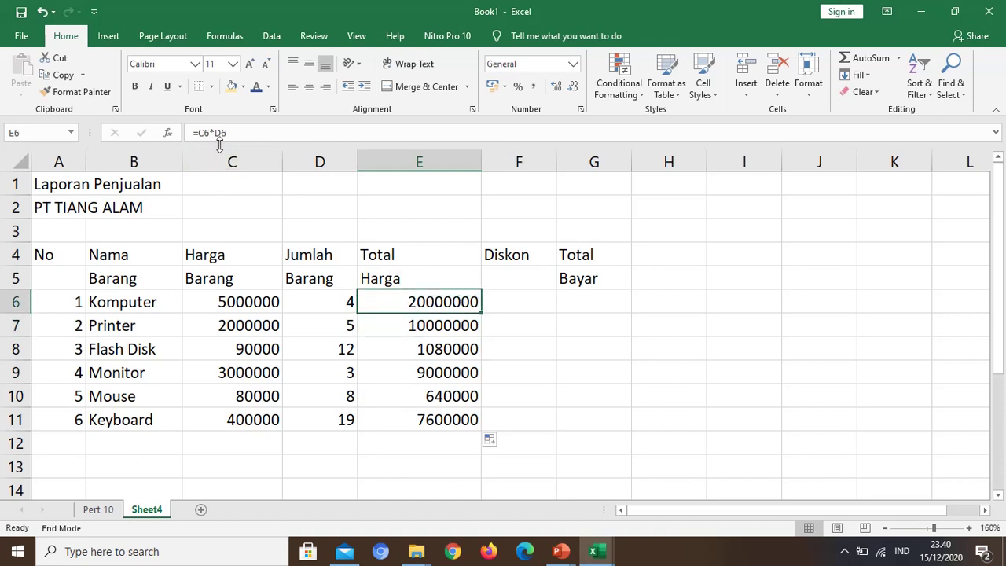
{"action": "left_click", "coordinate": [410, 325]}
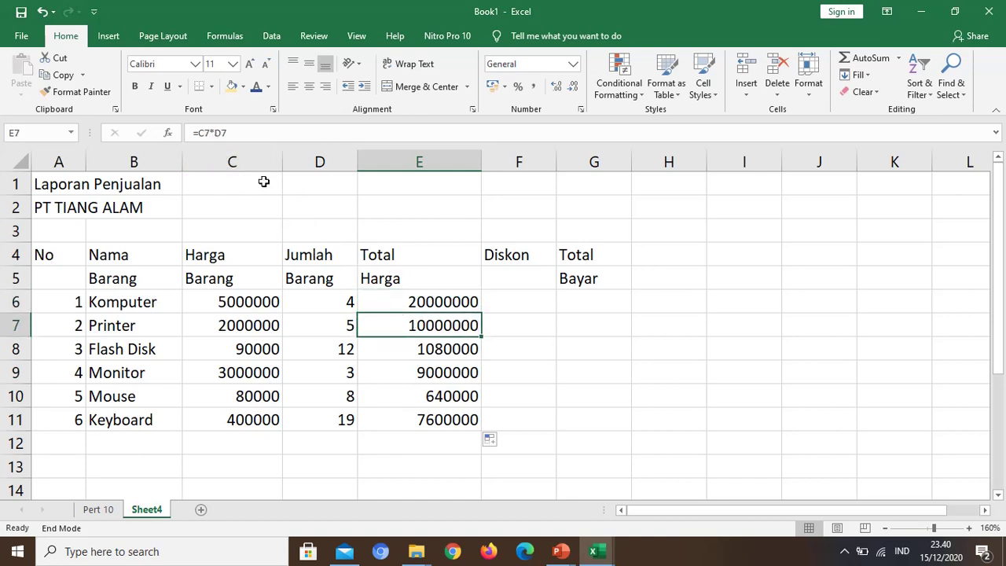
{"action": "left_click", "coordinate": [416, 303]}
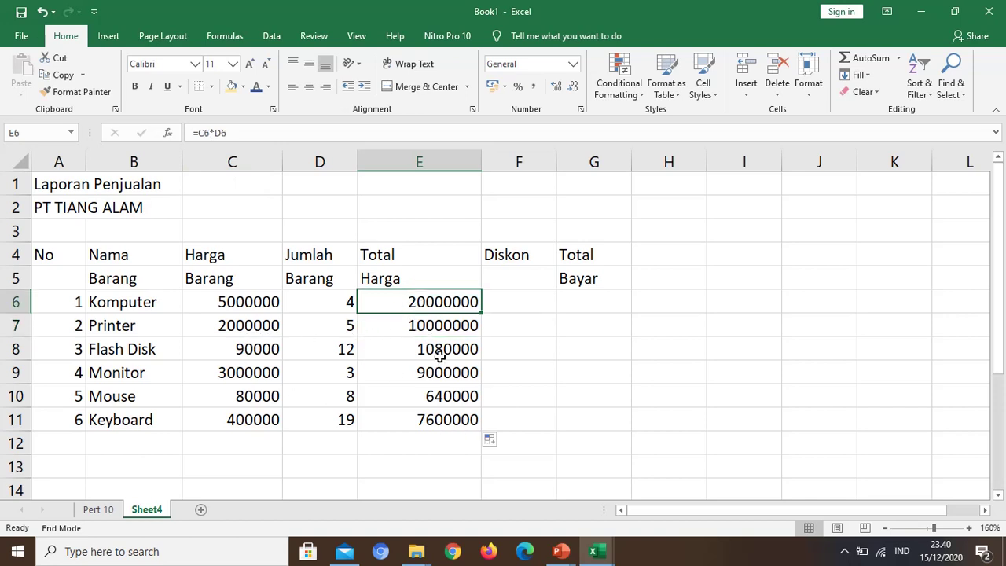
Format the total prices in E6:E11 with the Rp Indonesian accounting format and widen column E to fit them.
{"action": "left_click_drag", "start_coordinate": [393, 299], "coordinate": [411, 412]}
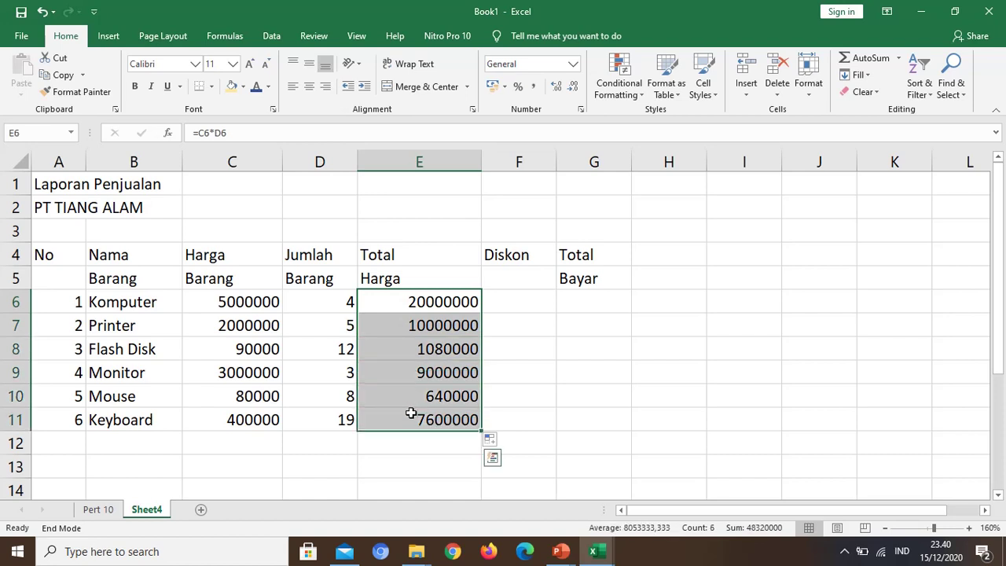
{"action": "left_click", "coordinate": [504, 89]}
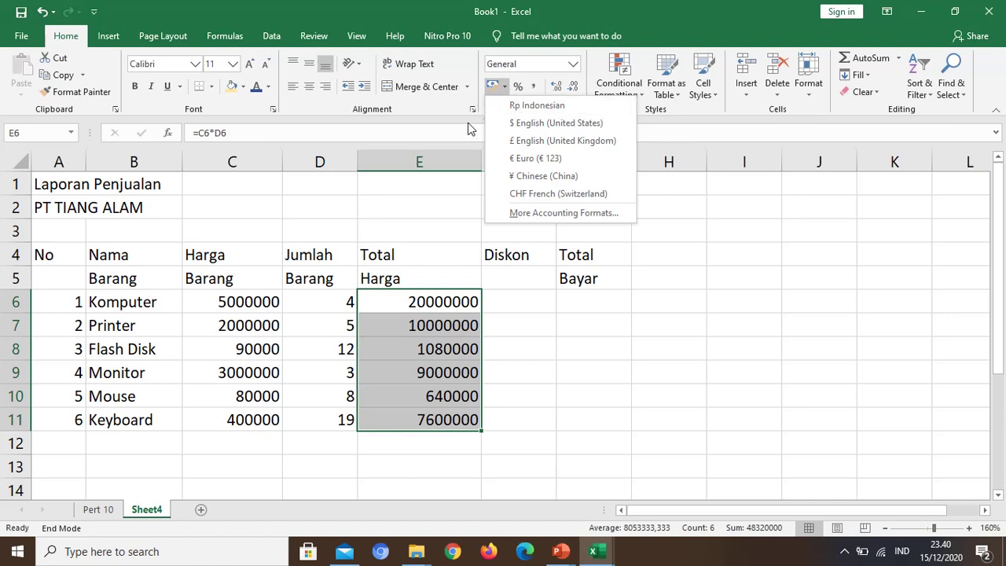
{"action": "left_click", "coordinate": [527, 107]}
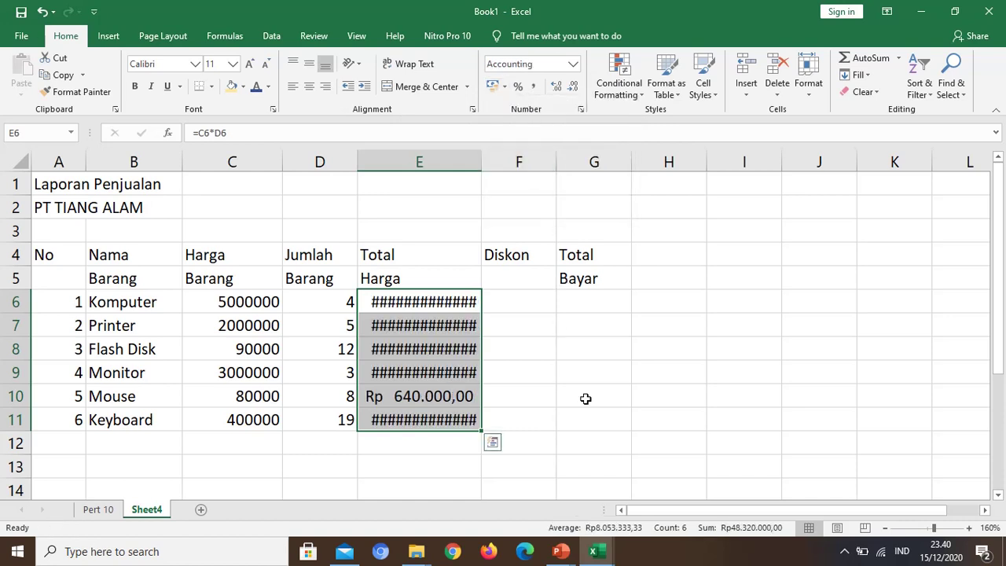
{"action": "left_click_drag", "start_coordinate": [479, 162], "coordinate": [497, 185]}
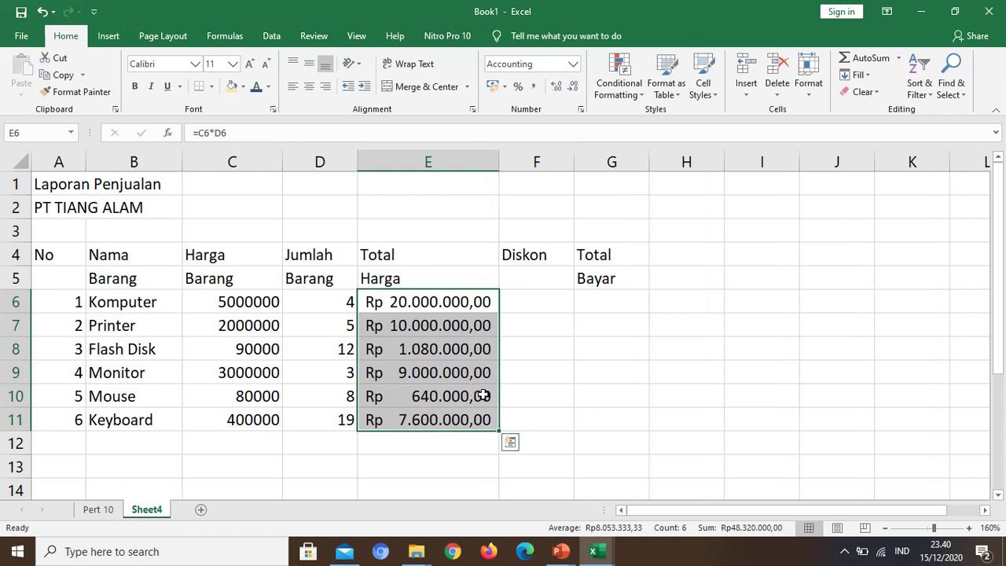
Reduce the total prices in E6:E11 to zero decimal places.
{"action": "left_click", "coordinate": [574, 89]}
{"action": "left_click", "coordinate": [575, 89]}
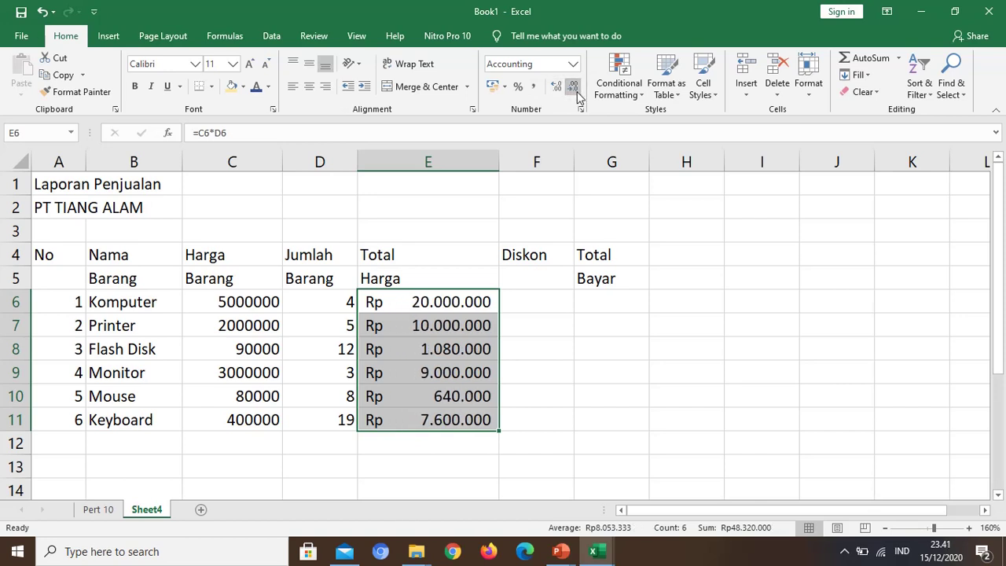
{"action": "left_click", "coordinate": [557, 88]}
{"action": "left_click", "coordinate": [558, 87]}
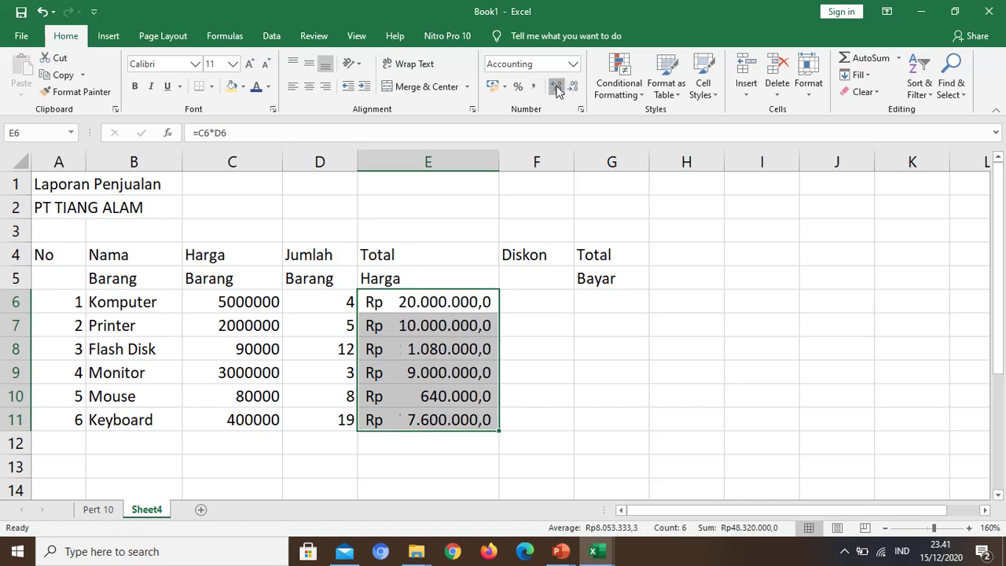
{"action": "left_click", "coordinate": [575, 89]}
{"action": "left_click", "coordinate": [575, 89]}
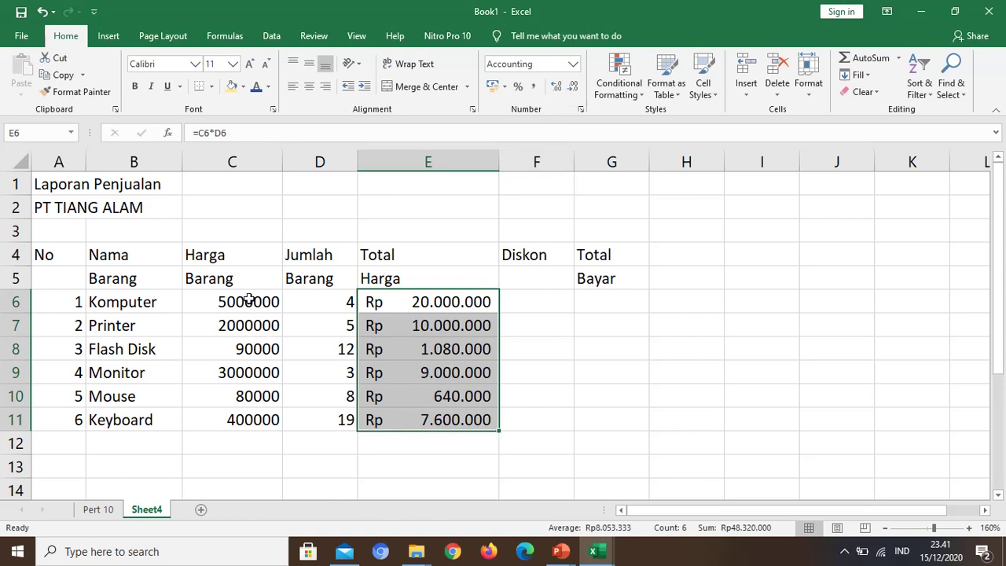
Format the item prices in C6:C11 as Rp Indonesian accounting without decimals, widening column C to fit.
{"action": "left_click_drag", "start_coordinate": [248, 299], "coordinate": [239, 422]}
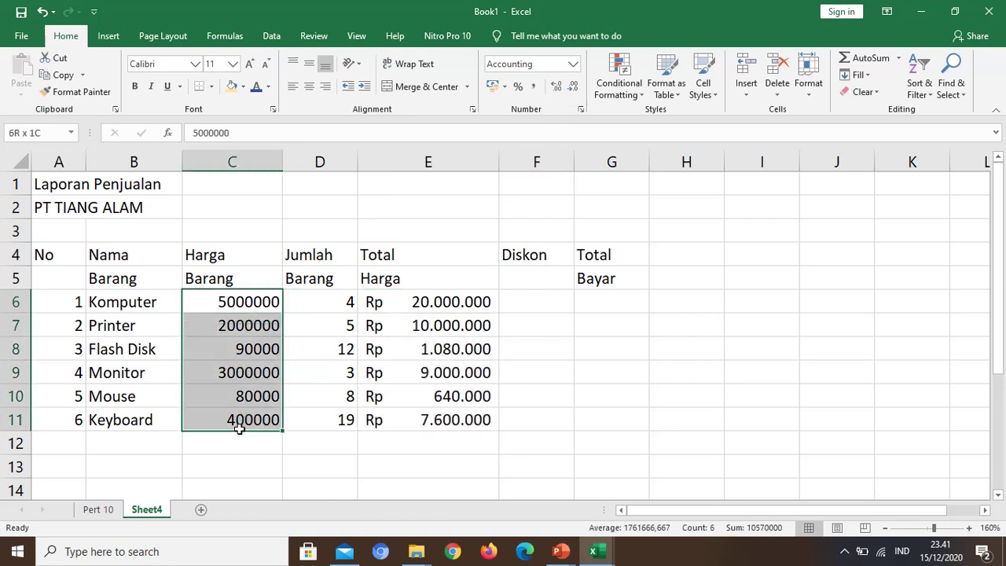
{"action": "left_click", "coordinate": [505, 87]}
{"action": "left_click", "coordinate": [512, 103]}
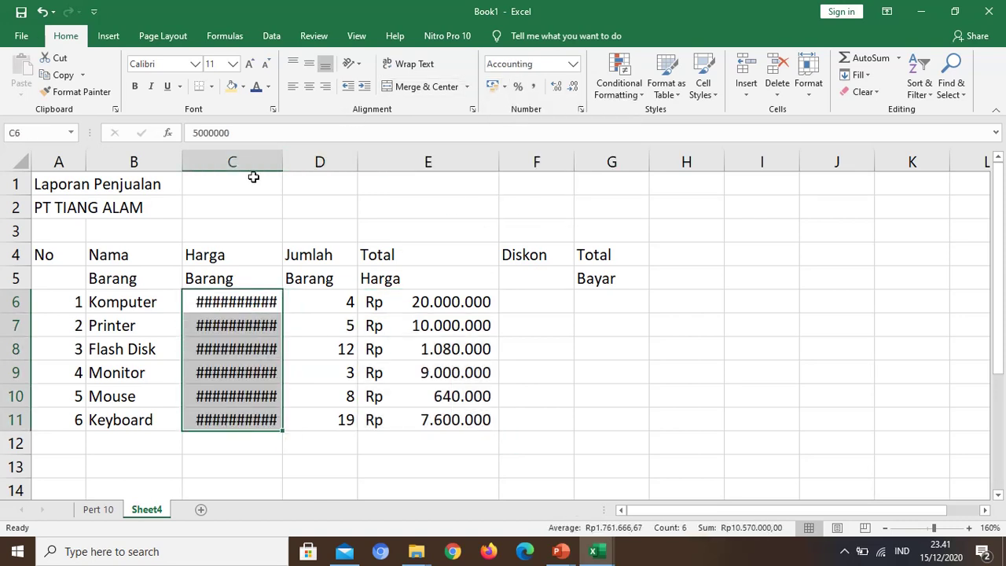
{"action": "left_click_drag", "start_coordinate": [283, 160], "coordinate": [314, 176]}
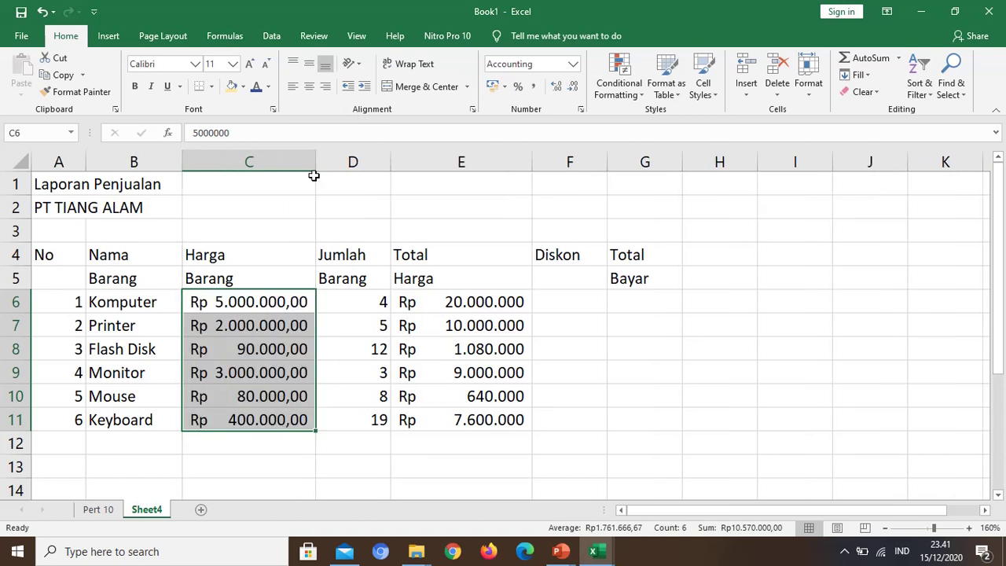
{"action": "left_click", "coordinate": [575, 88]}
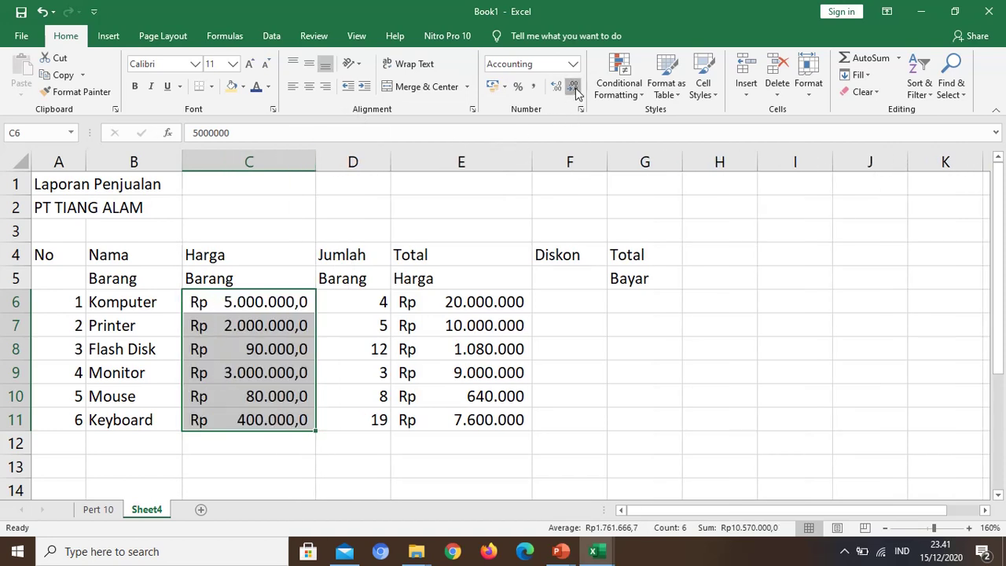
{"action": "left_click", "coordinate": [574, 88]}
Widen the Diskon column F and insert an entire row at A3, above the table headers.
{"action": "left_click", "coordinate": [573, 305]}
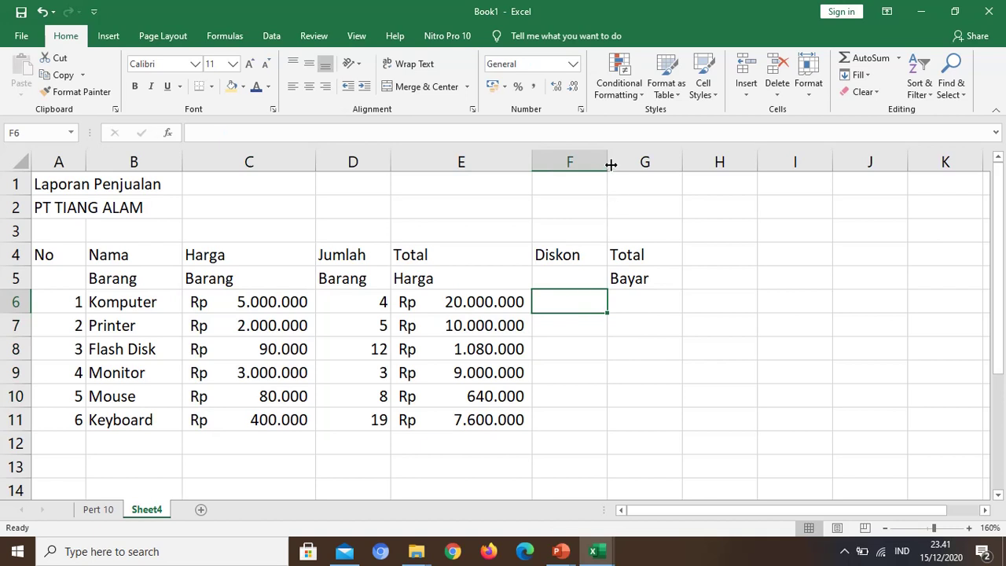
{"action": "left_click_drag", "start_coordinate": [611, 165], "coordinate": [638, 197]}
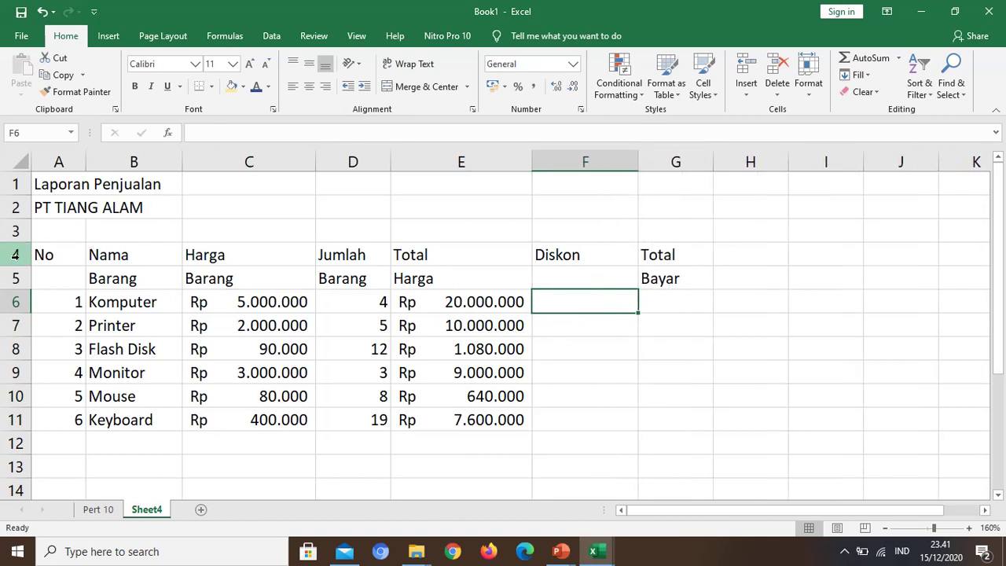
{"action": "left_click", "coordinate": [51, 232]}
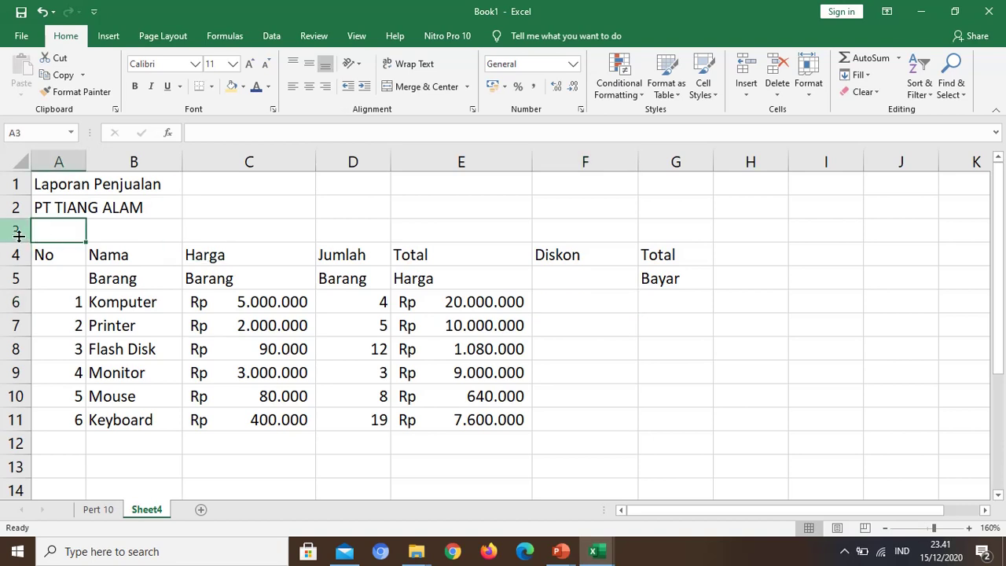
{"action": "right_click", "coordinate": [34, 227]}
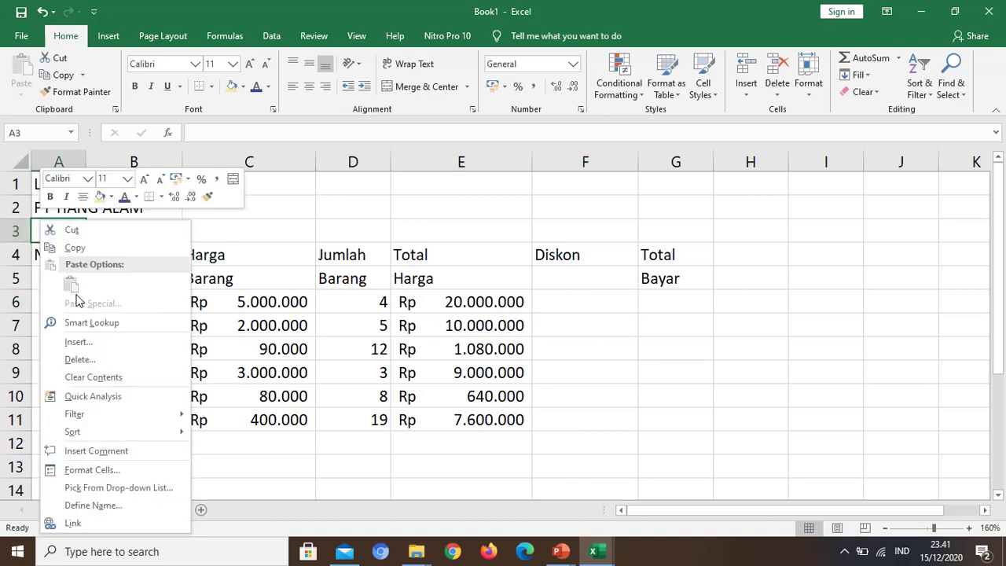
{"action": "left_click", "coordinate": [88, 342]}
{"action": "left_click", "coordinate": [78, 339]}
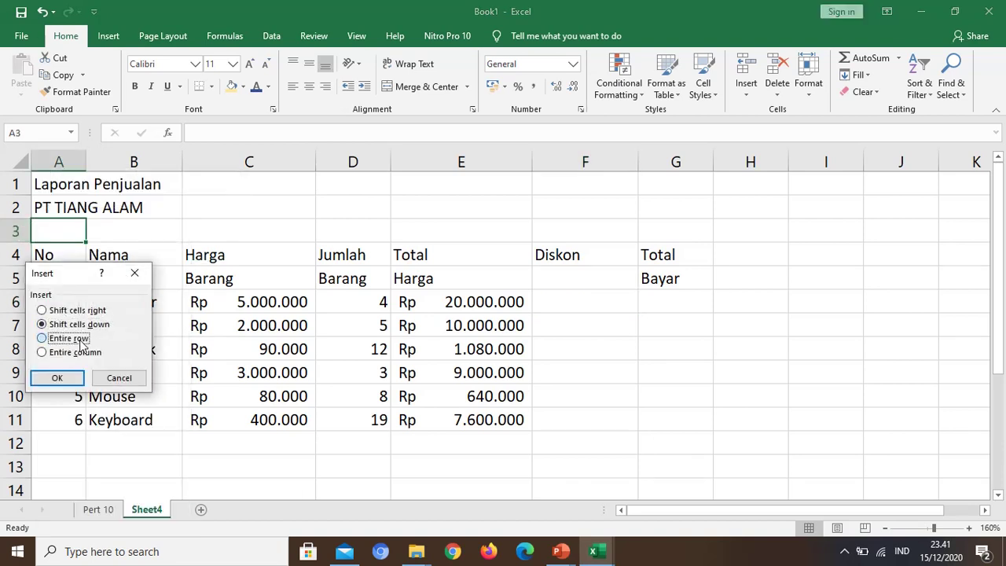
{"action": "left_click", "coordinate": [59, 378]}
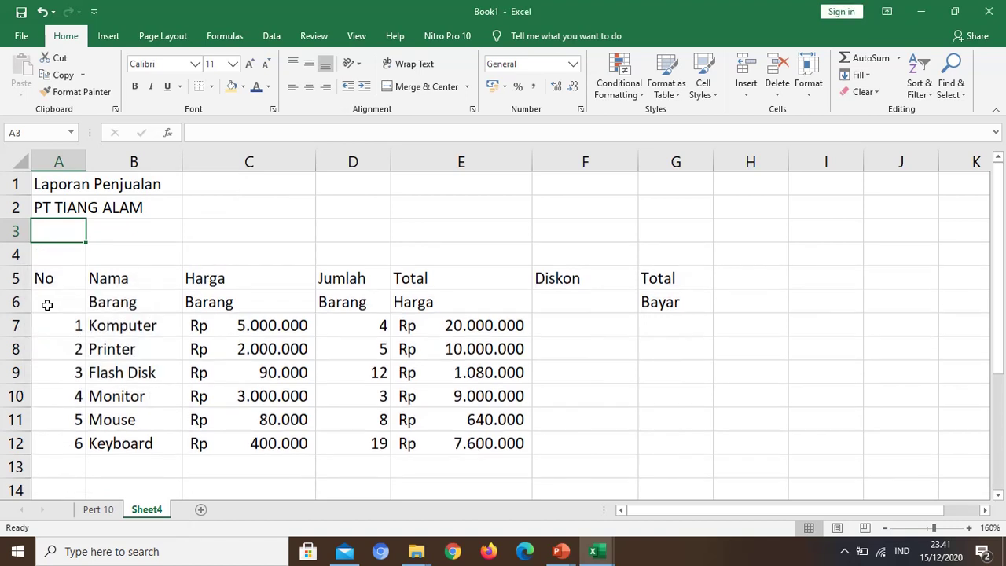
Enter the label Diskon in A4 and the discount rate 10% in B4.
{"action": "left_click", "coordinate": [61, 256]}
{"action": "type", "text": "Dis"}
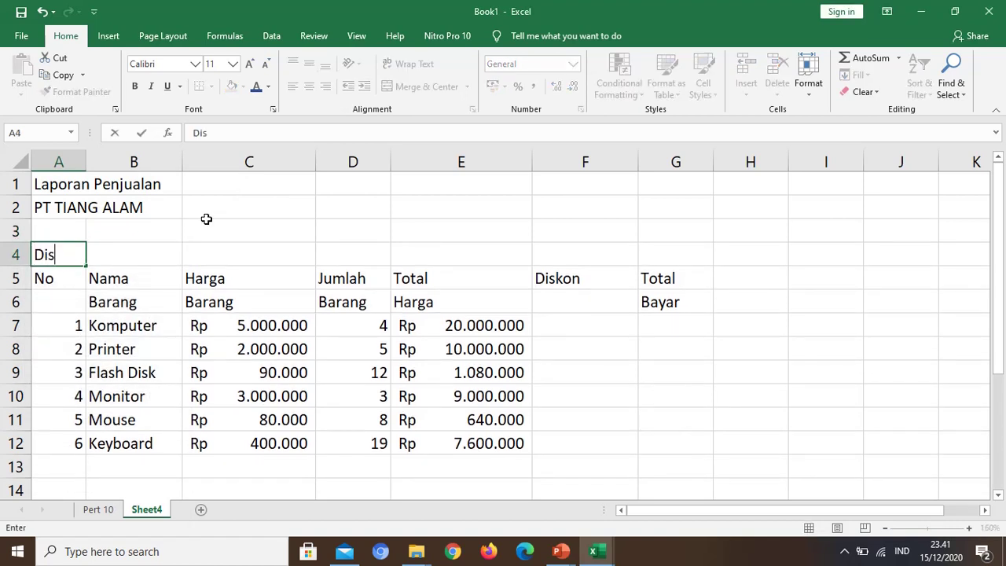
{"action": "type", "text": "kon"}
{"action": "key", "text": "Tab"}
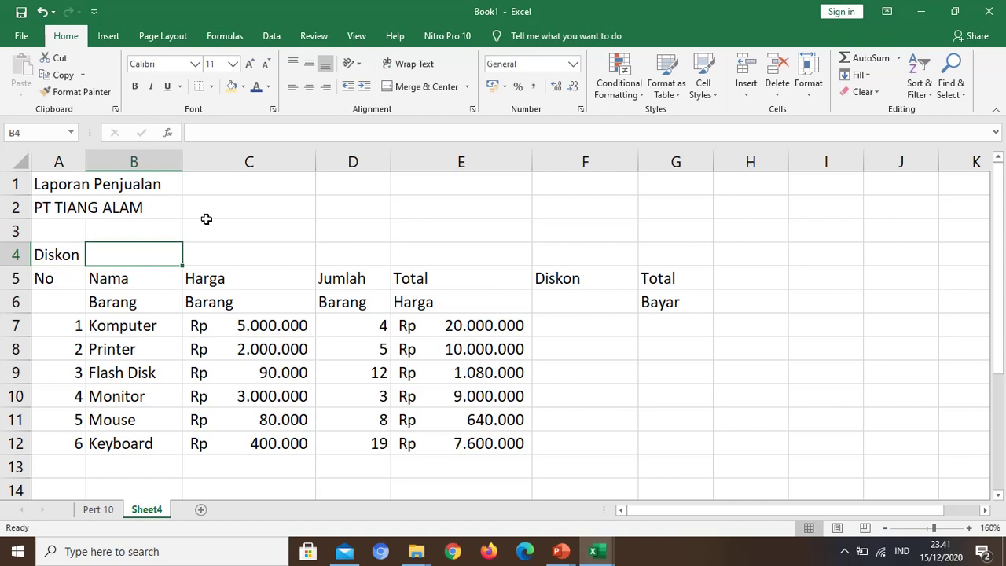
{"action": "type", "text": "10%"}
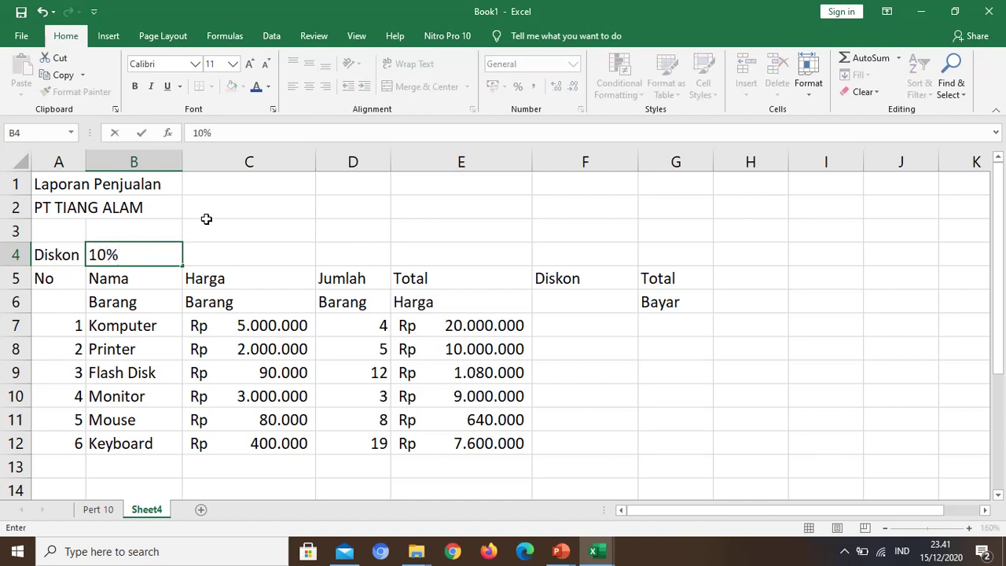
{"action": "key", "text": "Return"}
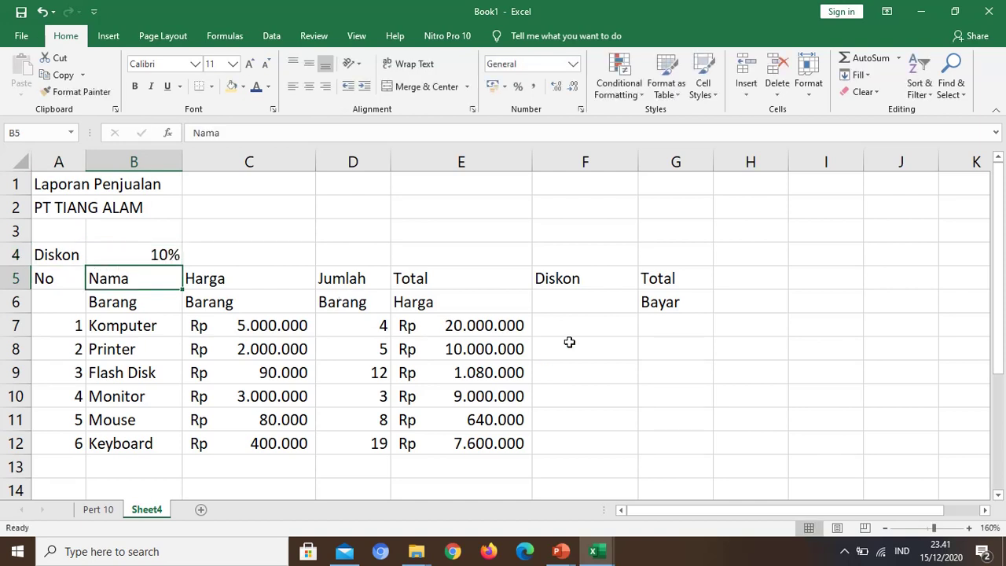
{"action": "left_click", "coordinate": [582, 321]}
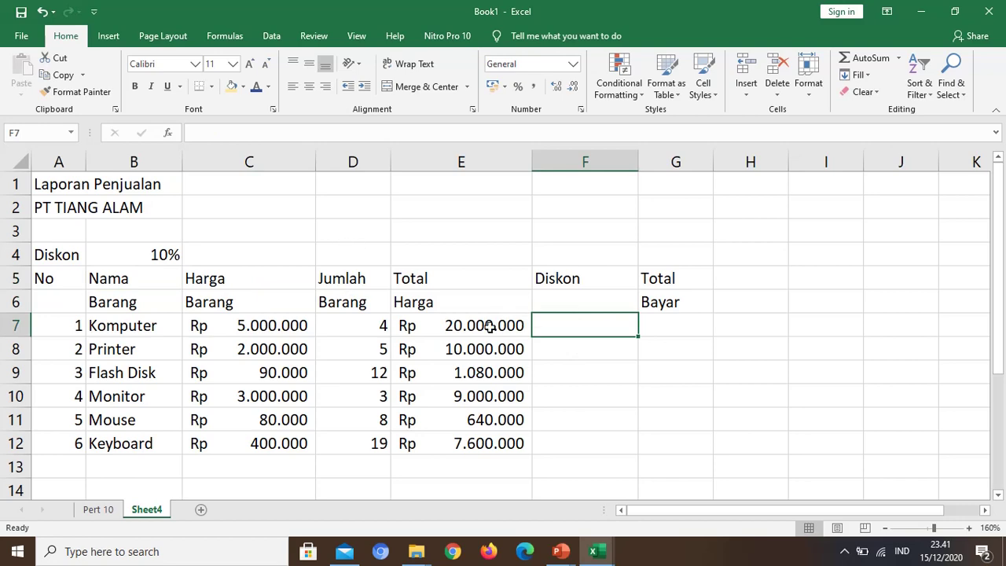
{"action": "scroll", "coordinate": [385, 373], "scroll_direction": "down", "scroll_amount": 1}
{"action": "scroll", "coordinate": [616, 431], "scroll_direction": "up", "scroll_amount": 1}
{"action": "scroll", "coordinate": [453, 433], "scroll_direction": "down", "scroll_amount": 3}
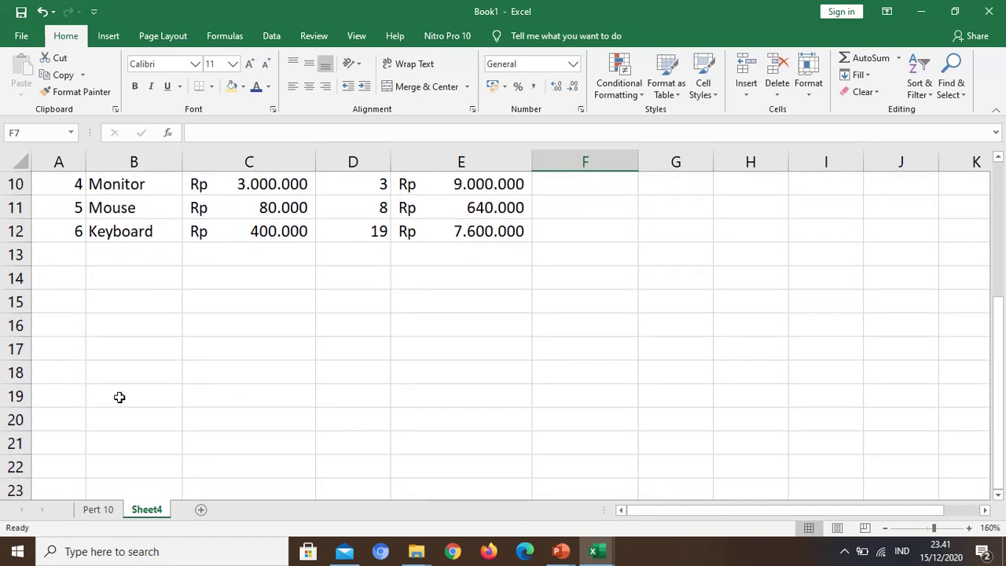
{"action": "left_click", "coordinate": [119, 398]}
{"action": "scroll", "coordinate": [543, 465], "scroll_direction": "up", "scroll_amount": 3}
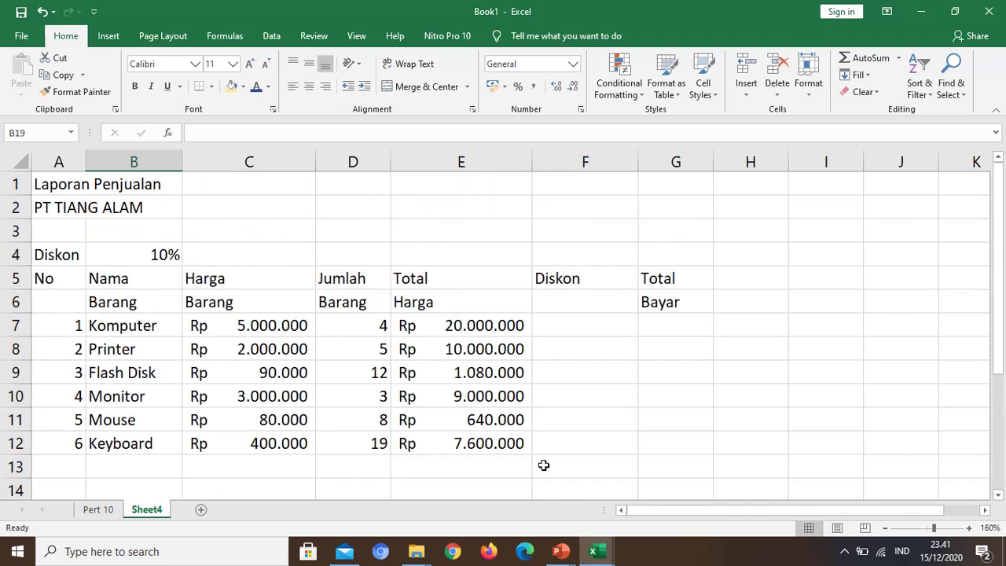
Enter the formula =E7*B4 in F7 for the Komputer discount and check it in the cell.
{"action": "left_click", "coordinate": [564, 322]}
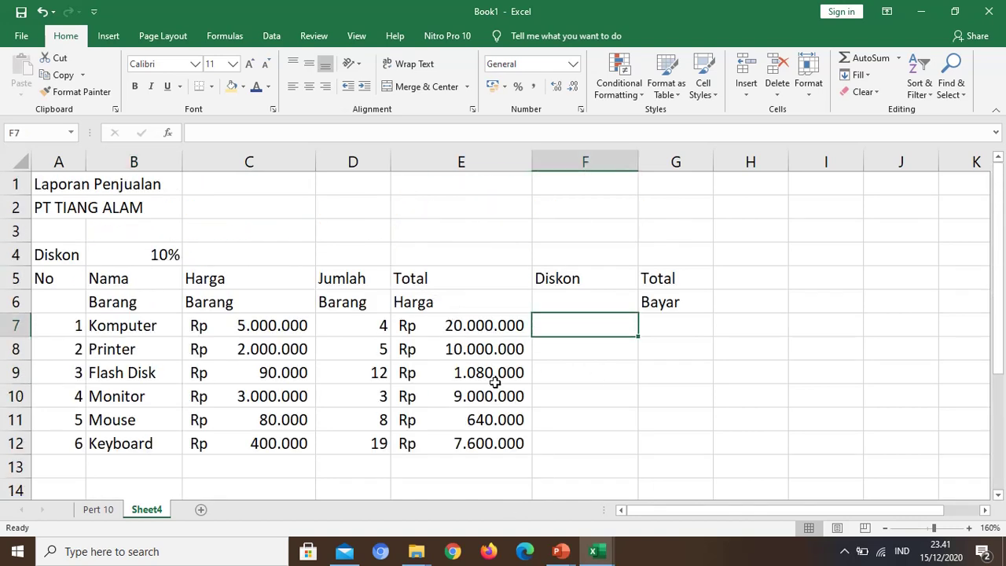
{"action": "type", "text": "="}
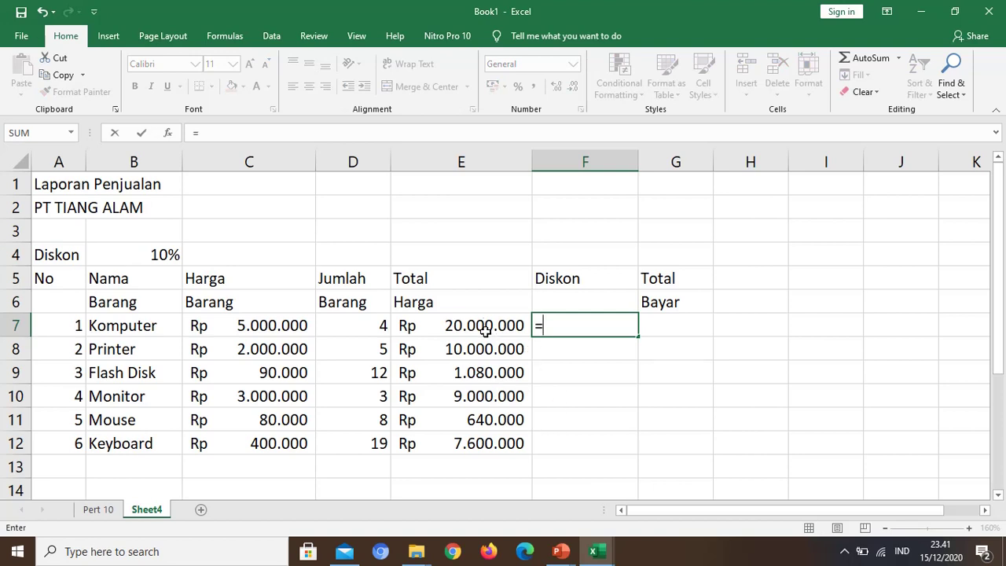
{"action": "left_click", "coordinate": [463, 326]}
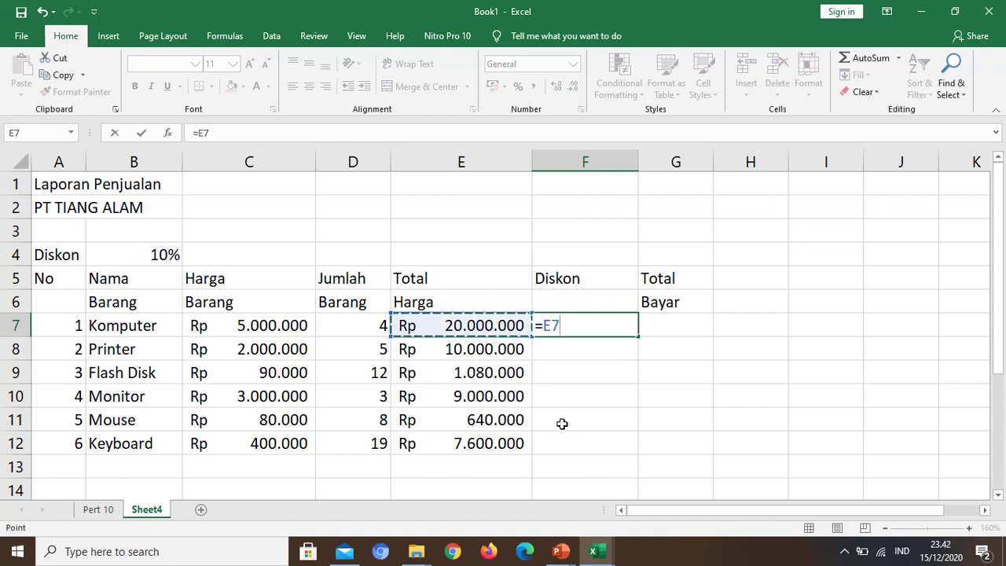
{"action": "type", "text": "*"}
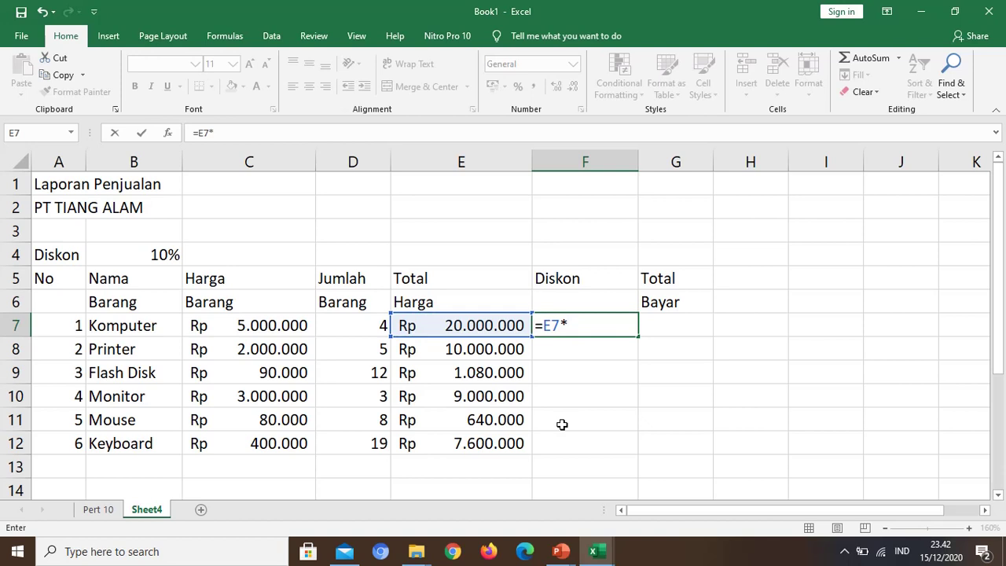
{"action": "left_click", "coordinate": [151, 255]}
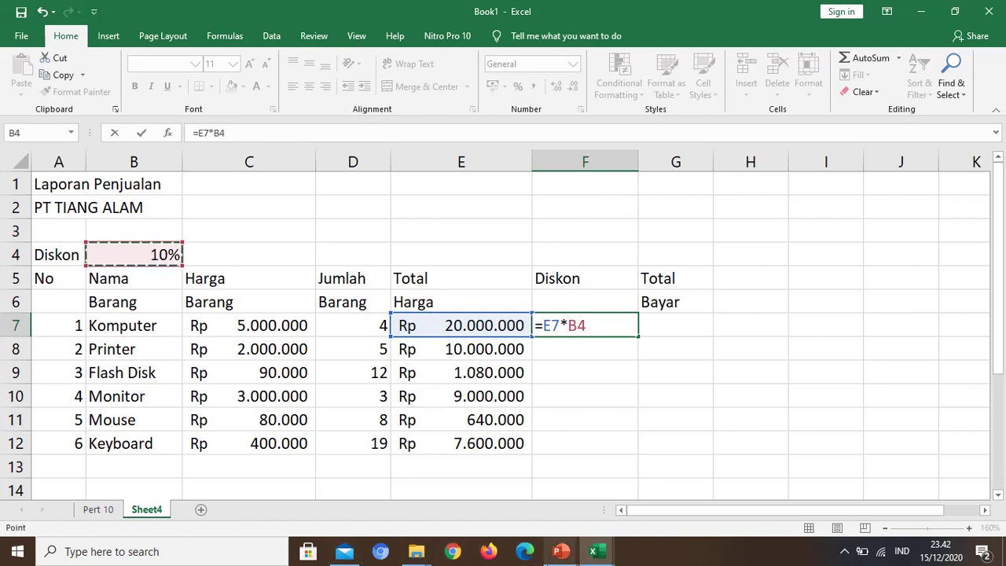
{"action": "key", "text": "Return"}
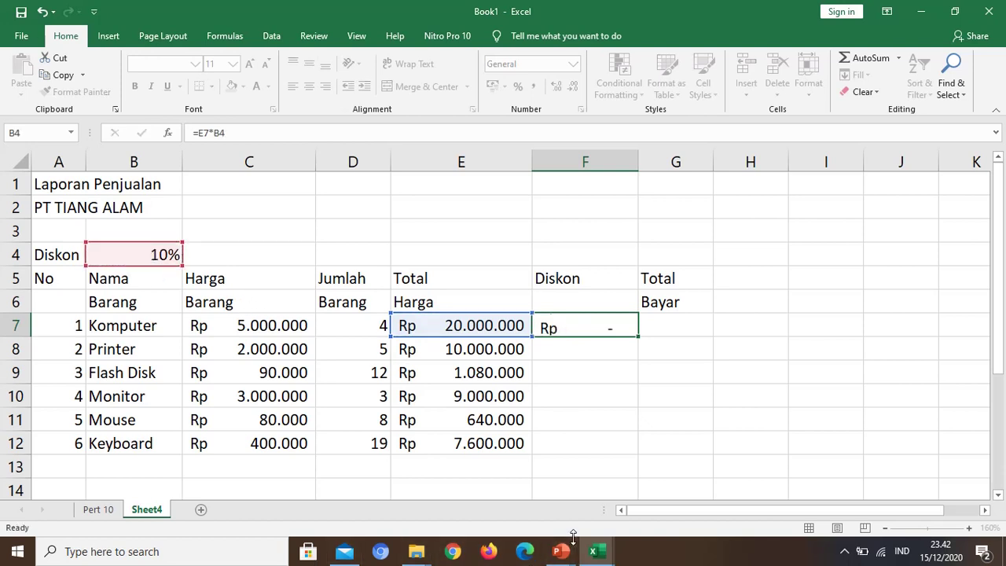
{"action": "left_click", "coordinate": [579, 320]}
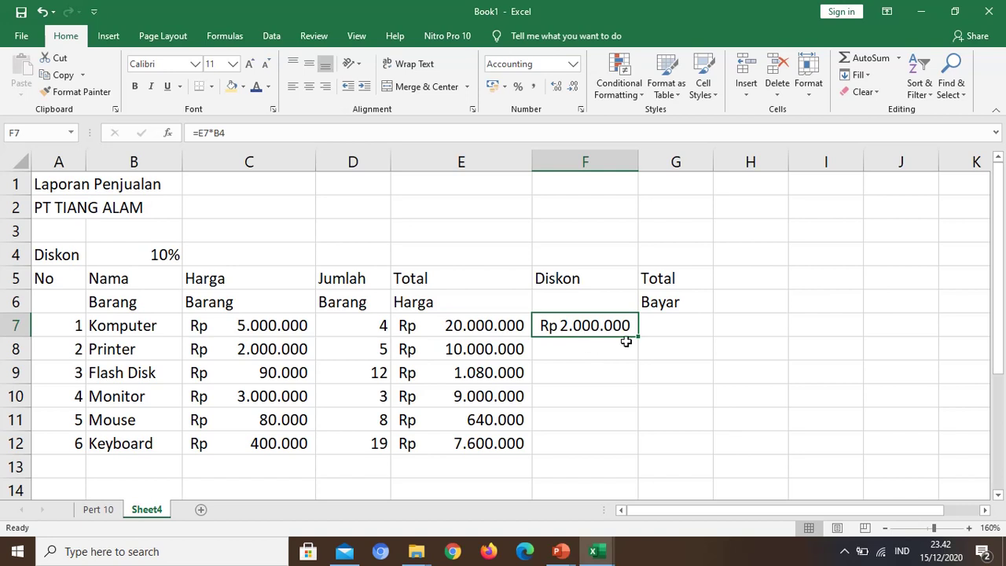
Try to fill the Komputer discount formula from F7 down through F12.
{"action": "left_click_drag", "start_coordinate": [638, 336], "coordinate": [621, 460]}
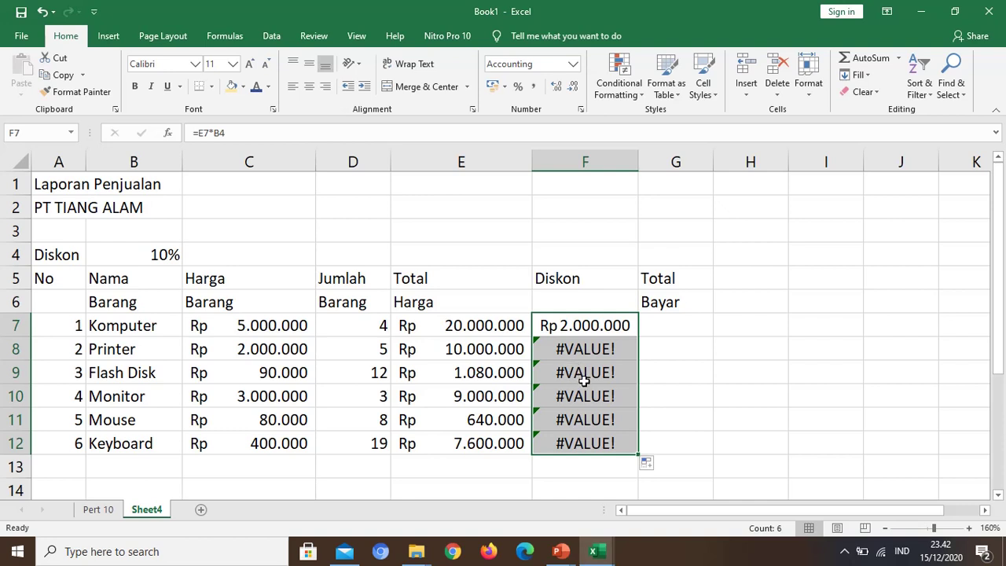
Replace the Komputer discount formula in F7 with =E7*$B$4, making the discount rate reference absolute.
{"action": "left_click", "coordinate": [611, 327]}
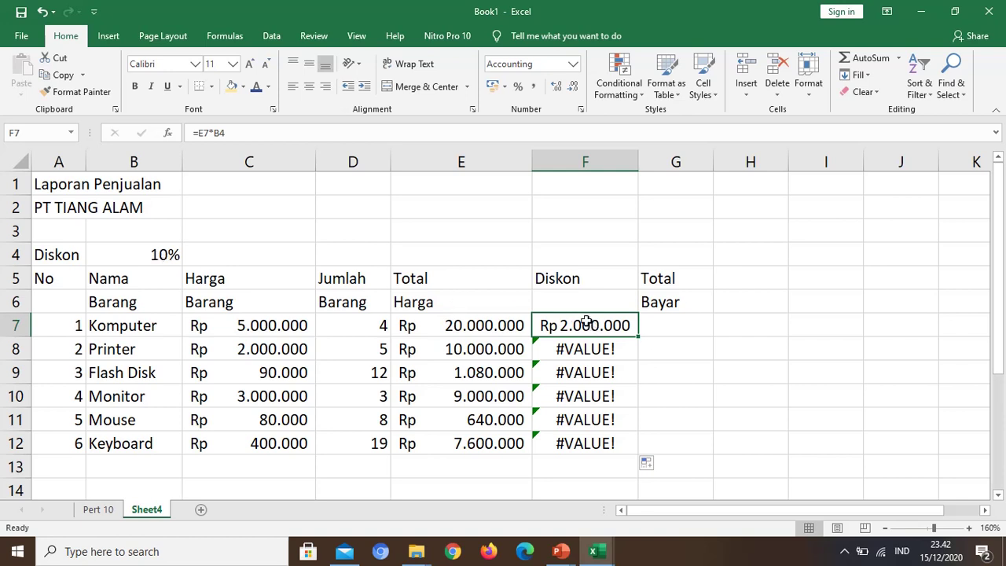
{"action": "type", "text": "="}
{"action": "left_click", "coordinate": [463, 324]}
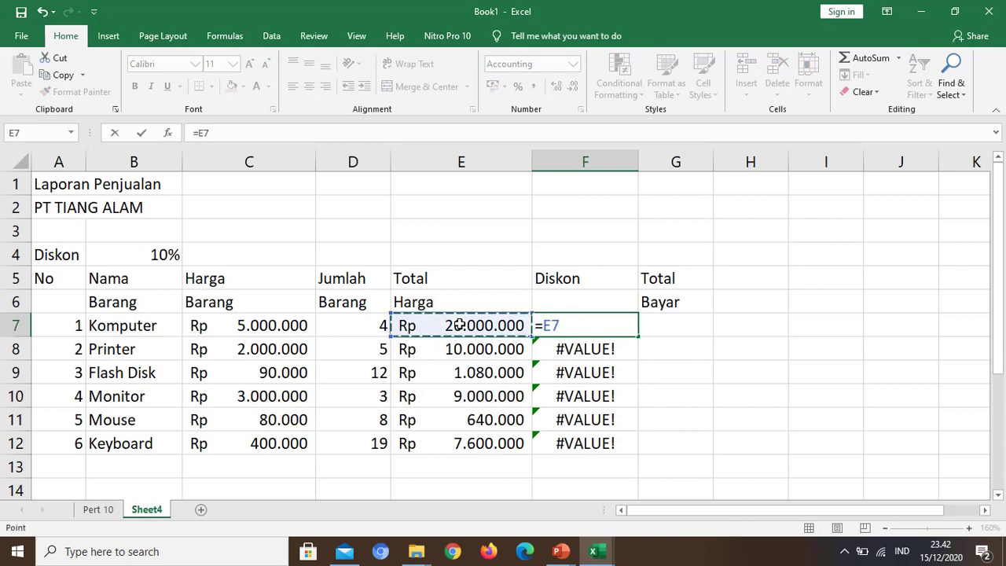
{"action": "type", "text": "*"}
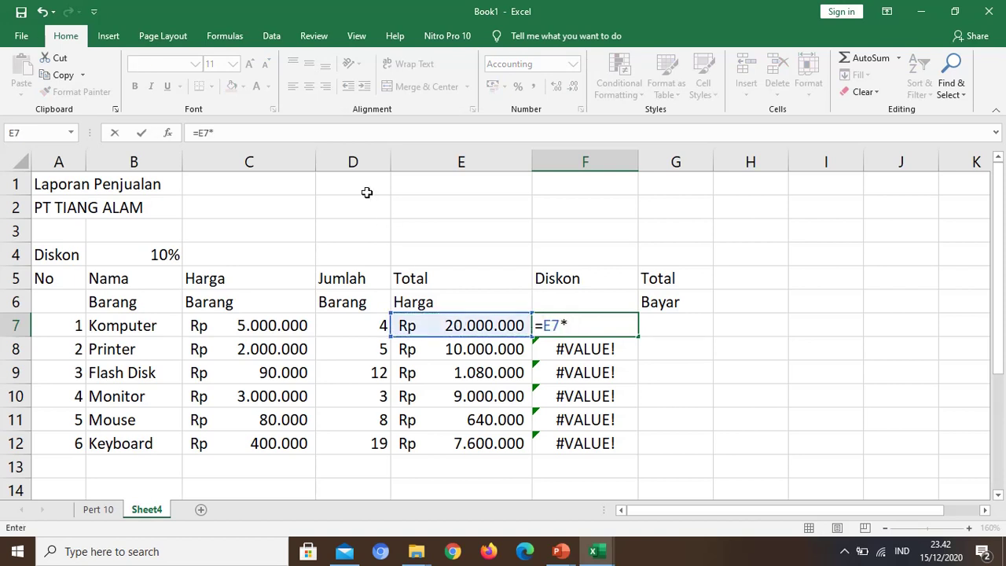
{"action": "left_click", "coordinate": [119, 257]}
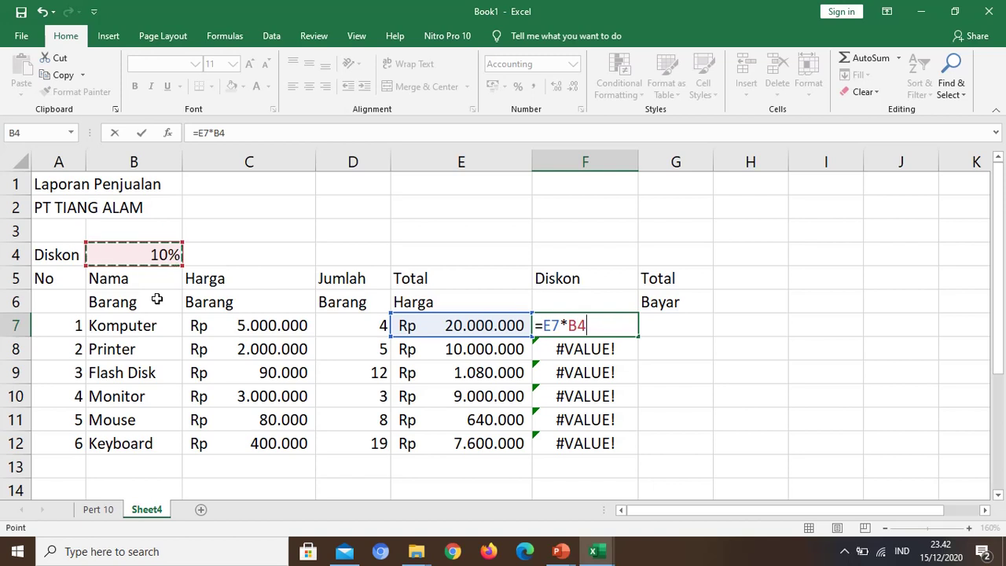
{"action": "key", "text": "F4"}
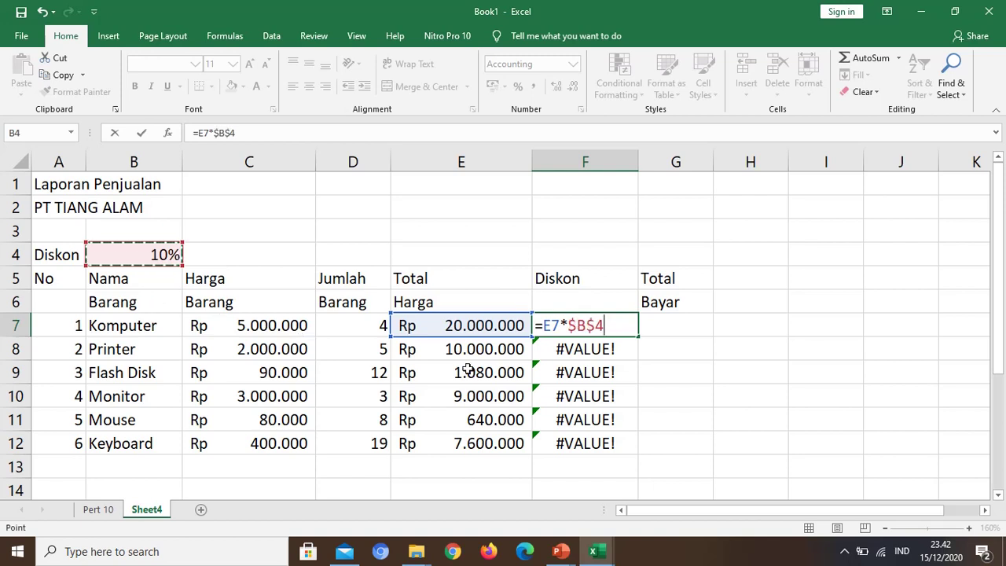
{"action": "left_click", "coordinate": [608, 325]}
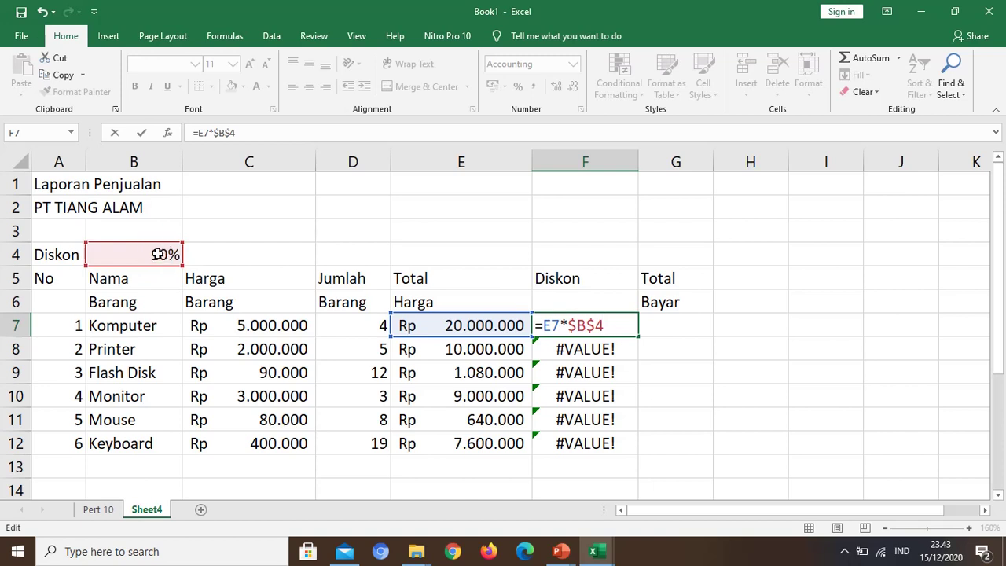
{"action": "key", "text": "ctrl+Return"}
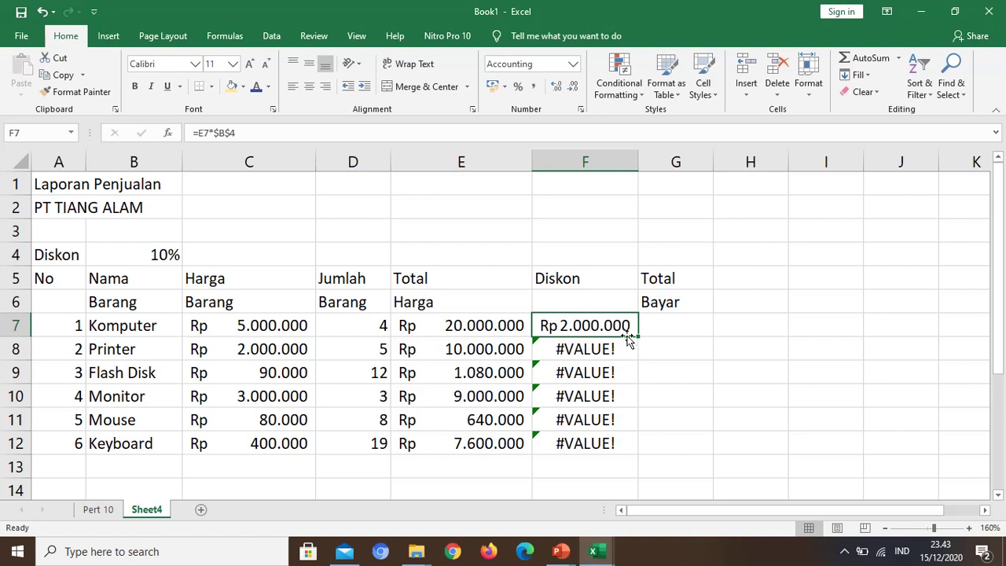
Fill the discount formula from F7 down through F12 and check the formulas in the Diskon column.
{"action": "left_click_drag", "start_coordinate": [638, 337], "coordinate": [629, 446]}
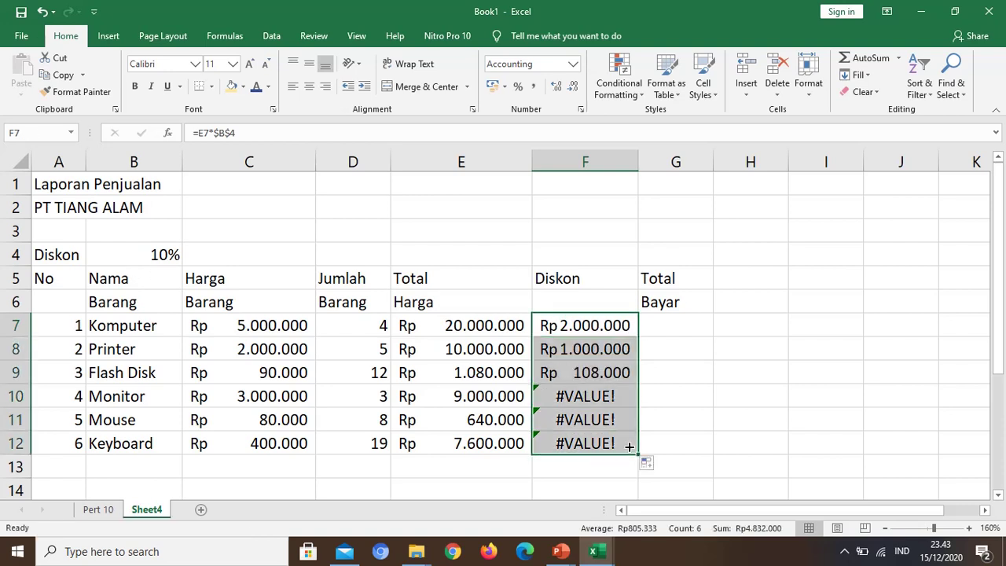
{"action": "left_click", "coordinate": [584, 351]}
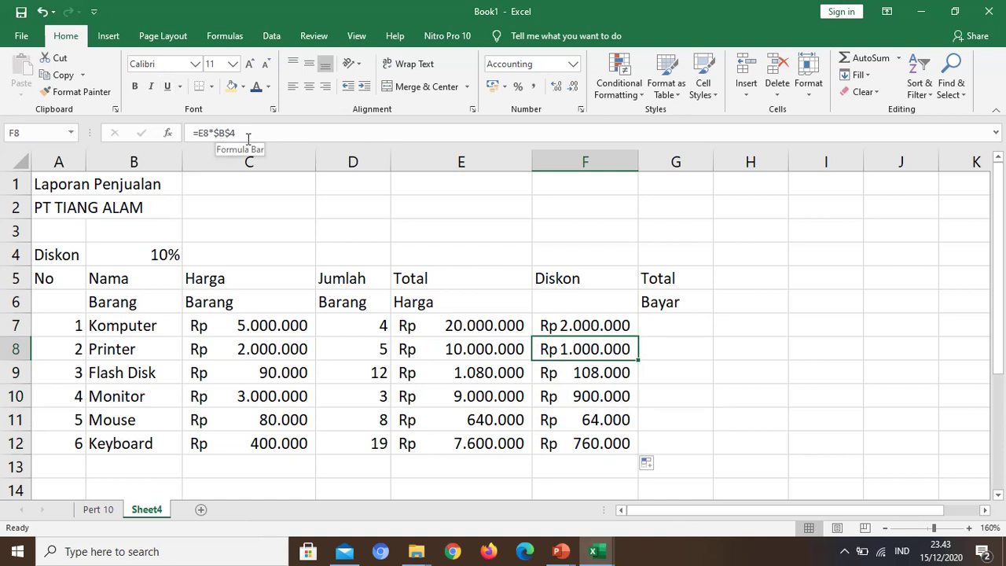
{"action": "left_click", "coordinate": [615, 376]}
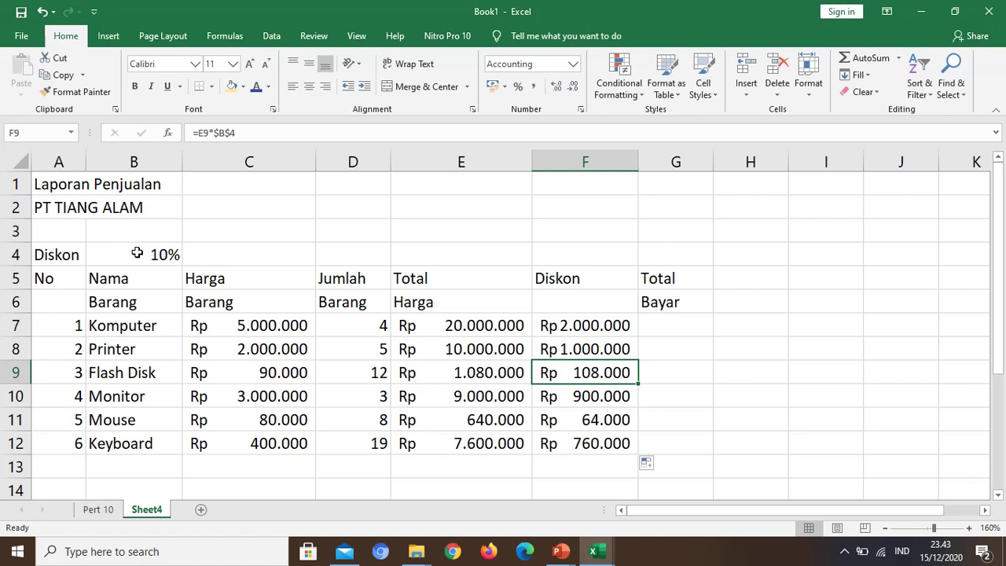
{"action": "left_click", "coordinate": [567, 327]}
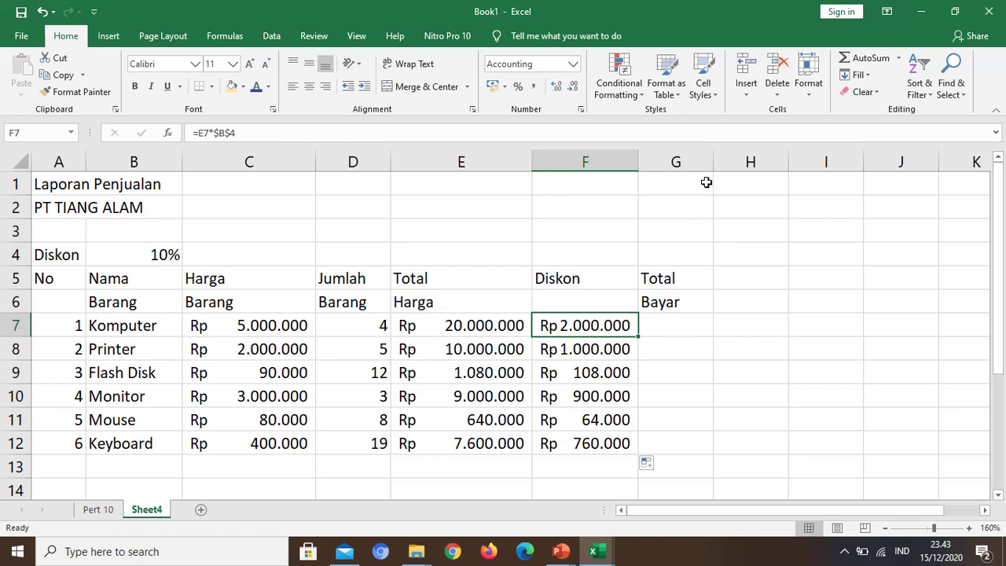
Enter the formula =E7-F7 in G7 for the Komputer total payment and widen column G to fit.
{"action": "left_click_drag", "start_coordinate": [713, 162], "coordinate": [732, 161]}
{"action": "left_click", "coordinate": [679, 324]}
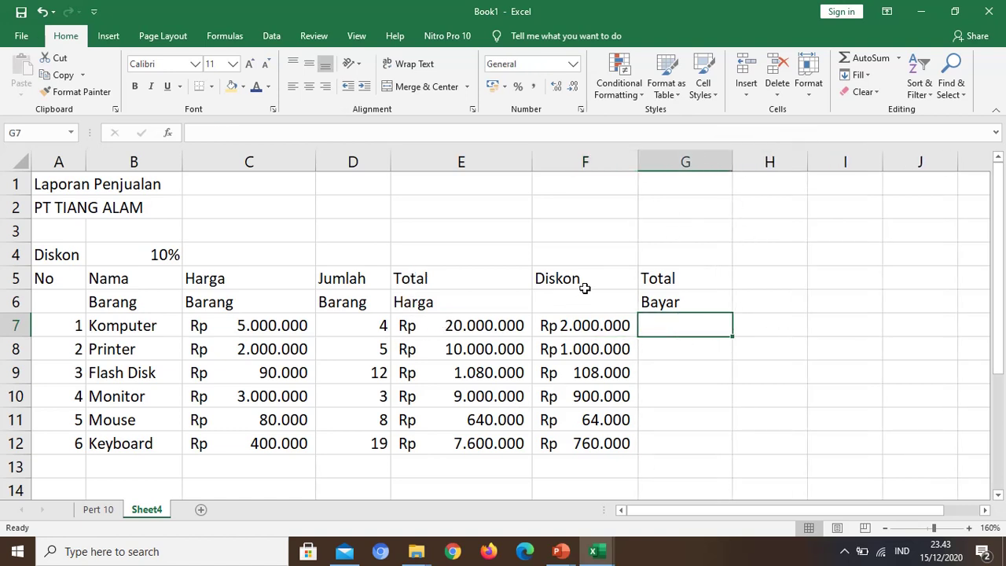
{"action": "type", "text": "="}
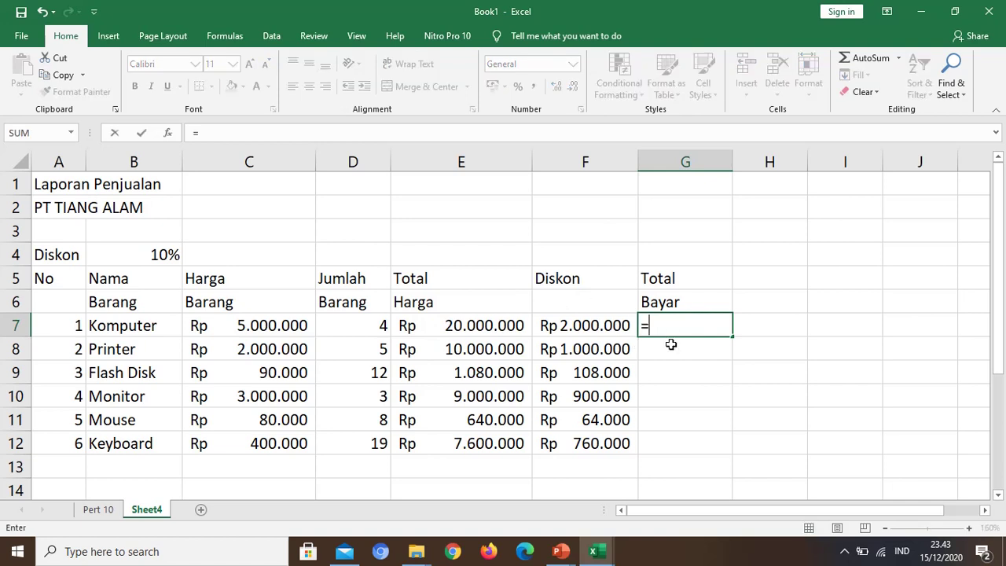
{"action": "left_click", "coordinate": [453, 324]}
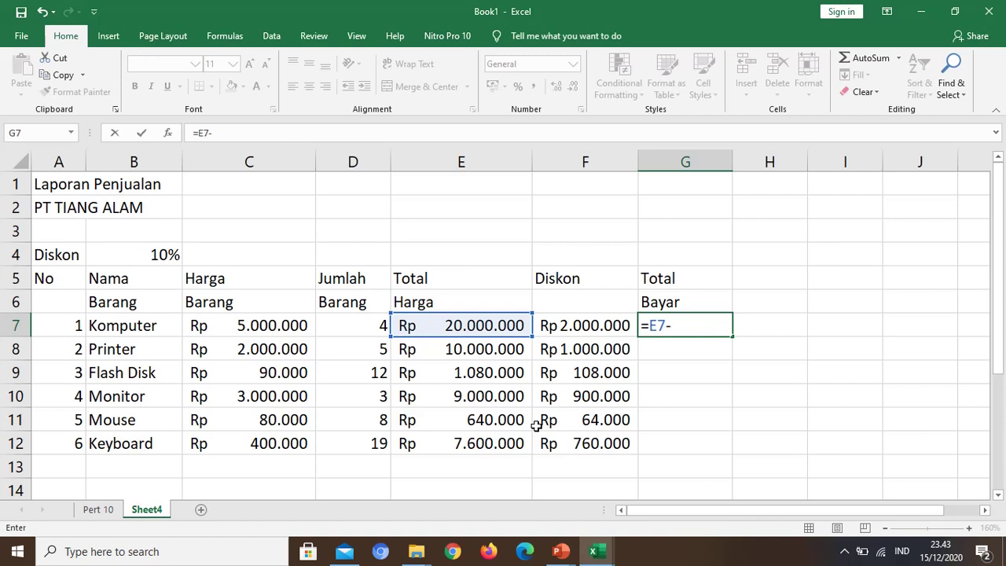
{"action": "left_click", "coordinate": [599, 329]}
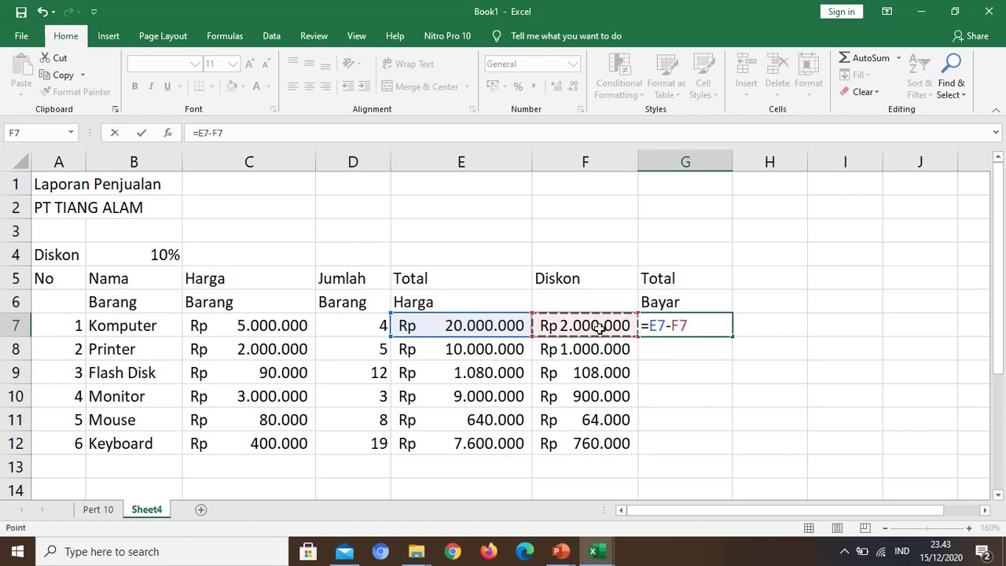
{"action": "key", "text": "Return"}
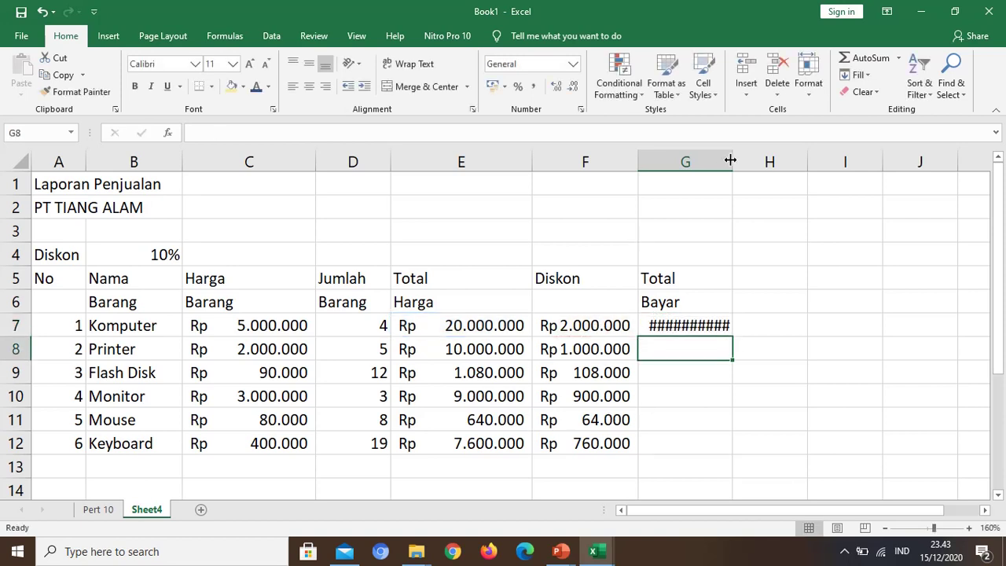
{"action": "left_click_drag", "start_coordinate": [732, 161], "coordinate": [754, 180]}
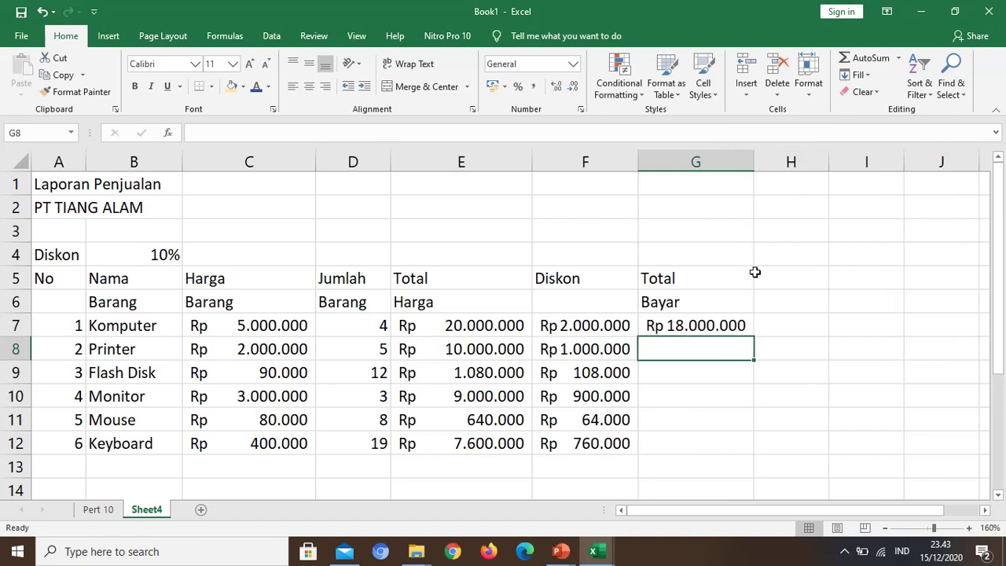
Fill the Total Bayar formula from G7 down through G12 and check the formula in G7.
{"action": "left_click", "coordinate": [706, 325]}
{"action": "left_click_drag", "start_coordinate": [754, 336], "coordinate": [764, 449]}
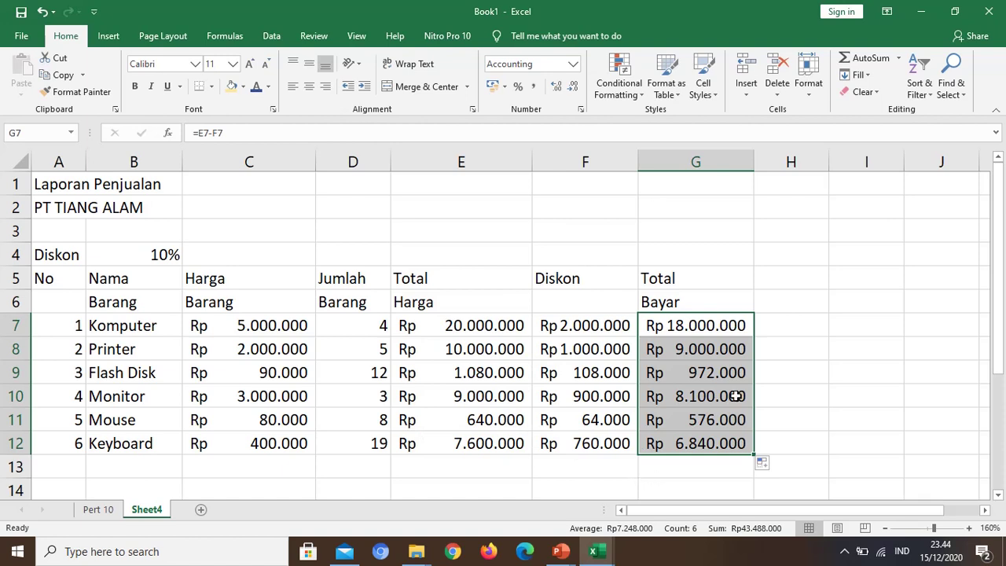
{"action": "left_click", "coordinate": [700, 328]}
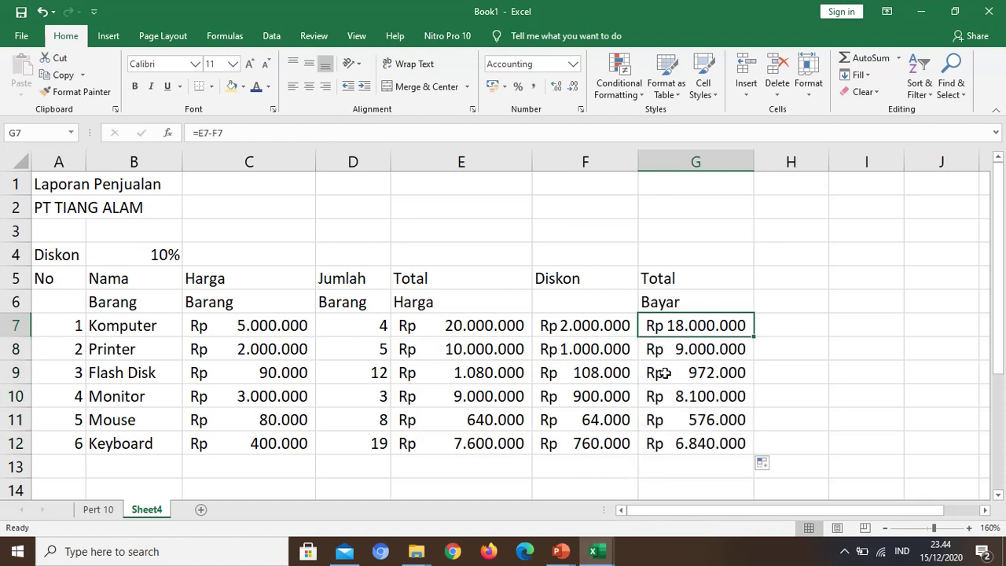
Switch to the PowerPoint slide show to view the Pertemuan 10 outline, exit the show, and return to the Excel workbook.
{"action": "scroll", "coordinate": [470, 402], "scroll_direction": "down", "scroll_amount": 1}
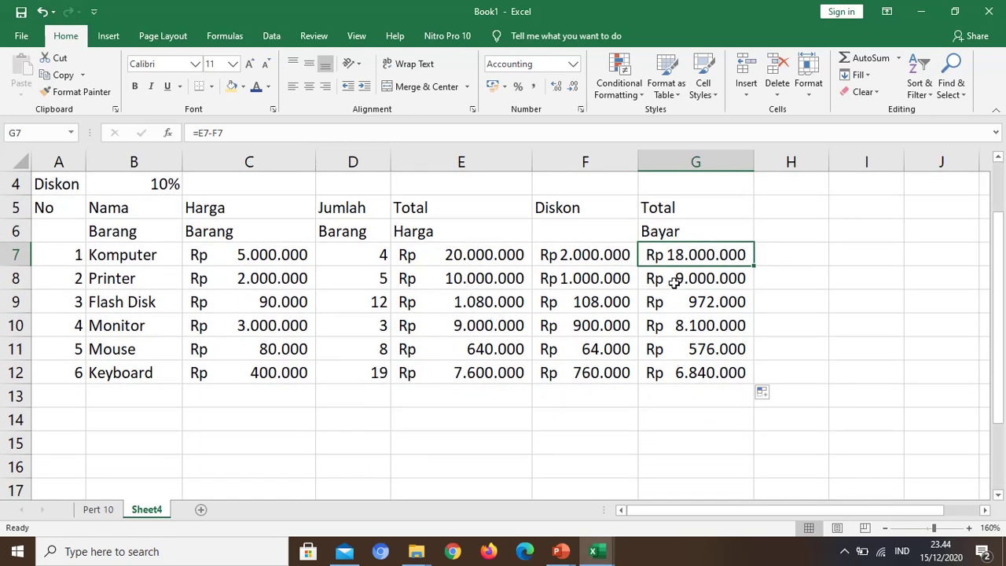
{"action": "left_click", "coordinate": [62, 395]}
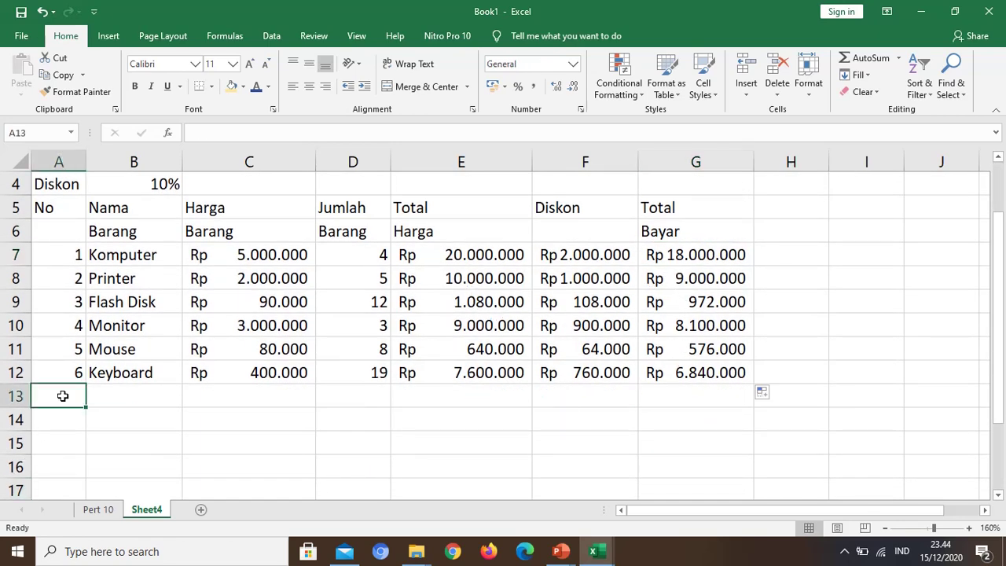
{"action": "mouse_move", "coordinate": [560, 551]}
{"action": "left_click", "coordinate": [604, 532]}
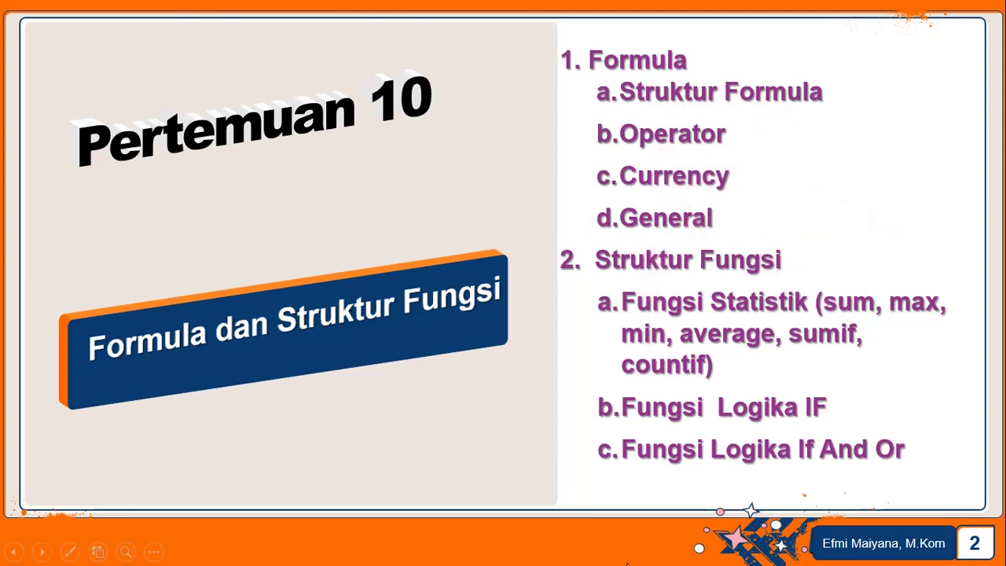
{"action": "key", "text": "Escape"}
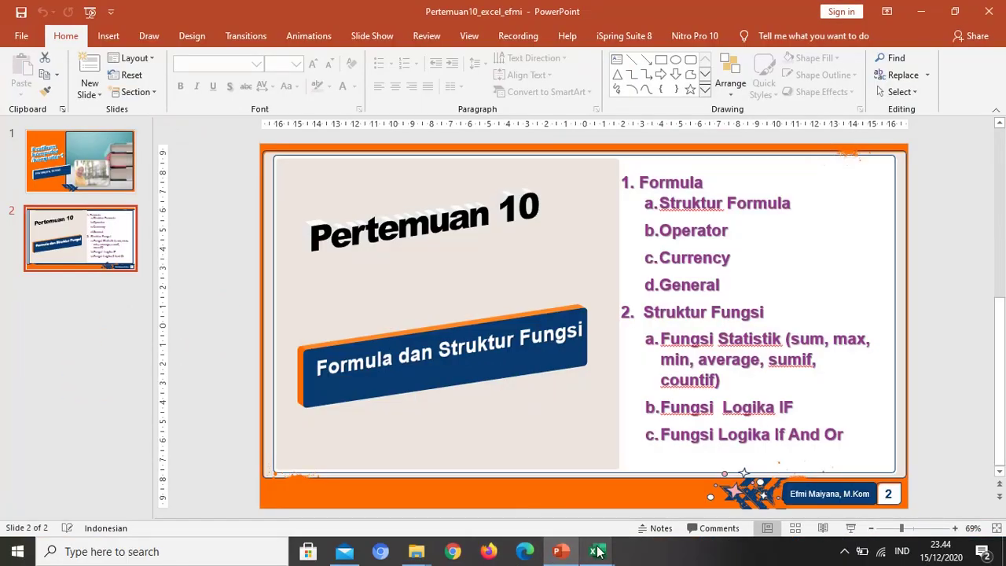
{"action": "mouse_move", "coordinate": [595, 551]}
{"action": "left_click", "coordinate": [489, 484]}
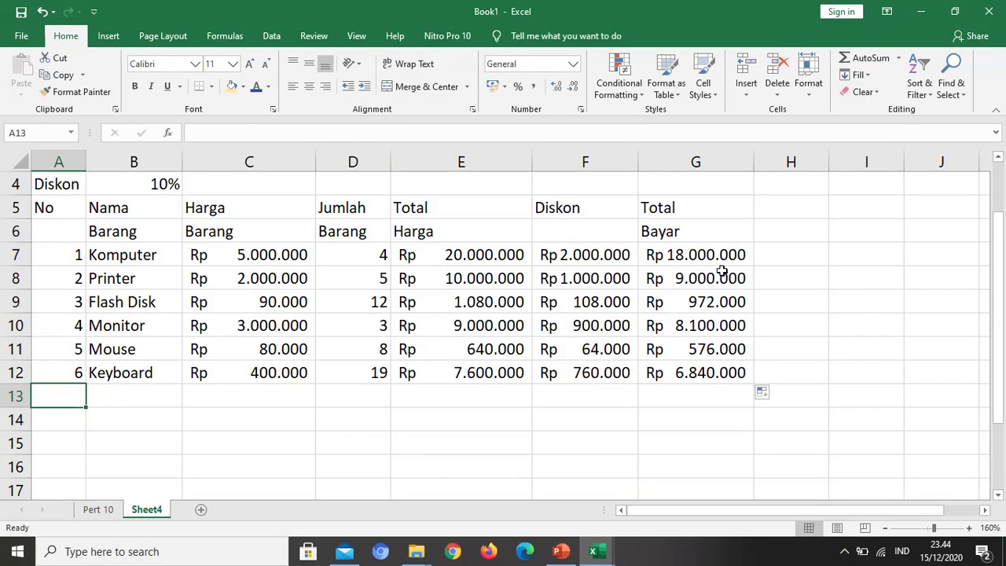
Set the number format of the total payments in G7:G12 to General.
{"action": "left_click_drag", "start_coordinate": [723, 252], "coordinate": [711, 376]}
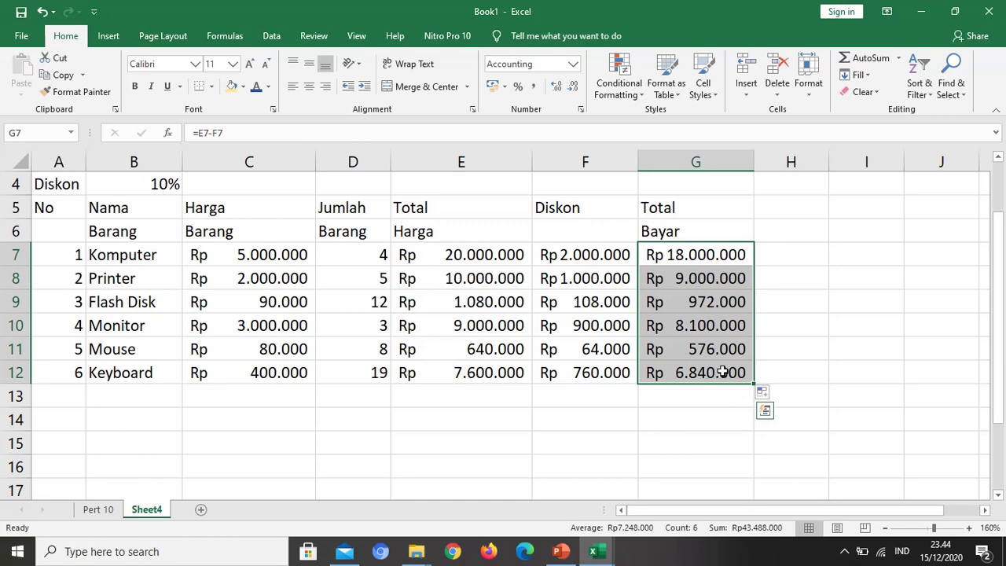
{"action": "key", "text": "ctrl+1"}
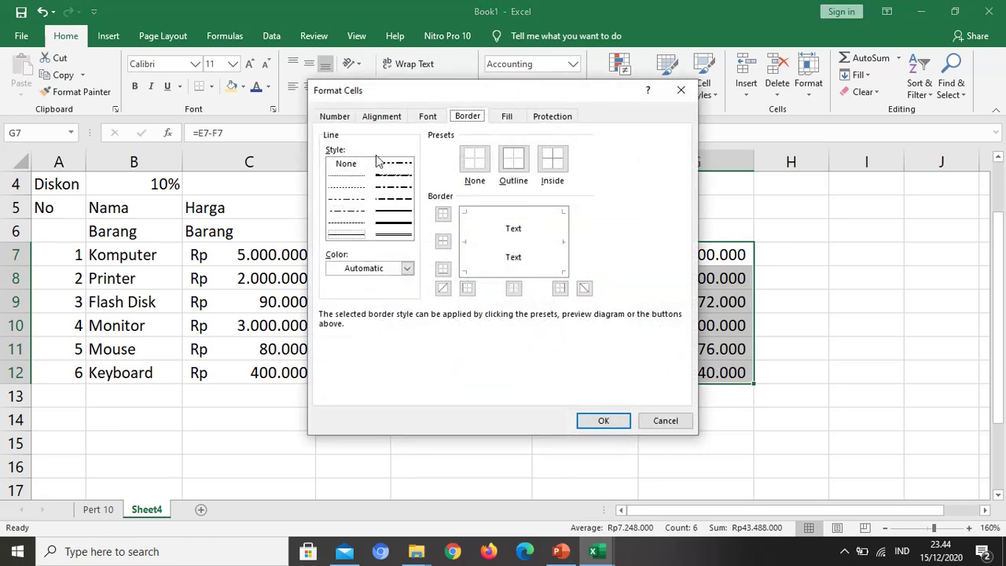
{"action": "left_click", "coordinate": [333, 117]}
{"action": "left_click", "coordinate": [338, 148]}
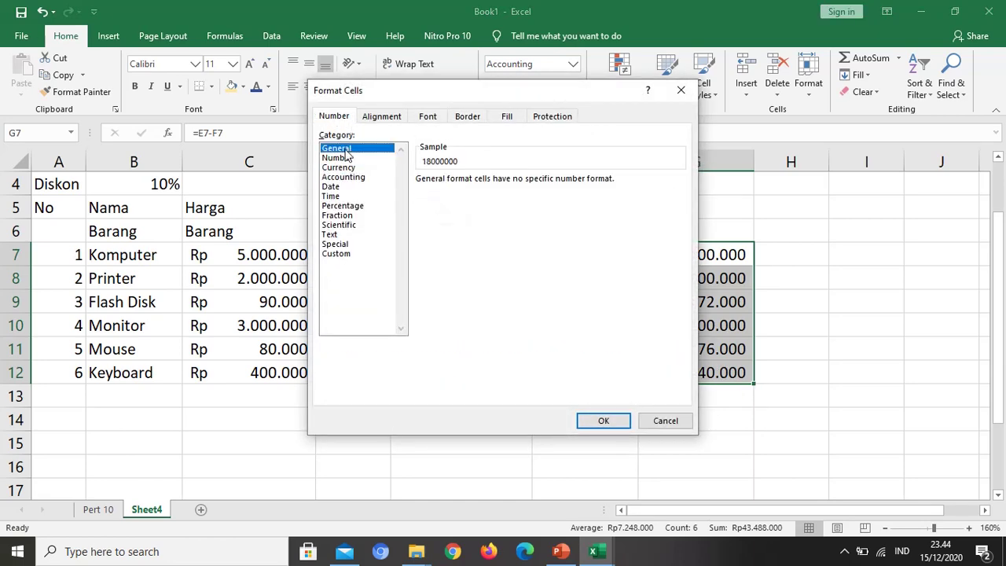
{"action": "left_click", "coordinate": [603, 419]}
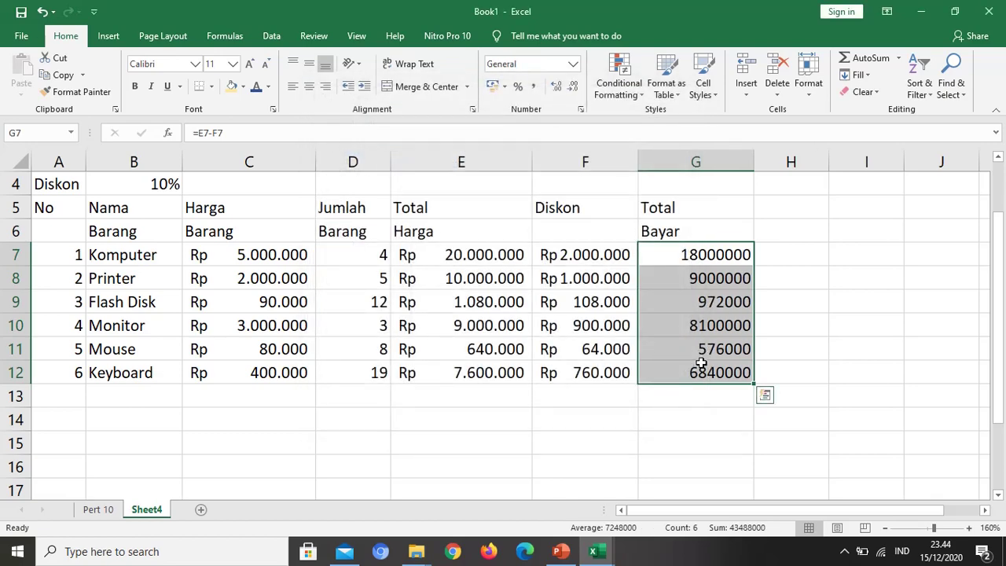
Format the total payments in G7:G12 as Rp Indonesian accounting and widen column G to fit the amounts.
{"action": "left_click", "coordinate": [502, 86]}
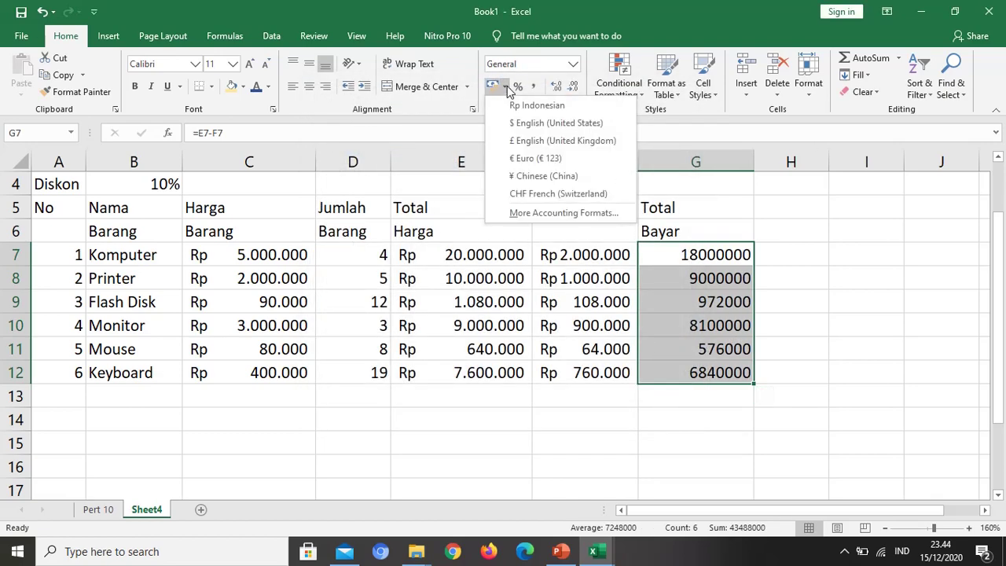
{"action": "left_click", "coordinate": [515, 103]}
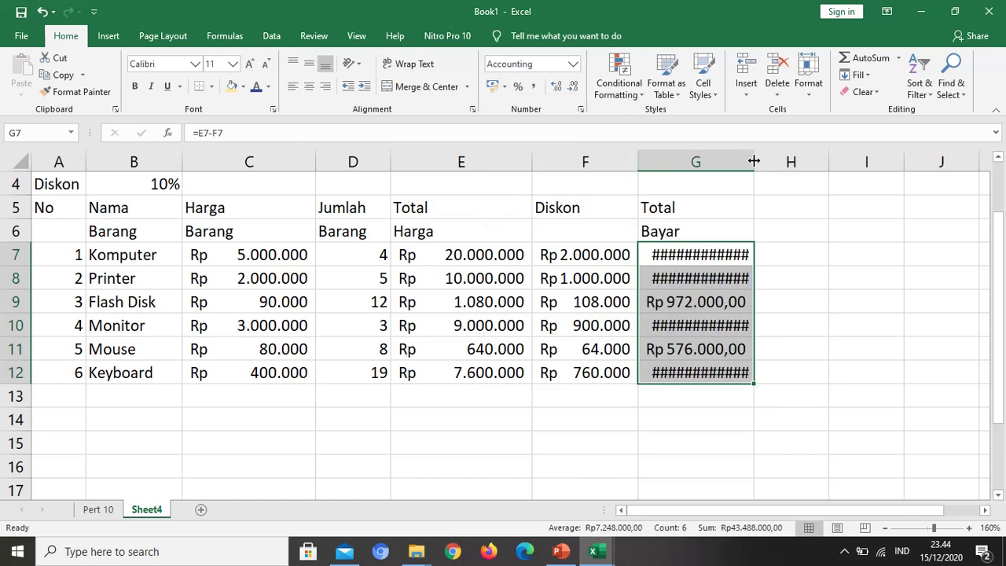
{"action": "left_click_drag", "start_coordinate": [754, 161], "coordinate": [793, 180]}
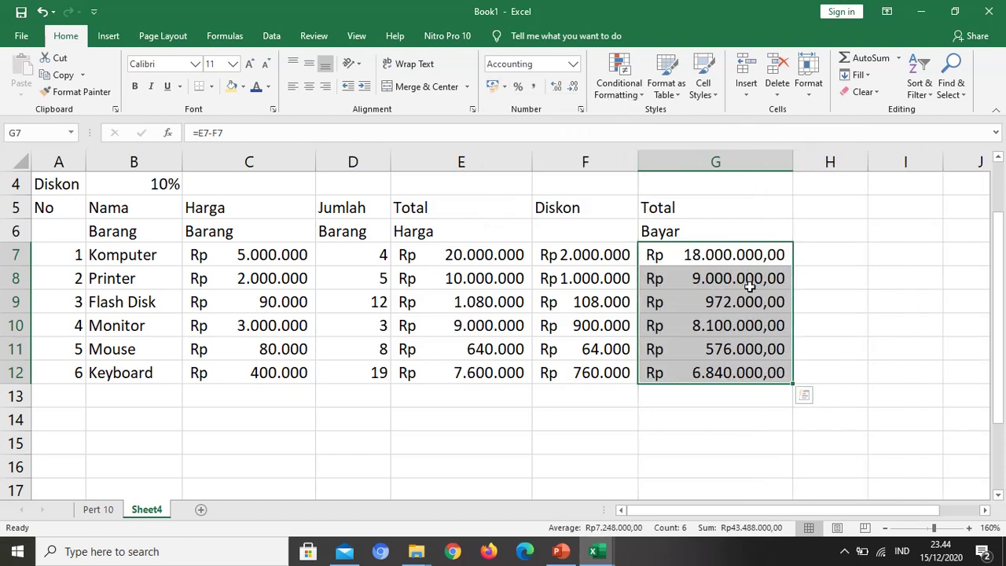
{"action": "left_click", "coordinate": [63, 396]}
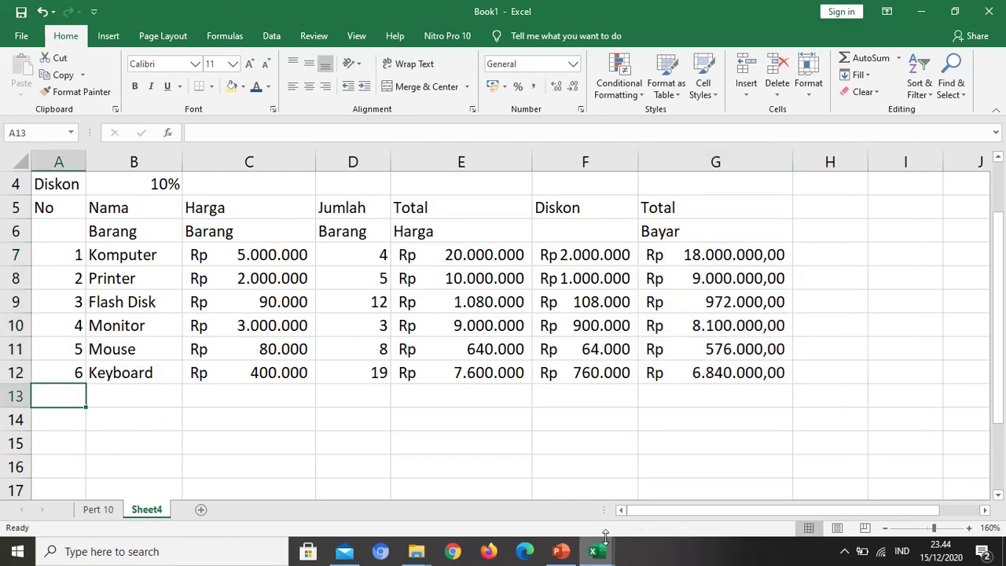
Switch to PowerPoint to review the topic list on the Pertemuan 10 slide, and return to the Excel workbook.
{"action": "left_click", "coordinate": [561, 552]}
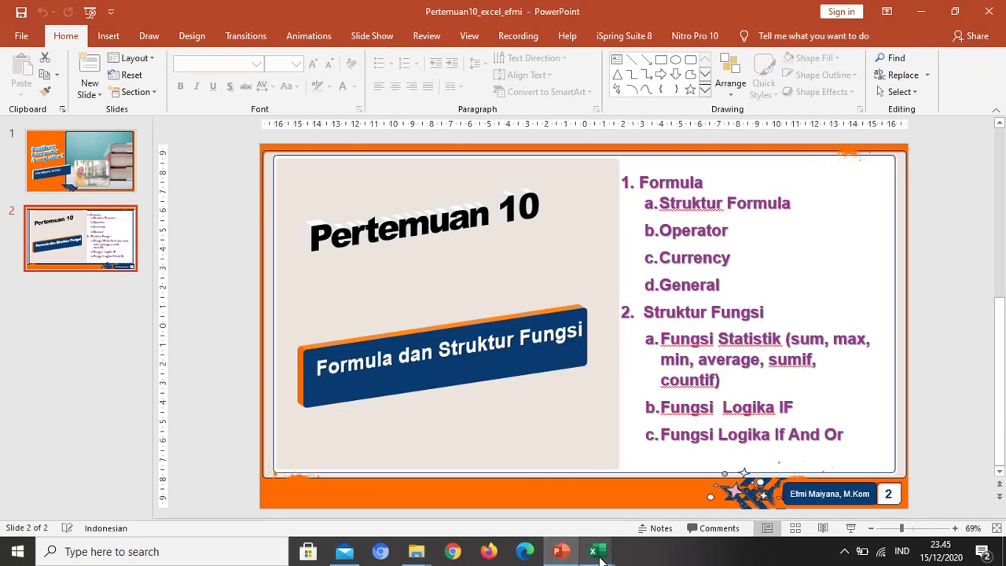
{"action": "mouse_move", "coordinate": [599, 555]}
{"action": "left_click", "coordinate": [551, 517]}
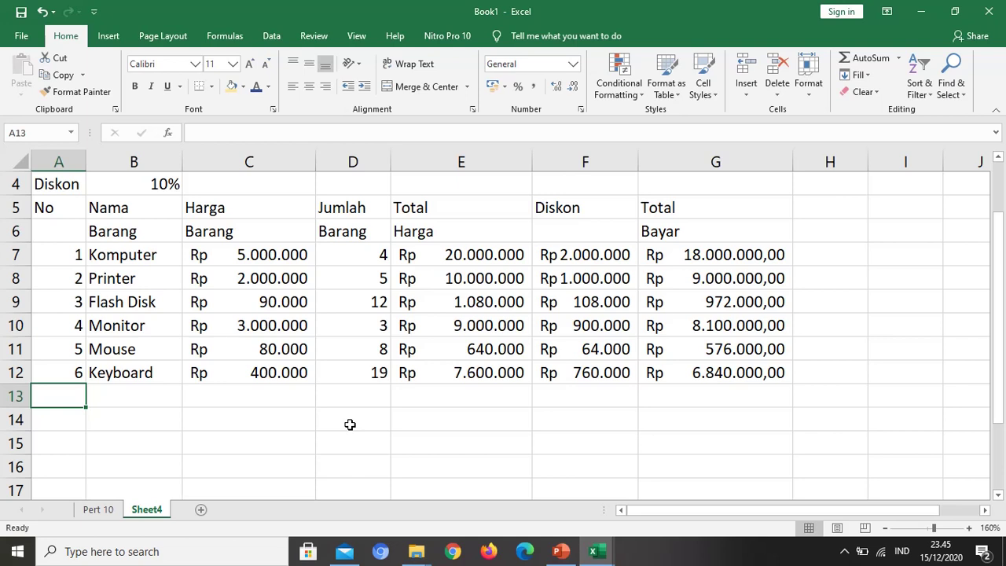
Enter the summary row labels "Total Penjualan" in A13 and "Penjualan Tertinggi" in A14.
{"action": "type", "text": "Total"}
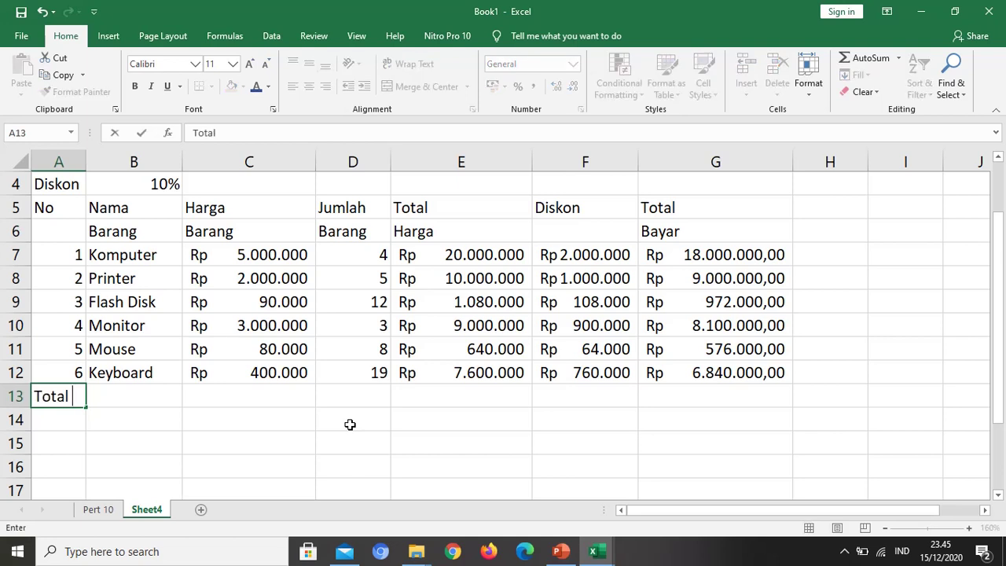
{"action": "type", "text": " Penjualan"}
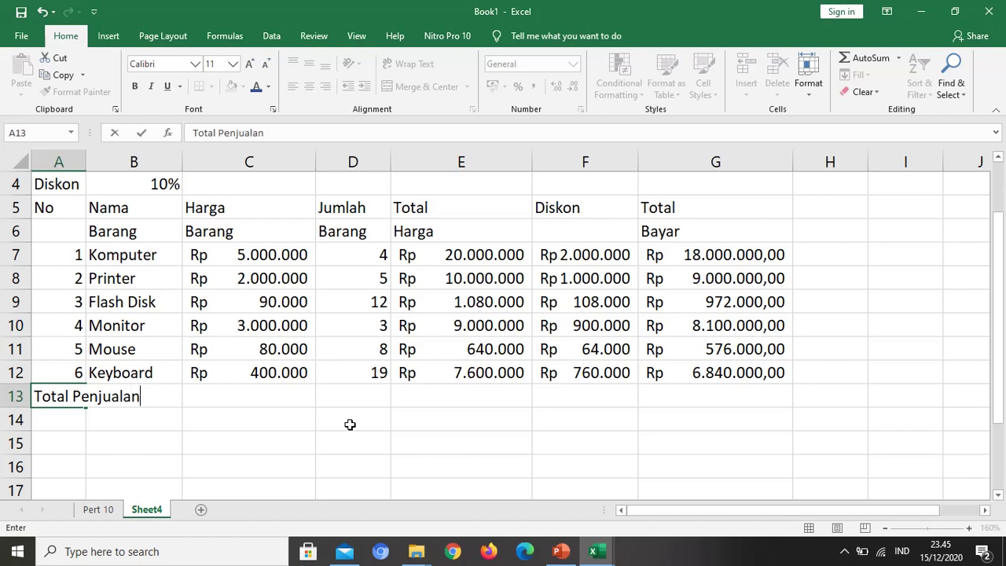
{"action": "key", "text": "Return"}
{"action": "type", "text": "Pe"}
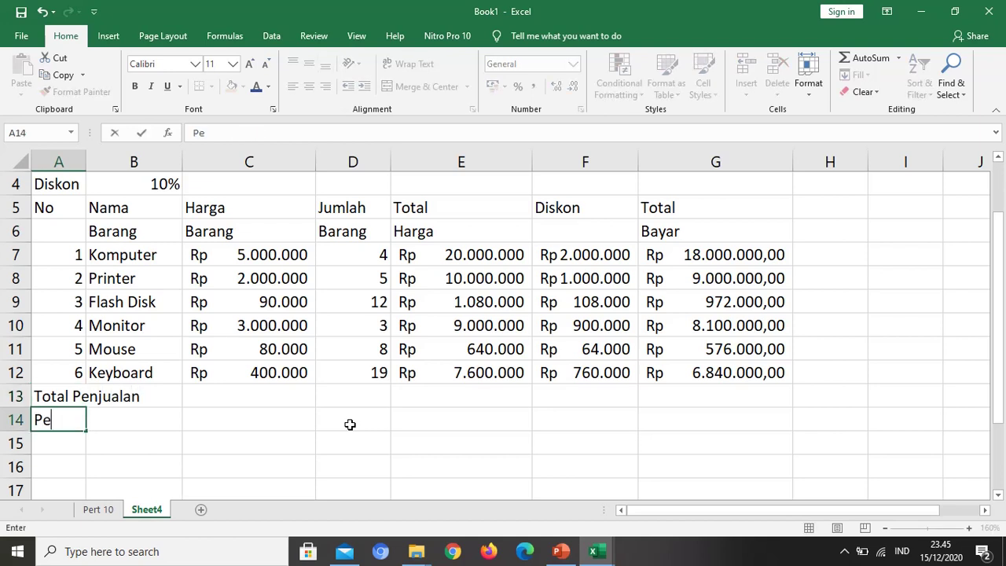
{"action": "type", "text": "njualan "}
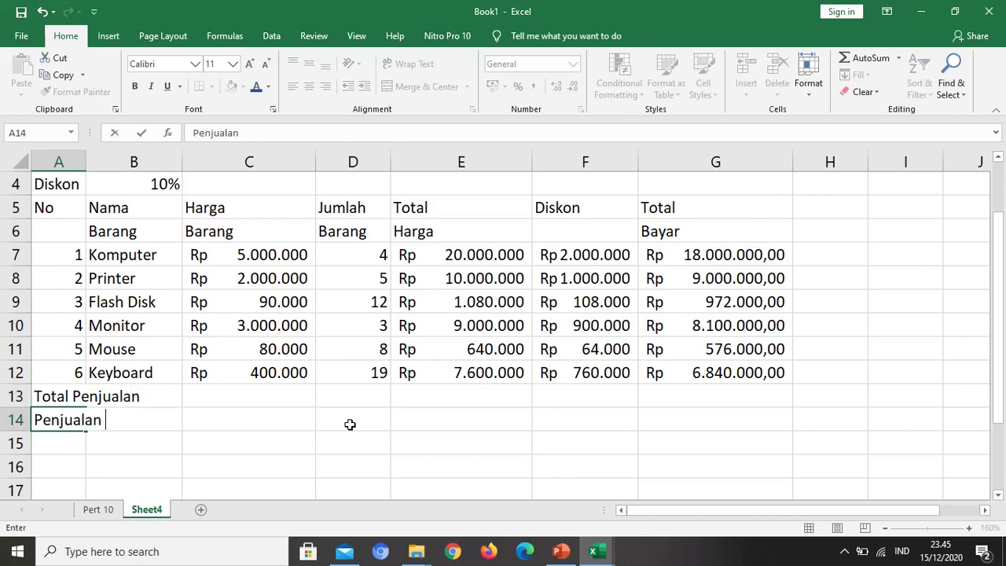
{"action": "type", "text": "Tertinggi"}
{"action": "key", "text": "Return"}
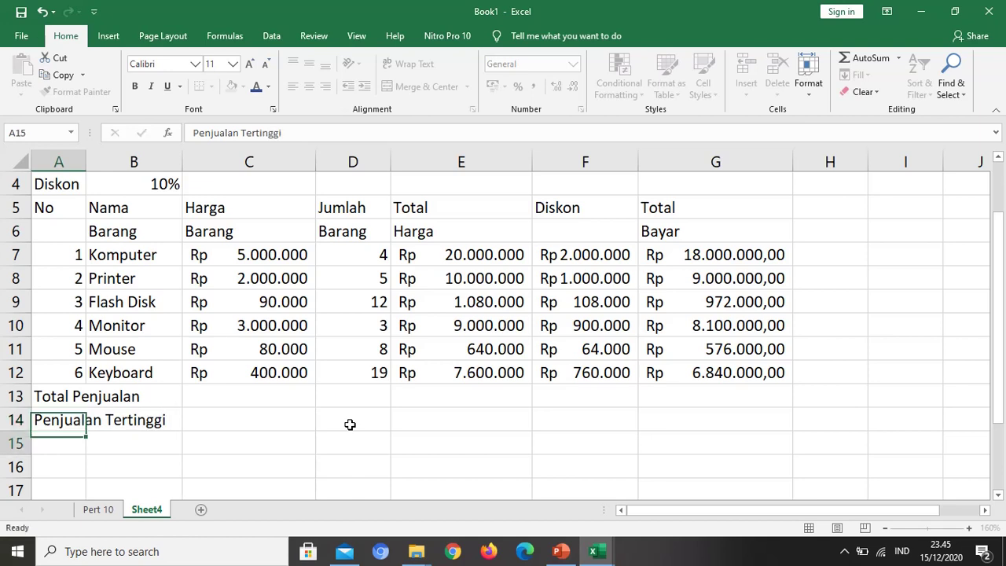
Add the summary row labels "Penjualan Terendah" in A15 and "Rata-Rata Penjualan" in A16.
{"action": "type", "text": "Penjualan "}
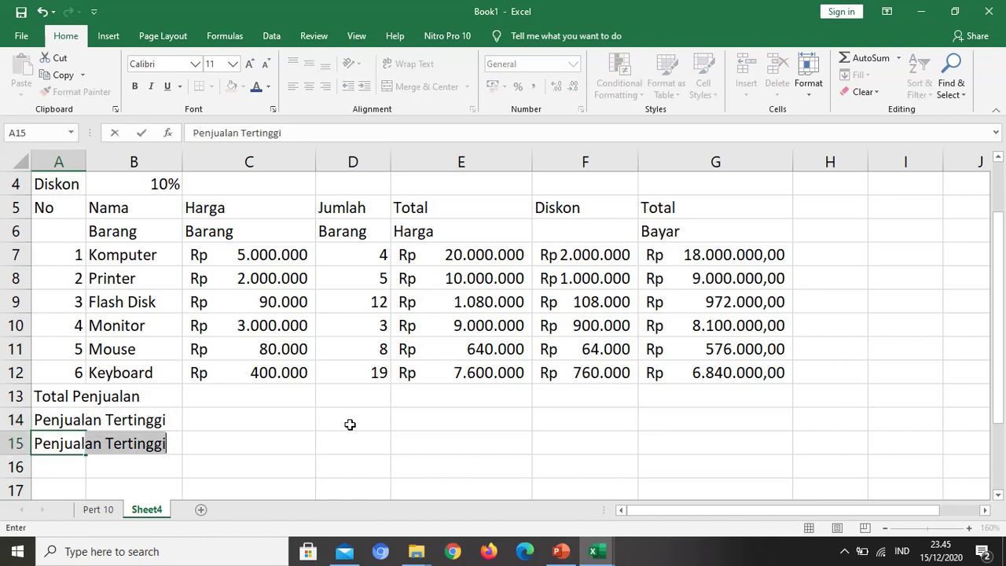
{"action": "type", "text": "Teren"}
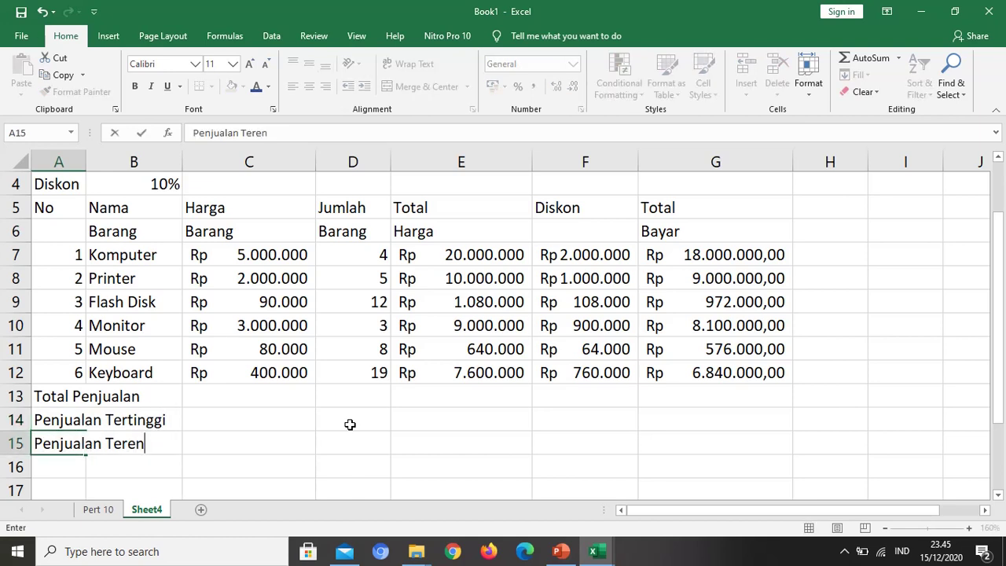
{"action": "type", "text": "dah"}
{"action": "key", "text": "Return"}
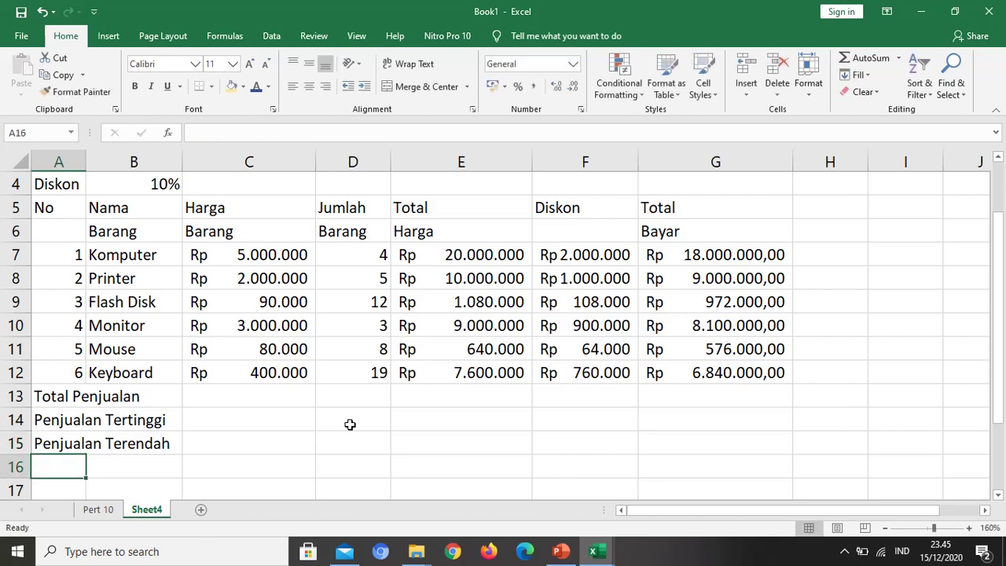
{"action": "type", "text": "Rata"}
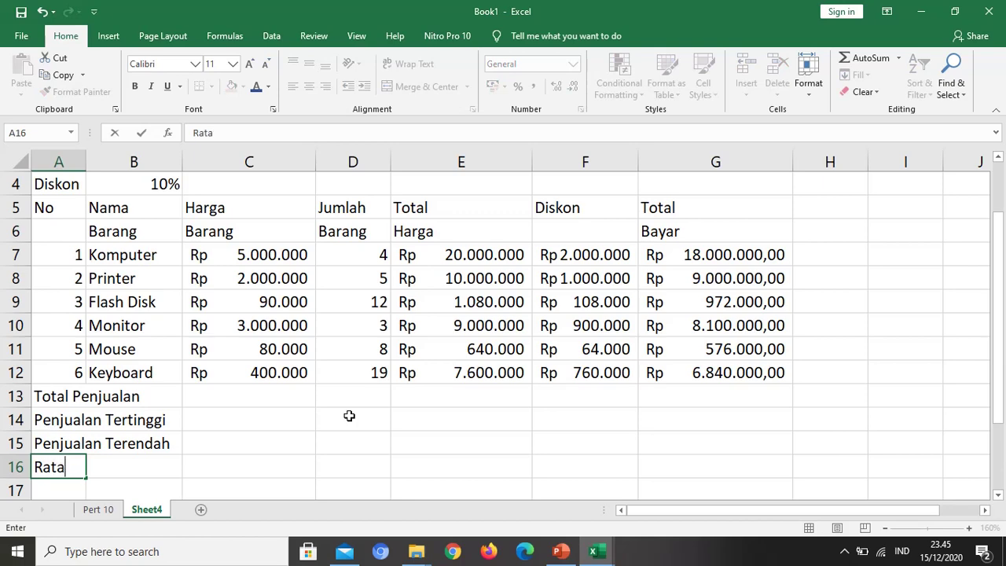
{"action": "type", "text": "-Rata Penjual"}
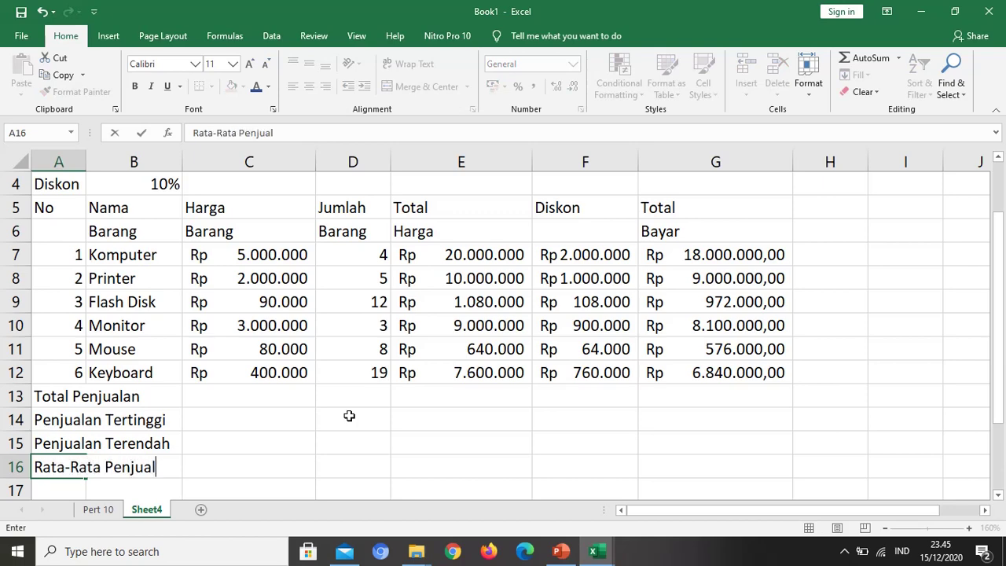
{"action": "type", "text": "an"}
{"action": "key", "text": "Return"}
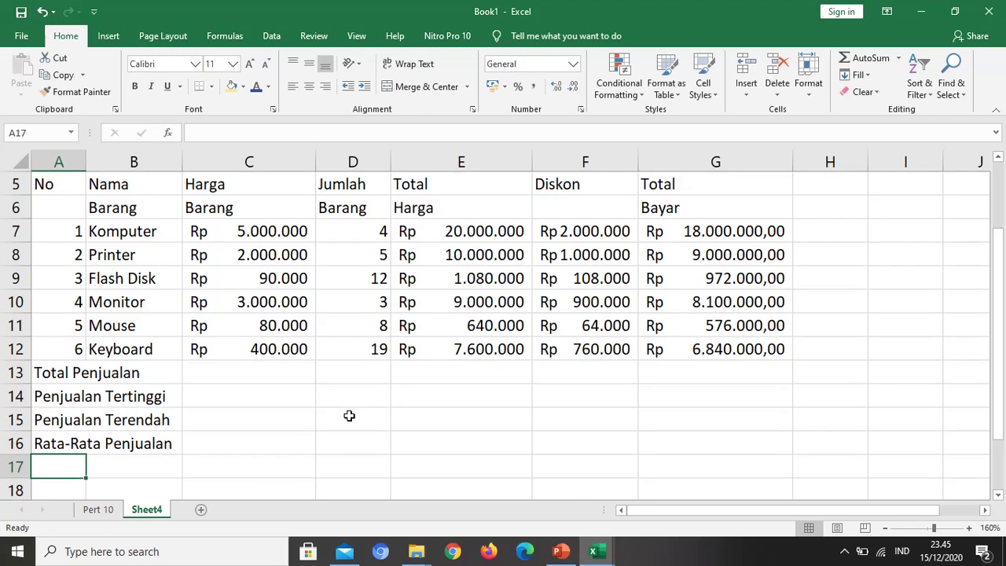
Add a "Bonus" column header in H5, beside the Total Bayar column.
{"action": "scroll", "coordinate": [349, 416], "scroll_direction": "up", "scroll_amount": 2}
{"action": "scroll", "coordinate": [357, 419], "scroll_direction": "down", "scroll_amount": 1}
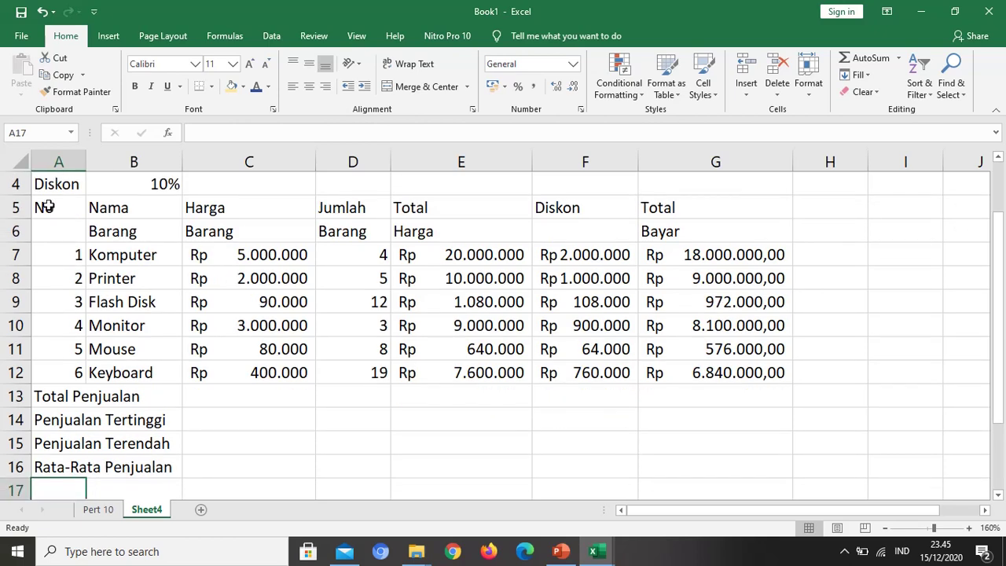
{"action": "left_click_drag", "start_coordinate": [46, 207], "coordinate": [705, 463]}
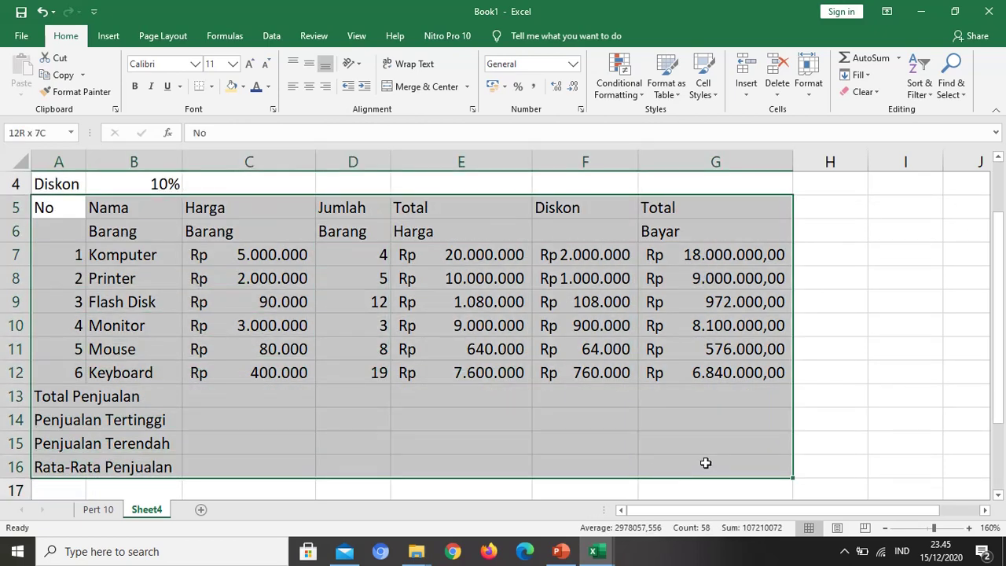
{"action": "left_click", "coordinate": [823, 208]}
{"action": "type", "text": "Bonus"}
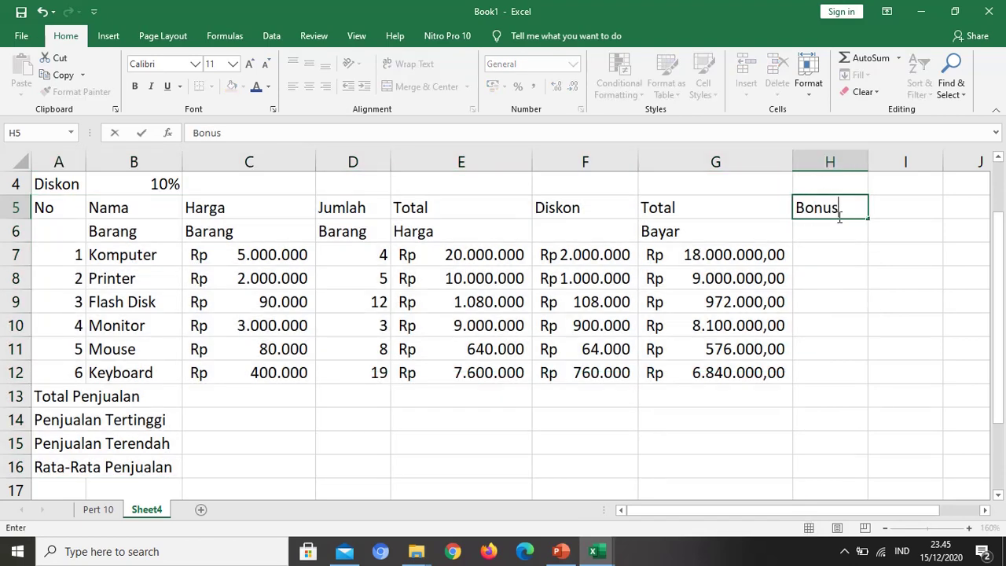
{"action": "key", "text": "Return"}
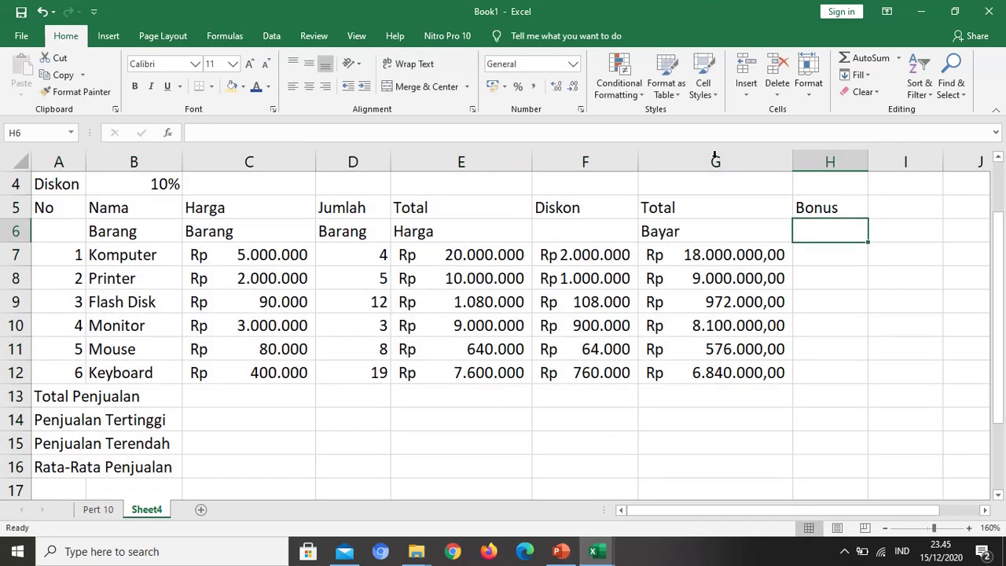
Apply a double-line outline and thin single inside borders to the whole table A5:H16.
{"action": "left_click_drag", "start_coordinate": [41, 206], "coordinate": [837, 475]}
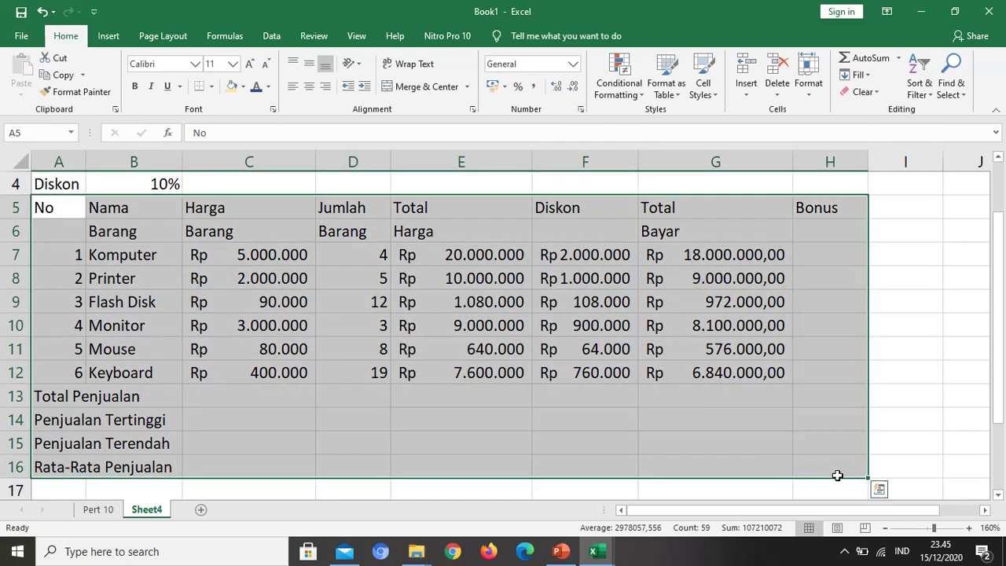
{"action": "key", "text": "ctrl+1"}
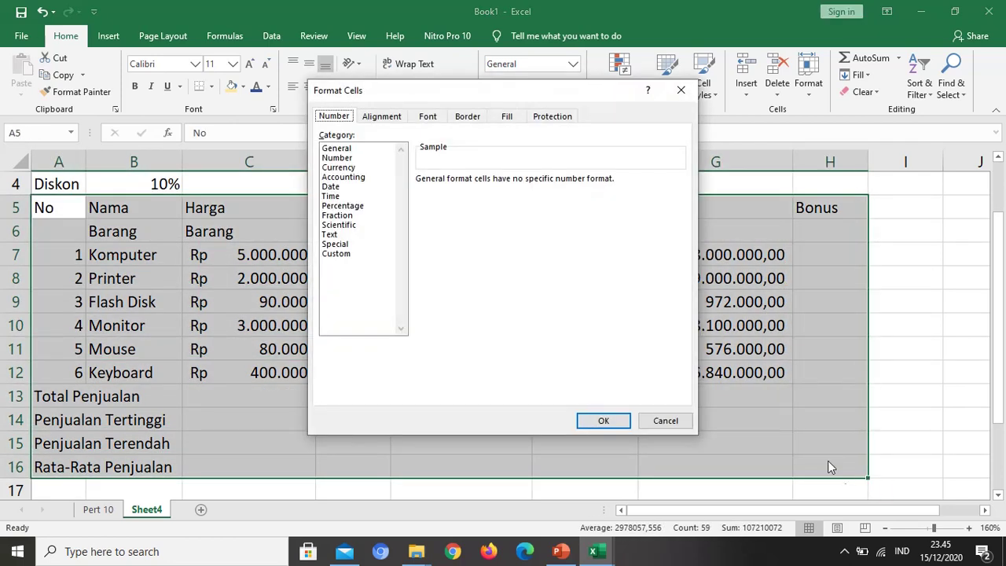
{"action": "left_click", "coordinate": [470, 118]}
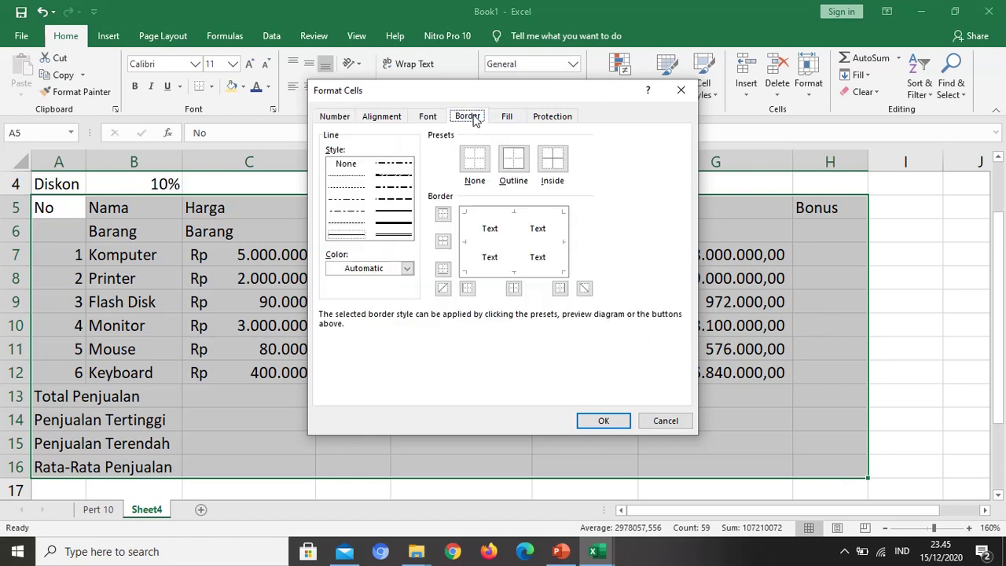
{"action": "left_click", "coordinate": [394, 234]}
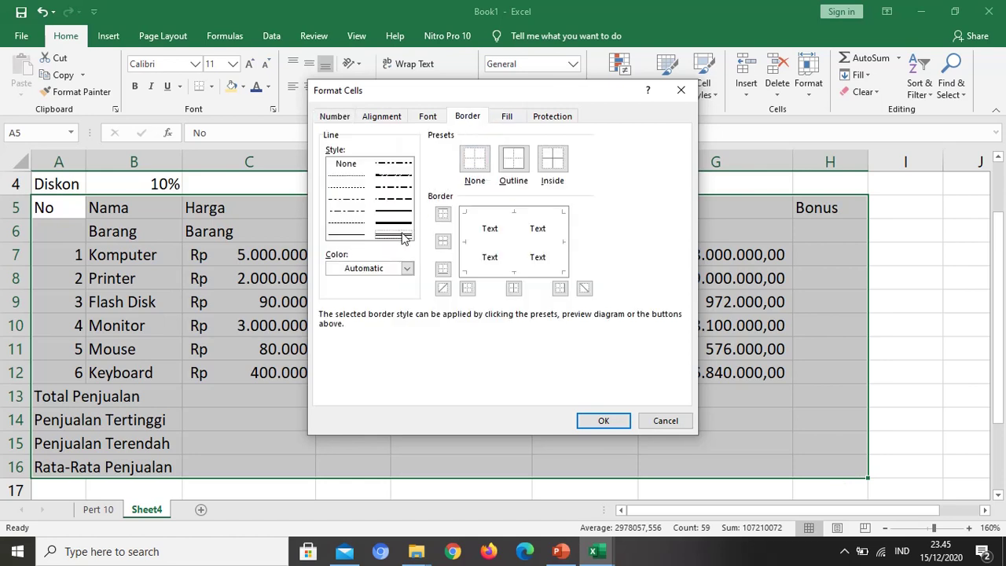
{"action": "left_click", "coordinate": [513, 159]}
{"action": "left_click", "coordinate": [349, 234]}
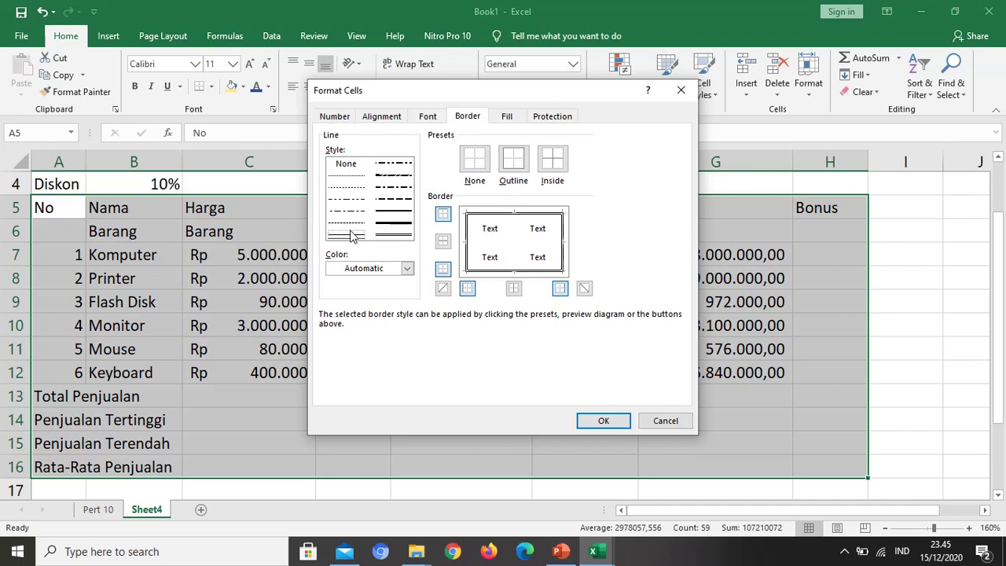
{"action": "left_click", "coordinate": [553, 159]}
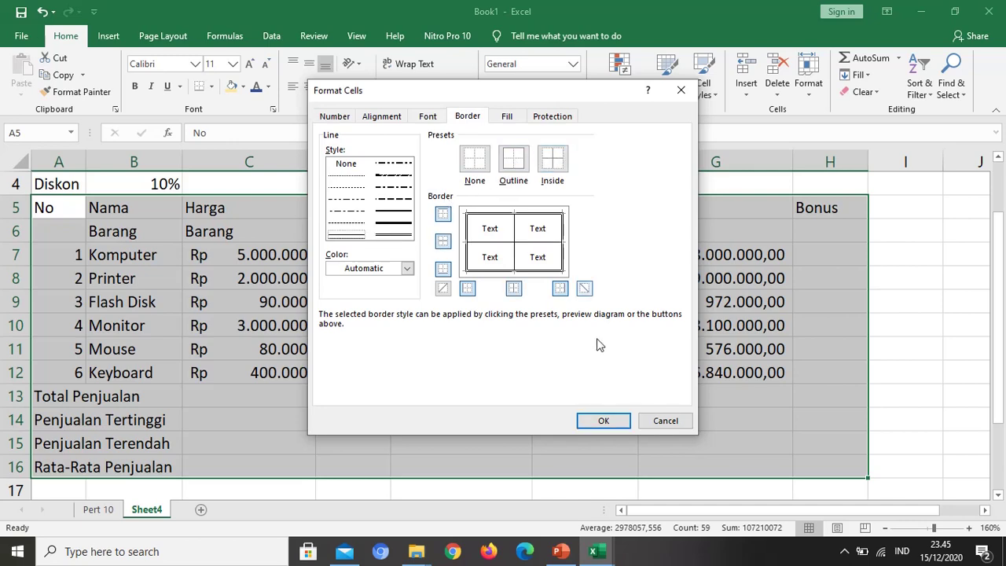
{"action": "left_click", "coordinate": [602, 420]}
{"action": "left_click", "coordinate": [574, 397]}
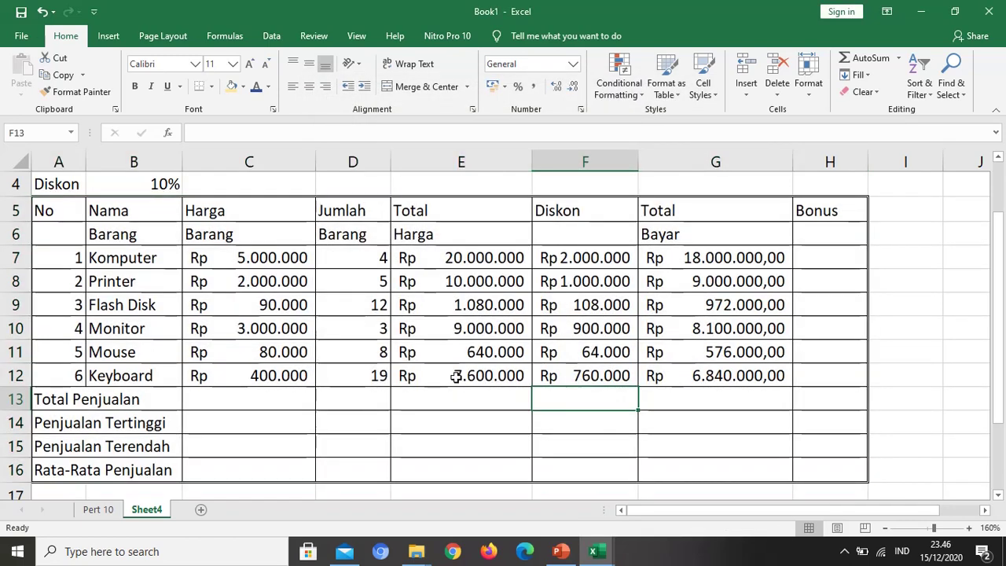
Remove the horizontal border between the two header rows in A5:H6.
{"action": "left_click_drag", "start_coordinate": [62, 204], "coordinate": [826, 235]}
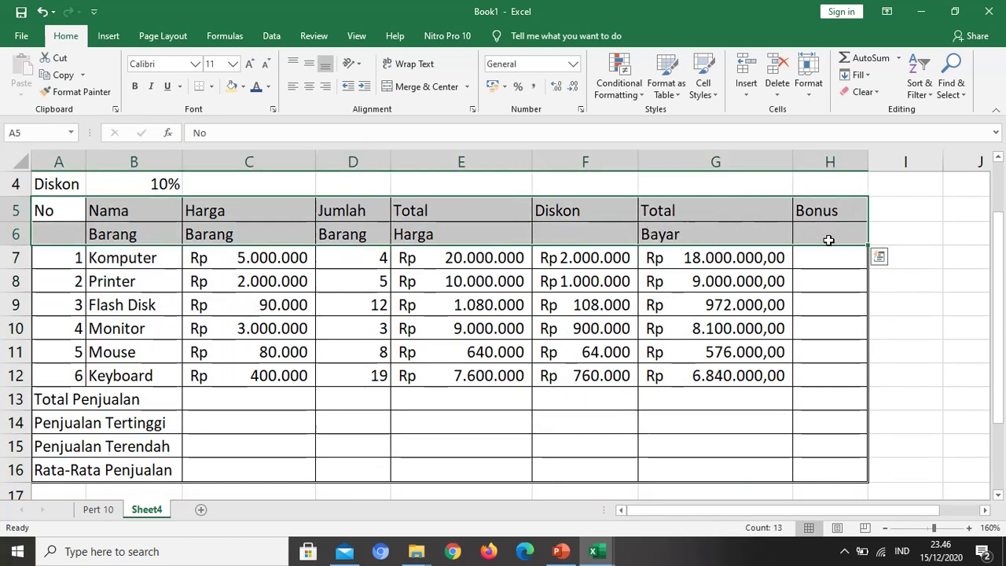
{"action": "key", "text": "ctrl+1"}
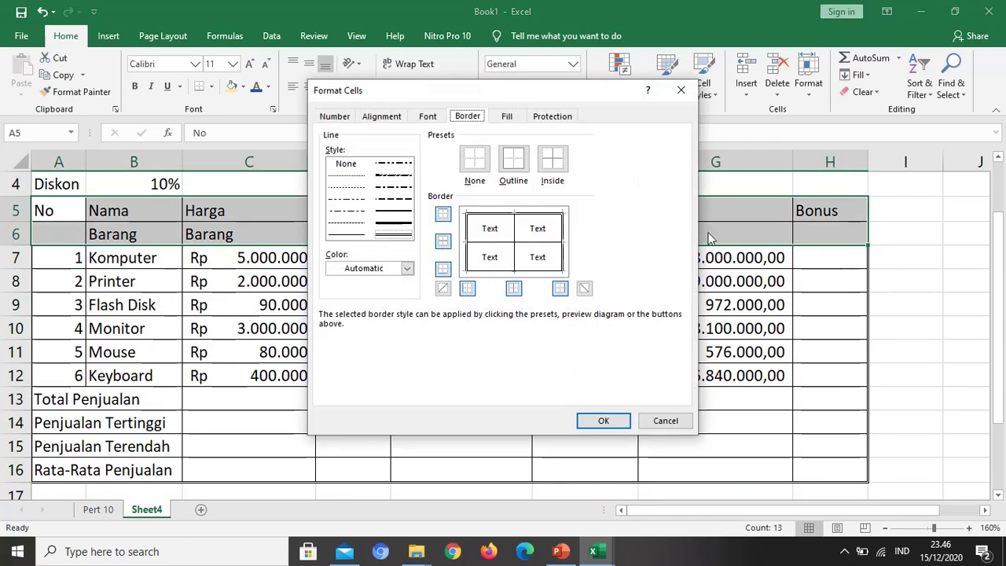
{"action": "left_click", "coordinate": [554, 250]}
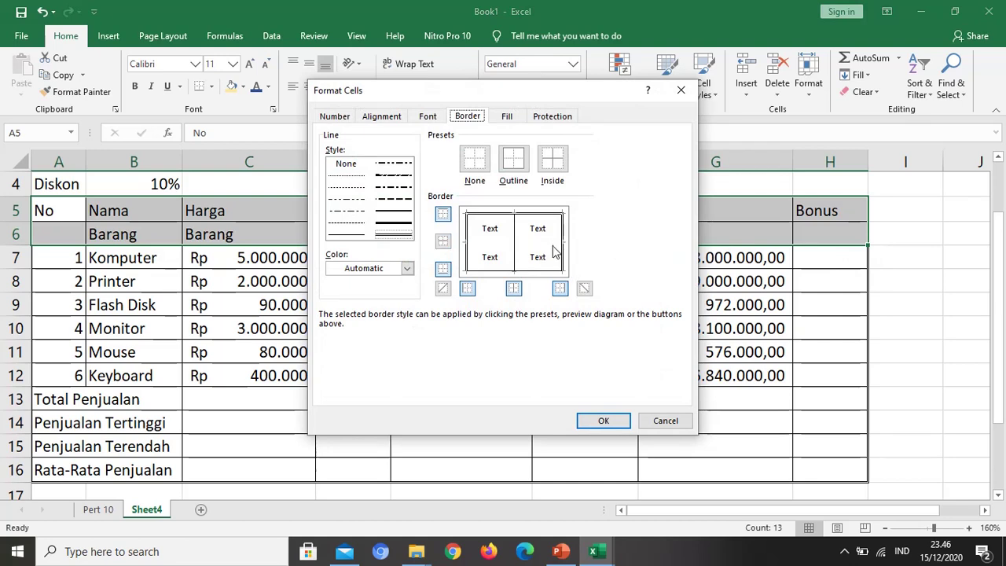
{"action": "left_click", "coordinate": [603, 421]}
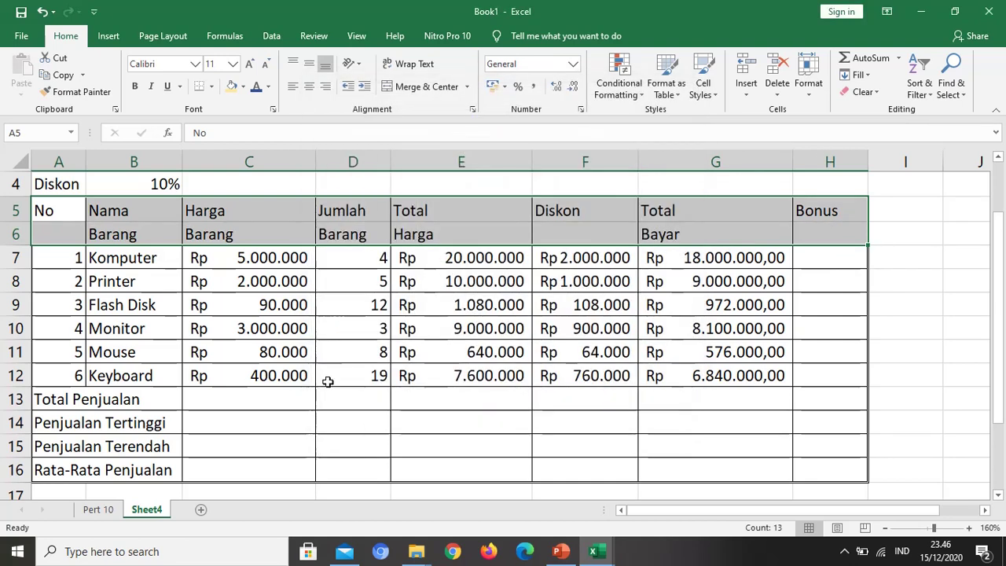
{"action": "left_click", "coordinate": [325, 378]}
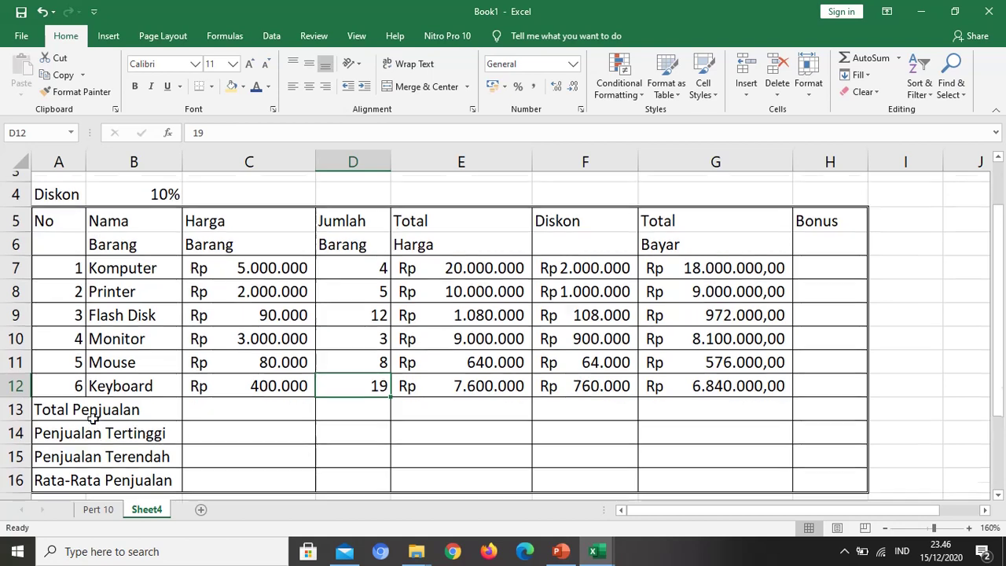
Remove the inner vertical borders from the summary label area A13:D16, keeping thin horizontal lines between its rows.
{"action": "scroll", "coordinate": [79, 294], "scroll_direction": "up", "scroll_amount": 1}
{"action": "scroll", "coordinate": [117, 330], "scroll_direction": "down", "scroll_amount": 2}
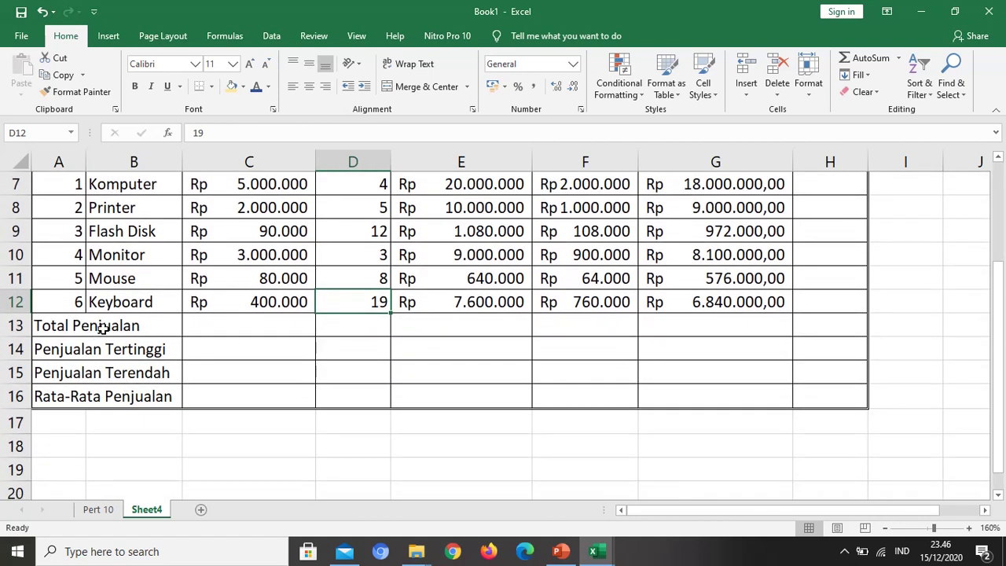
{"action": "left_click_drag", "start_coordinate": [102, 329], "coordinate": [336, 398]}
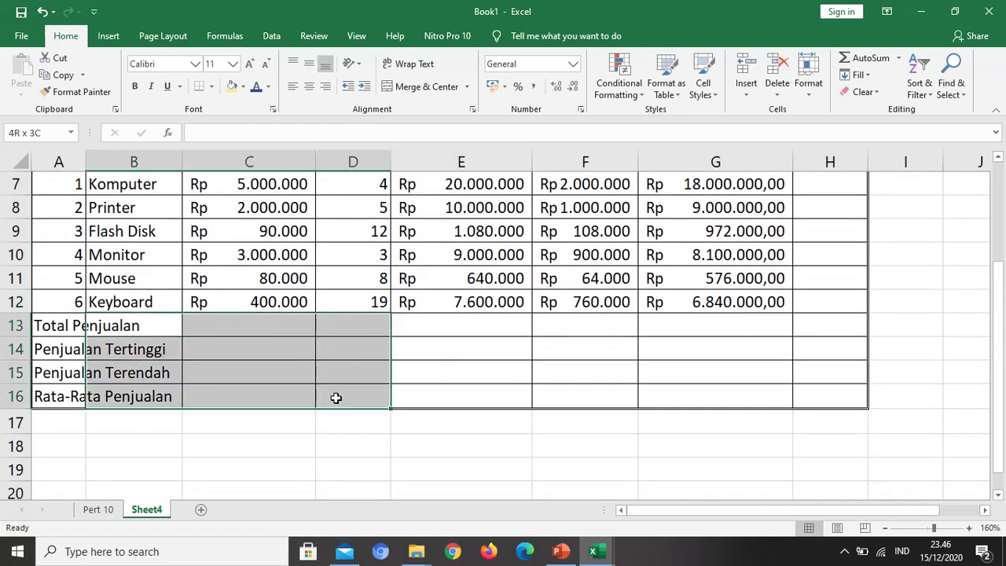
{"action": "left_click_drag", "start_coordinate": [54, 326], "coordinate": [346, 395]}
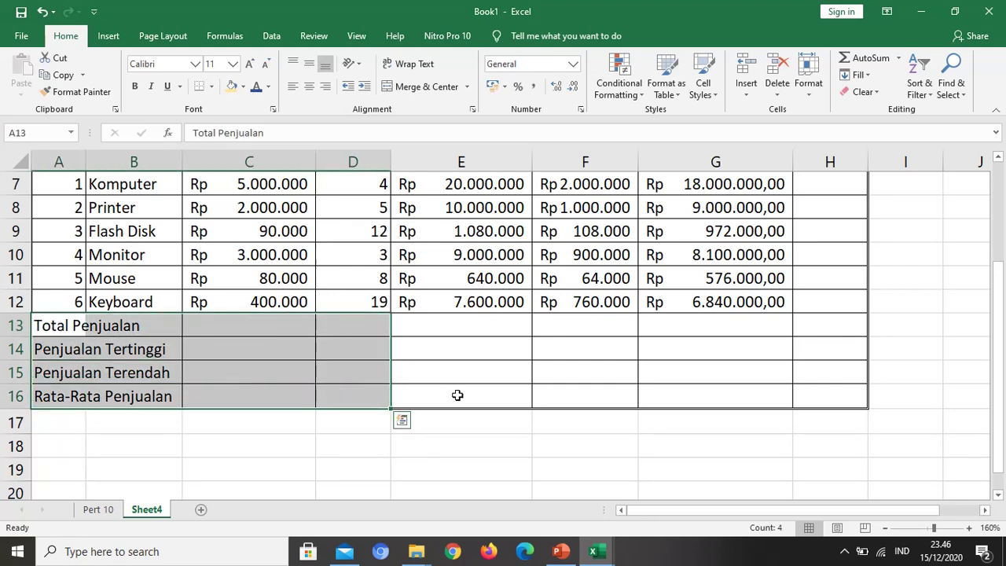
{"action": "key", "text": "ctrl+1"}
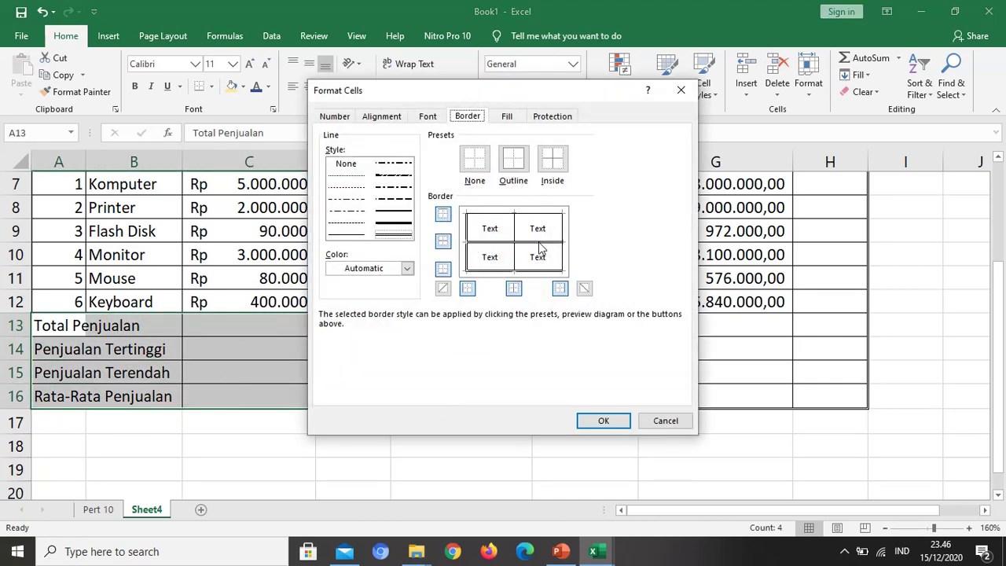
{"action": "left_click", "coordinate": [540, 244]}
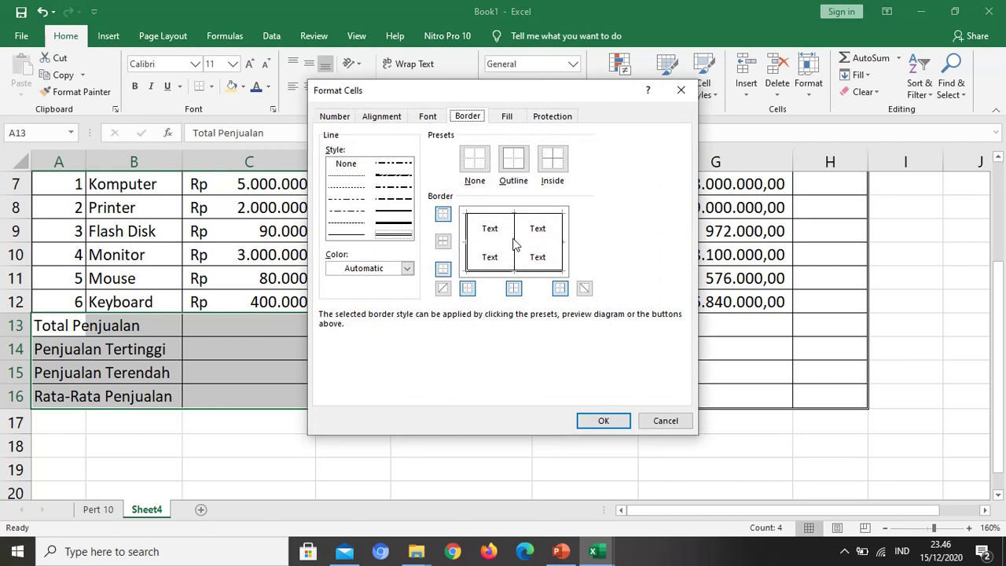
{"action": "left_click", "coordinate": [491, 251]}
{"action": "left_click", "coordinate": [490, 253]}
{"action": "left_click", "coordinate": [348, 235]}
{"action": "left_click", "coordinate": [486, 248]}
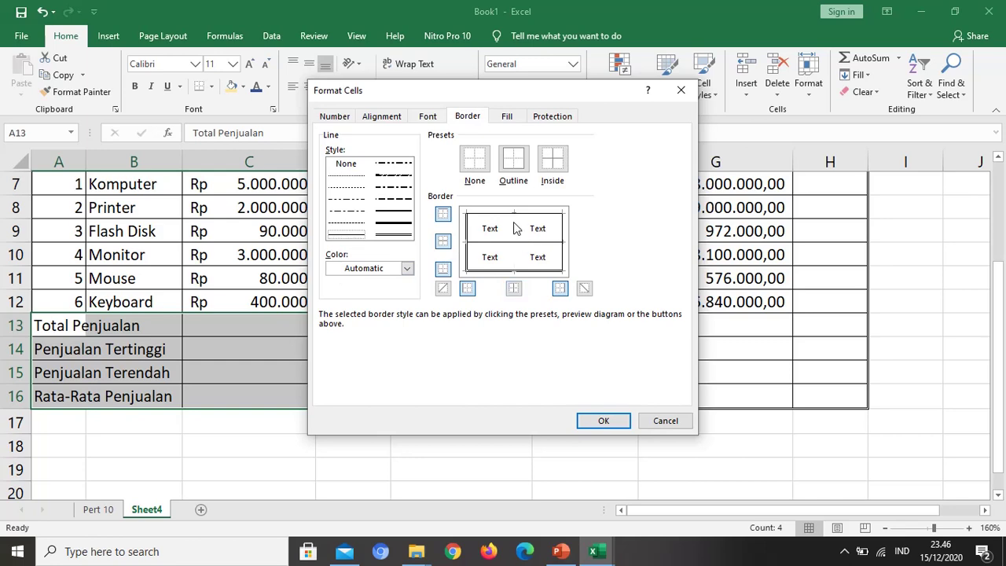
{"action": "left_click", "coordinate": [605, 421]}
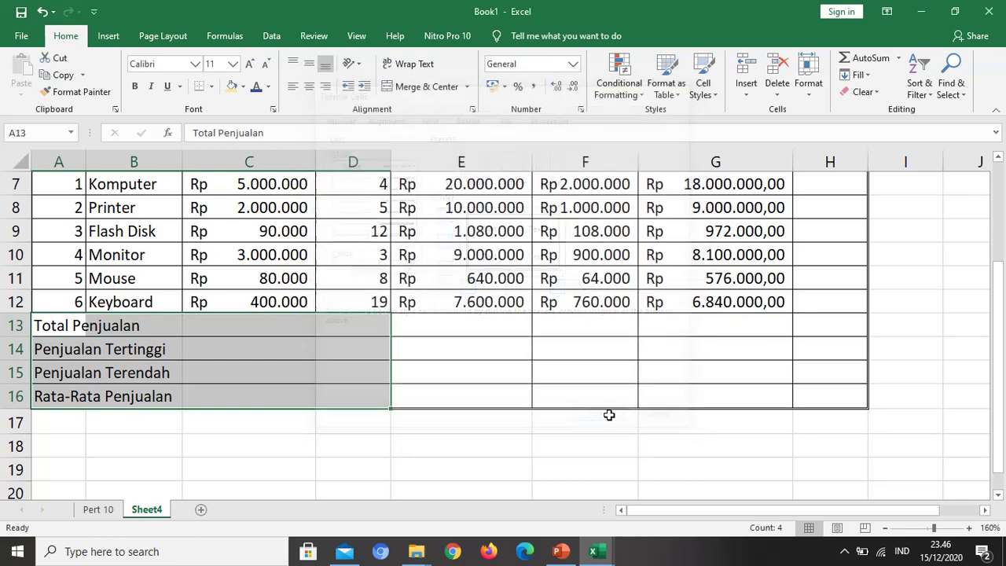
{"action": "left_click", "coordinate": [539, 371]}
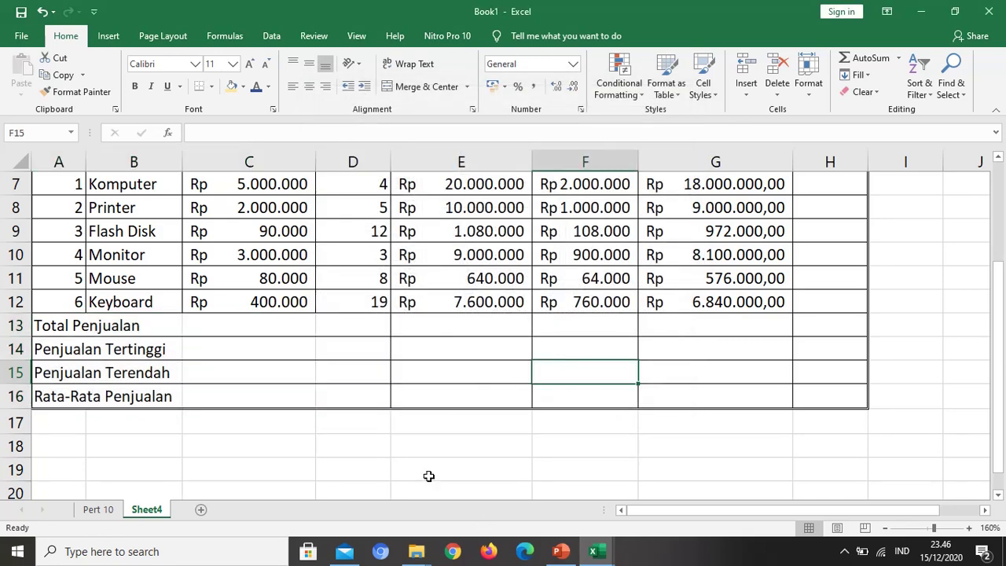
Enter =SUM(E7:E12) in E13 for Total Penjualan and fill the formula across to G13.
{"action": "scroll", "coordinate": [364, 345], "scroll_direction": "up", "scroll_amount": 2}
{"action": "scroll", "coordinate": [611, 362], "scroll_direction": "down", "scroll_amount": 1}
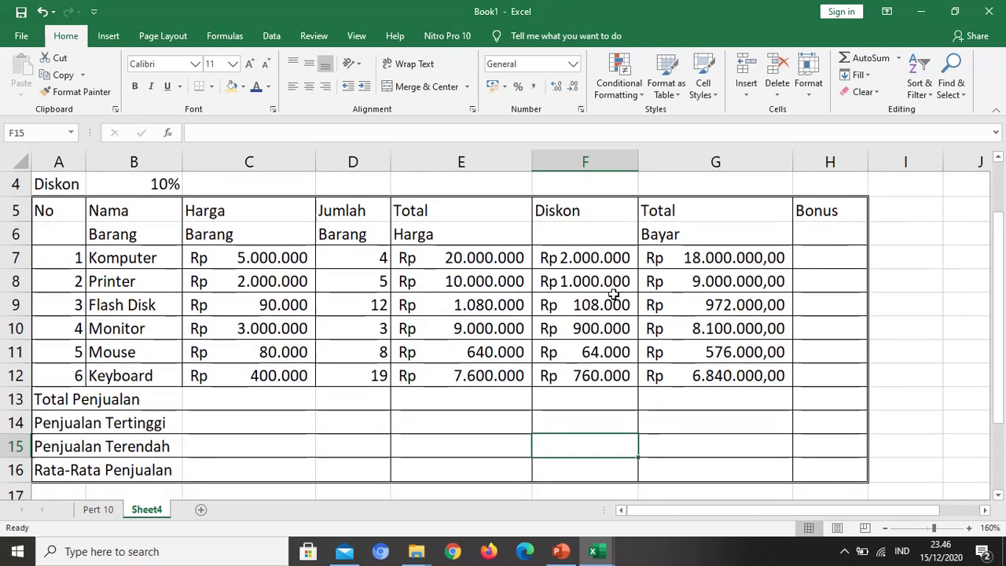
{"action": "left_click", "coordinate": [426, 400]}
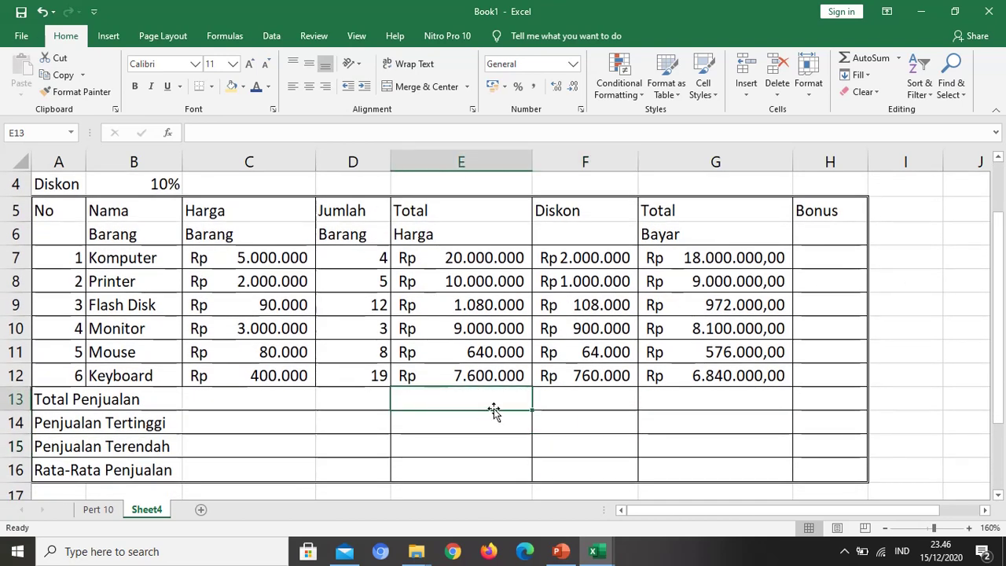
{"action": "type", "text": "="}
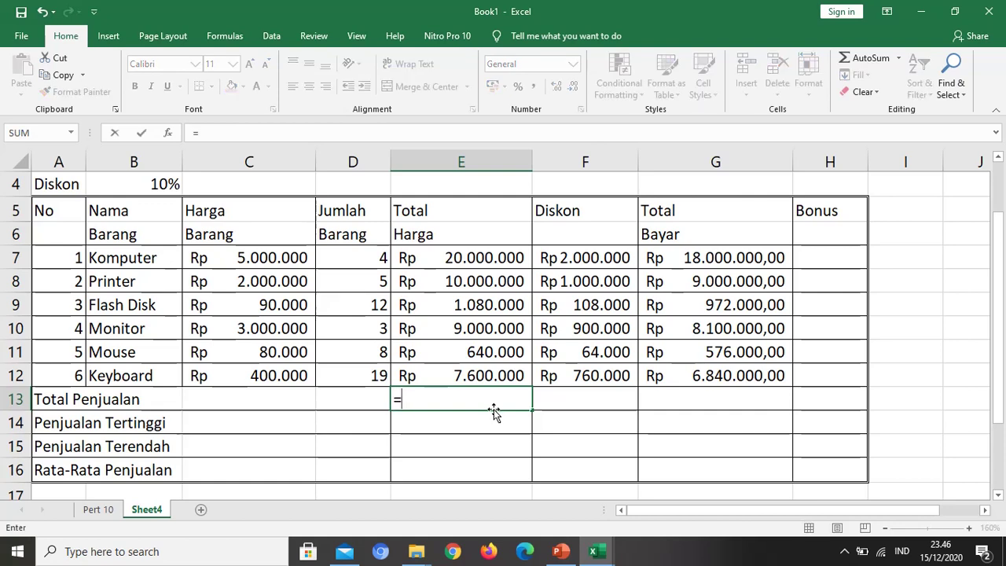
{"action": "type", "text": "sum"}
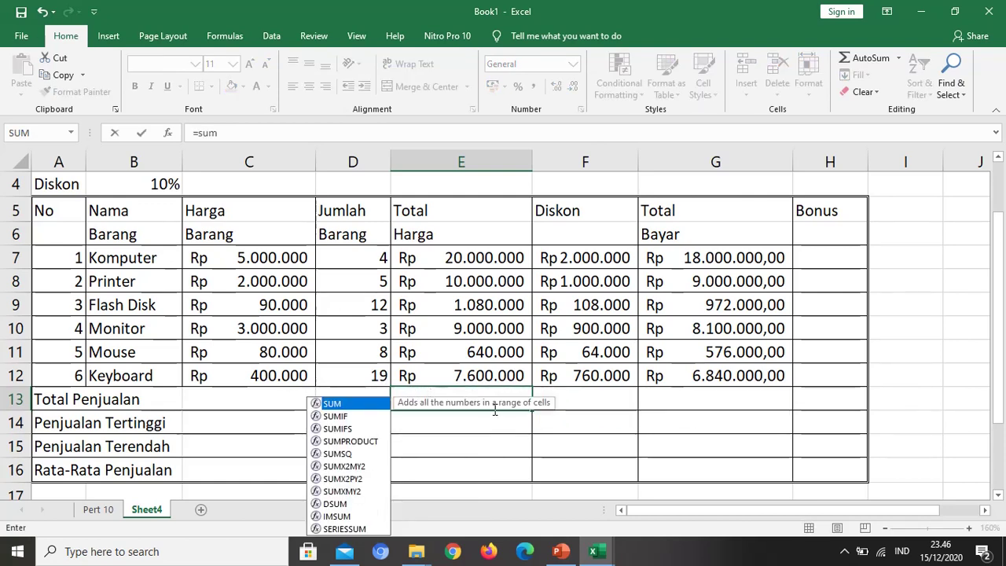
{"action": "type", "text": "("}
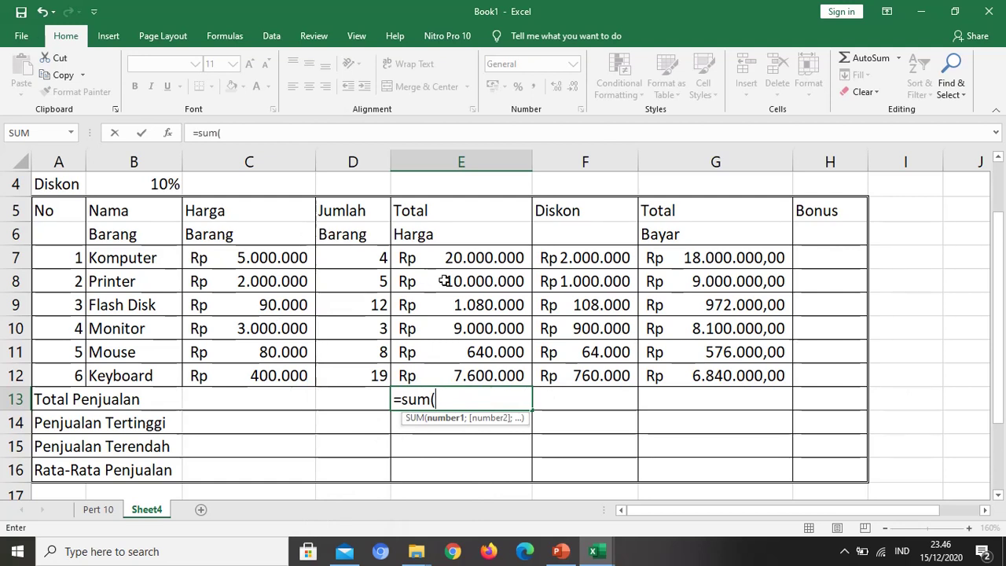
{"action": "left_click_drag", "start_coordinate": [463, 258], "coordinate": [500, 373]}
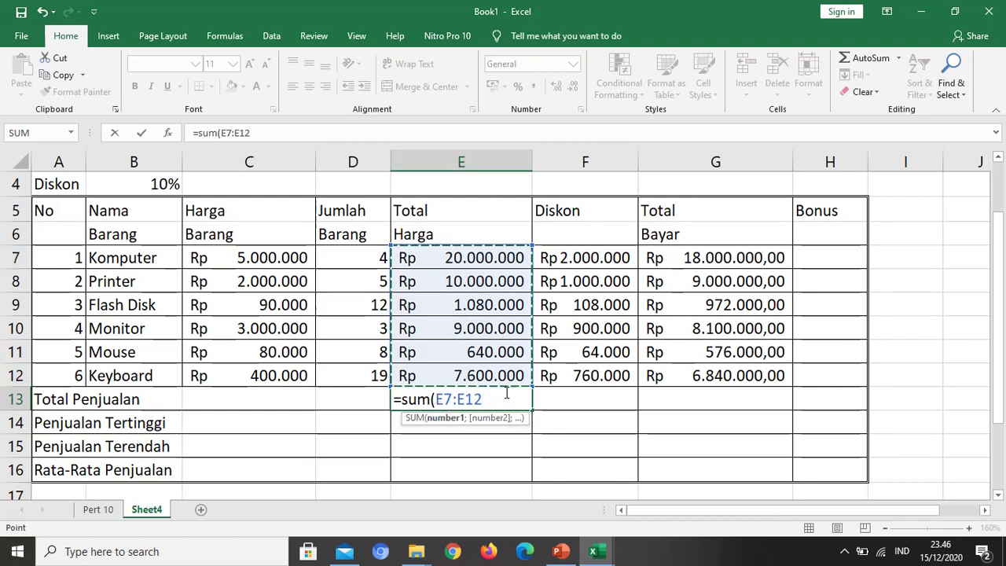
{"action": "type", "text": ")"}
{"action": "key", "text": "Return"}
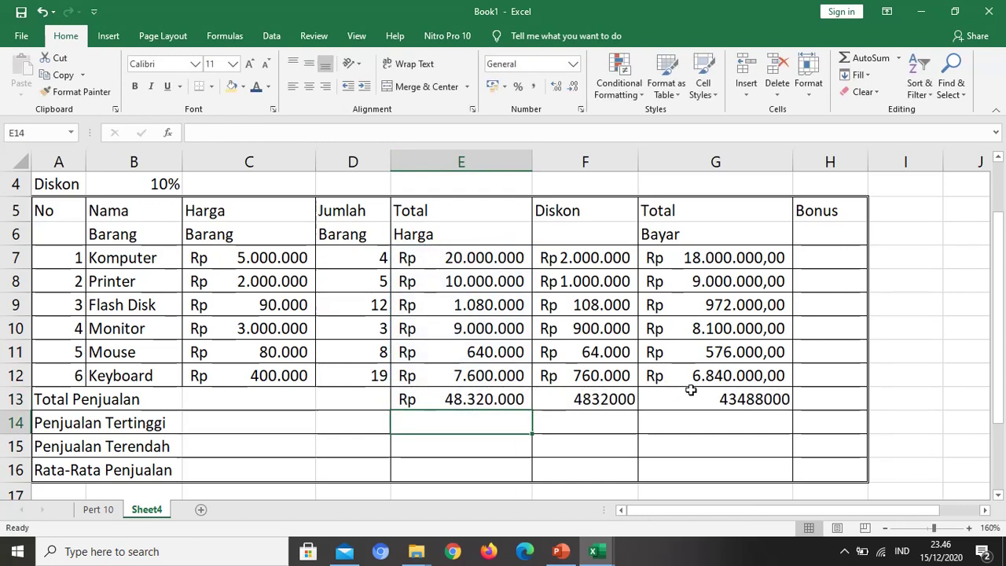
{"action": "left_click", "coordinate": [525, 406]}
{"action": "left_click_drag", "start_coordinate": [530, 408], "coordinate": [751, 409]}
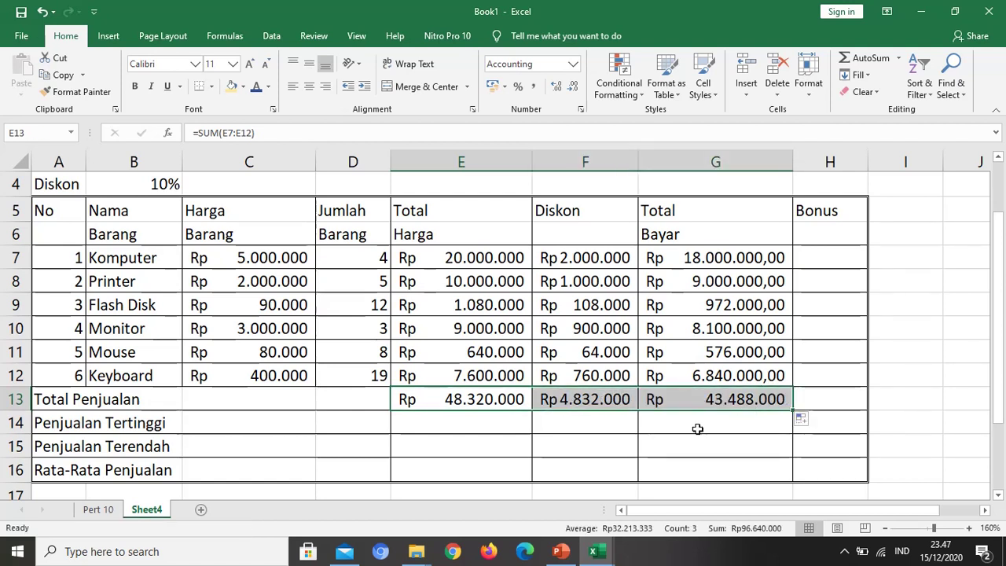
Enter =MAX(E7:E12) in E14 as the Penjualan Tertinggi of the Total Harga column.
{"action": "left_click", "coordinate": [481, 431]}
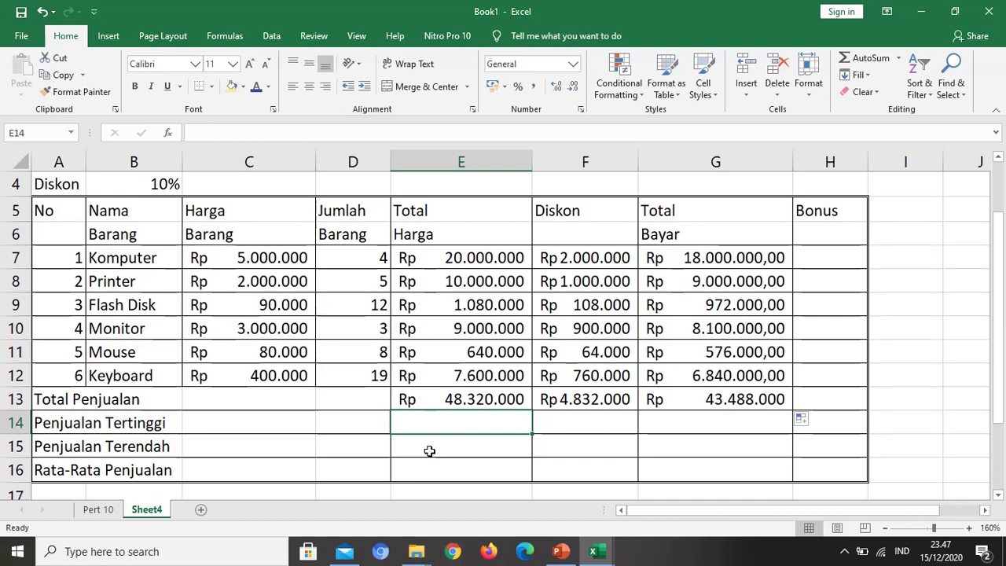
{"action": "type", "text": "="}
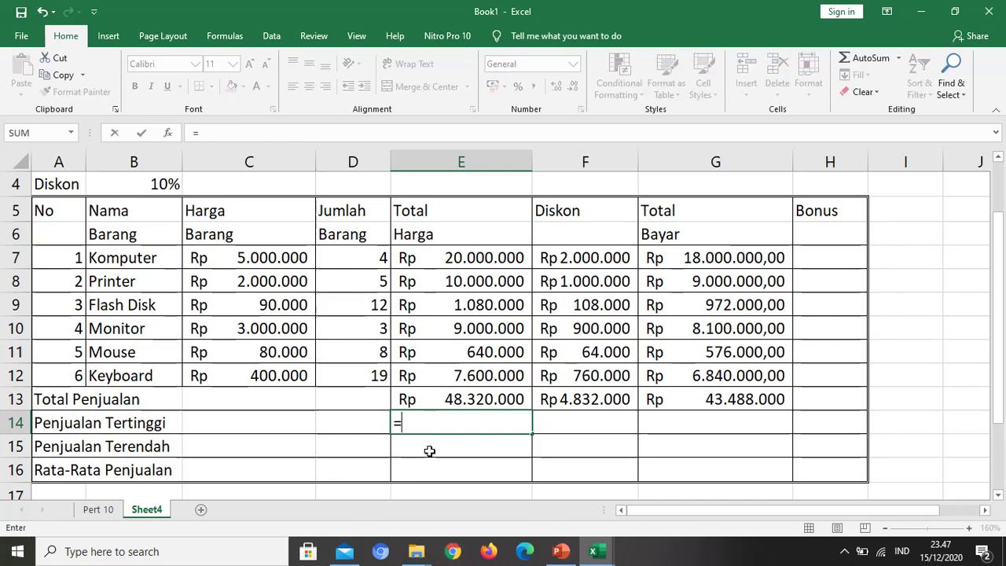
{"action": "type", "text": "max"}
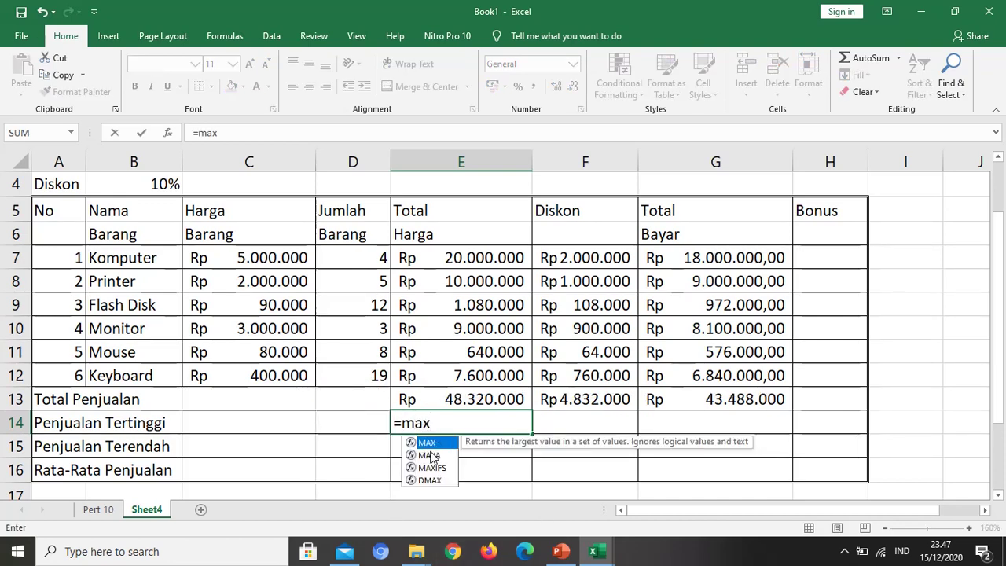
{"action": "type", "text": "("}
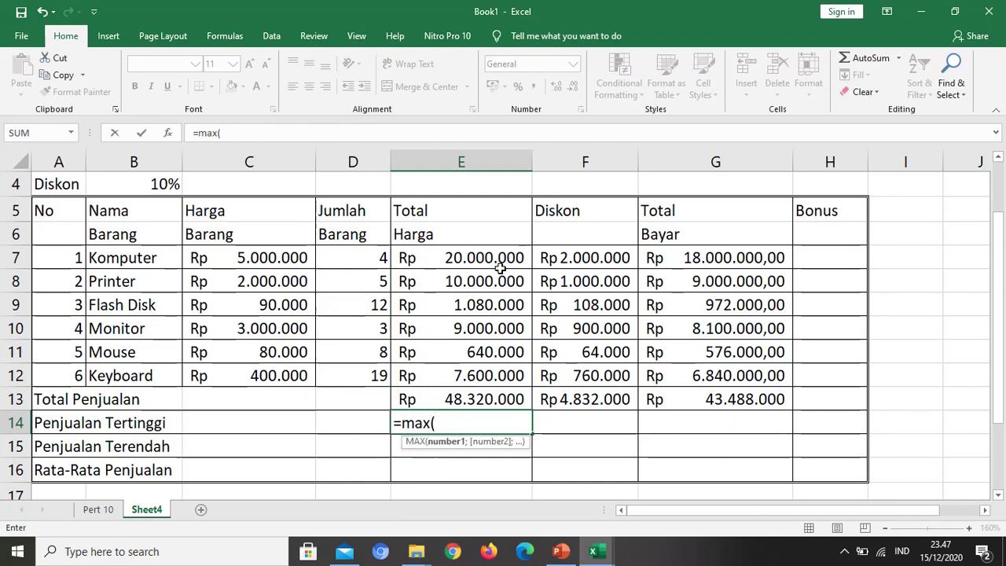
{"action": "left_click_drag", "start_coordinate": [500, 268], "coordinate": [525, 379]}
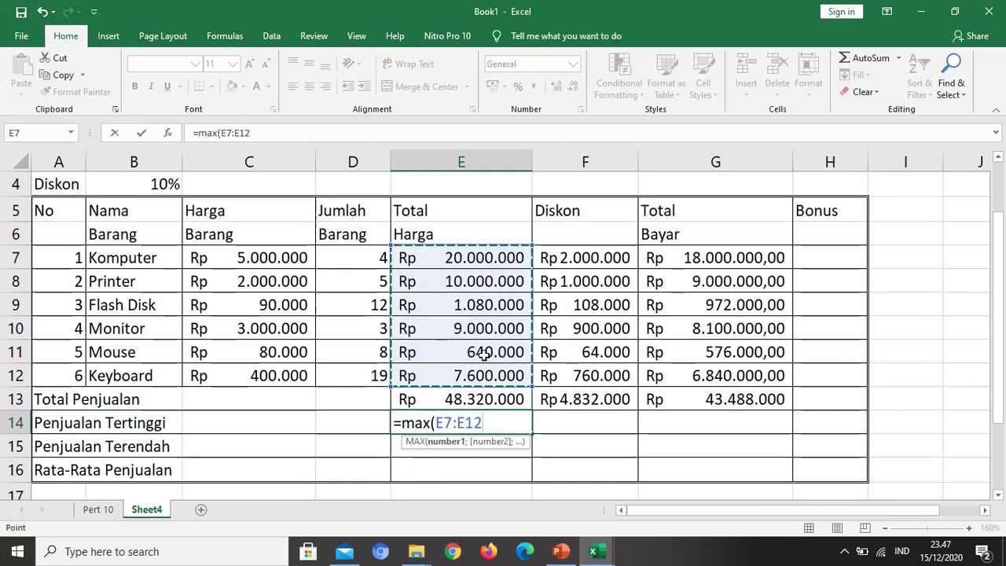
{"action": "type", "text": ")"}
{"action": "key", "text": "Return"}
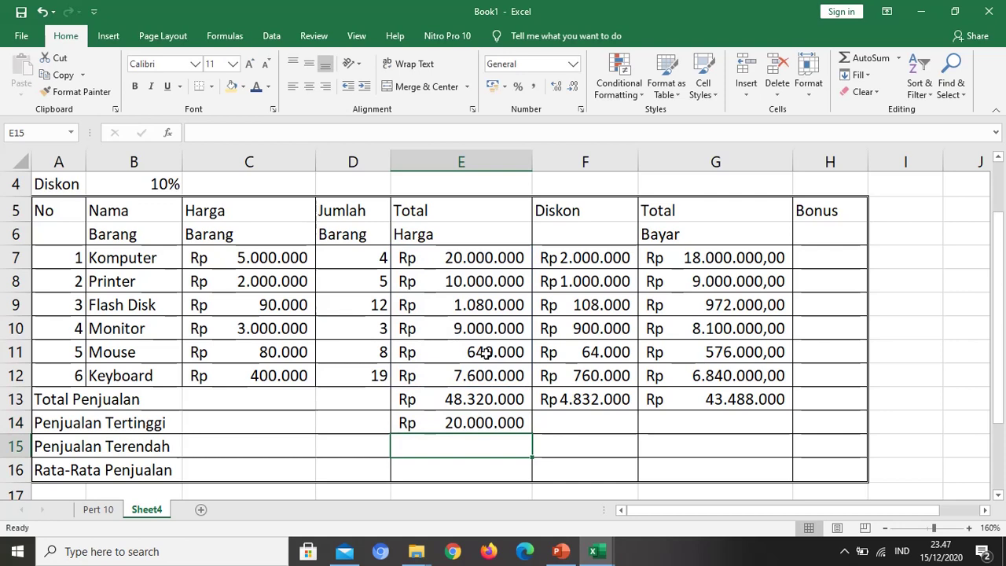
Enter =MIN(E7:E12) in E15 as the Penjualan Terendah of the Total Harga column.
{"action": "type", "text": "=min"}
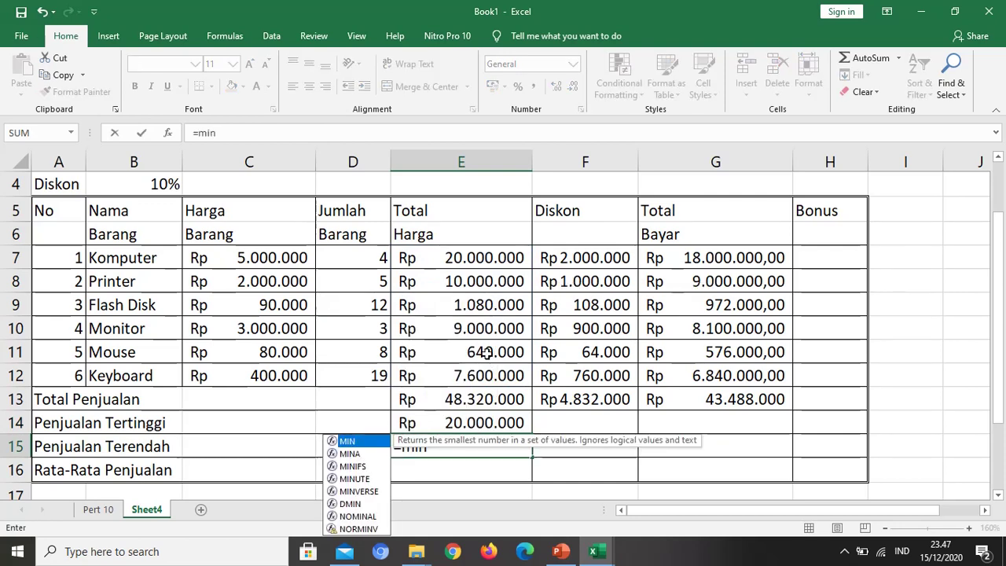
{"action": "type", "text": "("}
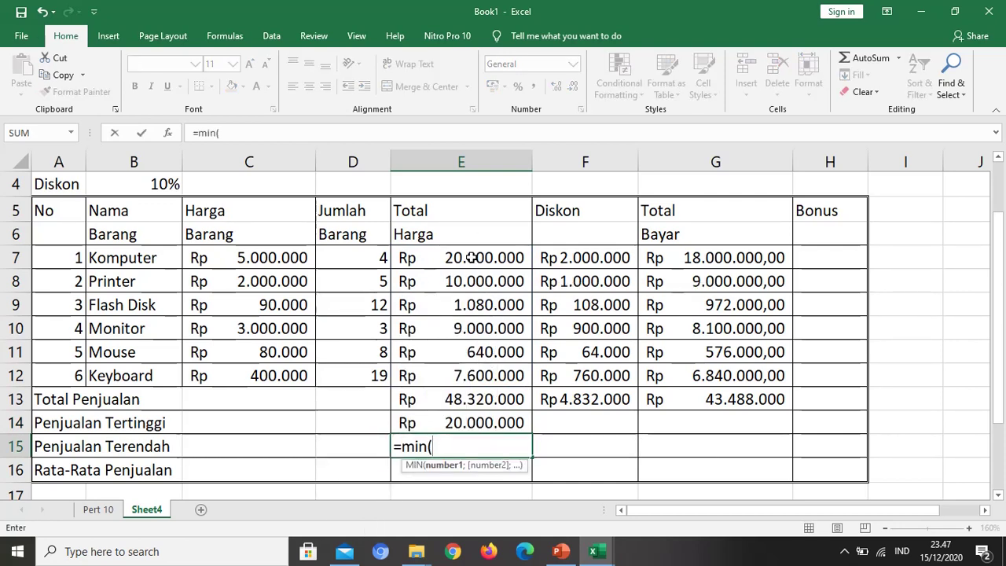
{"action": "left_click_drag", "start_coordinate": [470, 263], "coordinate": [476, 376]}
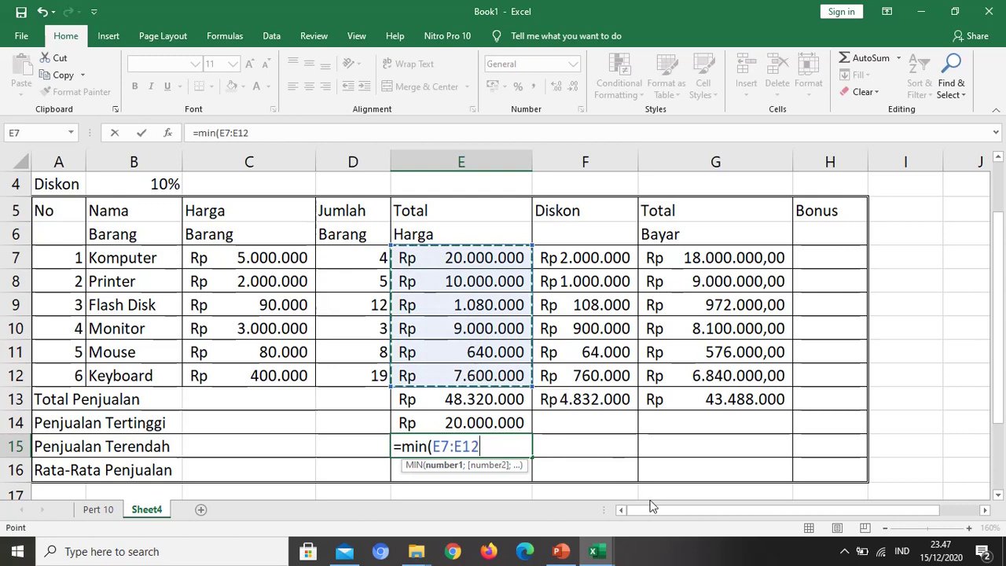
{"action": "type", "text": ")"}
{"action": "key", "text": "Return"}
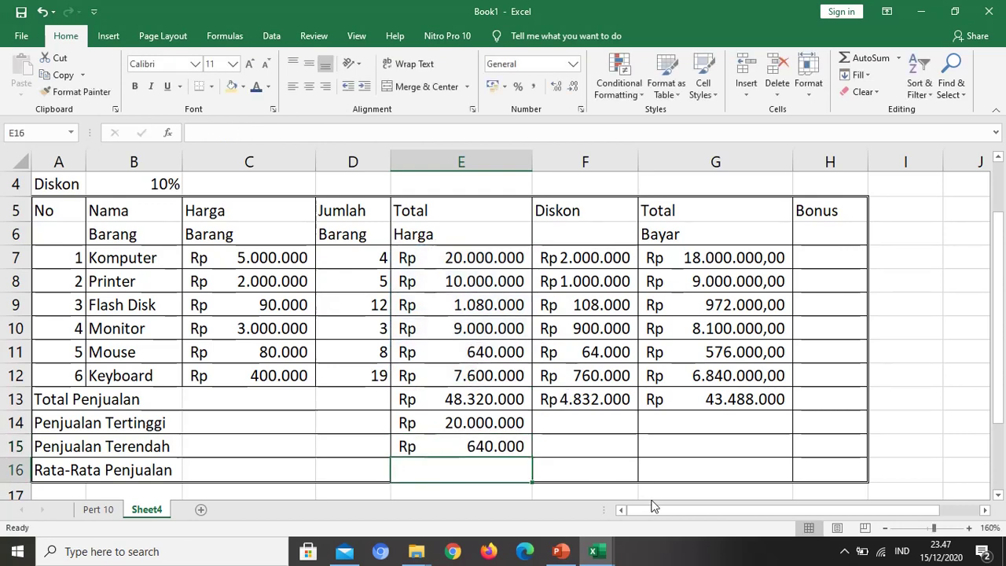
Enter =AVERAGE(E7:E12) in E16 as the Rata-Rata Penjualan of the Total Harga column.
{"action": "type", "text": "=a"}
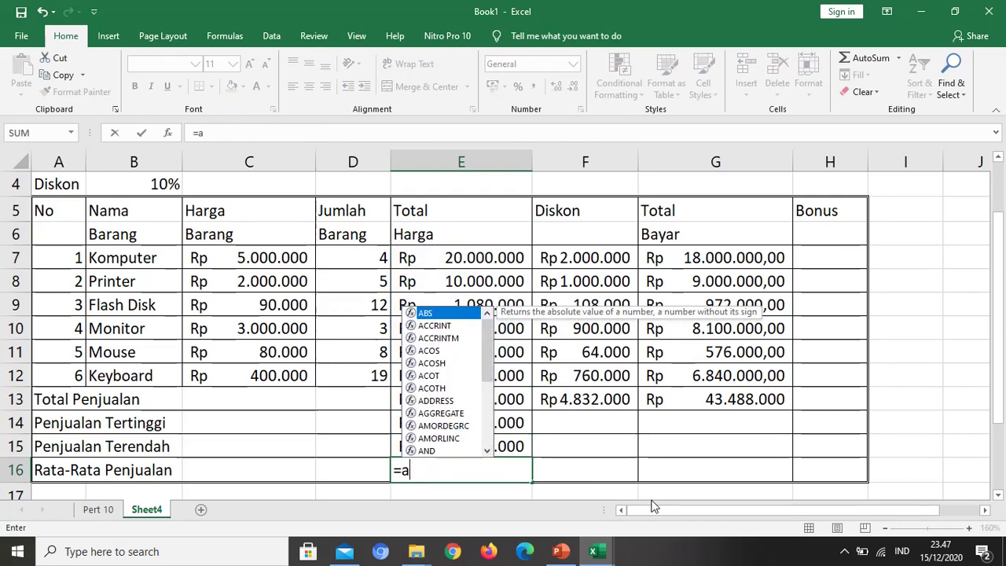
{"action": "type", "text": "verage"}
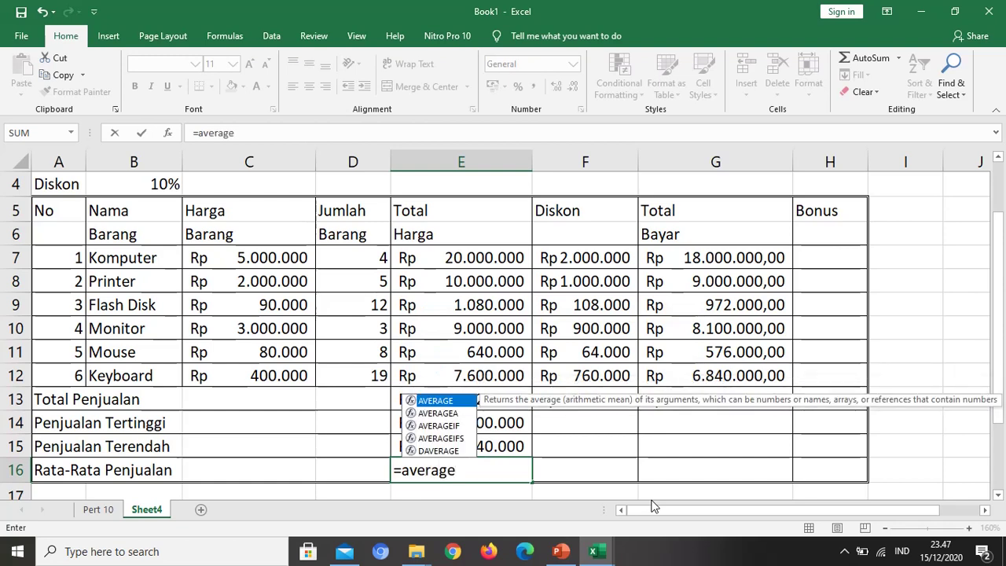
{"action": "type", "text": "("}
{"action": "left_click_drag", "start_coordinate": [504, 256], "coordinate": [515, 376]}
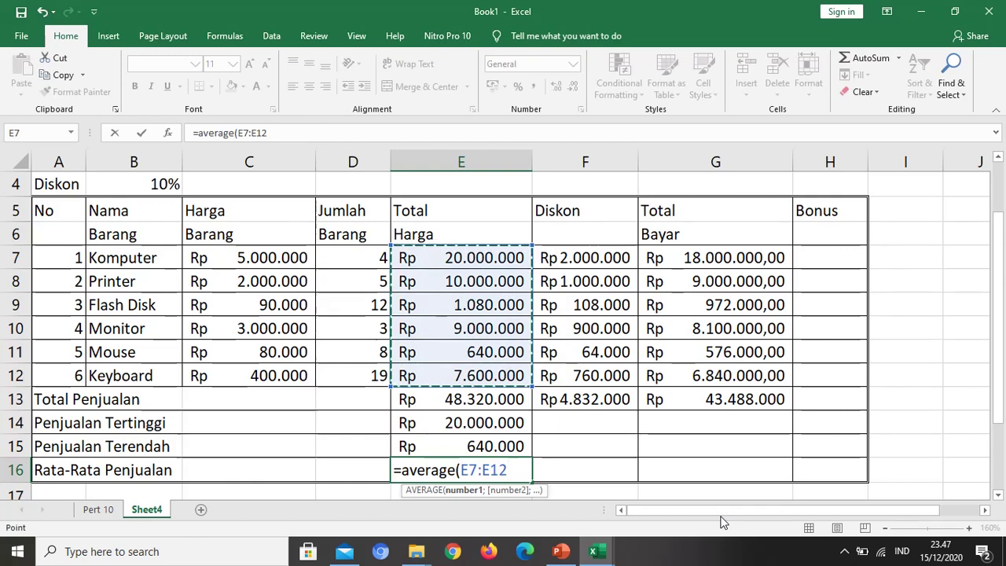
{"action": "type", "text": ")"}
{"action": "key", "text": "Return"}
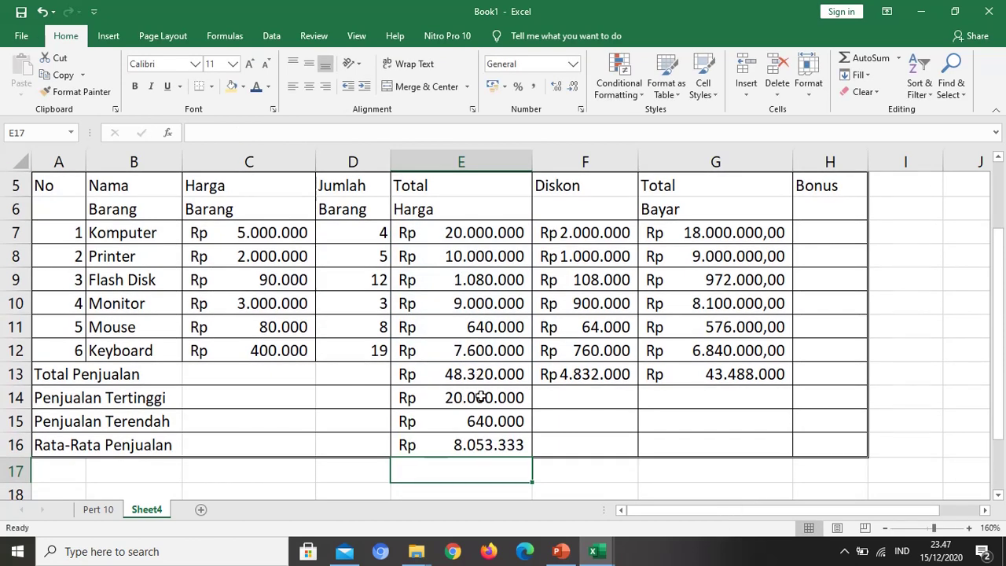
Fill the highest, lowest and average formulas in E14:E16 across the Diskon and Total Bayar columns to G16.
{"action": "left_click_drag", "start_coordinate": [472, 398], "coordinate": [745, 463]}
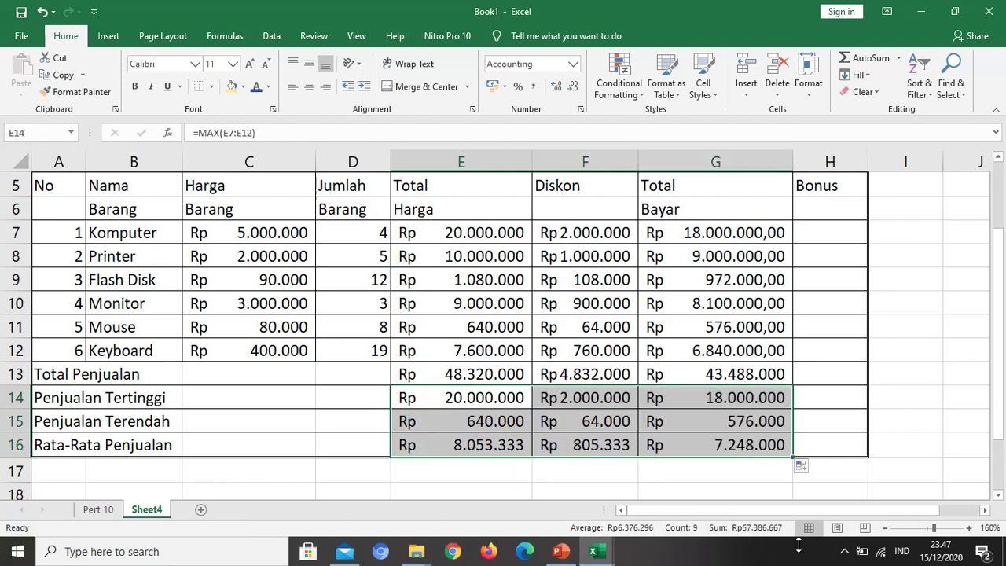
{"action": "scroll", "coordinate": [389, 428], "scroll_direction": "up", "scroll_amount": 2}
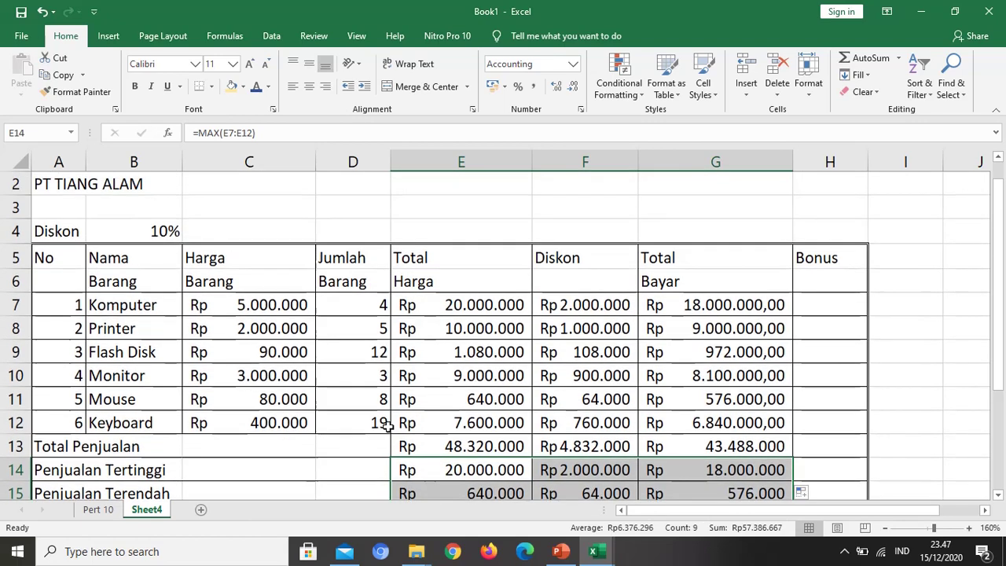
{"action": "scroll", "coordinate": [606, 487], "scroll_direction": "down", "scroll_amount": 2}
Switch to the Pertemuan 10 slide in PowerPoint to check the list of statistical functions, and return to the Book1 workbook in Excel.
{"action": "left_click", "coordinate": [602, 552]}
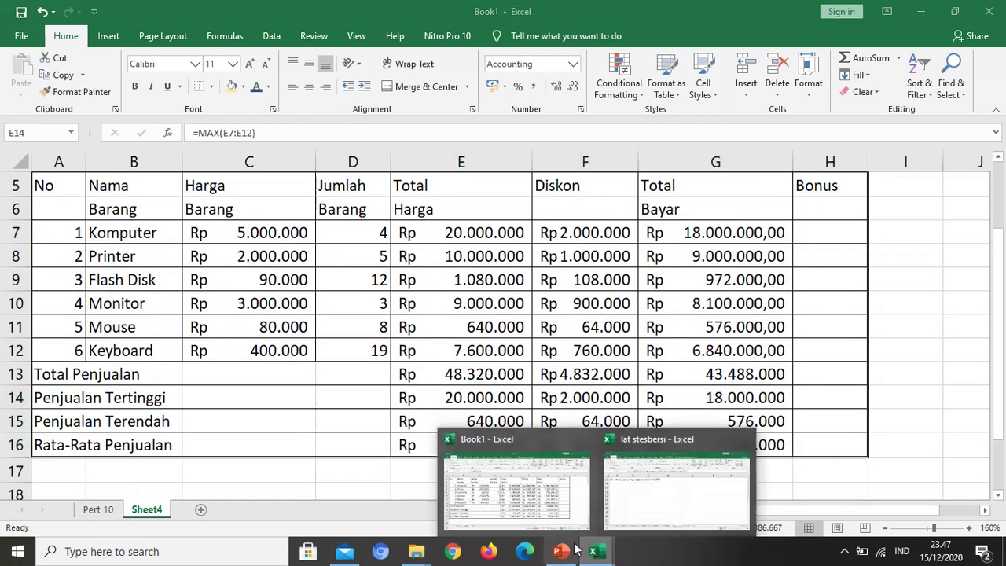
{"action": "left_click", "coordinate": [560, 551]}
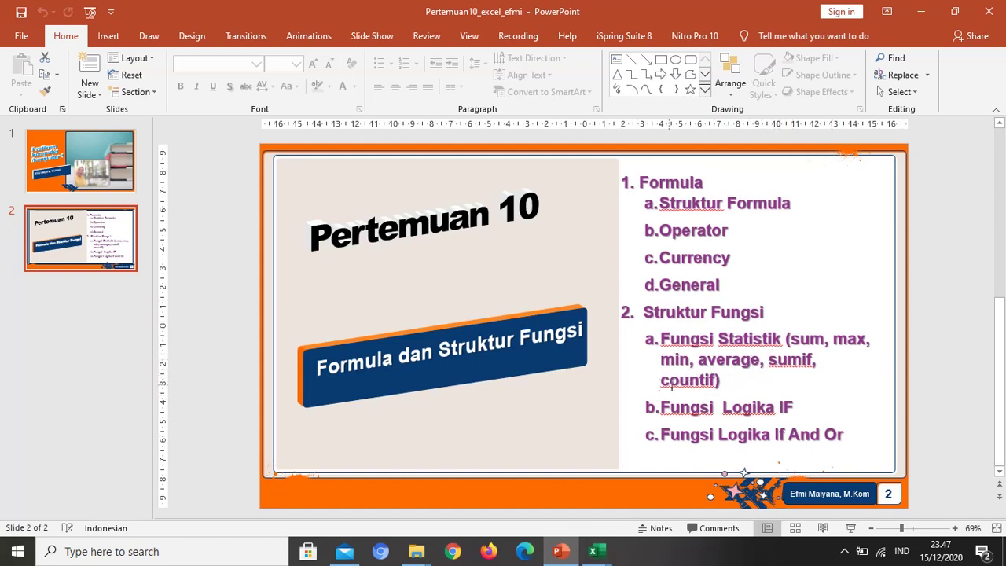
{"action": "mouse_move", "coordinate": [595, 551]}
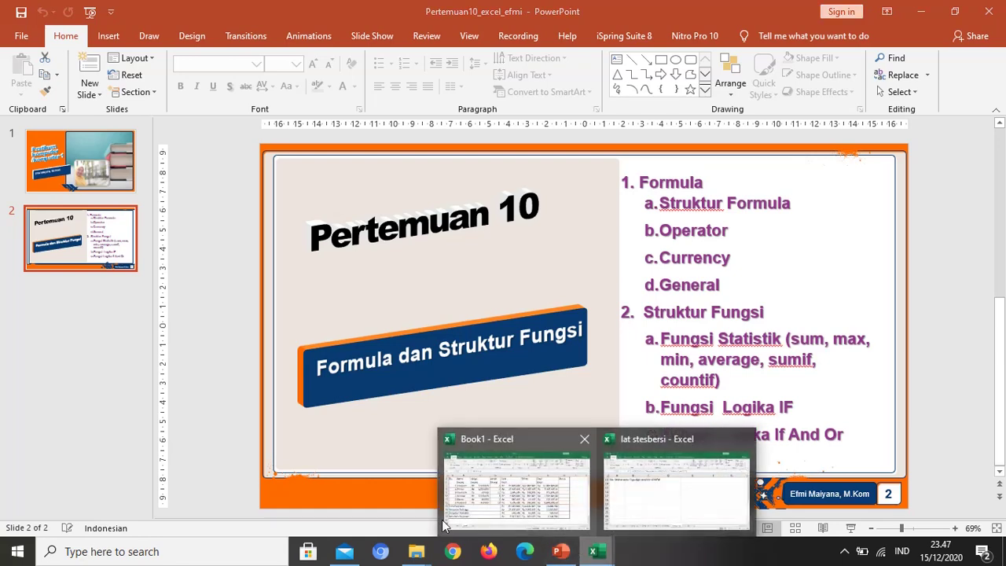
{"action": "left_click", "coordinate": [504, 492]}
{"action": "scroll", "coordinate": [904, 385], "scroll_direction": "up", "scroll_amount": 2}
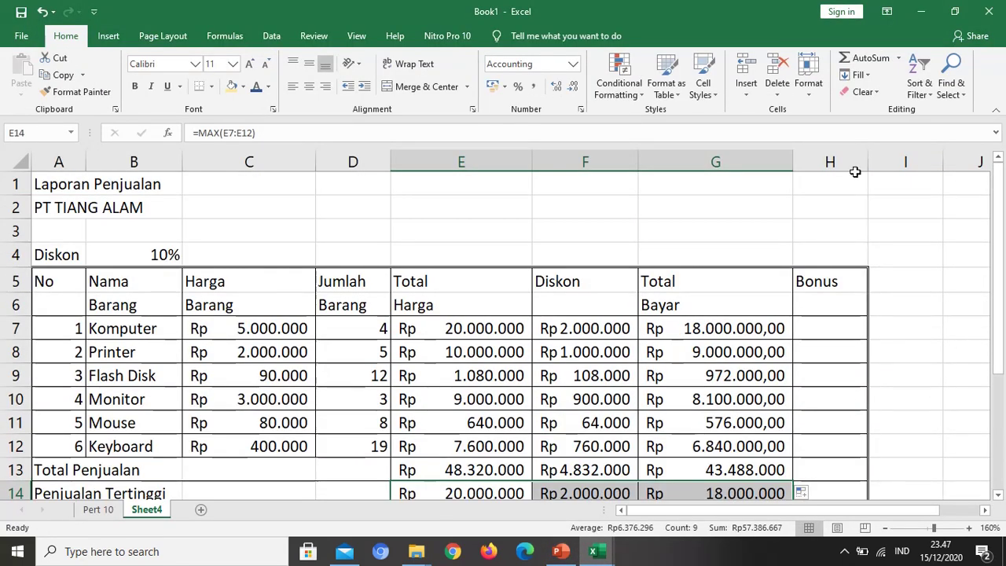
{"action": "scroll", "coordinate": [820, 367], "scroll_direction": "down", "scroll_amount": 2}
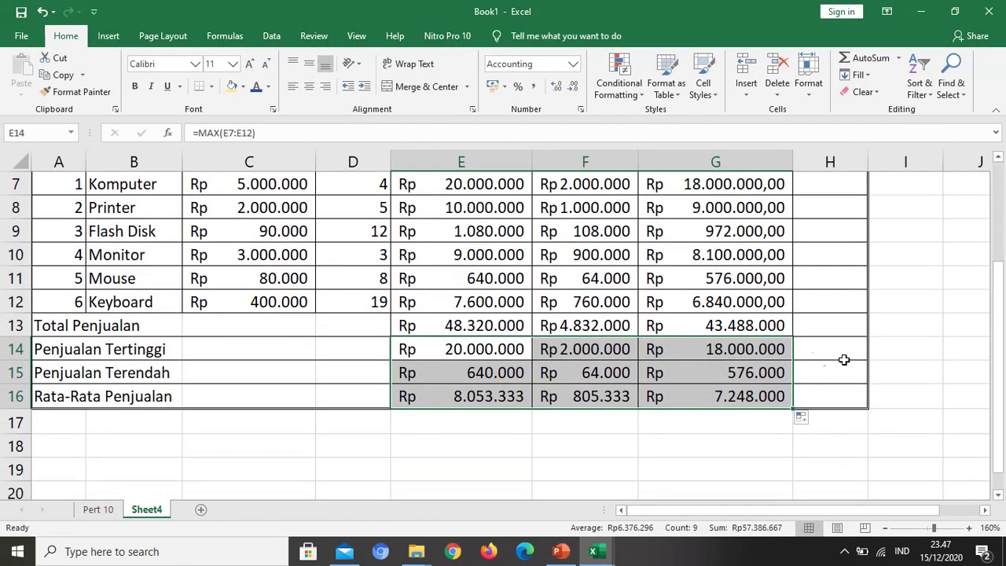
{"action": "scroll", "coordinate": [842, 360], "scroll_direction": "up", "scroll_amount": 1}
{"action": "scroll", "coordinate": [870, 315], "scroll_direction": "down", "scroll_amount": 1}
Widen the Bonus column H slightly.
{"action": "left_click", "coordinate": [924, 296]}
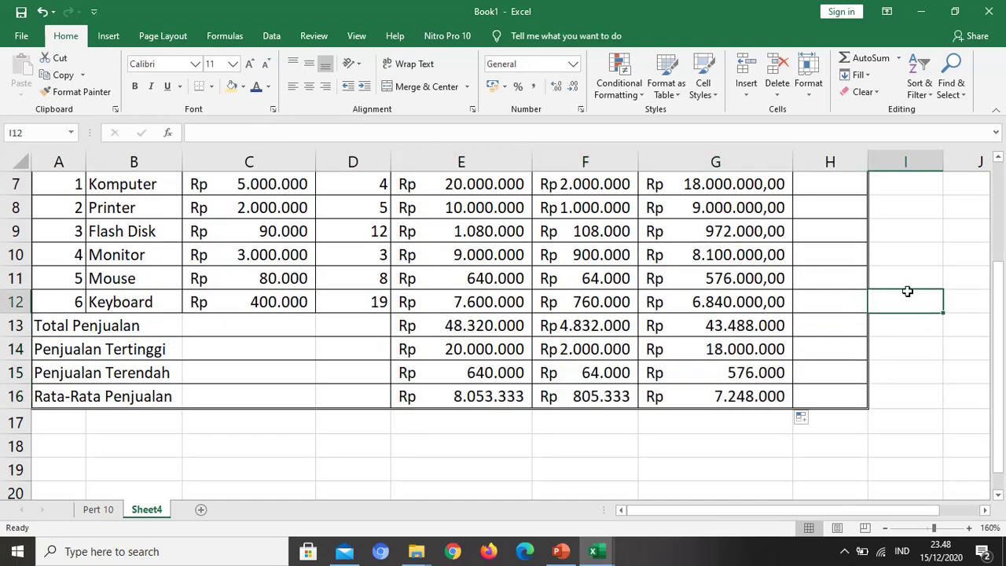
{"action": "scroll", "coordinate": [908, 287], "scroll_direction": "up", "scroll_amount": 1}
{"action": "scroll", "coordinate": [911, 260], "scroll_direction": "up", "scroll_amount": 1}
{"action": "left_click_drag", "start_coordinate": [869, 162], "coordinate": [896, 187]}
{"action": "scroll", "coordinate": [916, 299], "scroll_direction": "down", "scroll_amount": 1}
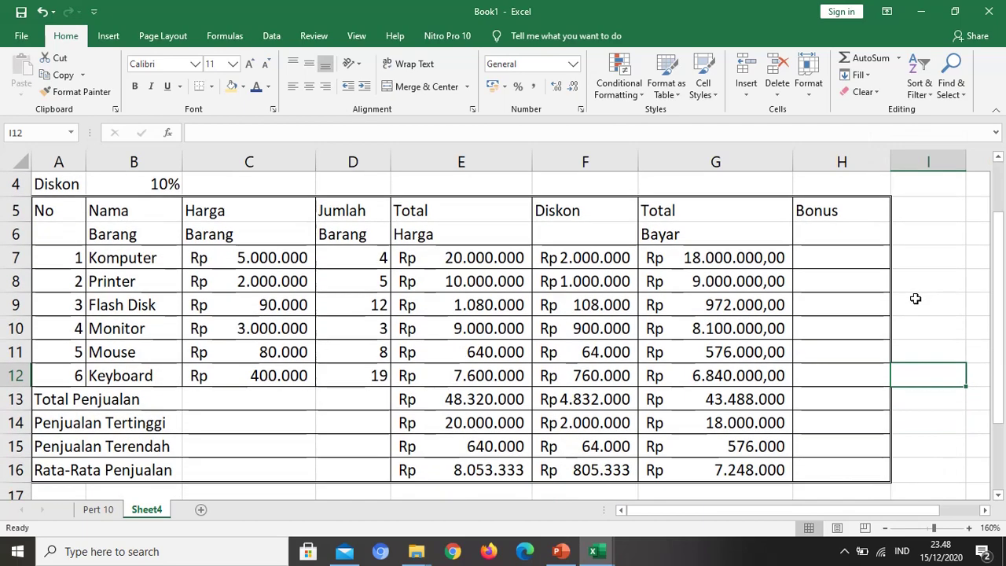
{"action": "scroll", "coordinate": [894, 291], "scroll_direction": "down", "scroll_amount": 1}
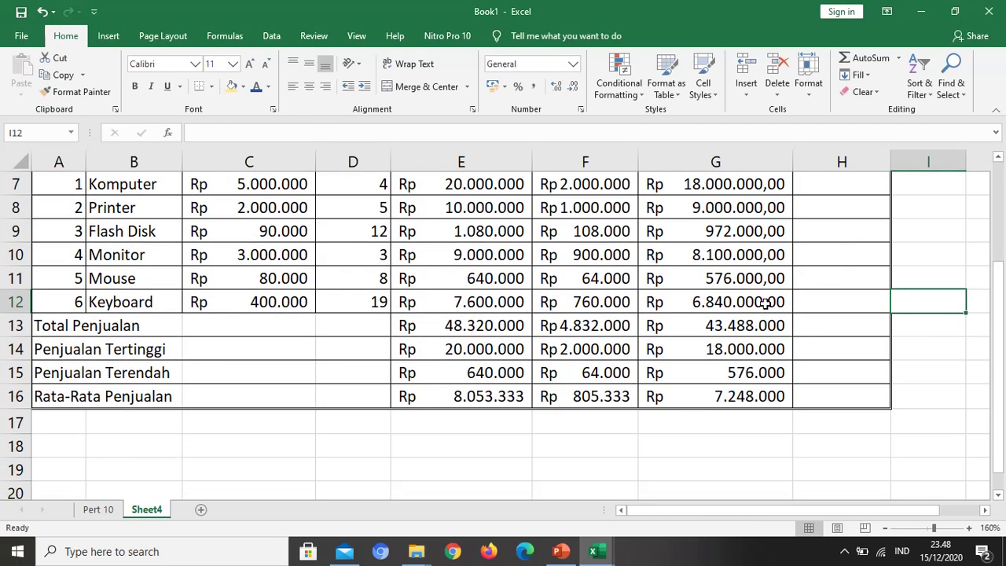
{"action": "scroll", "coordinate": [813, 293], "scroll_direction": "up", "scroll_amount": 1}
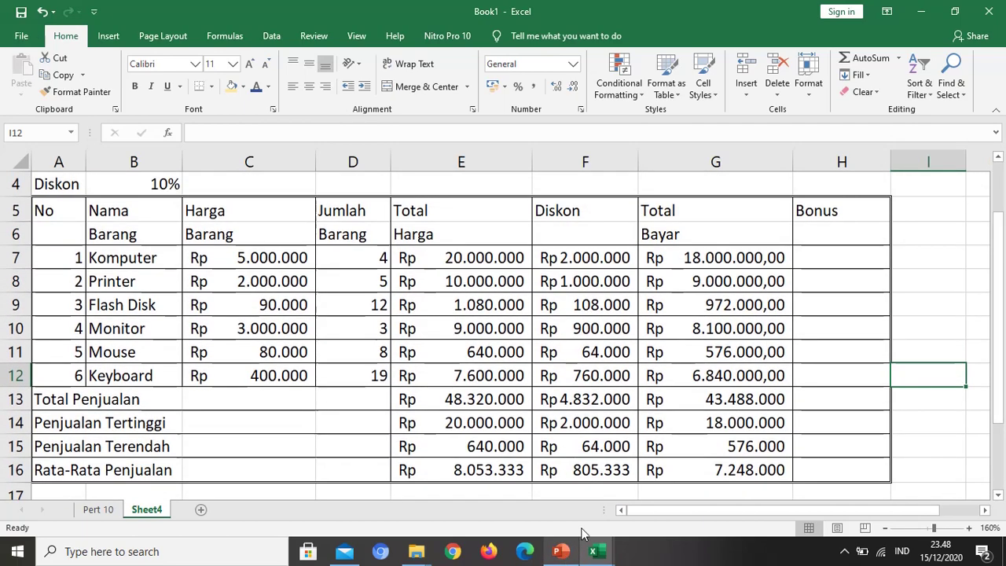
Center and bold the table header cells A5:H6, from No to Bonus.
{"action": "left_click", "coordinate": [824, 253]}
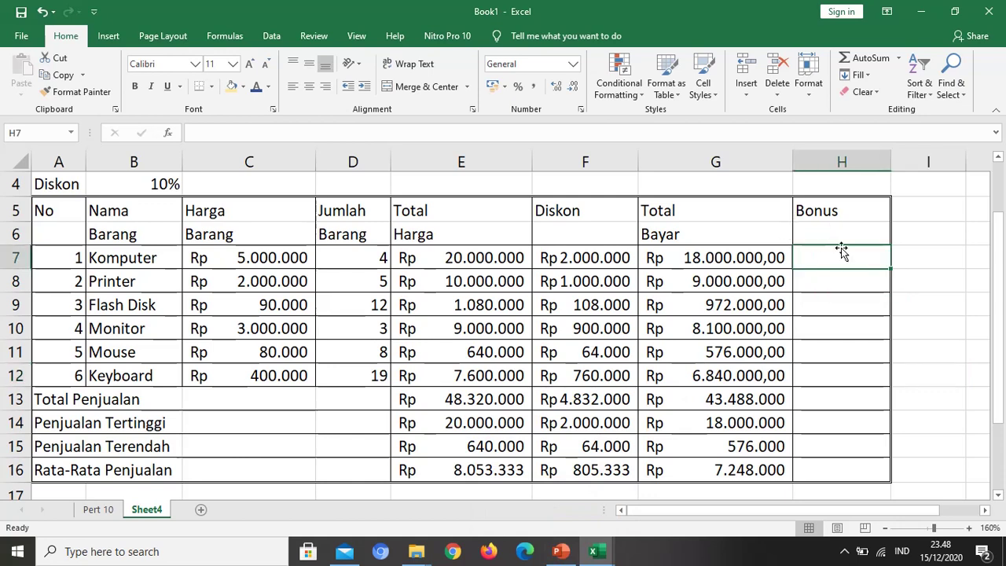
{"action": "left_click_drag", "start_coordinate": [49, 212], "coordinate": [849, 232]}
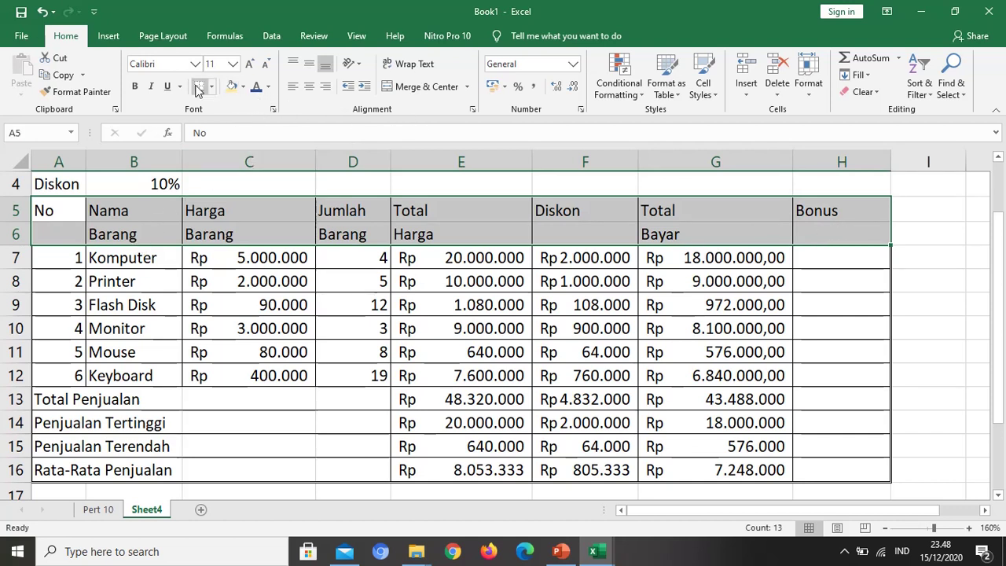
{"action": "left_click", "coordinate": [309, 86]}
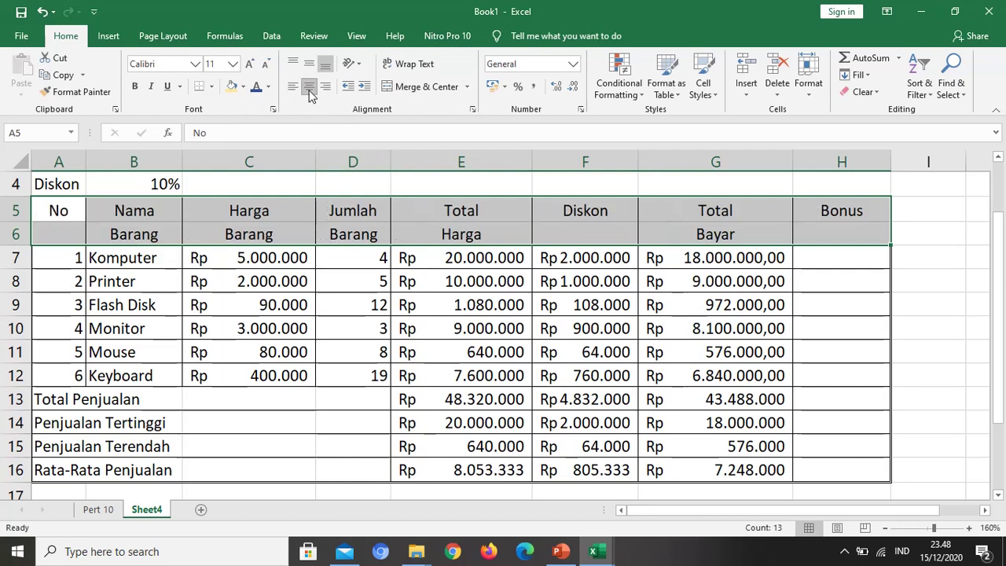
{"action": "left_click", "coordinate": [135, 87]}
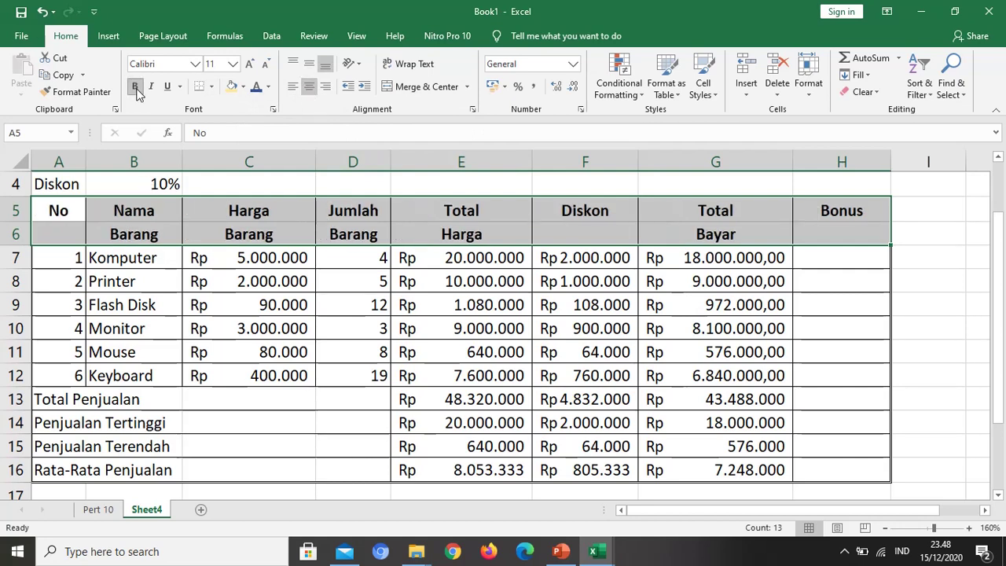
Fill the header cells A5:H6 with a medium-light blue theme shade and set their font color to white.
{"action": "left_click", "coordinate": [243, 87]}
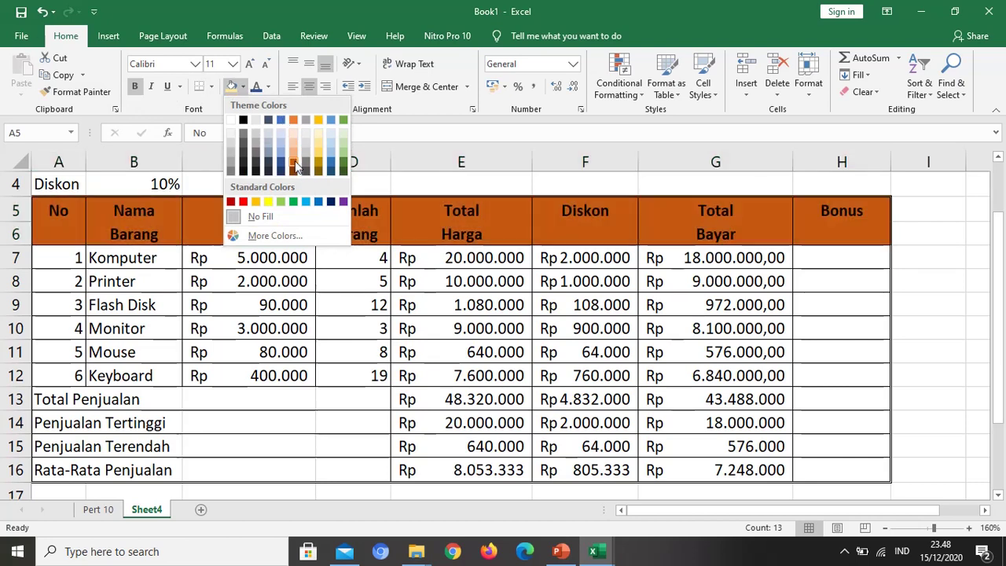
{"action": "left_click", "coordinate": [282, 143]}
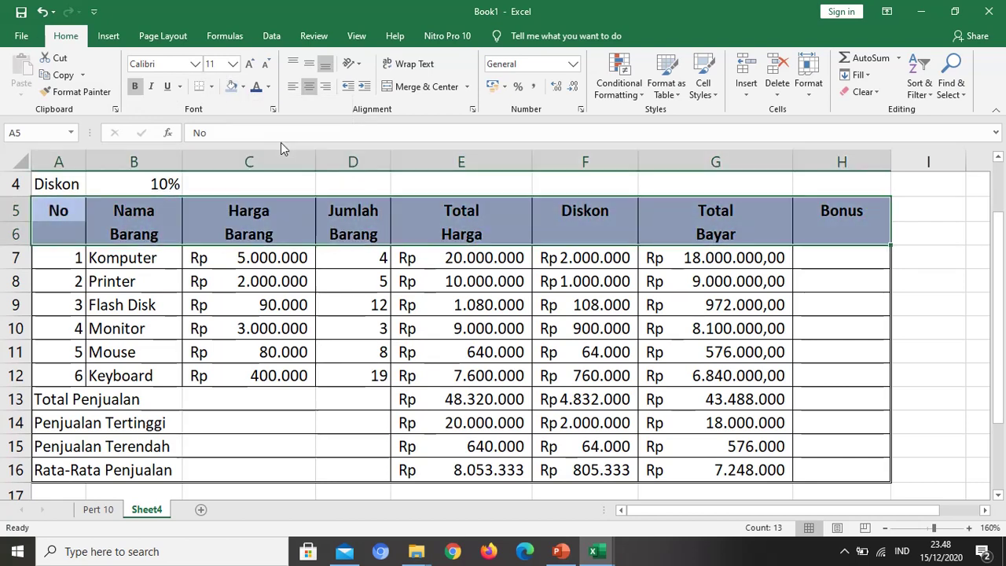
{"action": "left_click", "coordinate": [242, 86]}
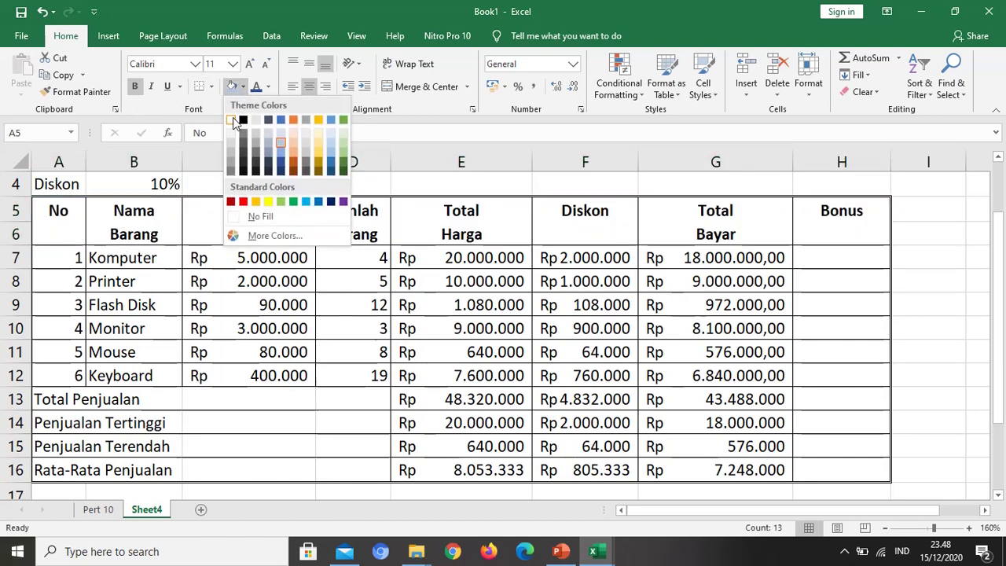
{"action": "left_click", "coordinate": [231, 141]}
{"action": "left_click", "coordinate": [243, 88]}
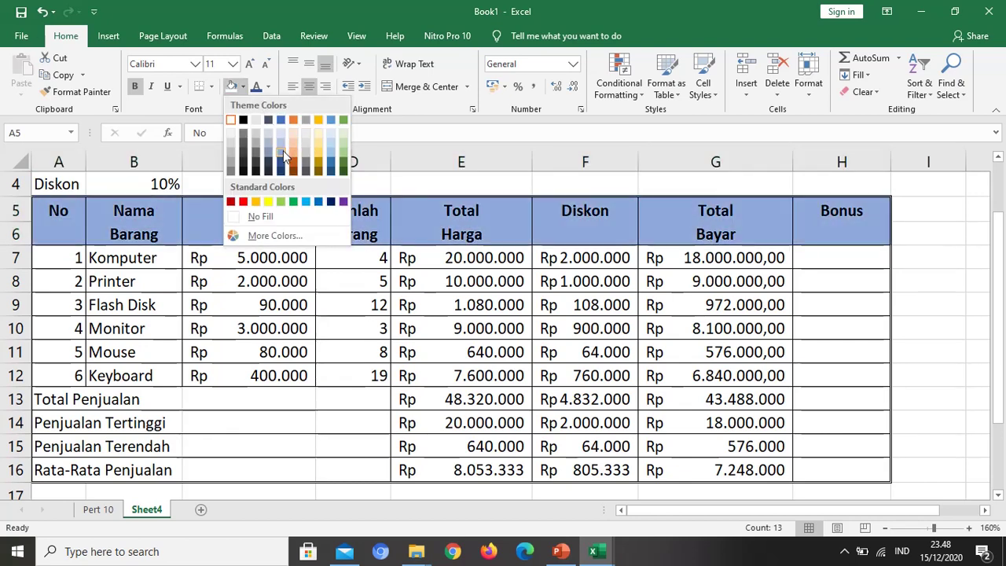
{"action": "left_click", "coordinate": [283, 150]}
{"action": "left_click", "coordinate": [269, 86]}
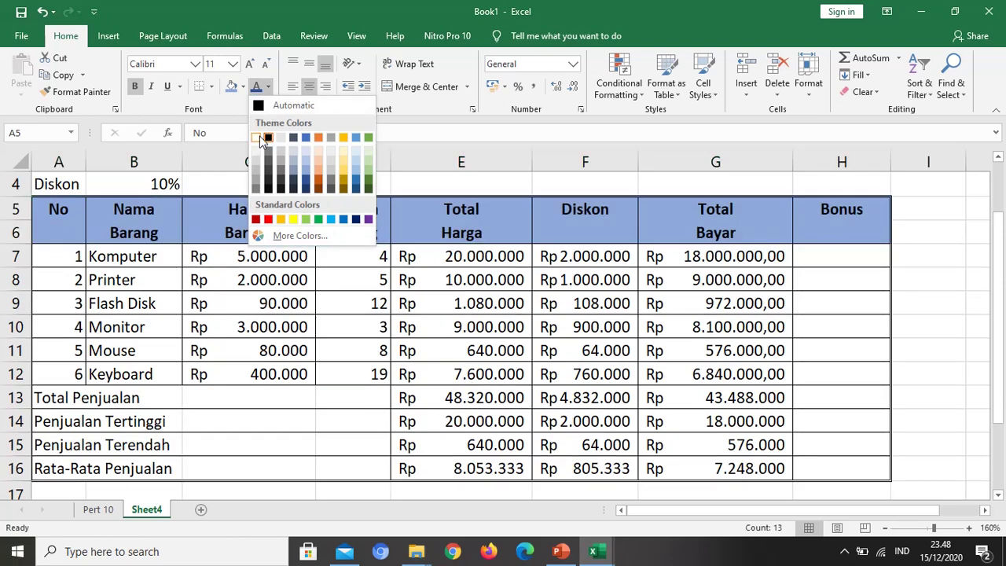
{"action": "left_click", "coordinate": [256, 137]}
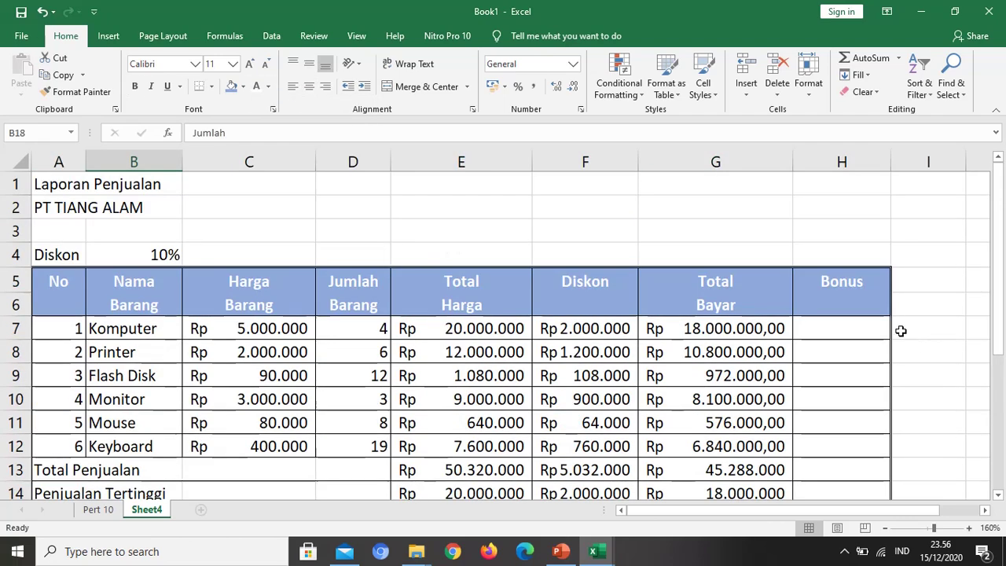
Enter the first bonus criterion below the Jumlah Barang and Bonus headings: <5 in B20 and Tas Cantik in C20.
{"action": "scroll", "coordinate": [760, 432], "scroll_direction": "down", "scroll_amount": 3}
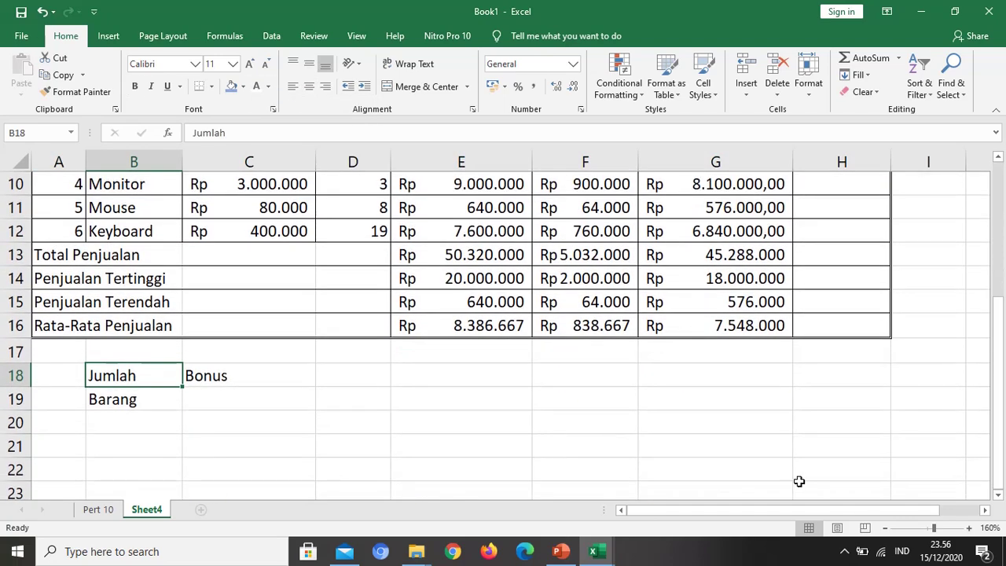
{"action": "scroll", "coordinate": [798, 479], "scroll_direction": "up", "scroll_amount": 3}
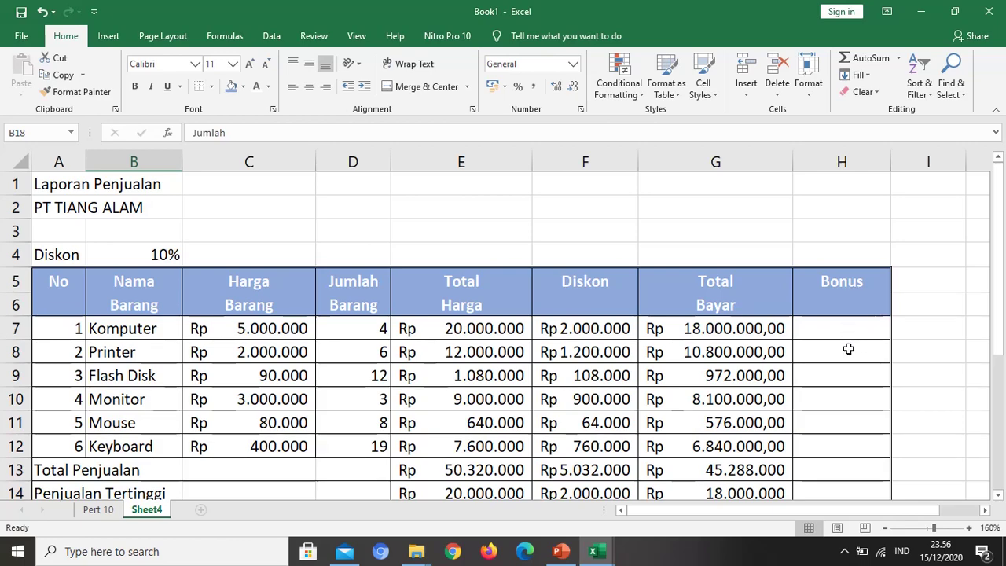
{"action": "scroll", "coordinate": [849, 327], "scroll_direction": "down", "scroll_amount": 2}
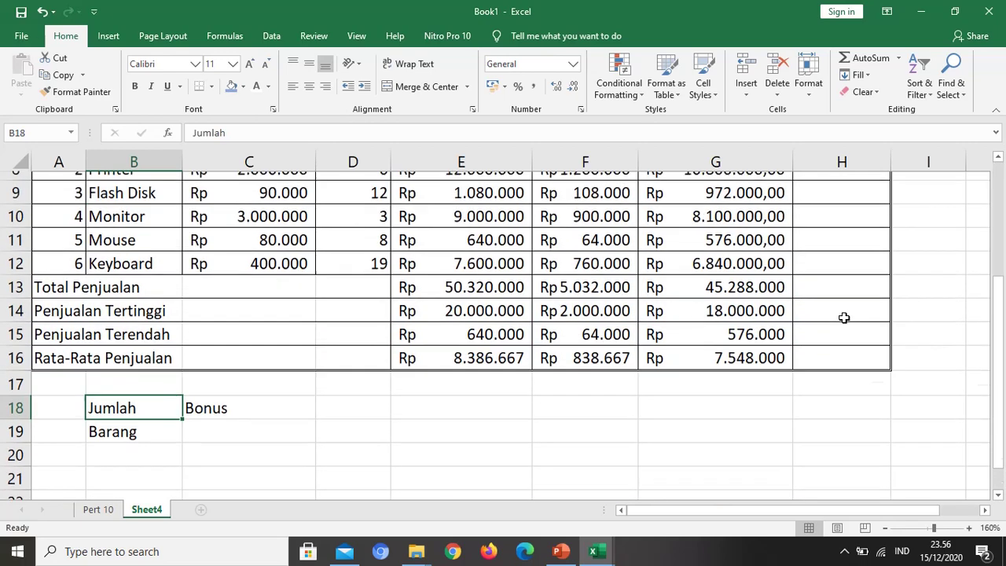
{"action": "scroll", "coordinate": [185, 414], "scroll_direction": "down", "scroll_amount": 1}
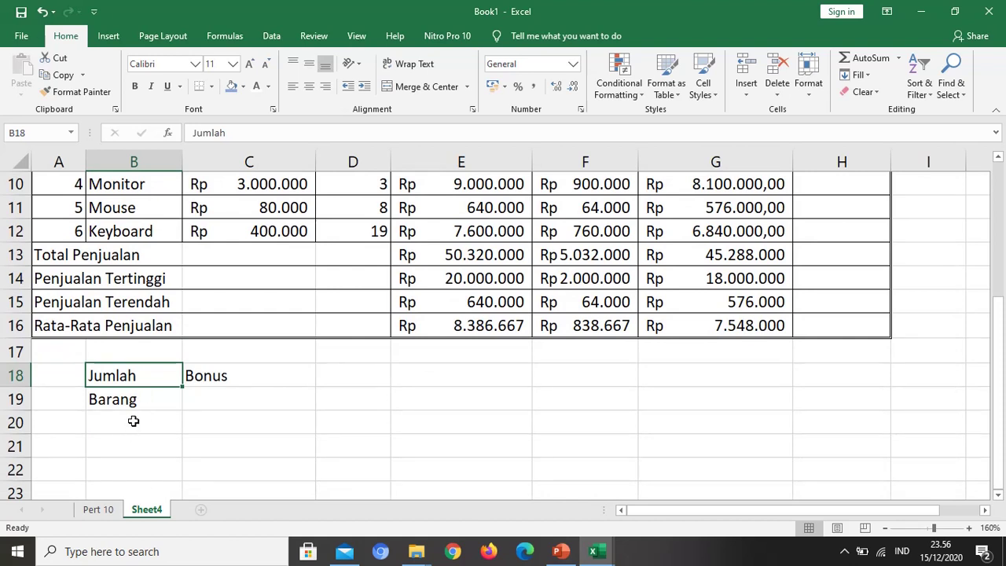
{"action": "left_click", "coordinate": [134, 422]}
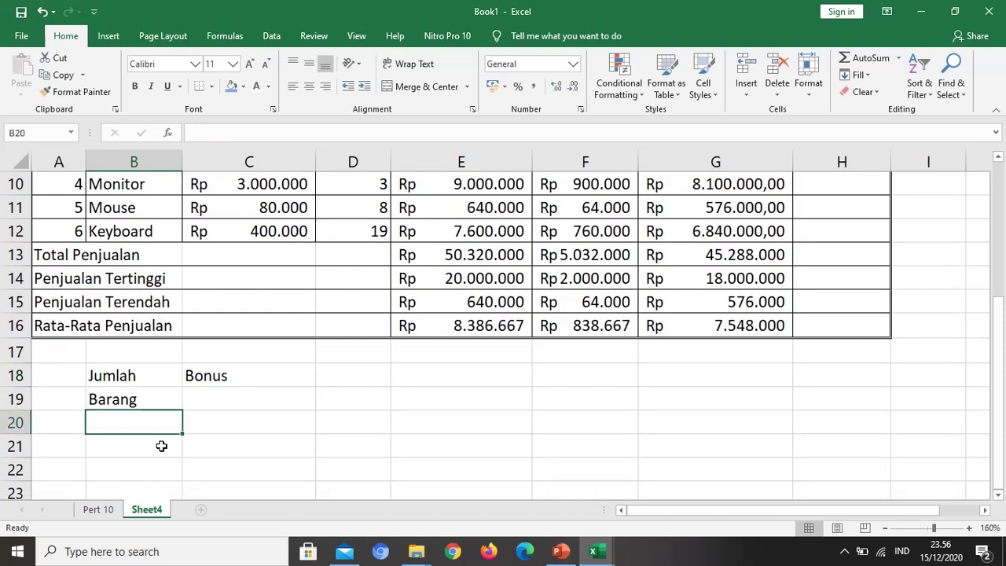
{"action": "type", "text": "<"}
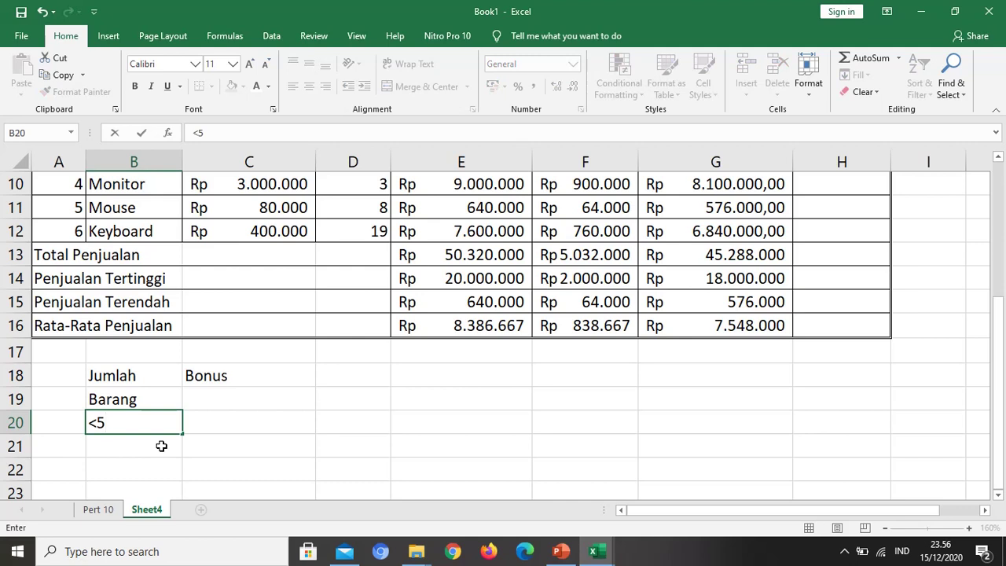
{"action": "type", "text": "5"}
{"action": "key", "text": "Tab"}
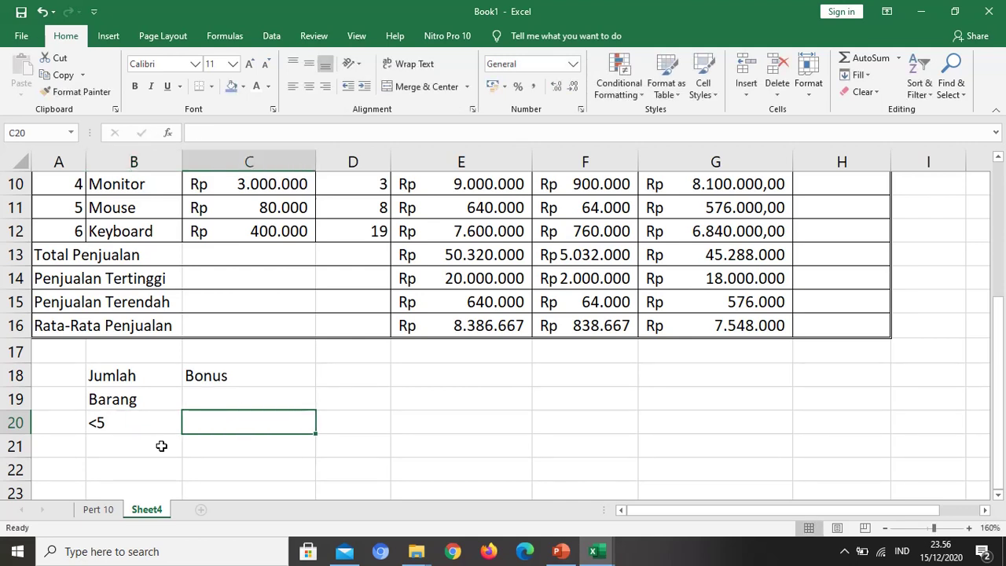
{"action": "type", "text": "Tas"}
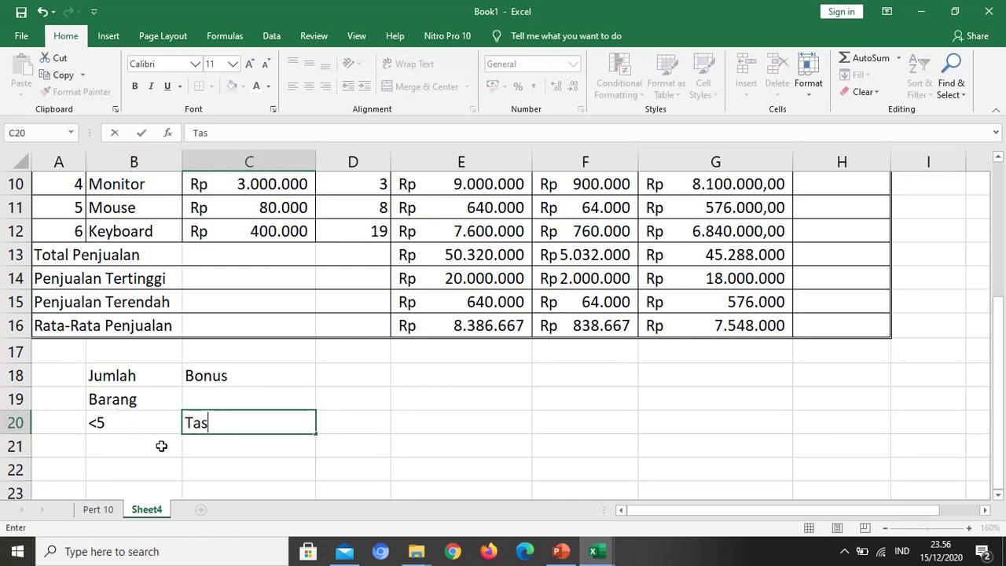
{"action": "type", "text": " Canti"}
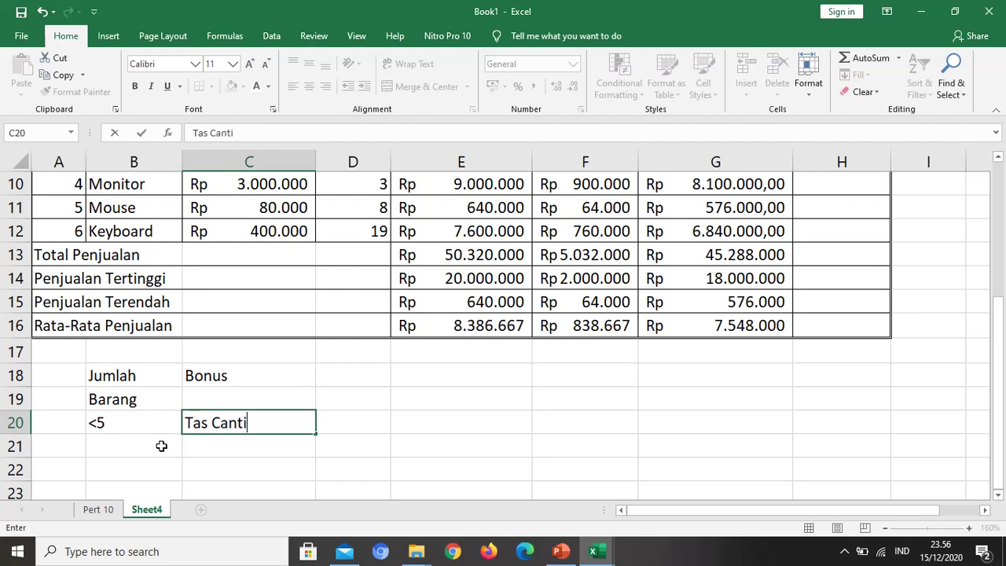
{"action": "type", "text": "k"}
{"action": "key", "text": "Return"}
Enter the second bonus criterion: <=10 in B21 and Kalkulator in C21.
{"action": "left_click", "coordinate": [161, 445]}
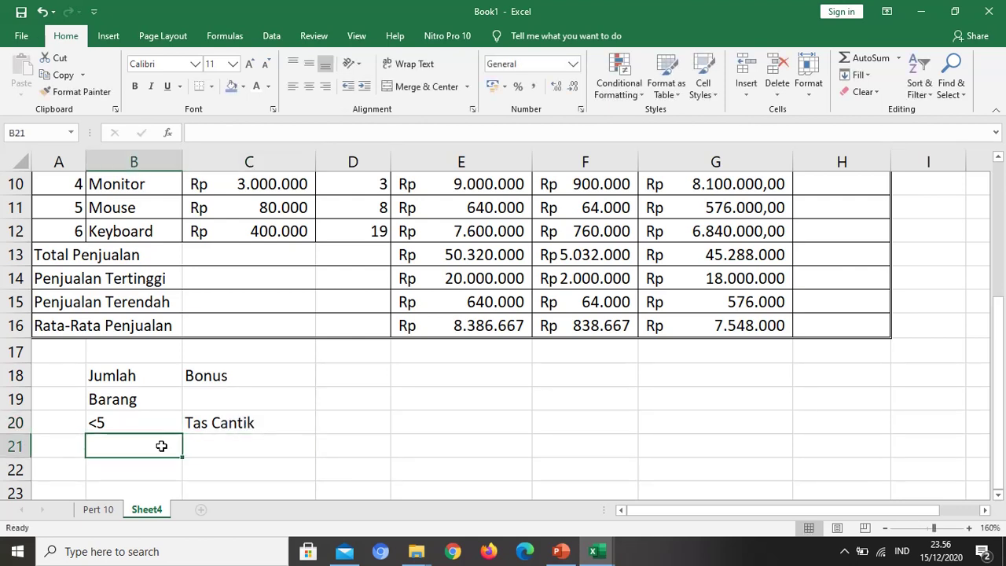
{"action": "type", "text": "<"}
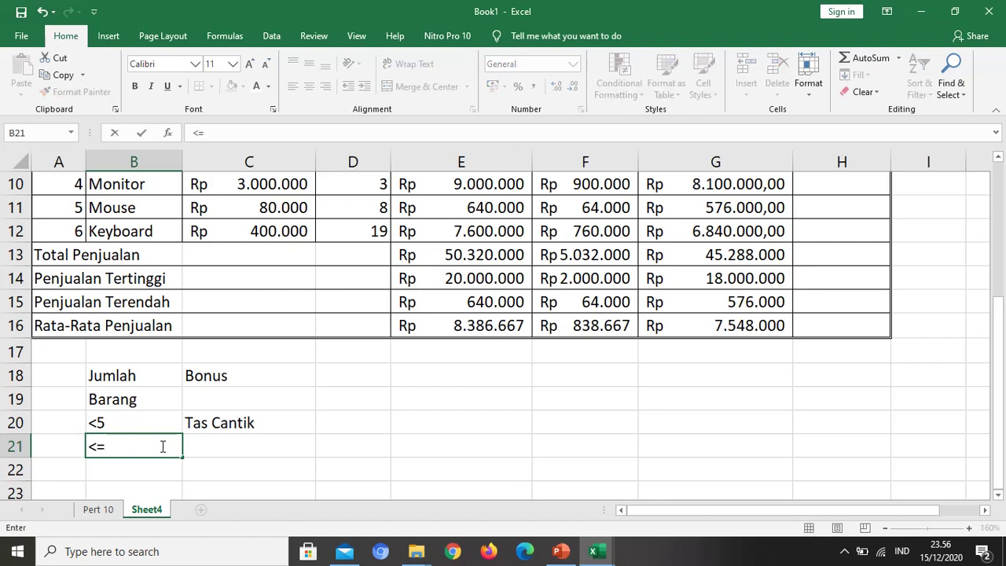
{"action": "type", "text": "=10"}
{"action": "key", "text": "Tab"}
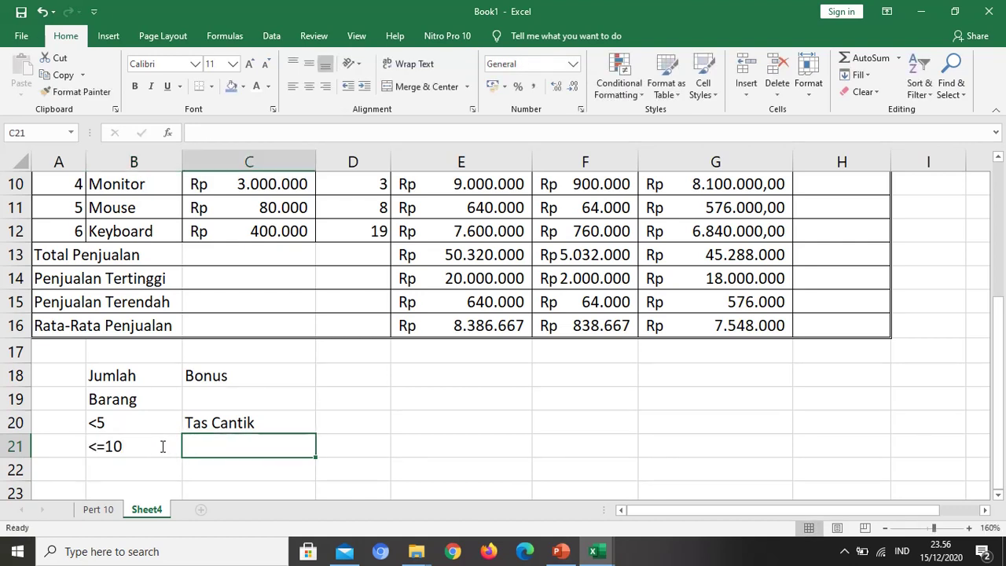
{"action": "type", "text": "Kal"}
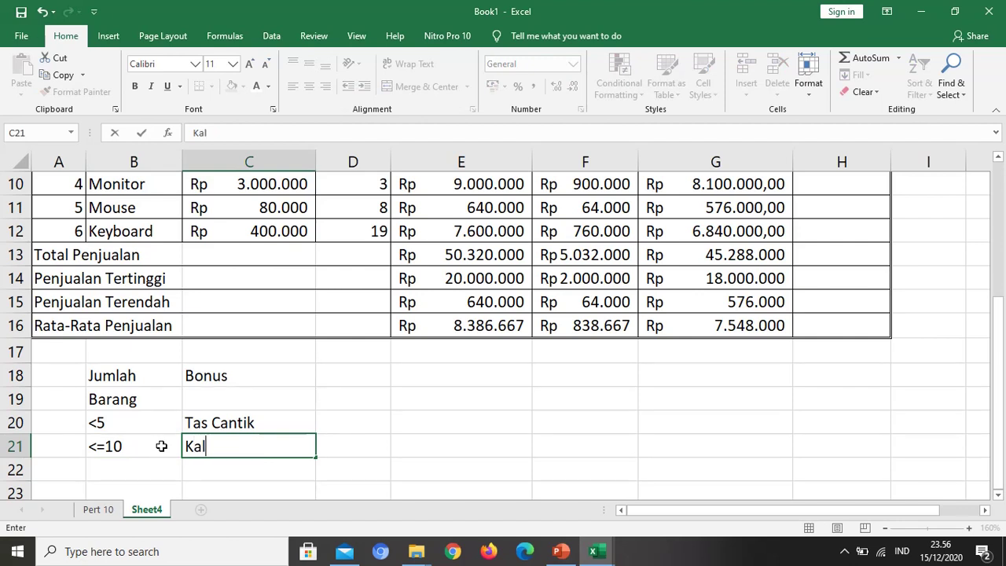
{"action": "type", "text": "kulato"}
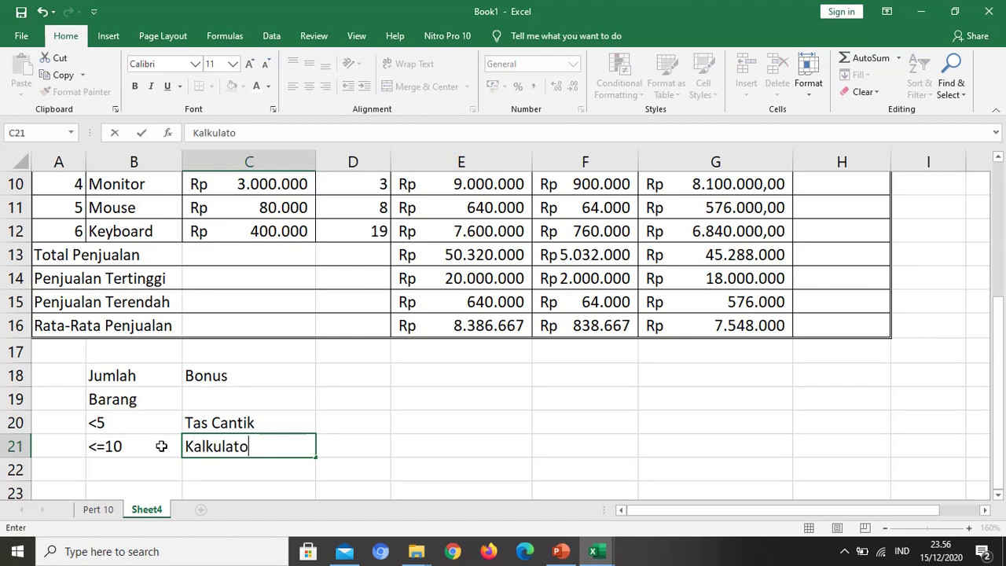
{"action": "type", "text": "r"}
{"action": "key", "text": "Return"}
Enter the third bonus criterion: <20 in B22 and HP in C22.
{"action": "key", "text": "Left"}
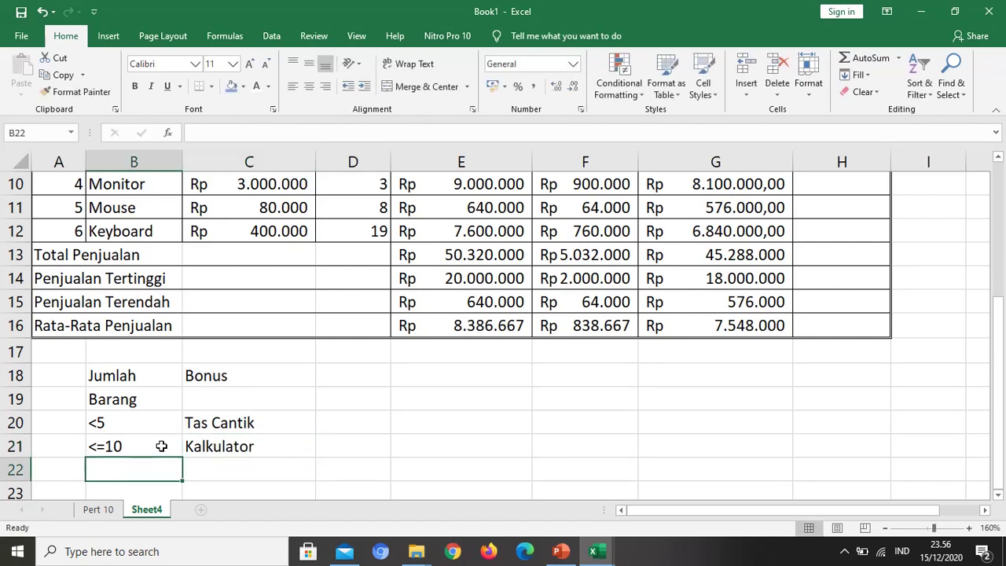
{"action": "type", "text": "<20"}
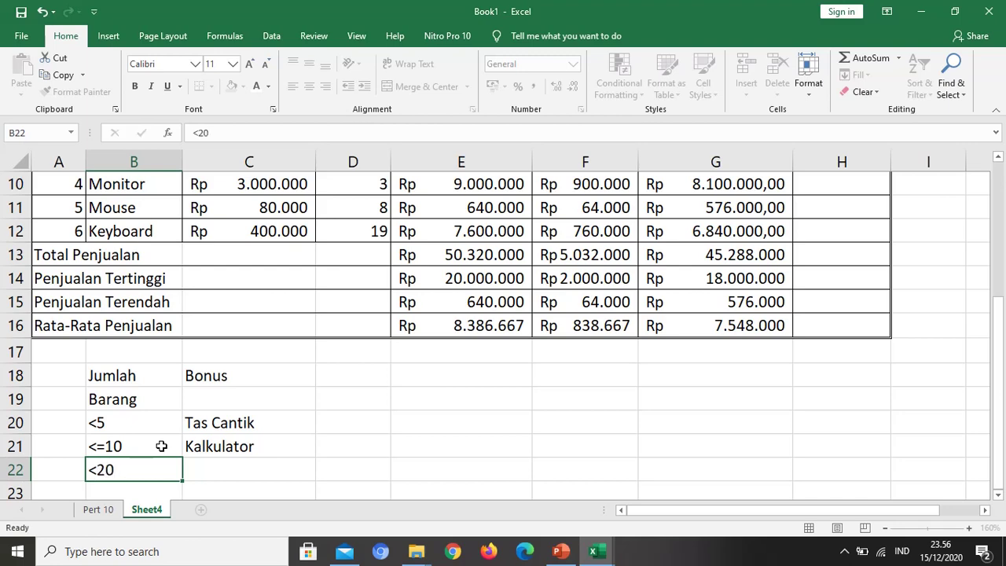
{"action": "key", "text": "Return"}
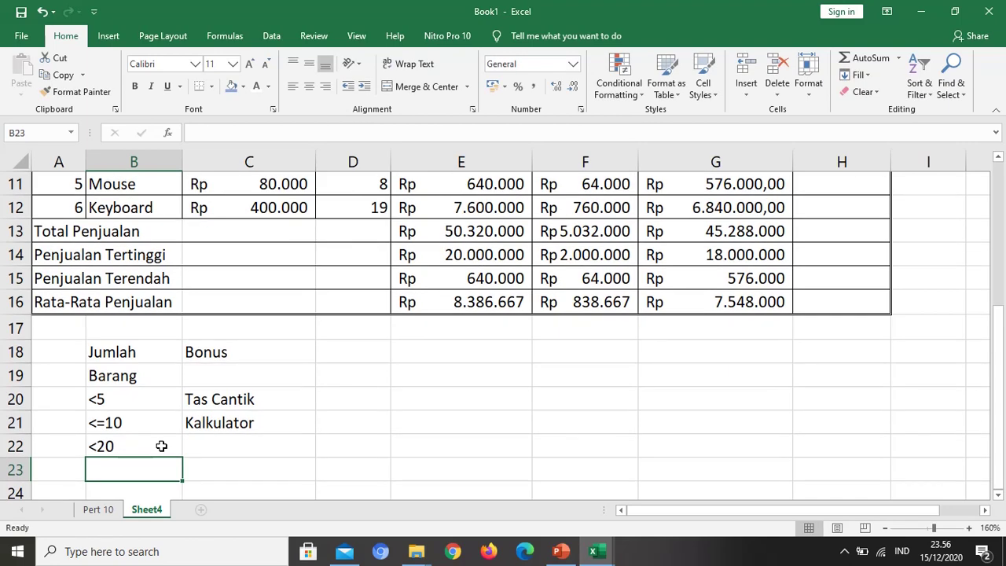
{"action": "key", "text": "Up"}
{"action": "key", "text": "Right"}
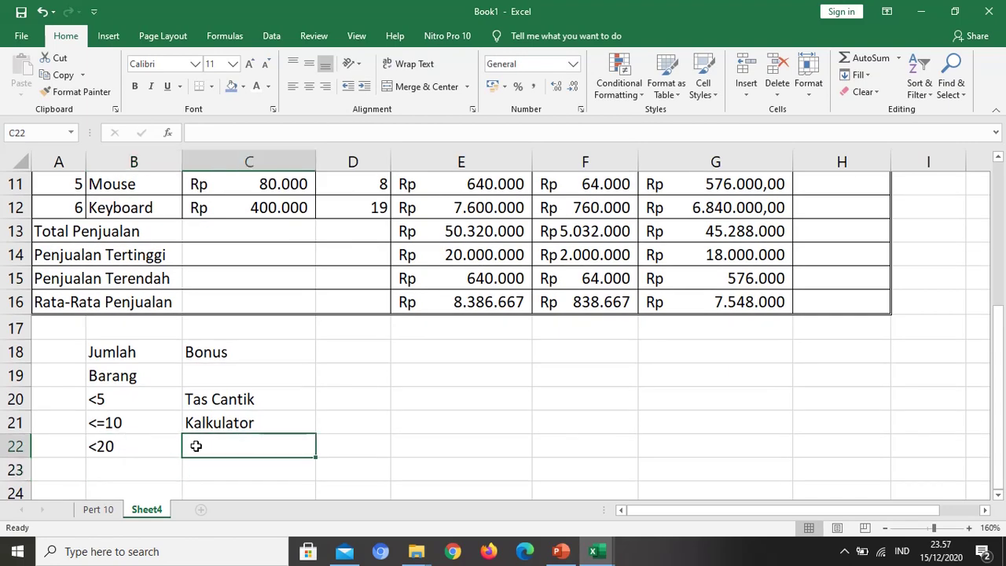
{"action": "type", "text": "HP"}
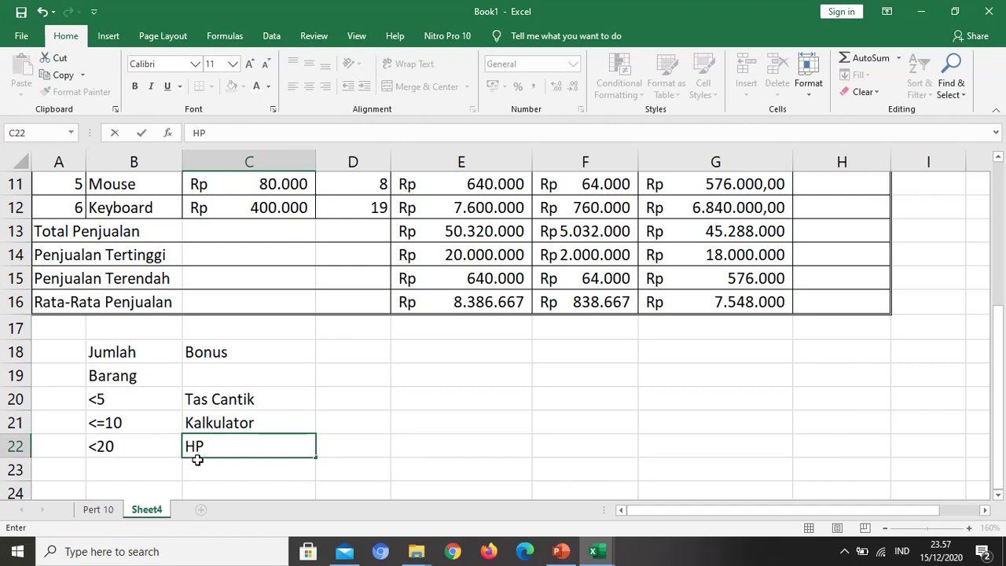
{"action": "key", "text": "Left"}
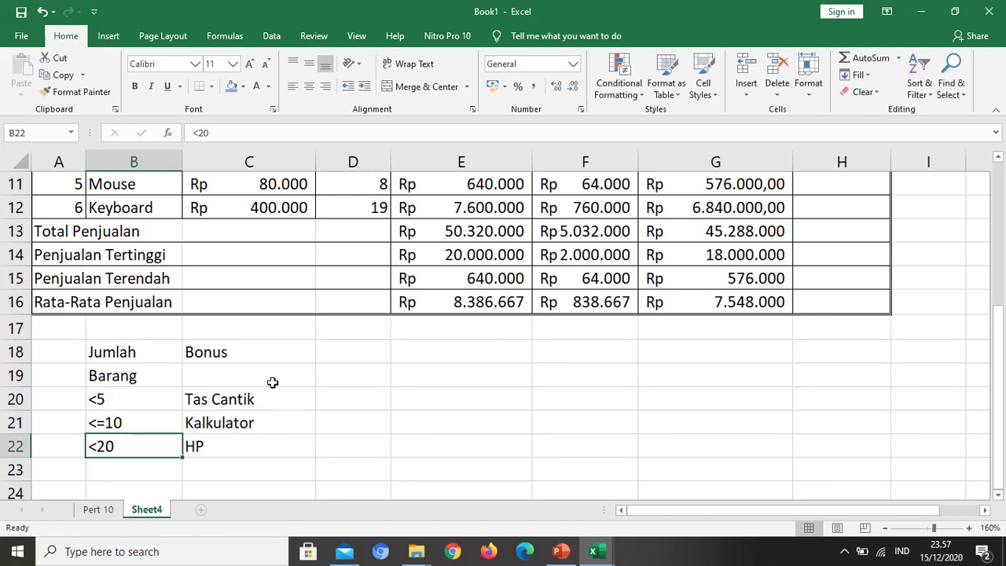
{"action": "left_click_drag", "start_coordinate": [292, 416], "coordinate": [280, 433]}
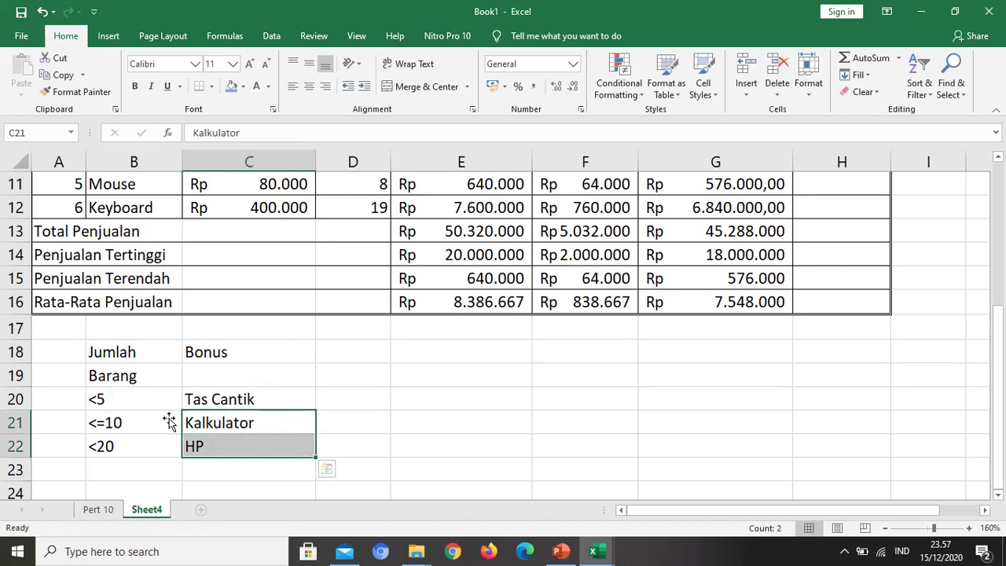
{"action": "left_click", "coordinate": [157, 399]}
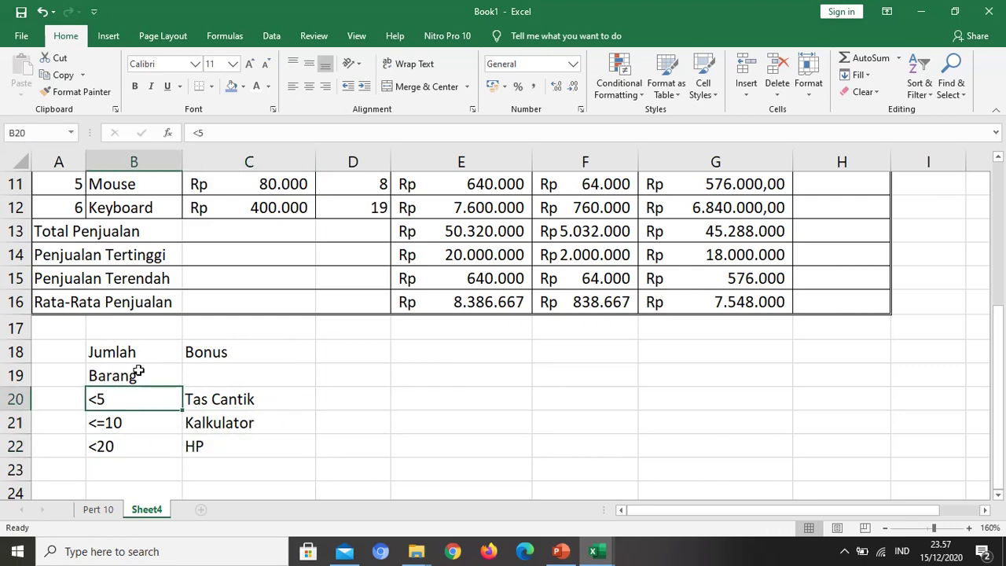
Start an IF formula in H7, the first Bonus cell, that tests whether the quantity in D7 is less than 5 (D7<5).
{"action": "scroll", "coordinate": [762, 373], "scroll_direction": "up", "scroll_amount": 1}
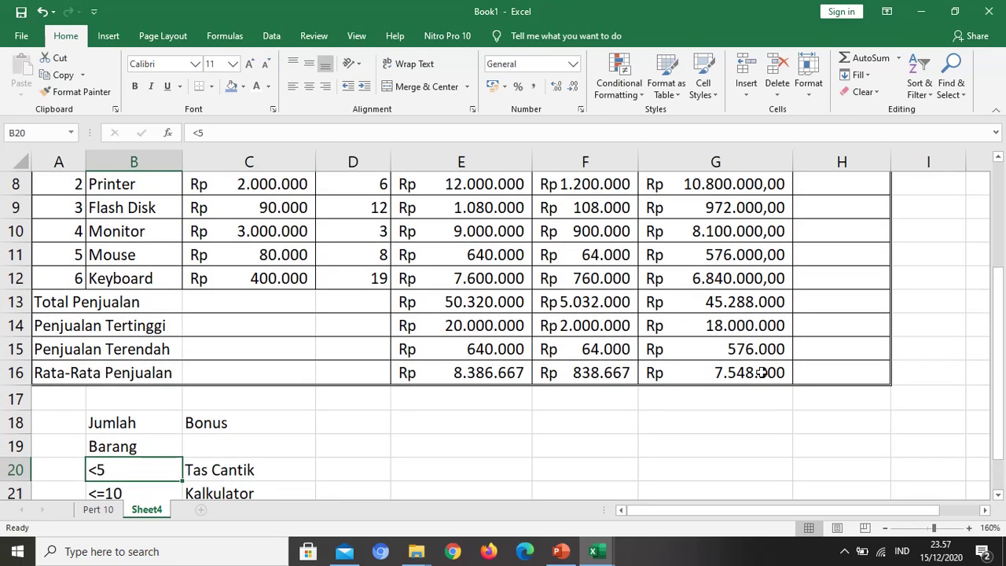
{"action": "scroll", "coordinate": [789, 348], "scroll_direction": "up", "scroll_amount": 2}
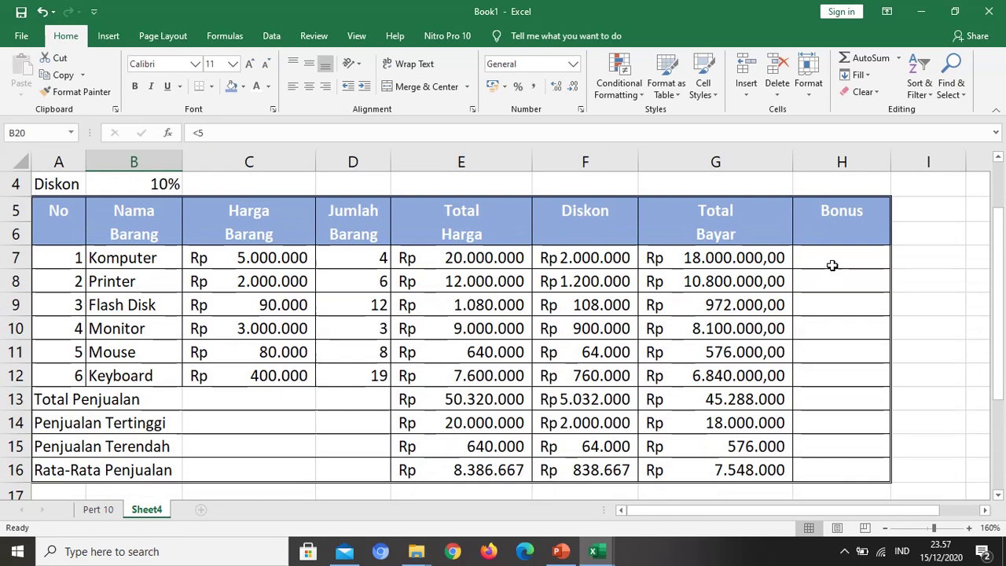
{"action": "left_click", "coordinate": [832, 266]}
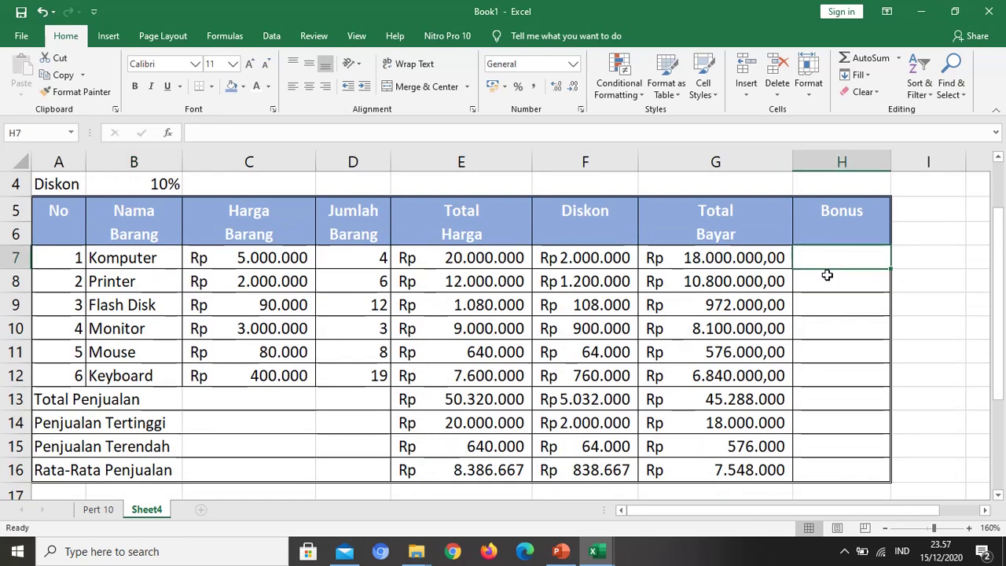
{"action": "type", "text": "=i"}
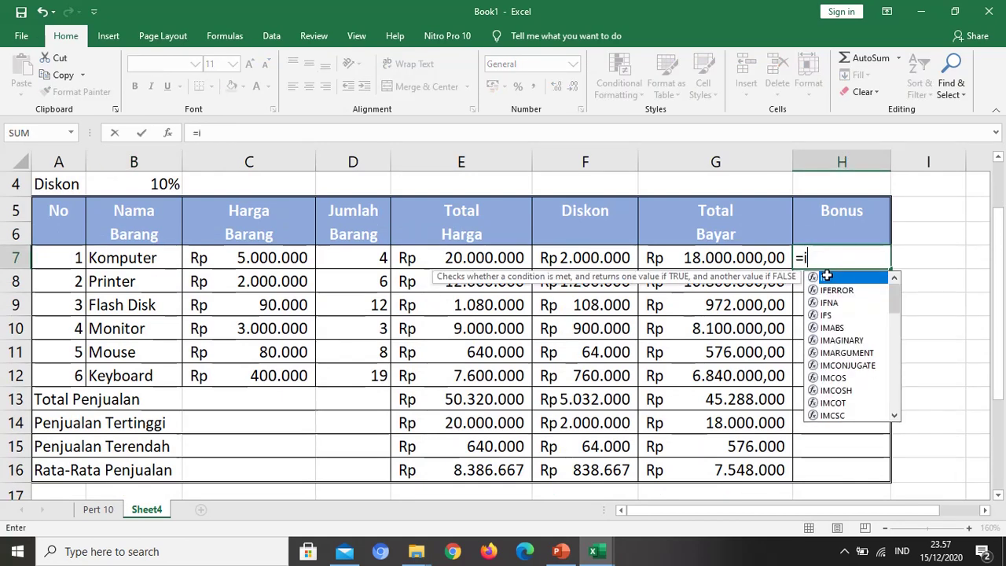
{"action": "type", "text": "f("}
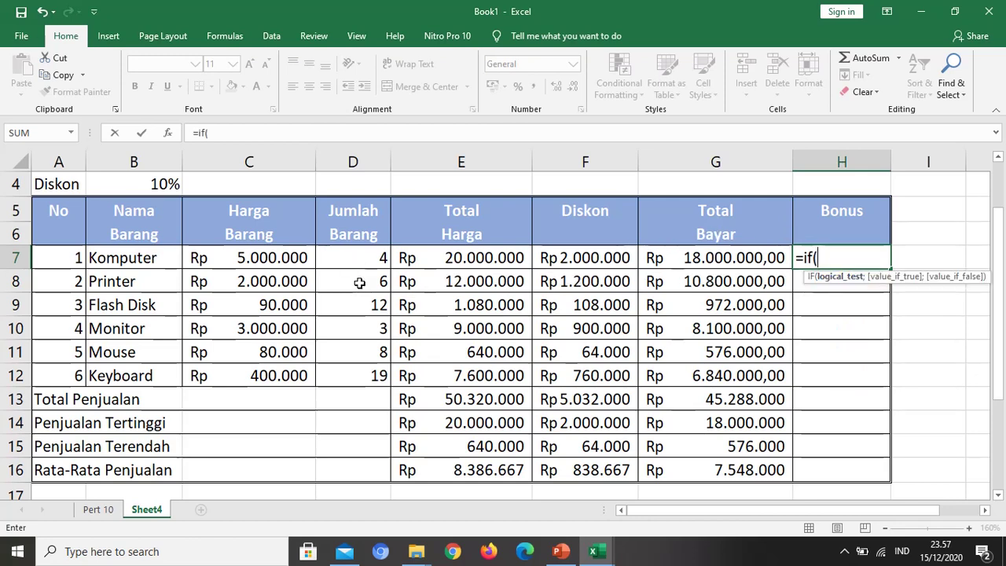
{"action": "scroll", "coordinate": [353, 274], "scroll_direction": "down", "scroll_amount": 4}
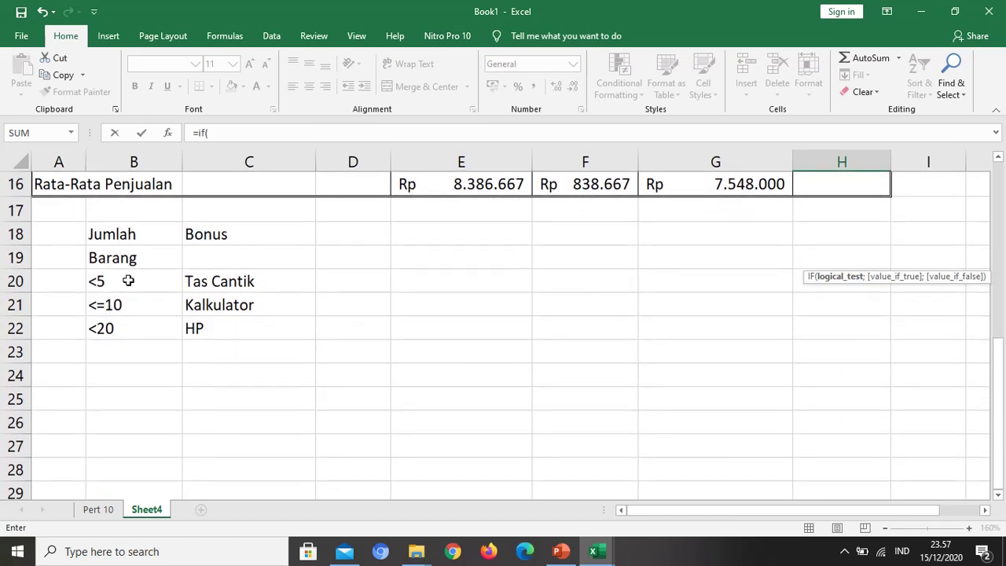
{"action": "scroll", "coordinate": [328, 231], "scroll_direction": "up", "scroll_amount": 5}
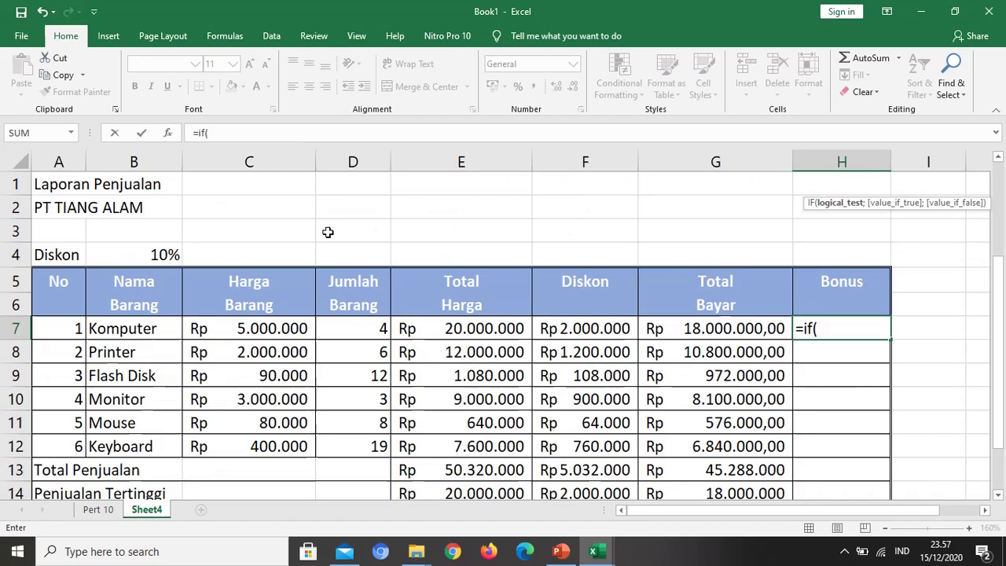
{"action": "left_click", "coordinate": [348, 326]}
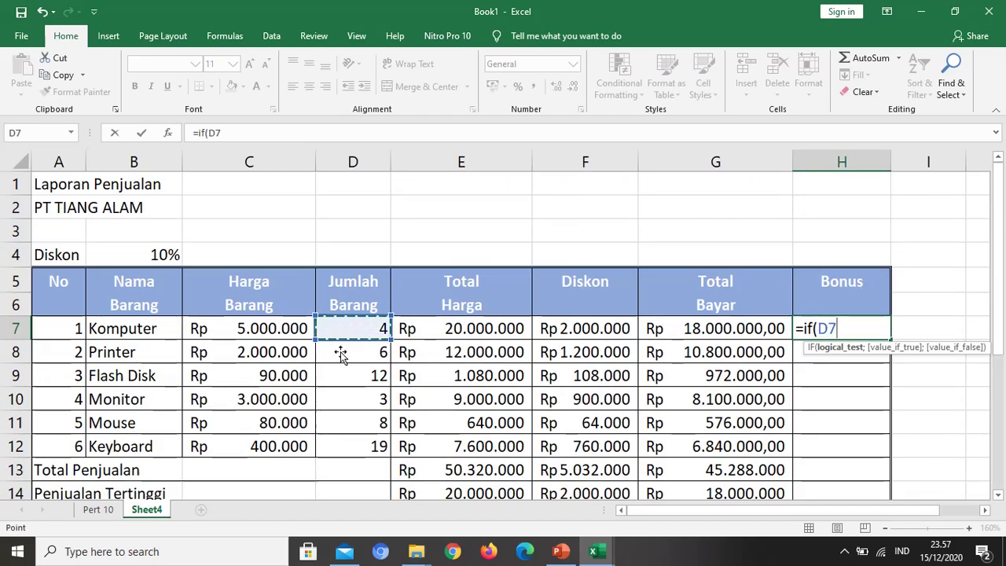
{"action": "scroll", "coordinate": [333, 341], "scroll_direction": "down", "scroll_amount": 4}
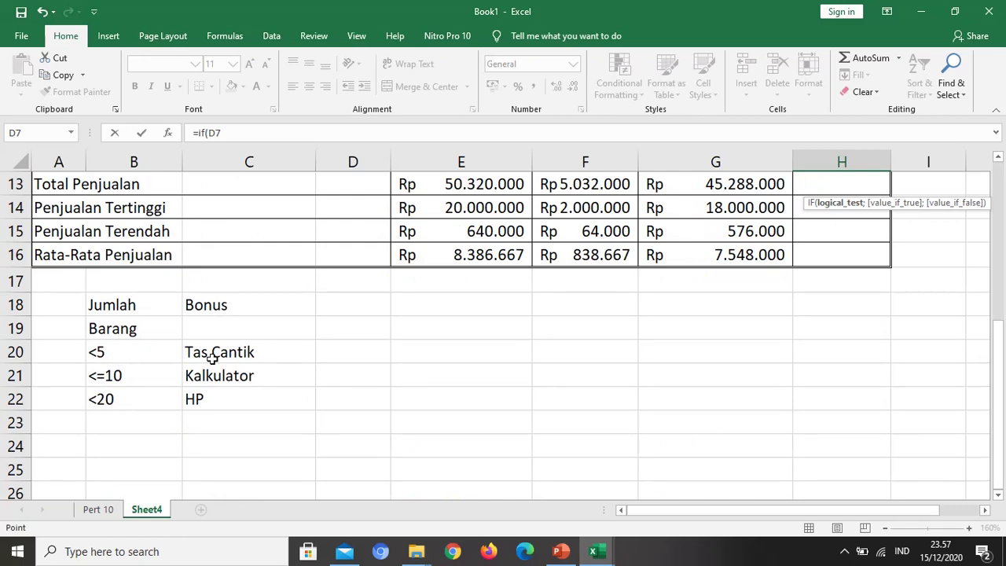
{"action": "scroll", "coordinate": [318, 317], "scroll_direction": "up", "scroll_amount": 3}
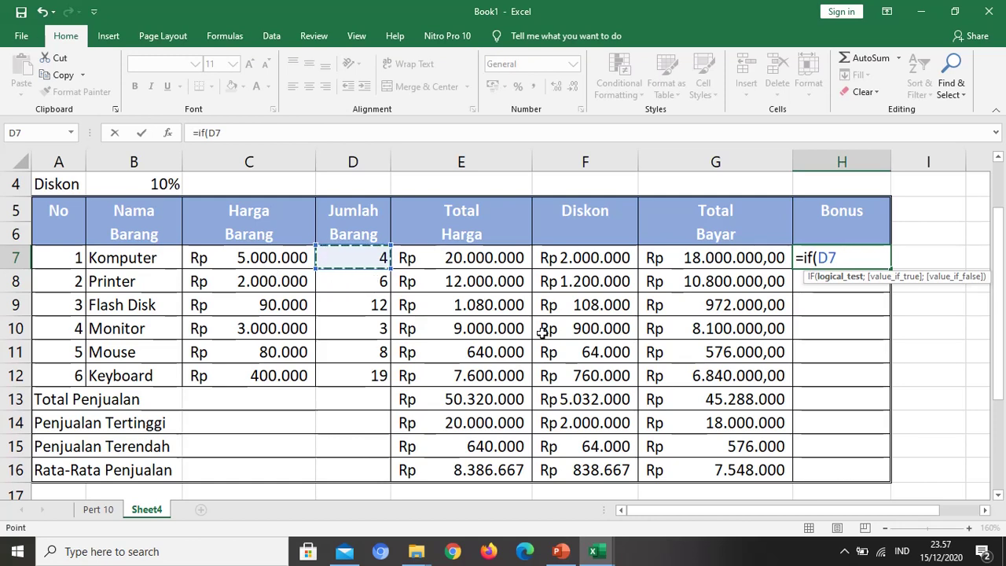
{"action": "type", "text": "<5"}
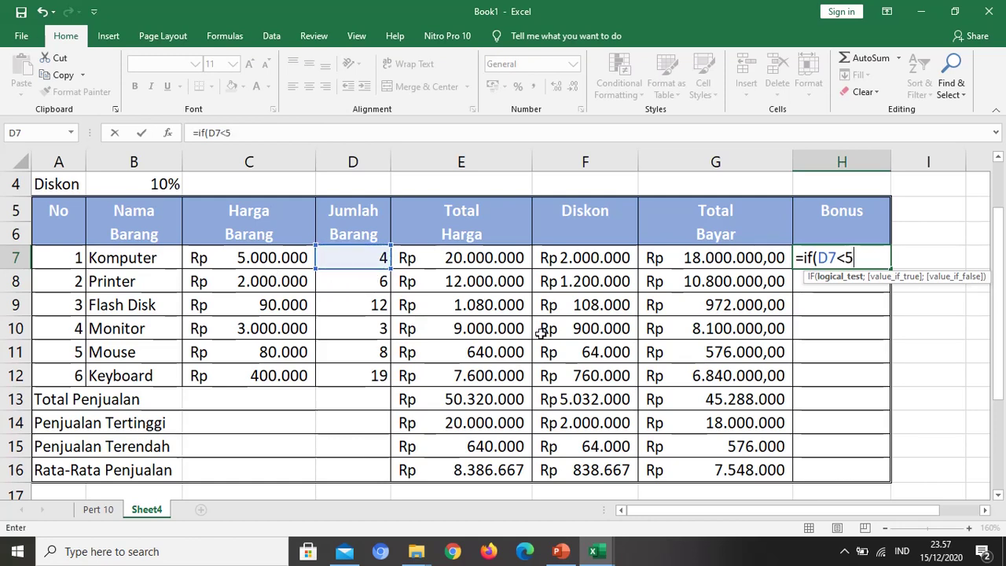
Add "Tas Cantik" as the value returned when the D7<5 test is true.
{"action": "type", "text": ";"}
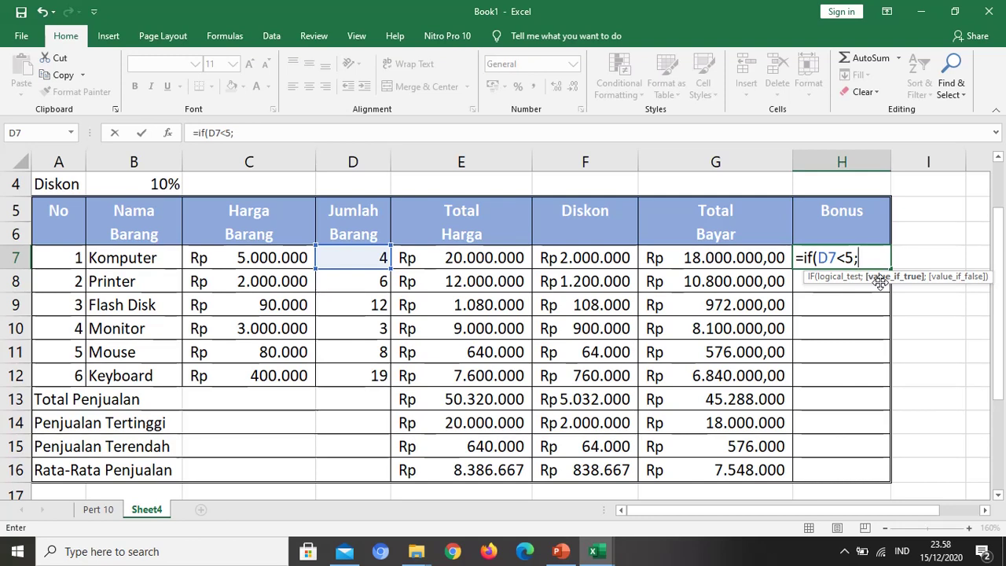
{"action": "scroll", "coordinate": [203, 447], "scroll_direction": "down", "scroll_amount": 2}
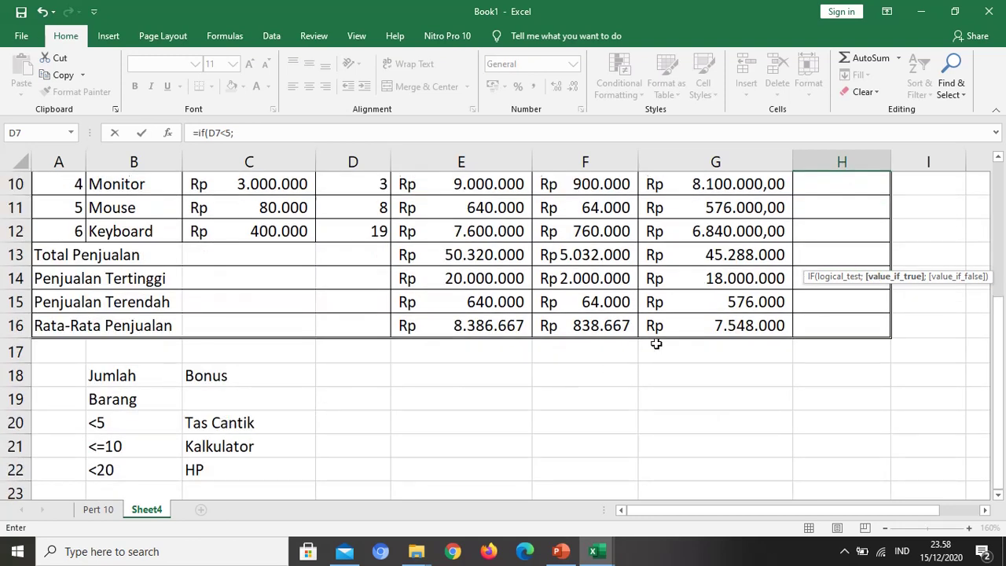
{"action": "scroll", "coordinate": [656, 341], "scroll_direction": "up", "scroll_amount": 3}
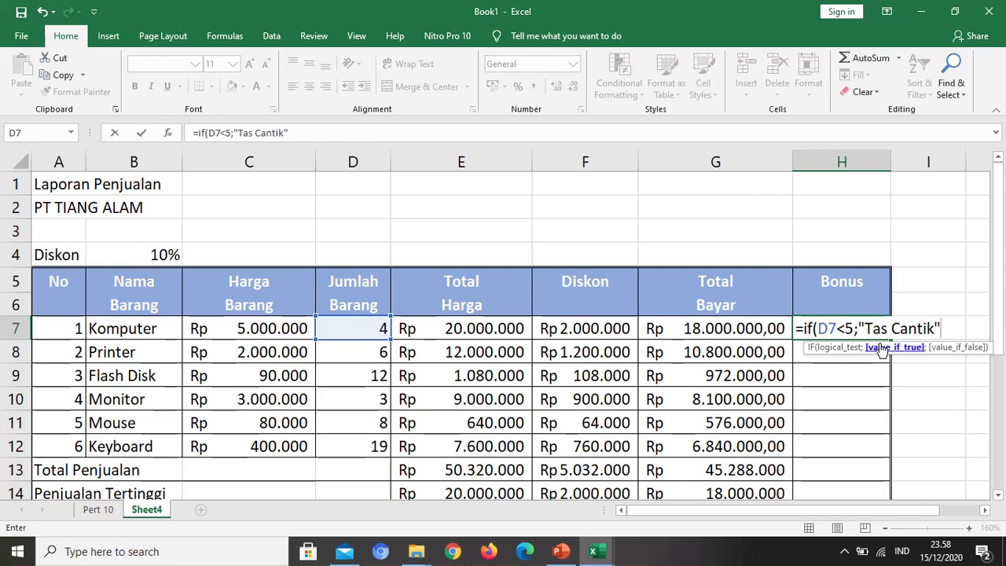
Nest a second IF as the false value, testing D7<=10 and returning "Kalkulator", and open a third IF after it.
{"action": "scroll", "coordinate": [349, 456], "scroll_direction": "down", "scroll_amount": 3}
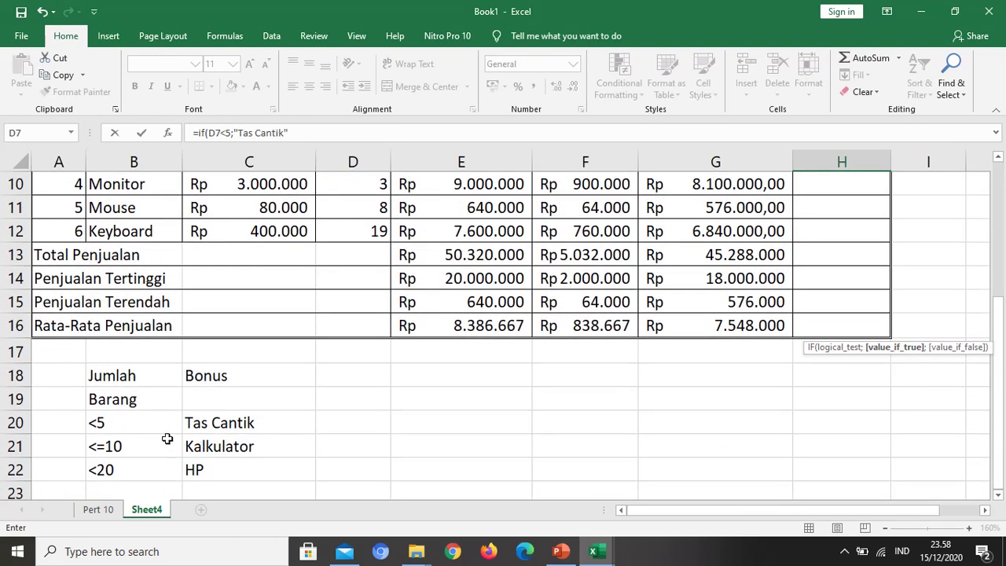
{"action": "scroll", "coordinate": [939, 362], "scroll_direction": "up", "scroll_amount": 3}
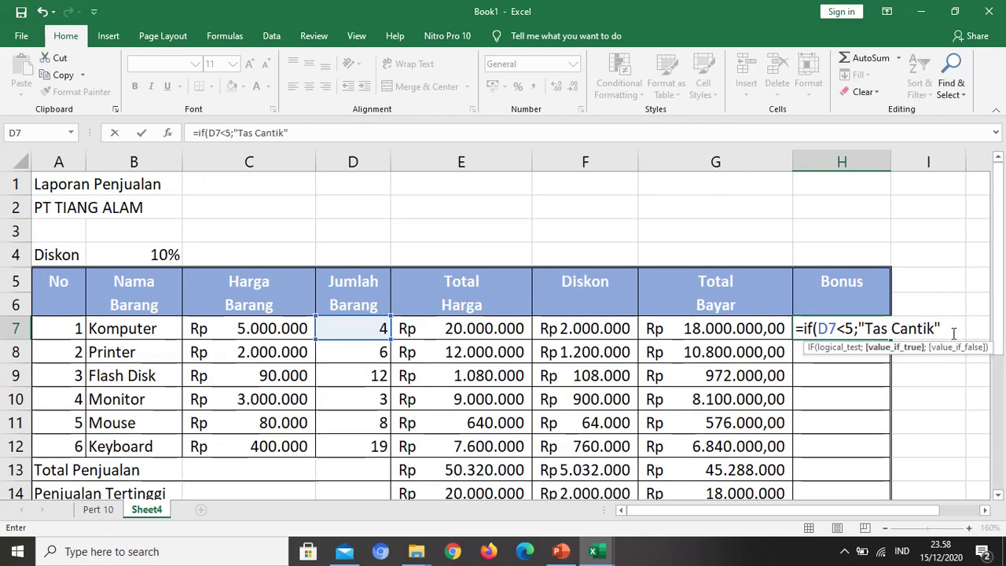
{"action": "type", "text": ";if"}
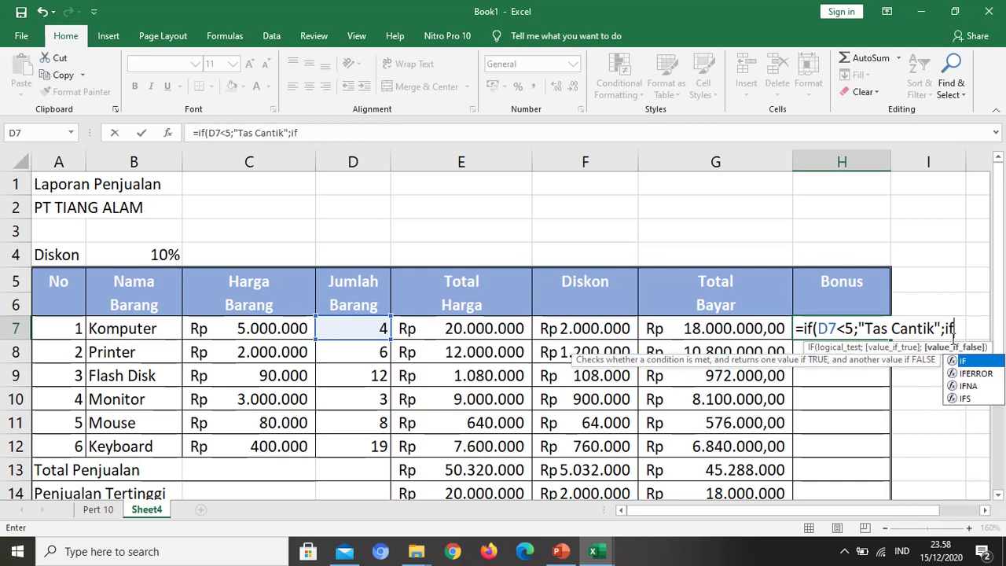
{"action": "type", "text": "("}
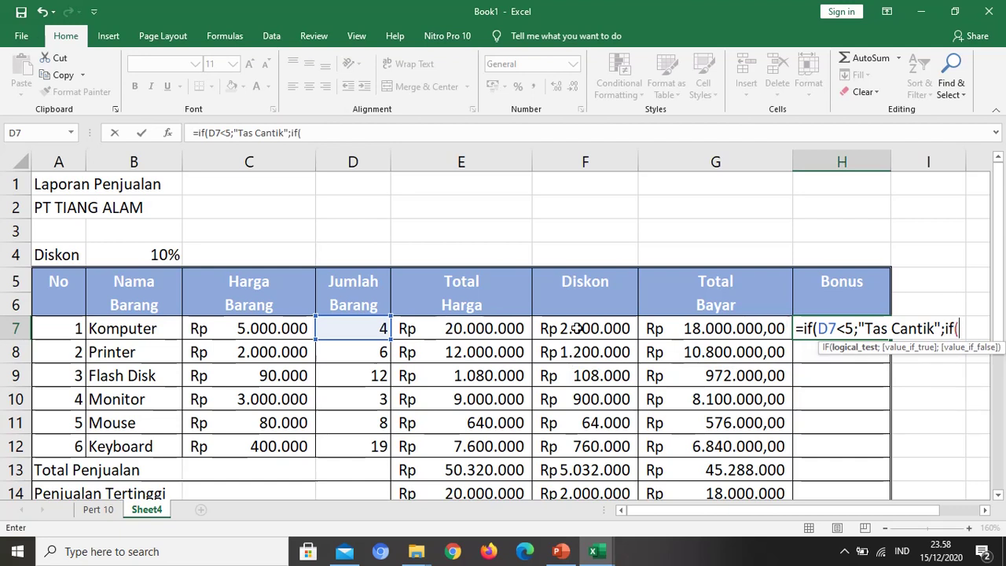
{"action": "left_click", "coordinate": [341, 327]}
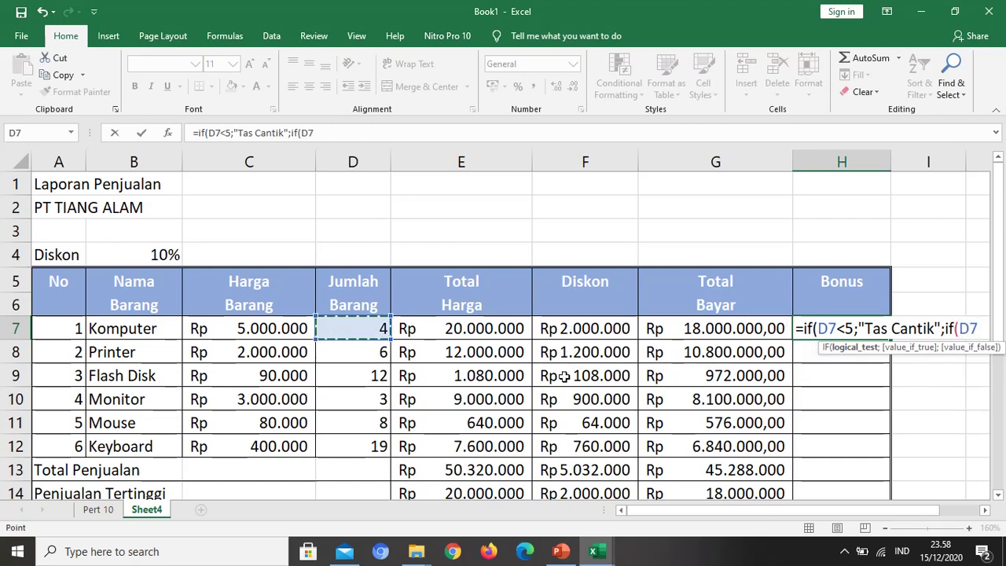
{"action": "type", "text": "<="}
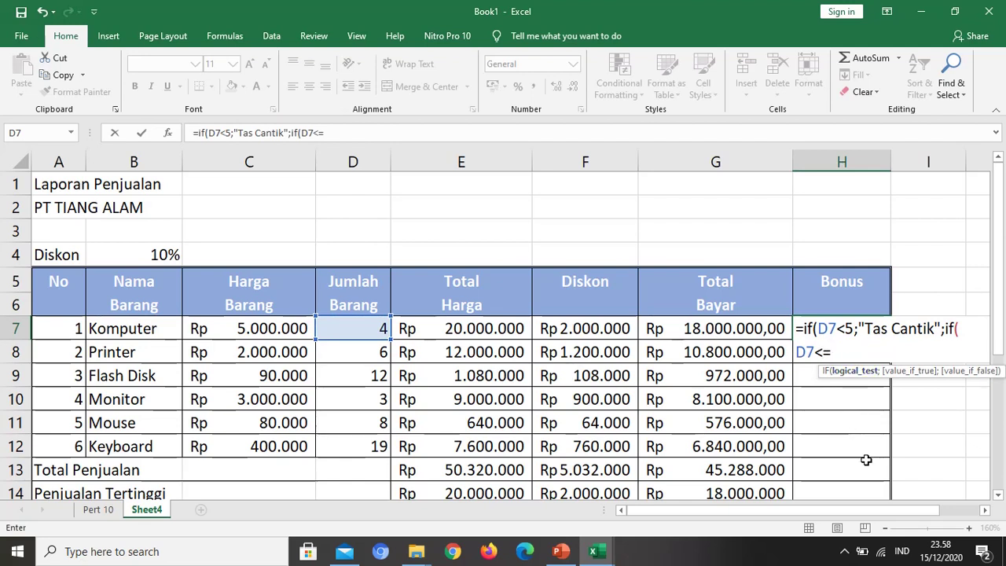
{"action": "type", "text": "10;\""}
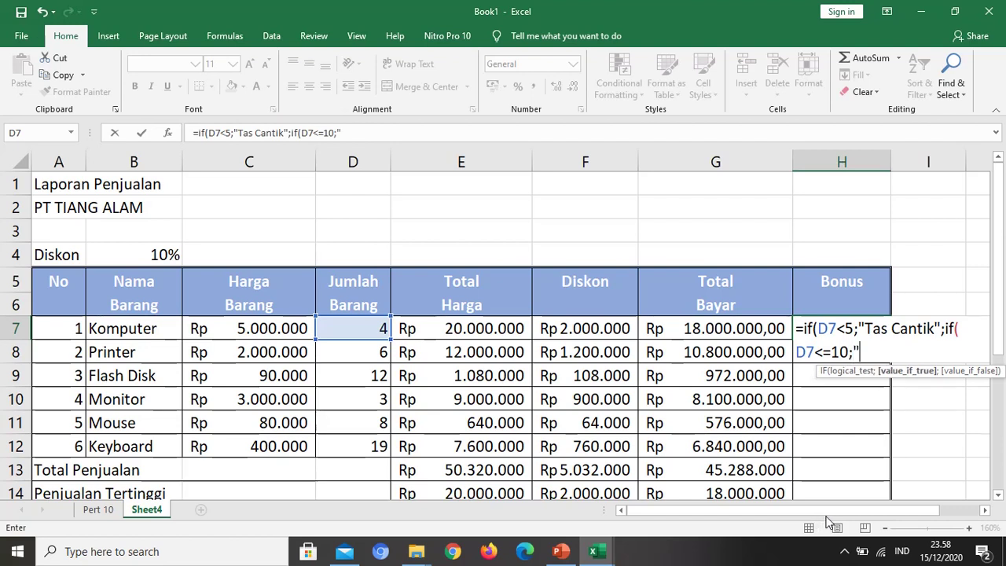
{"action": "type", "text": "Kalkula"}
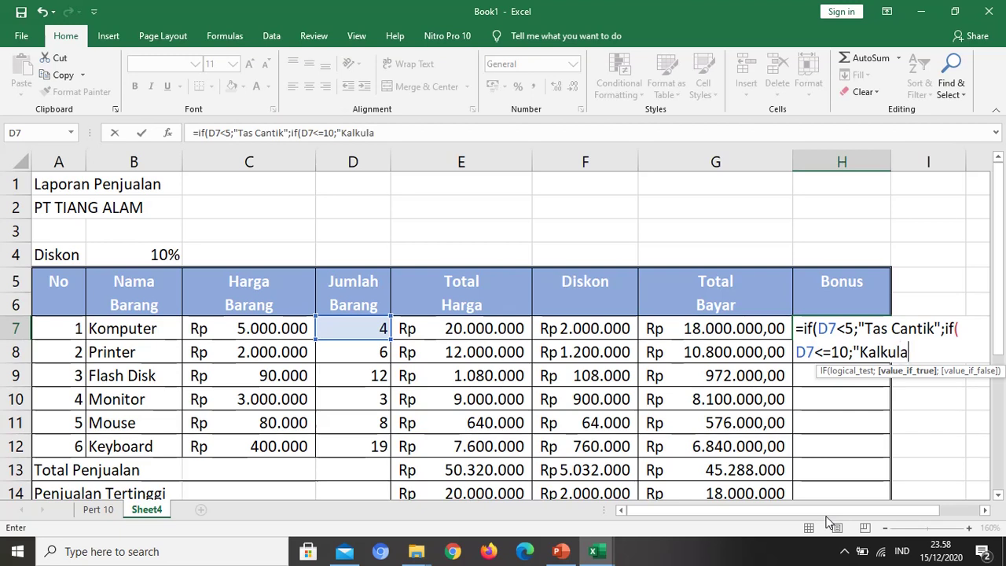
{"action": "type", "text": "tor\",if("}
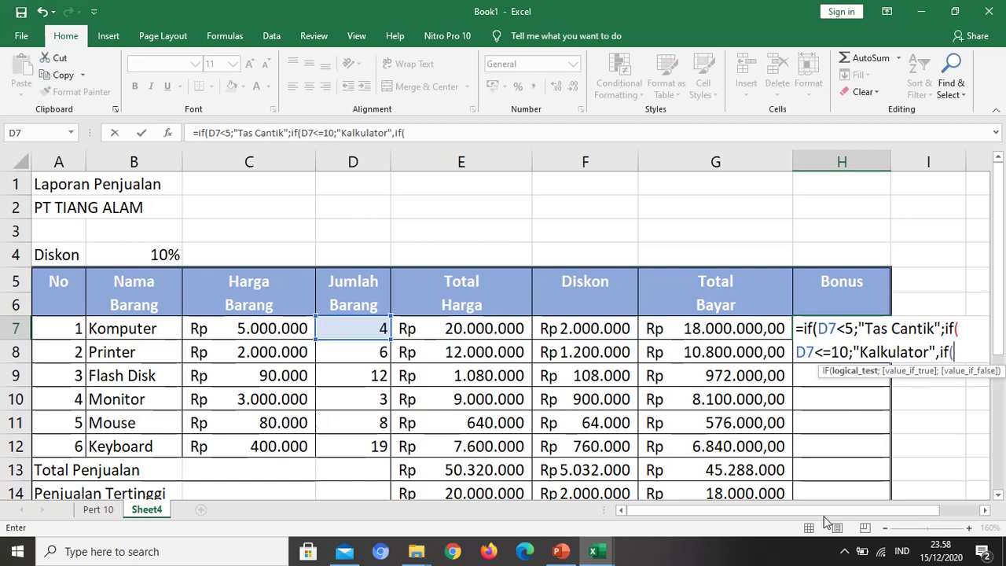
Complete the third nested IF with the test D7<20, returning "HP" or otherwise "-", and close all three parentheses.
{"action": "left_click", "coordinate": [374, 328]}
{"action": "type", "text": "<"}
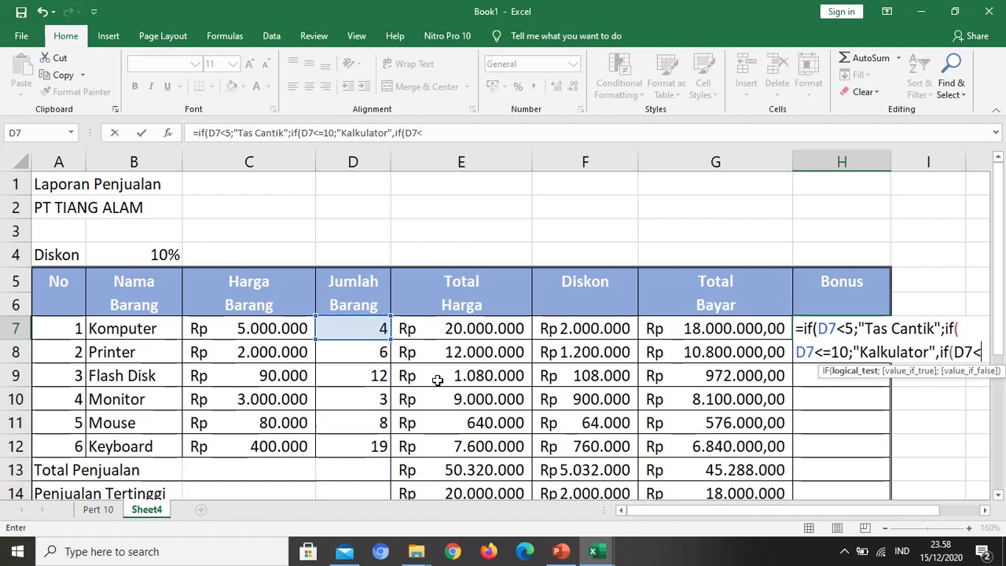
{"action": "type", "text": "20"}
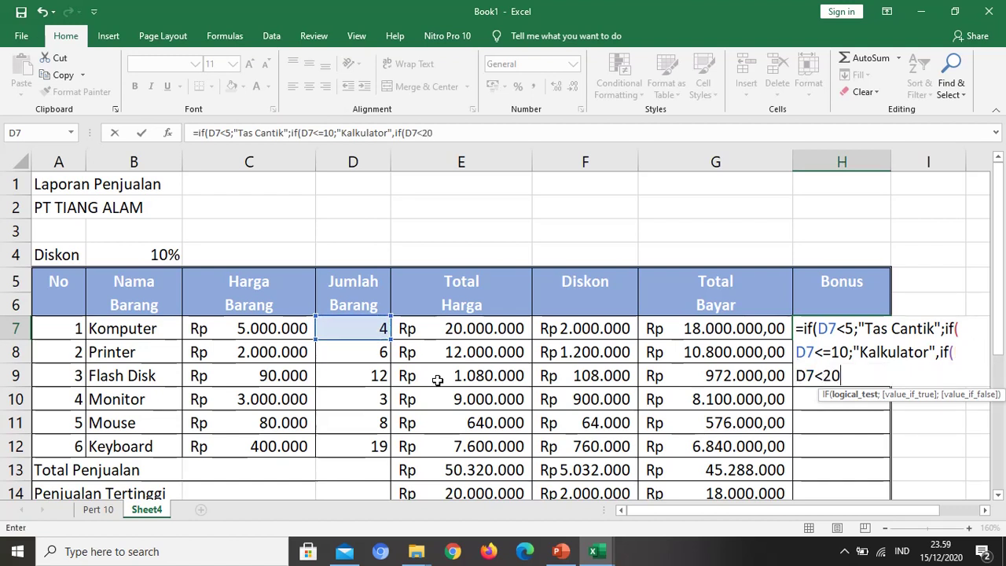
{"action": "type", "text": ";\""}
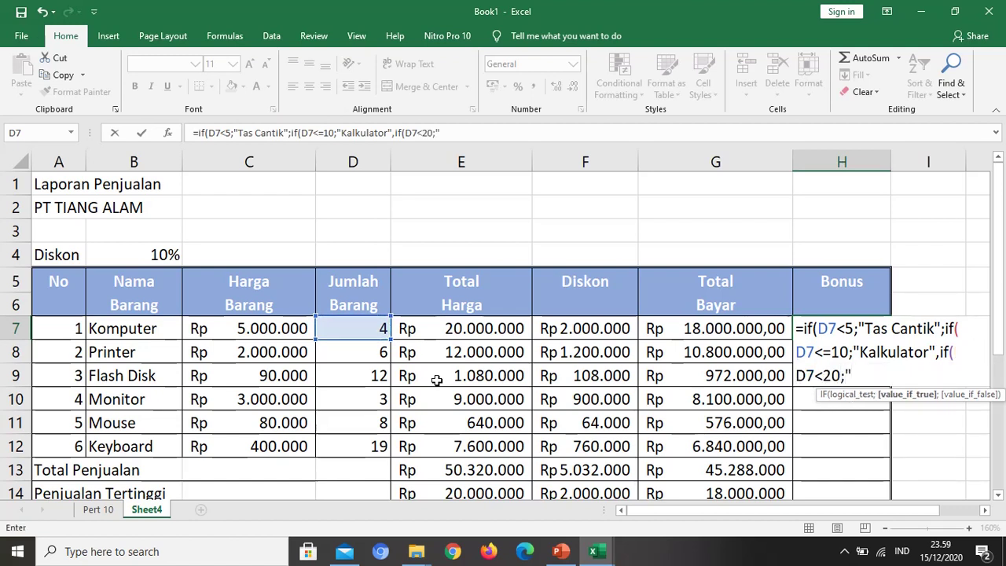
{"action": "type", "text": "HP\","}
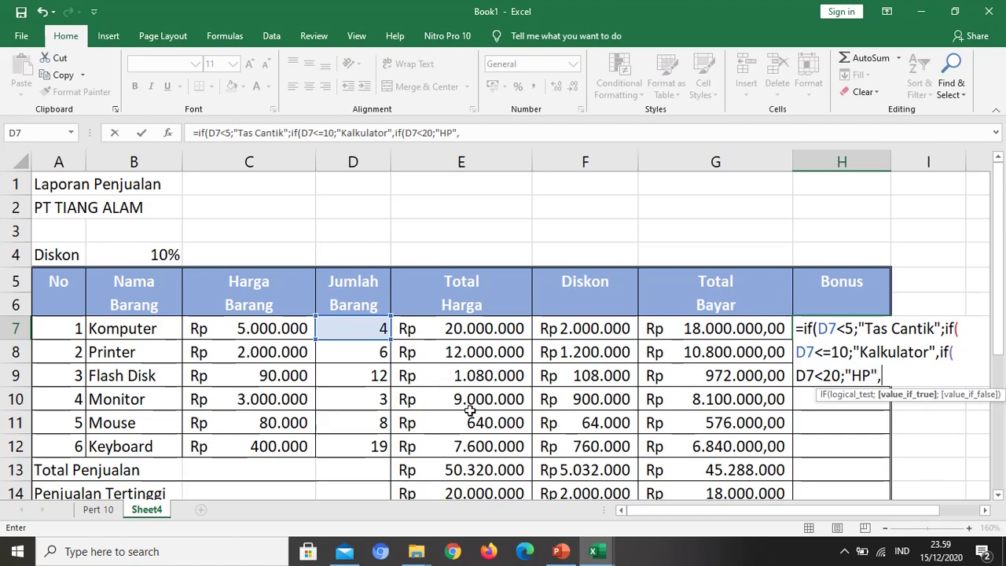
{"action": "key", "text": "BackSpace"}
{"action": "type", "text": ";\"-"}
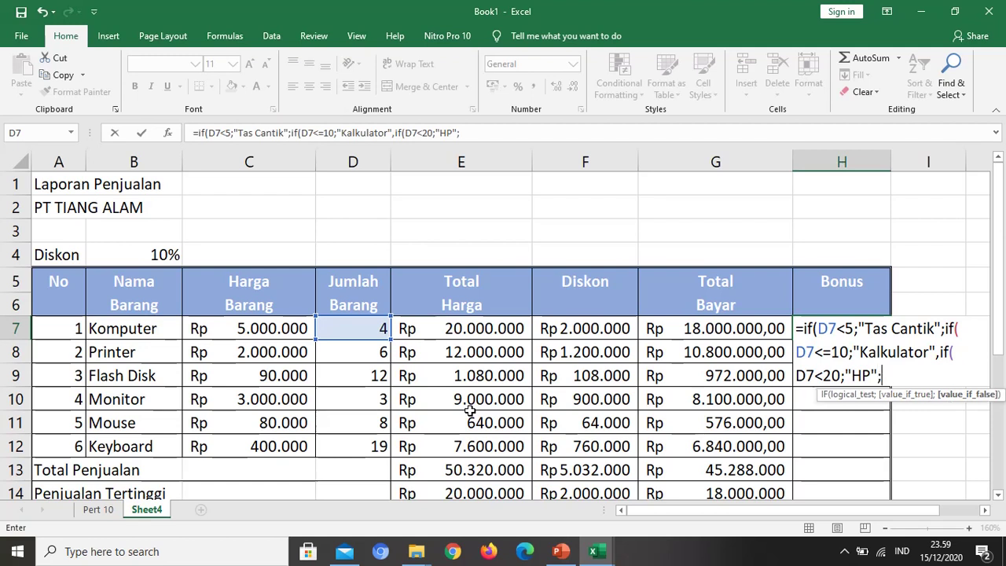
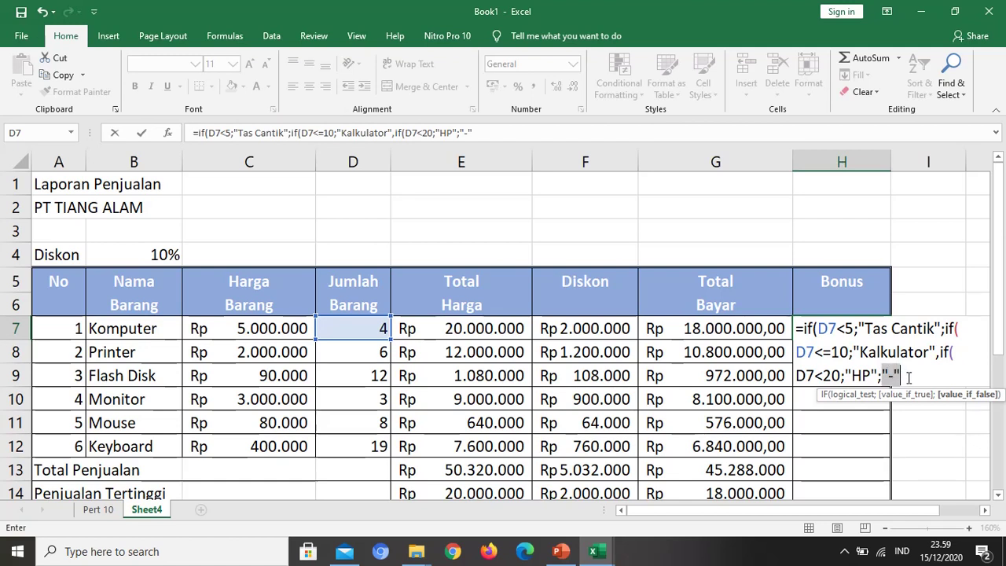
{"action": "left_click", "coordinate": [911, 379]}
{"action": "type", "text": "))"}
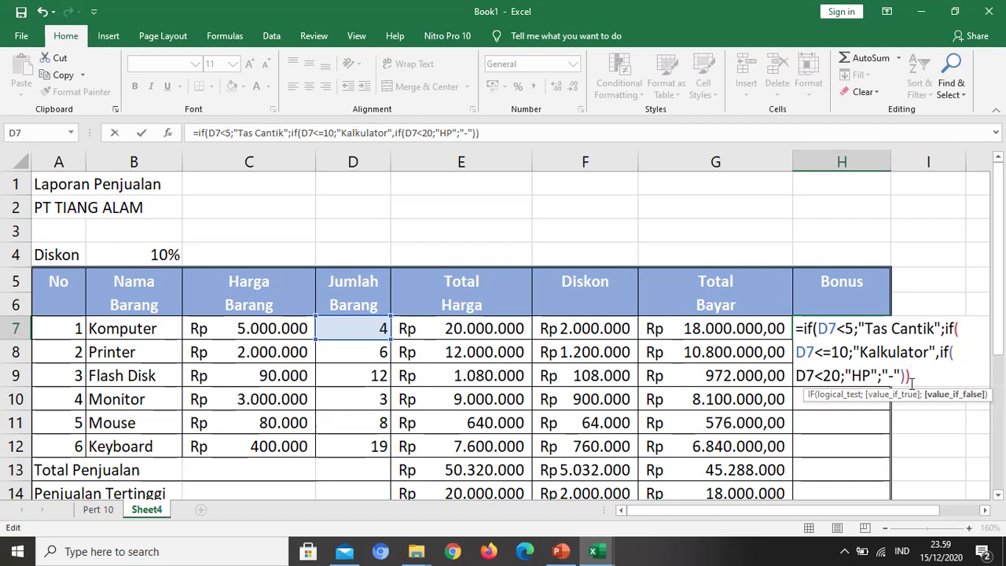
{"action": "type", "text": ")"}
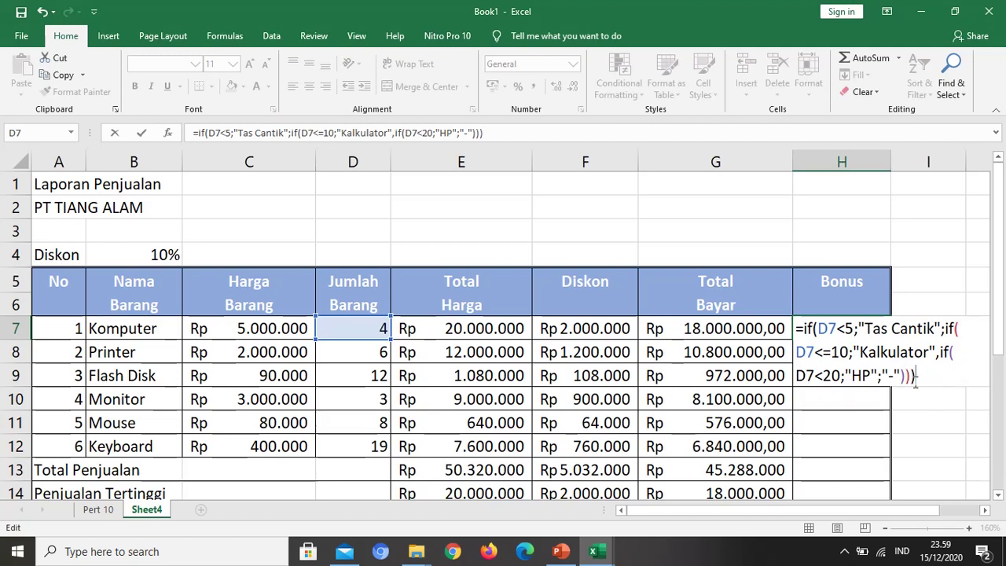
Correct the nested IF formula in H7 by replacing the comma after "Kalkulator" with a semicolon, and enter it.
{"action": "key", "text": "Return"}
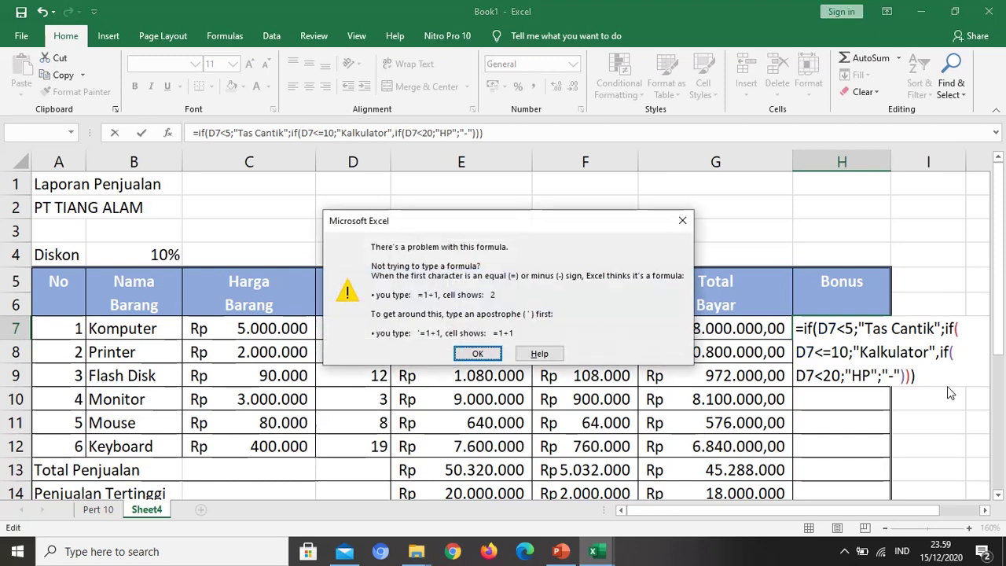
{"action": "key", "text": "Return"}
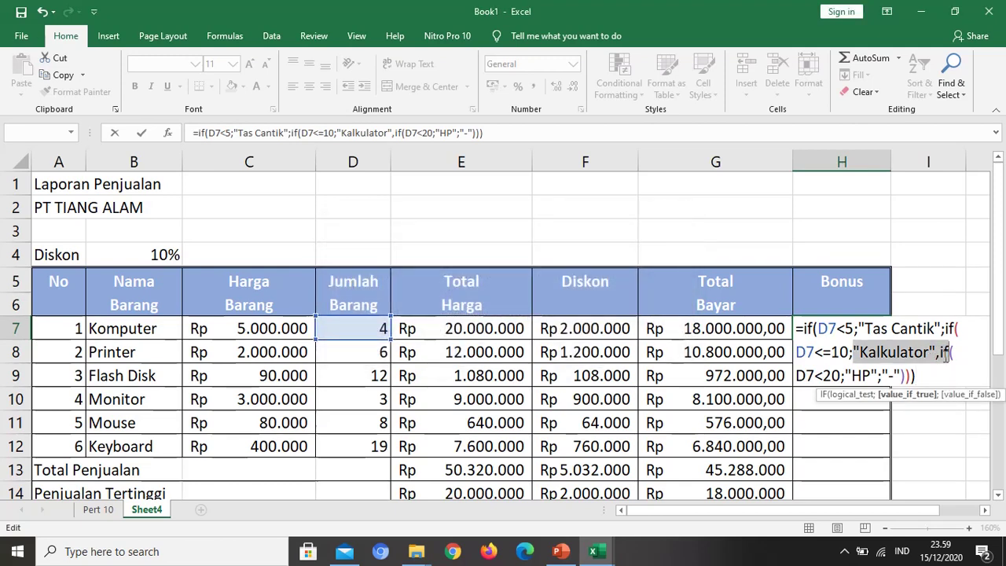
{"action": "left_click", "coordinate": [941, 353]}
{"action": "key", "text": "BackSpace"}
{"action": "type", "text": ","}
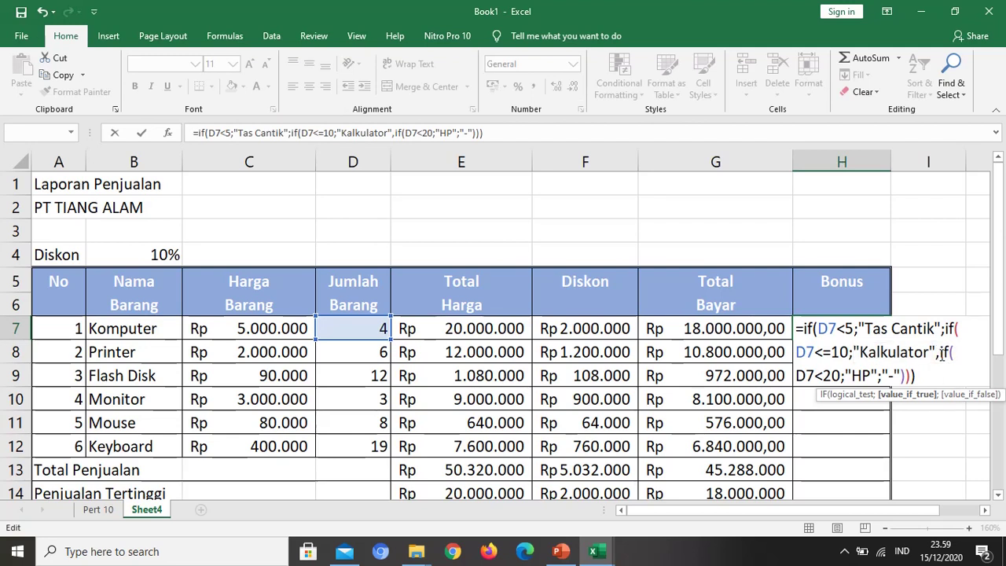
{"action": "key", "text": "BackSpace"}
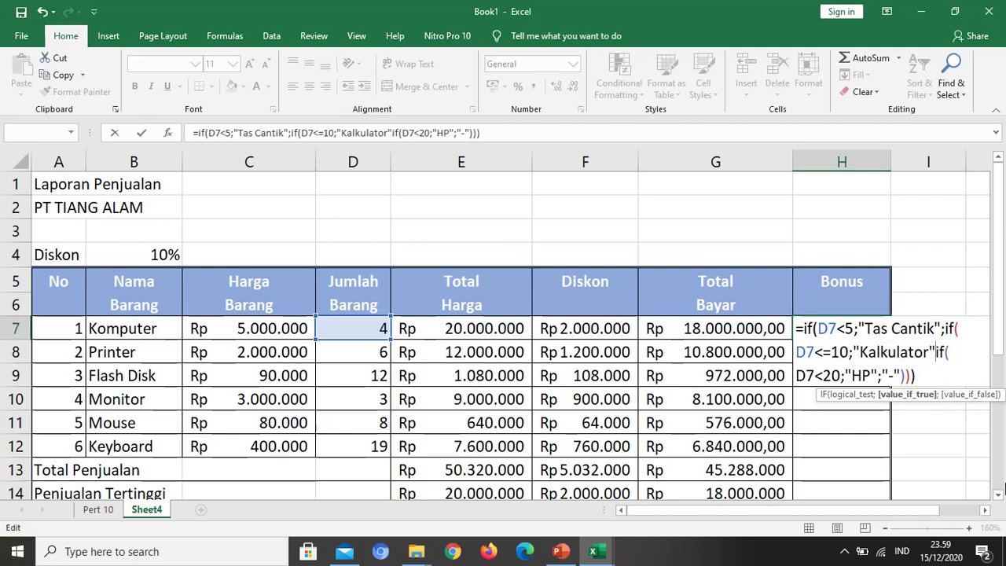
{"action": "type", "text": ";"}
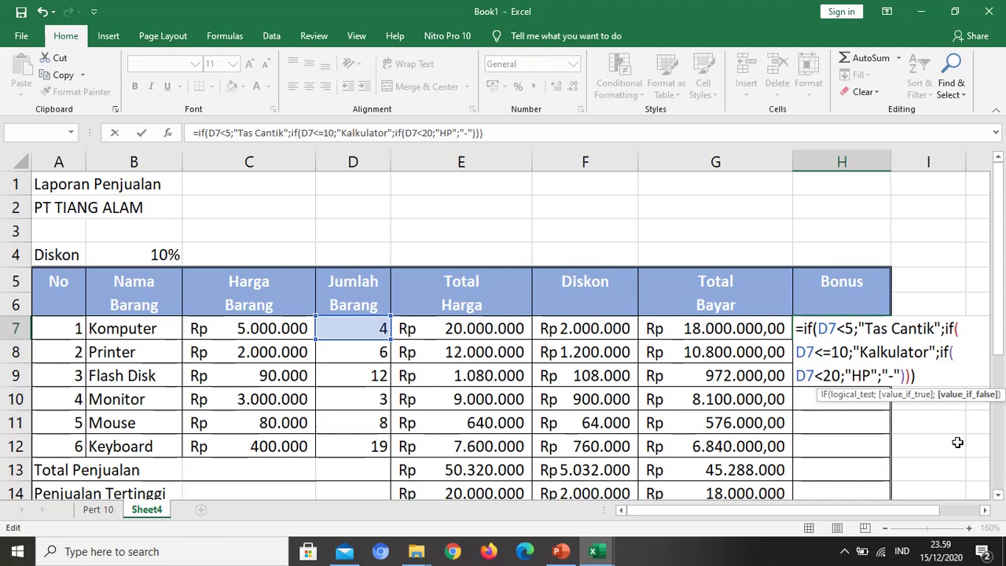
{"action": "key", "text": "Return"}
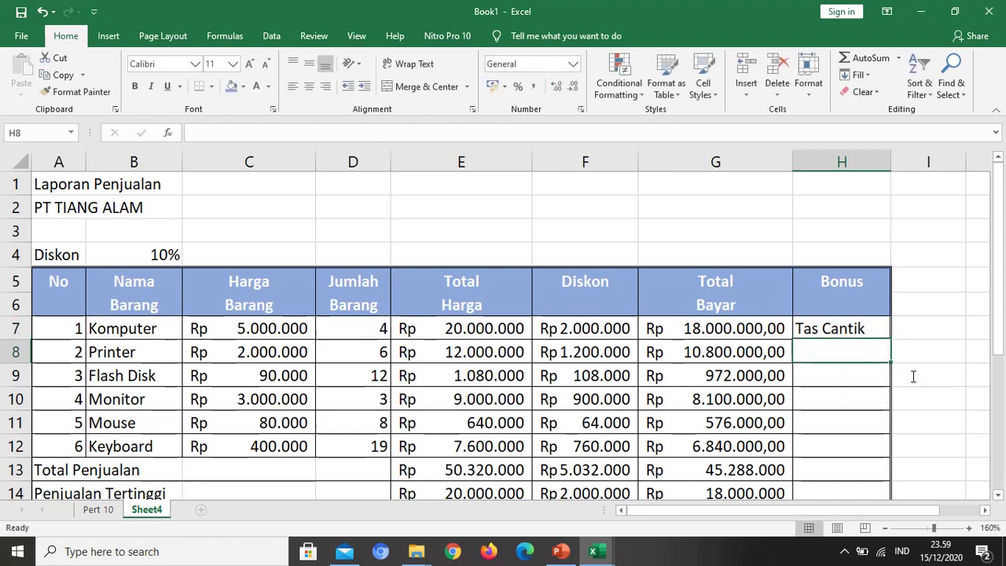
Fill the Bonus formula from H7 down through H12.
{"action": "left_click", "coordinate": [850, 323]}
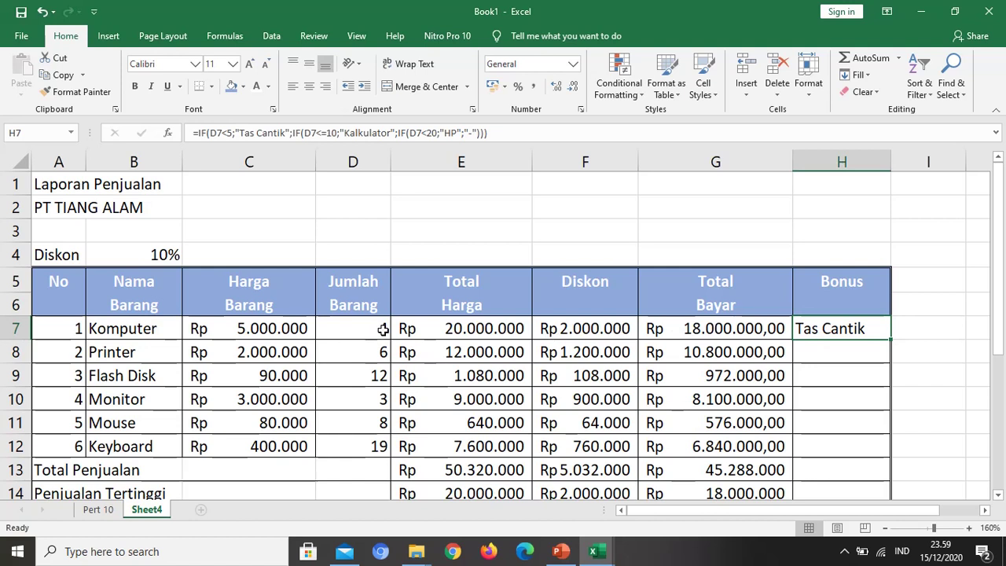
{"action": "left_click_drag", "start_coordinate": [889, 341], "coordinate": [886, 461]}
{"action": "left_click", "coordinate": [831, 355]}
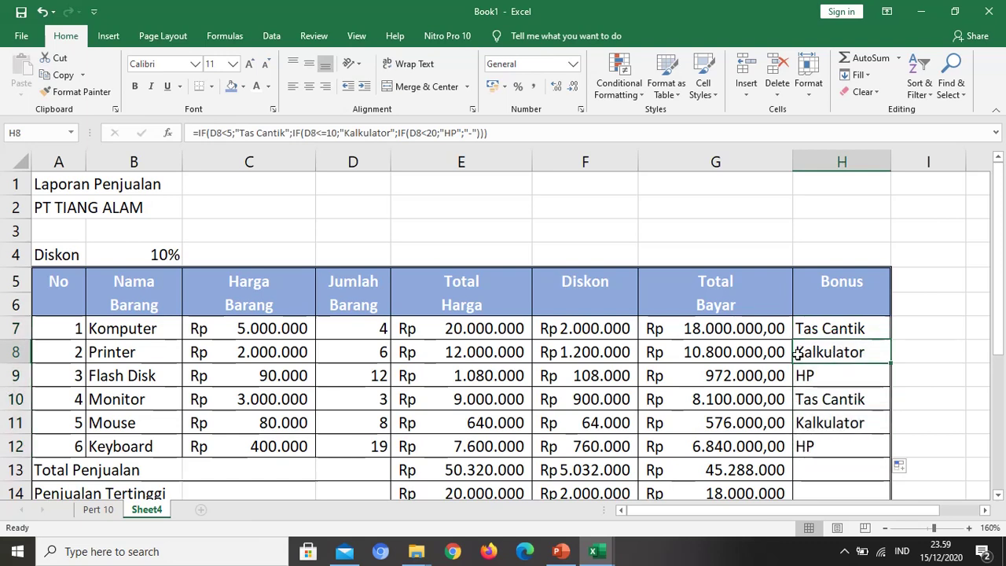
Check the Bonus column's results and formulas against the Jumlah Barang quantities and the bonus criteria below the table.
{"action": "scroll", "coordinate": [381, 358], "scroll_direction": "down", "scroll_amount": 1}
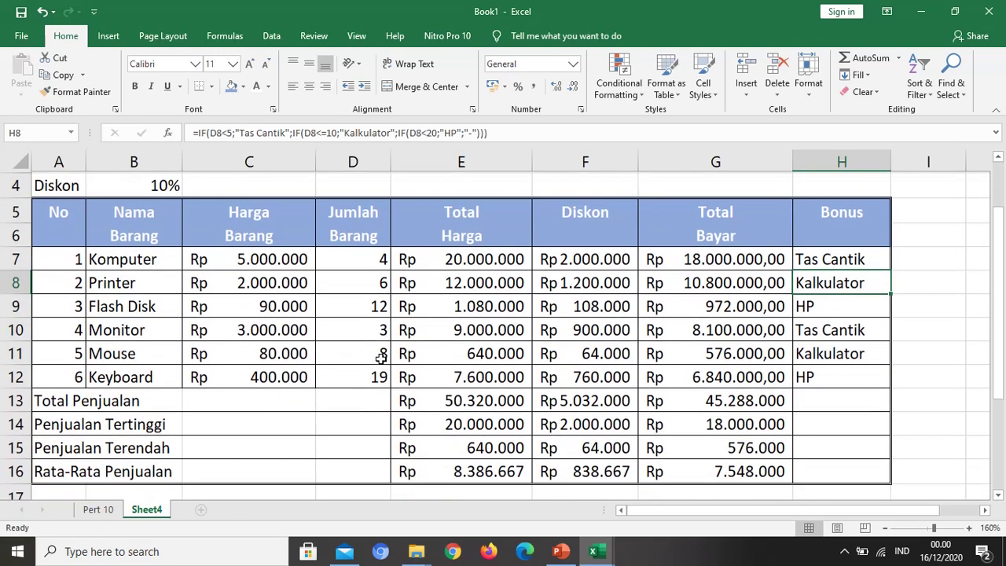
{"action": "scroll", "coordinate": [382, 355], "scroll_direction": "up", "scroll_amount": 1}
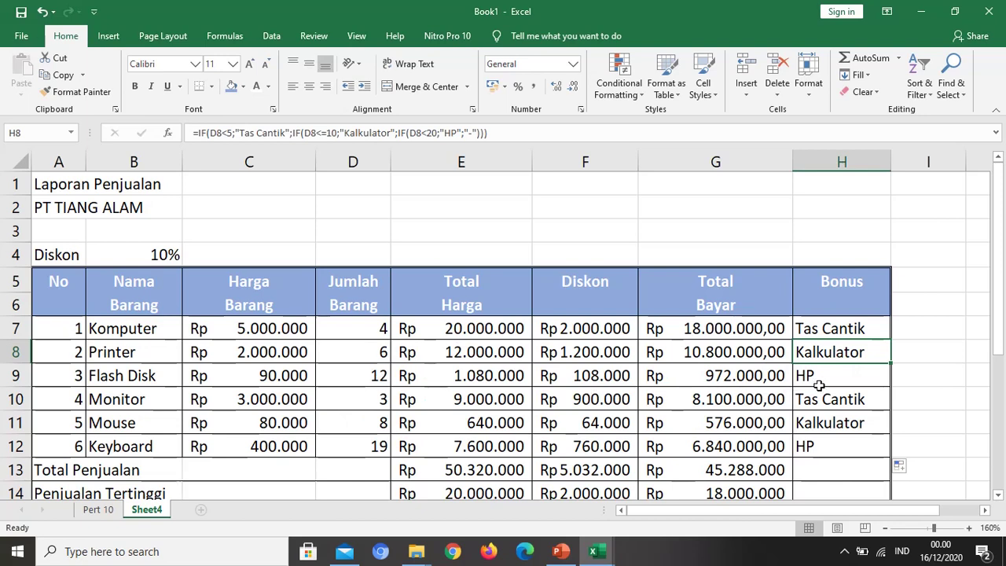
{"action": "left_click", "coordinate": [819, 448]}
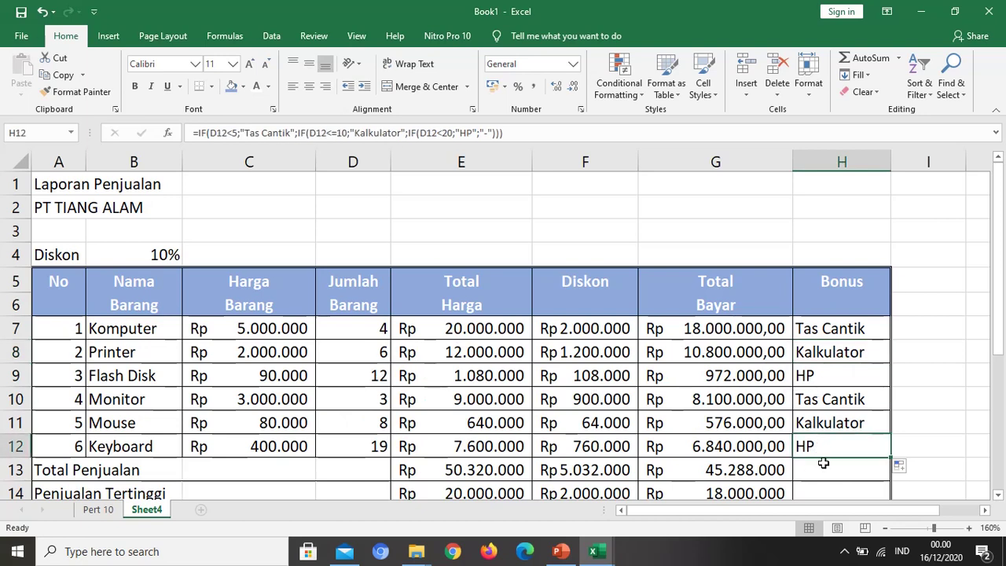
{"action": "scroll", "coordinate": [825, 461], "scroll_direction": "down", "scroll_amount": 1}
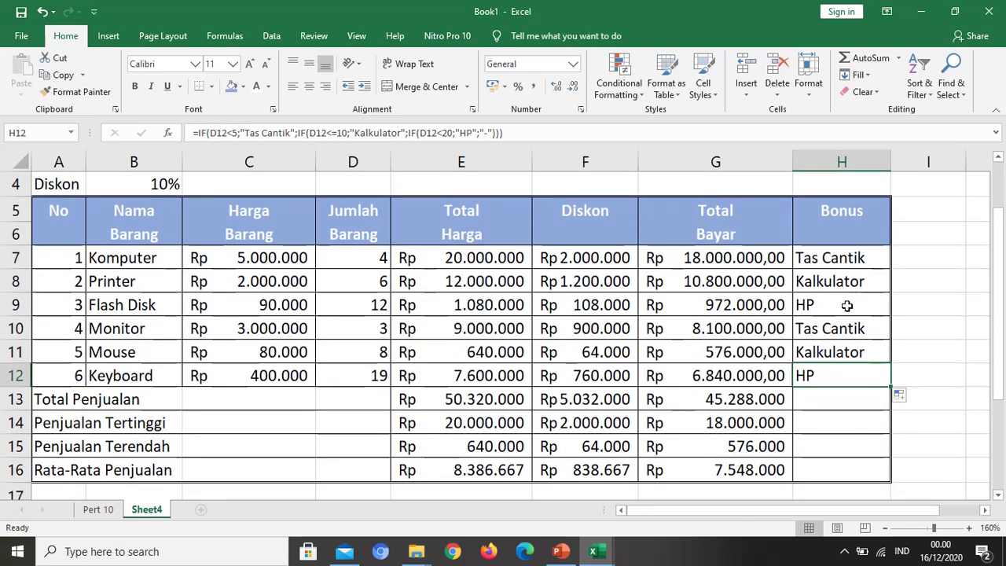
{"action": "left_click", "coordinate": [826, 259]}
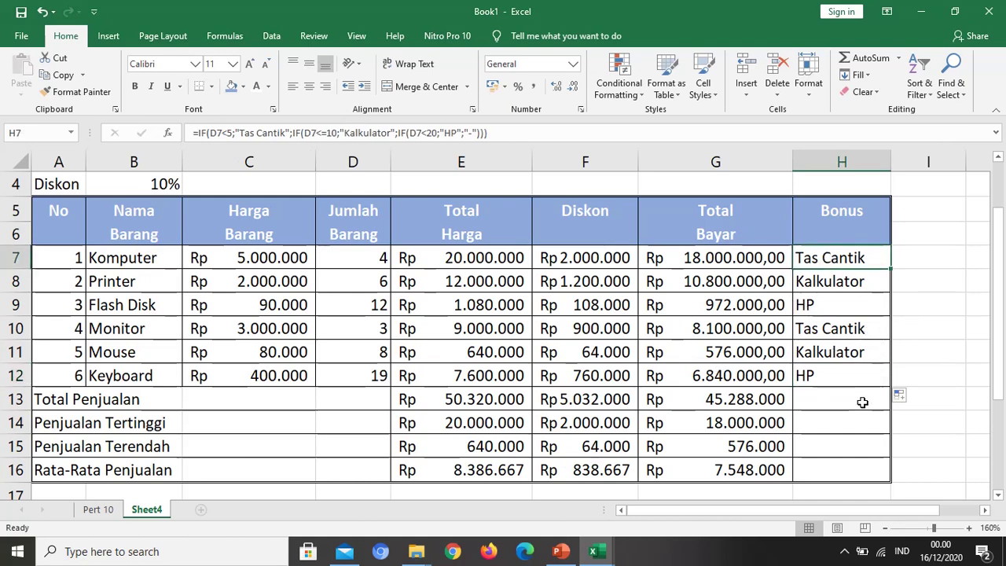
{"action": "scroll", "coordinate": [833, 298], "scroll_direction": "down", "scroll_amount": 1}
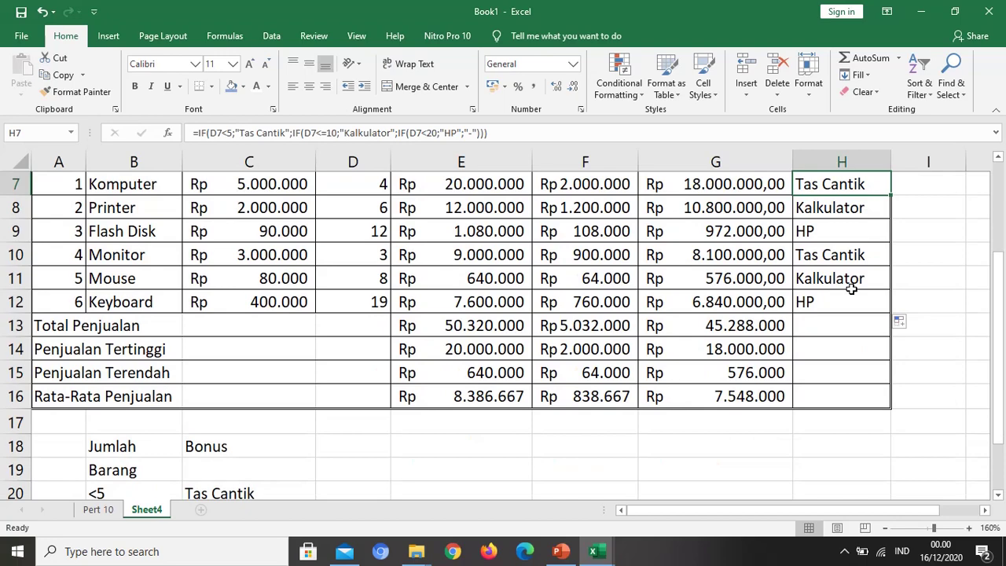
{"action": "scroll", "coordinate": [852, 288], "scroll_direction": "up", "scroll_amount": 1}
{"action": "scroll", "coordinate": [854, 350], "scroll_direction": "down", "scroll_amount": 1}
{"action": "scroll", "coordinate": [852, 370], "scroll_direction": "up", "scroll_amount": 1}
Switch to PowerPoint to check the Pertemuan 10 topic list, and return to the Book1 workbook in Excel.
{"action": "left_click", "coordinate": [561, 551]}
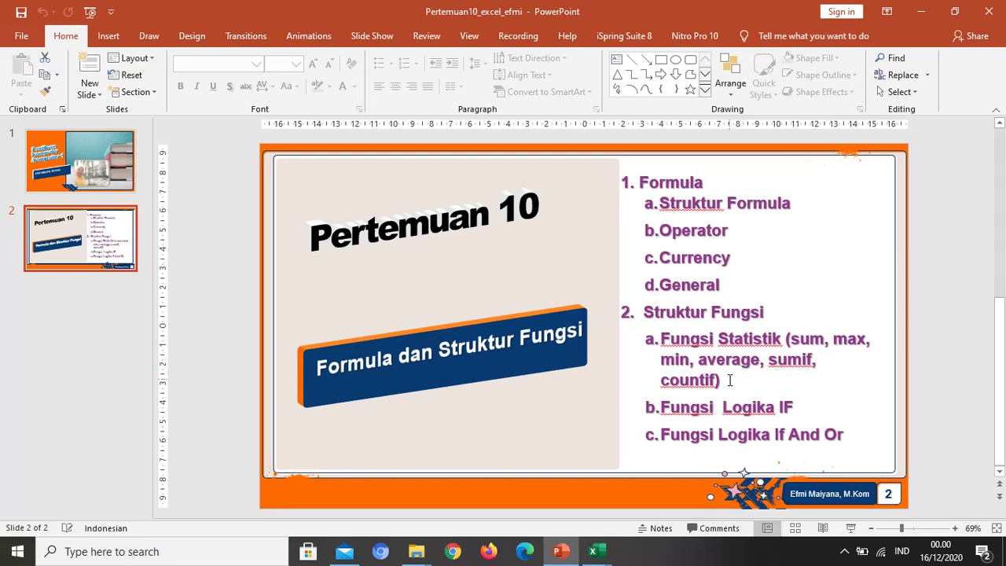
{"action": "mouse_move", "coordinate": [595, 551]}
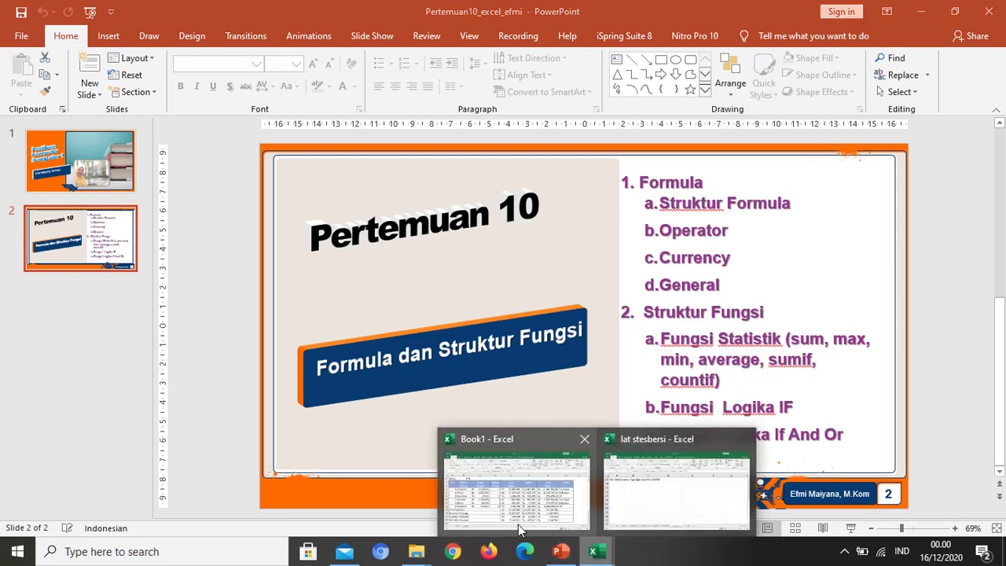
{"action": "left_click", "coordinate": [519, 515]}
Enter the heading Total in D18 with the labels Tas Cantik, HP and Kalkulator in D19:D21.
{"action": "scroll", "coordinate": [495, 427], "scroll_direction": "down", "scroll_amount": 1}
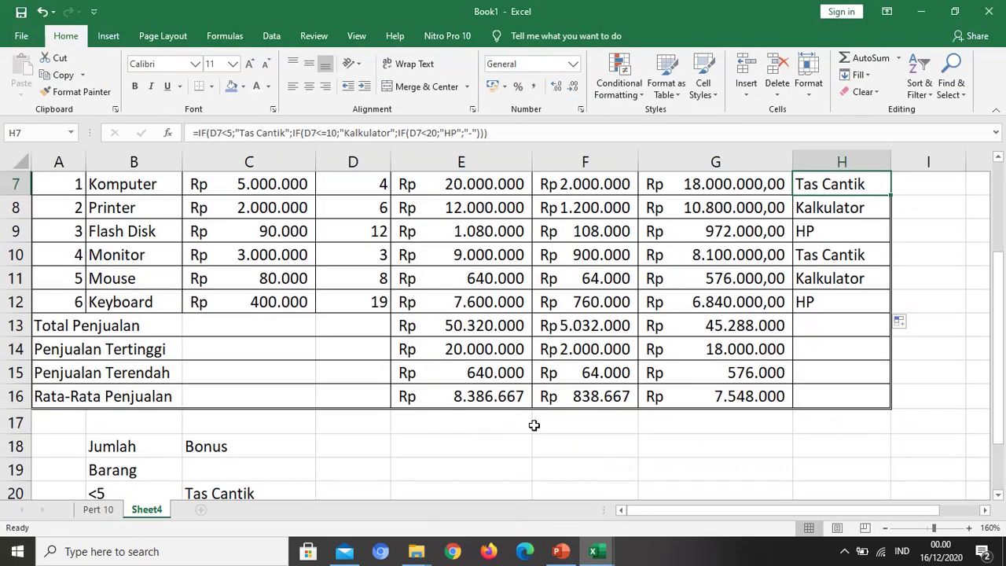
{"action": "left_click", "coordinate": [381, 449]}
{"action": "type", "text": "Total"}
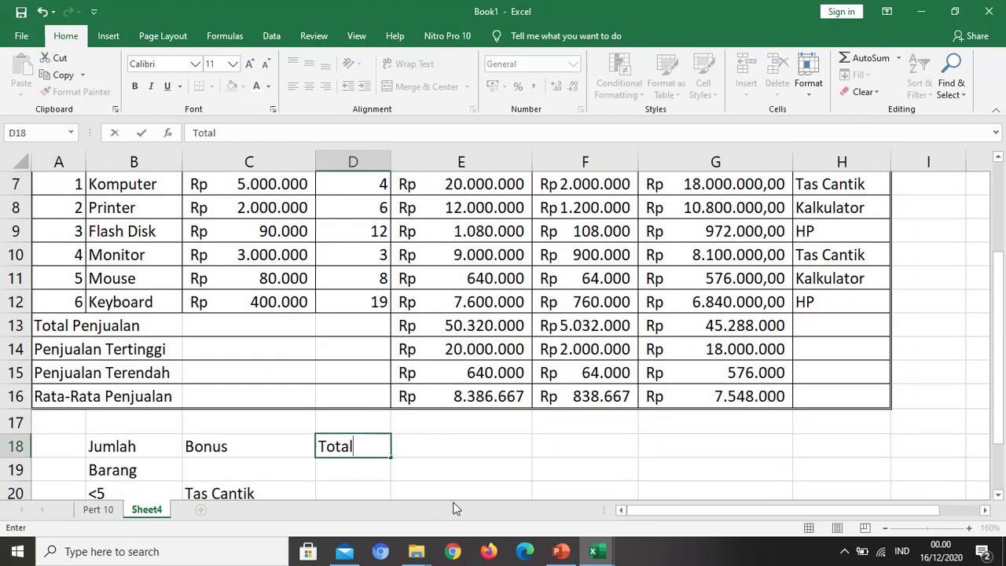
{"action": "key", "text": "Return"}
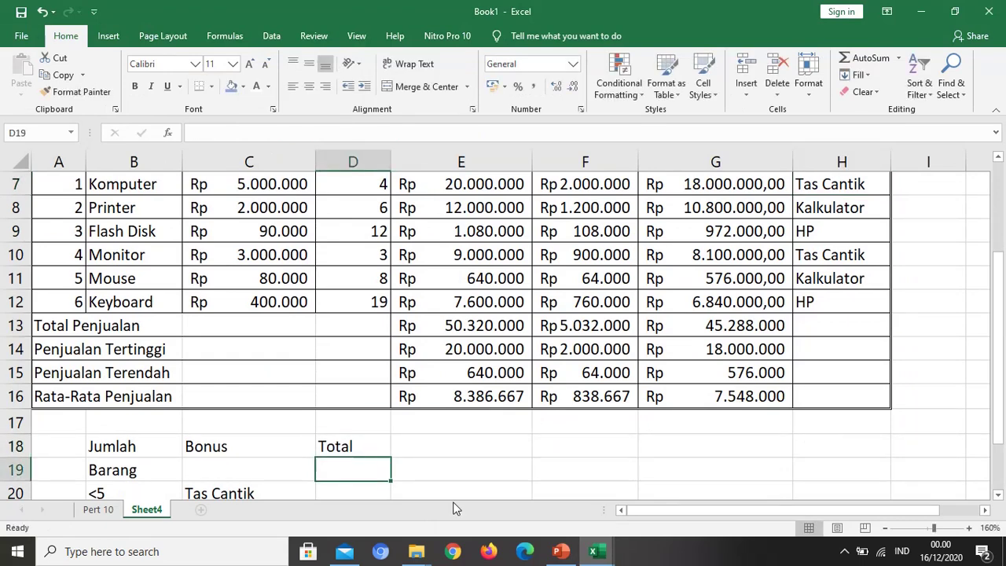
{"action": "type", "text": "Tas Cantik"}
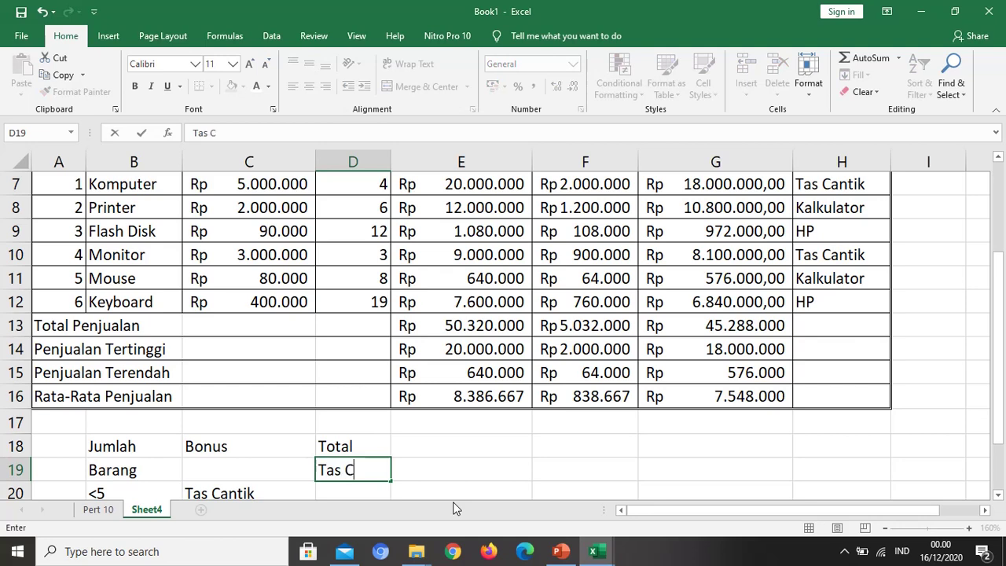
{"action": "key", "text": "ctrl+Return"}
{"action": "key", "text": "Return"}
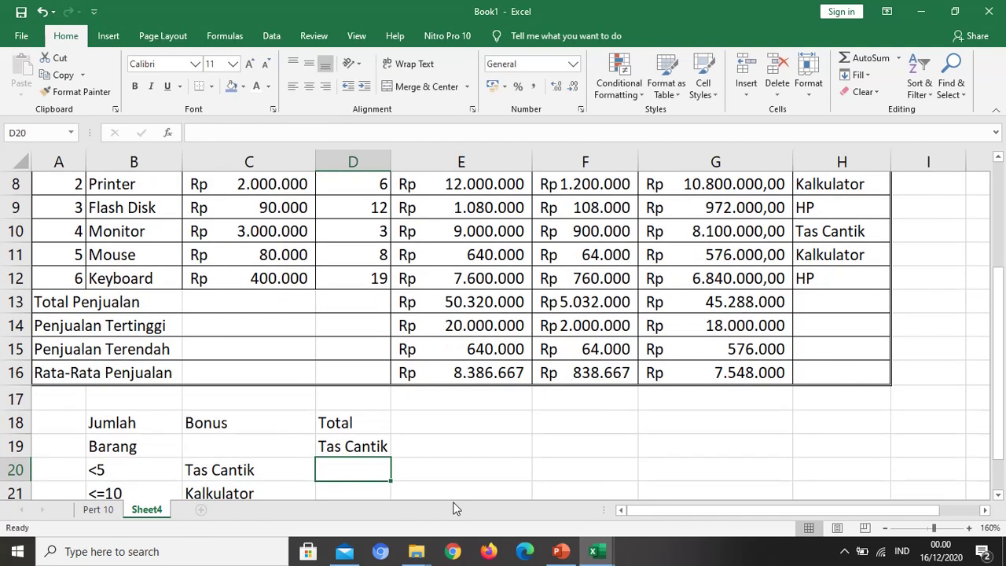
{"action": "type", "text": "HP"}
{"action": "key", "text": "Return"}
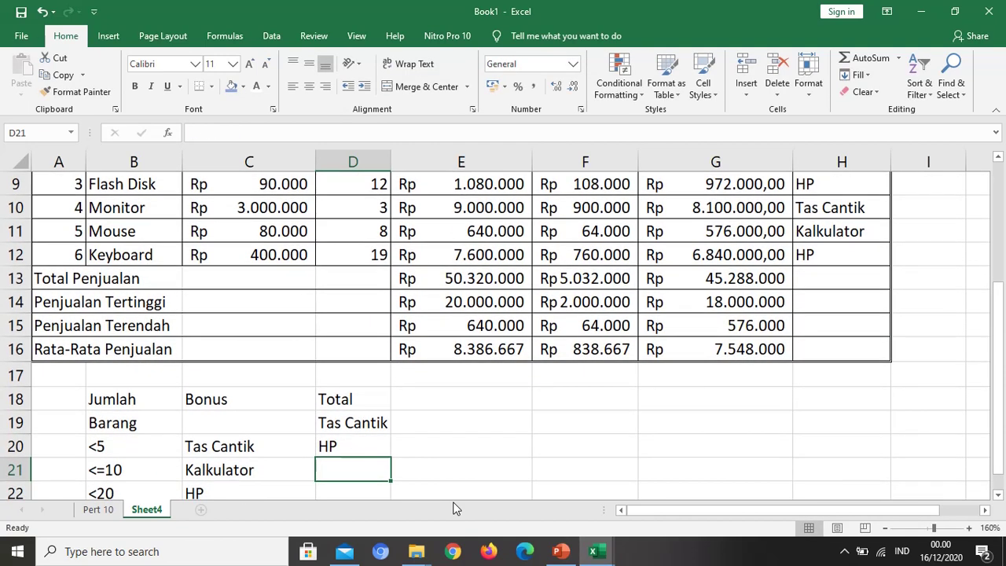
{"action": "type", "text": "Kalkula"}
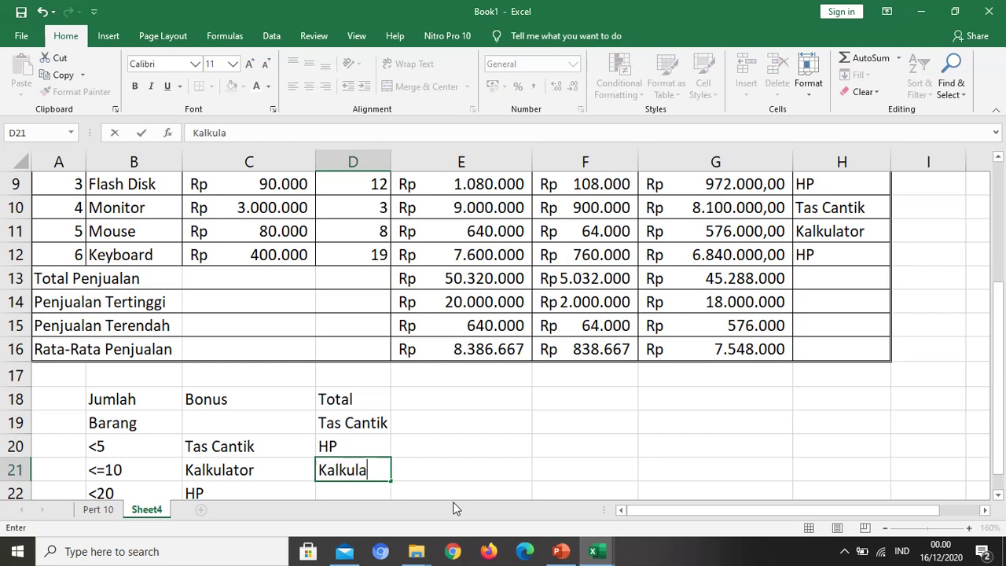
{"action": "type", "text": "tor"}
Replace the heading in D18 with Bonus and enter the heading Total in E18.
{"action": "key", "text": "Up"}
{"action": "key", "text": "Up"}
{"action": "key", "text": "Up"}
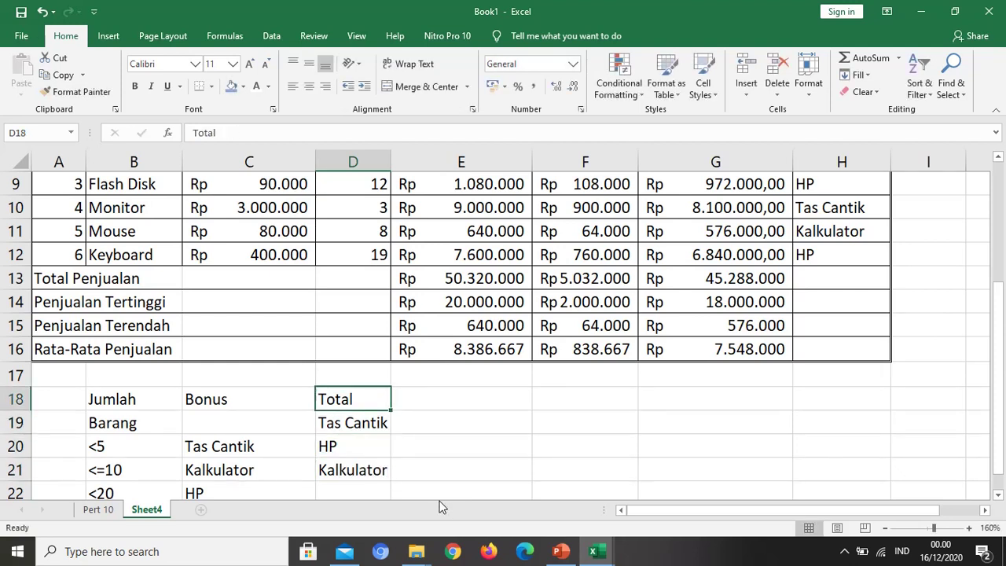
{"action": "key", "text": "Right"}
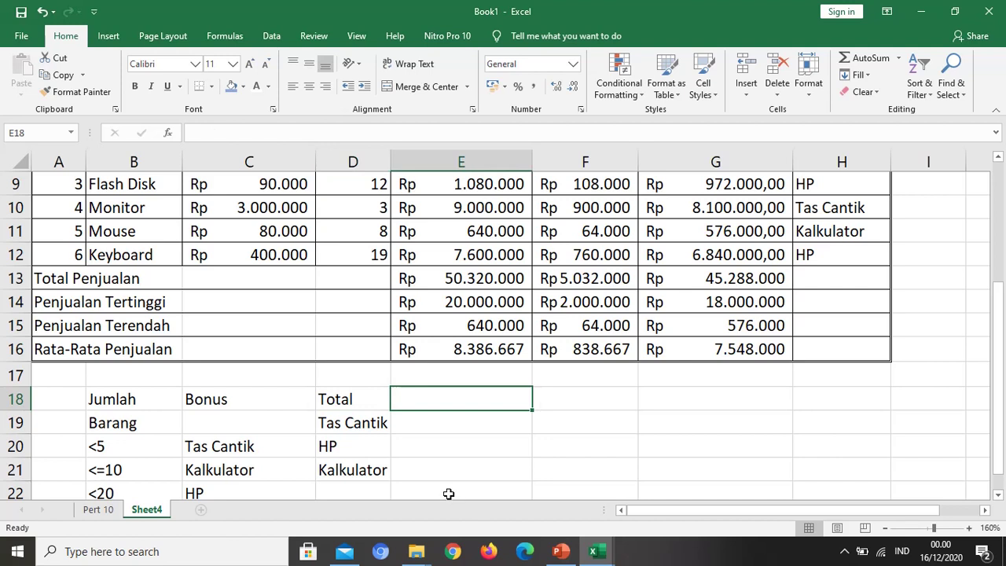
{"action": "key", "text": "Left"}
{"action": "type", "text": "Bonus"}
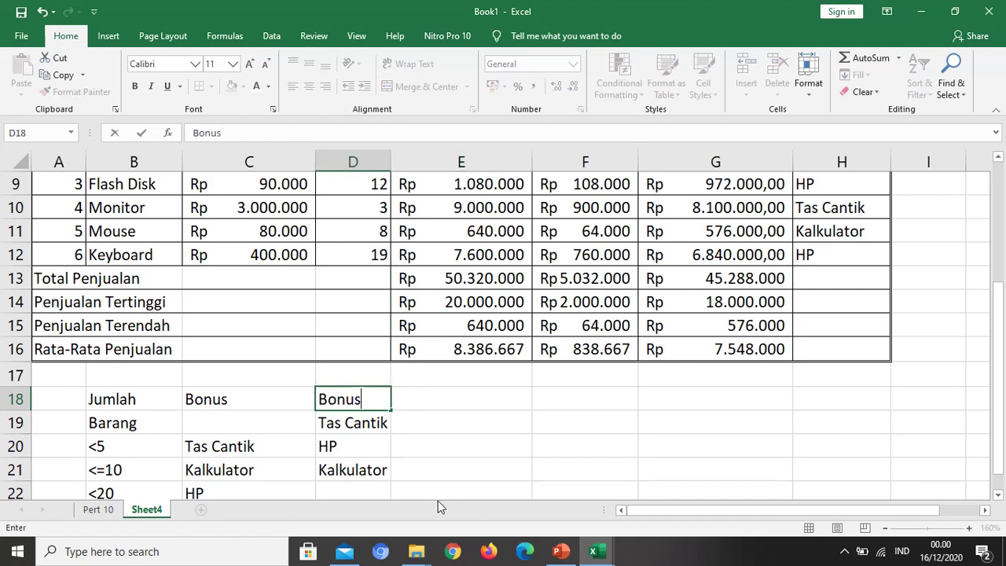
{"action": "key", "text": "Right"}
{"action": "type", "text": "Total"}
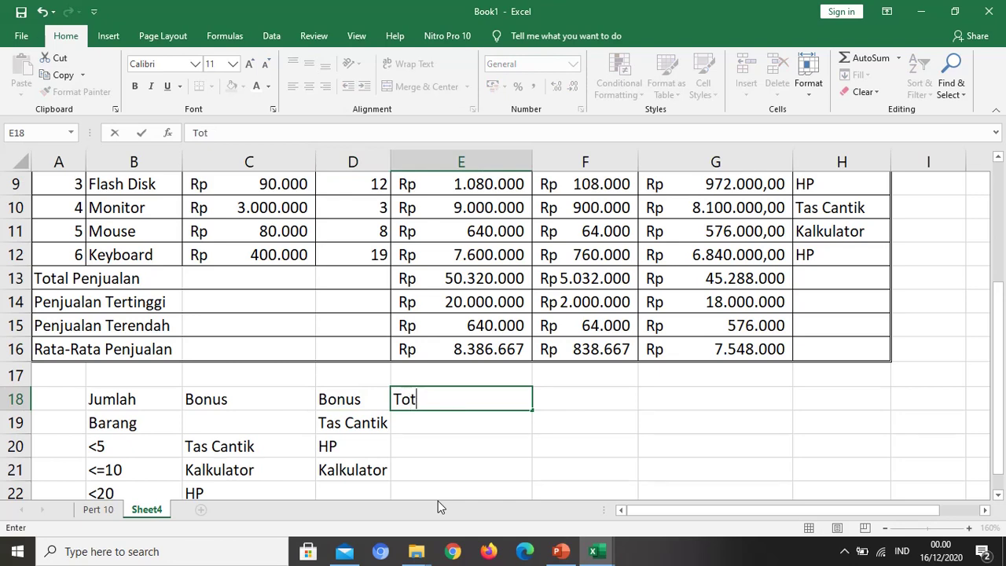
{"action": "left_click", "coordinate": [470, 456]}
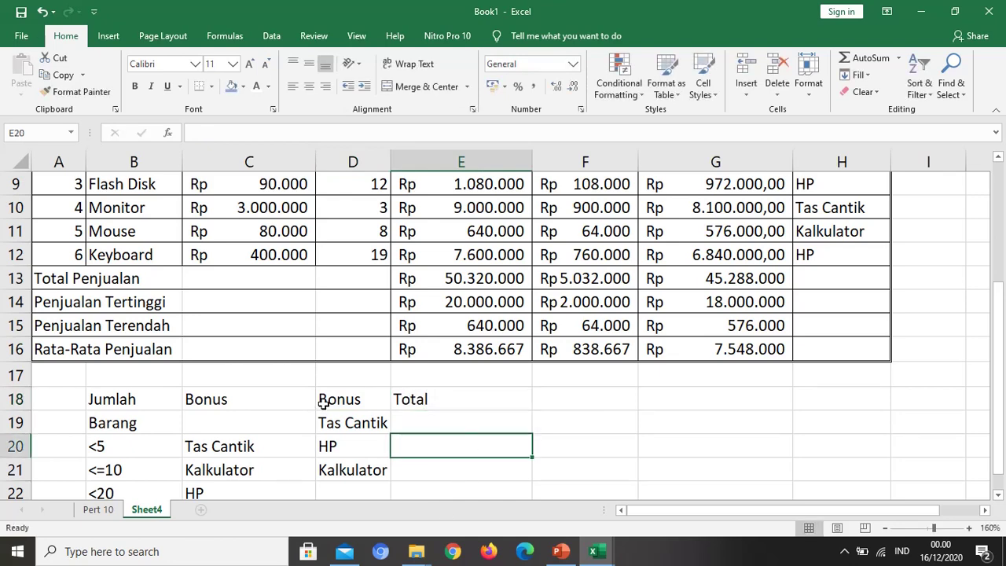
Apply outline and inside borders to D18:E21 and widen column D slightly.
{"action": "left_click_drag", "start_coordinate": [324, 402], "coordinate": [440, 466]}
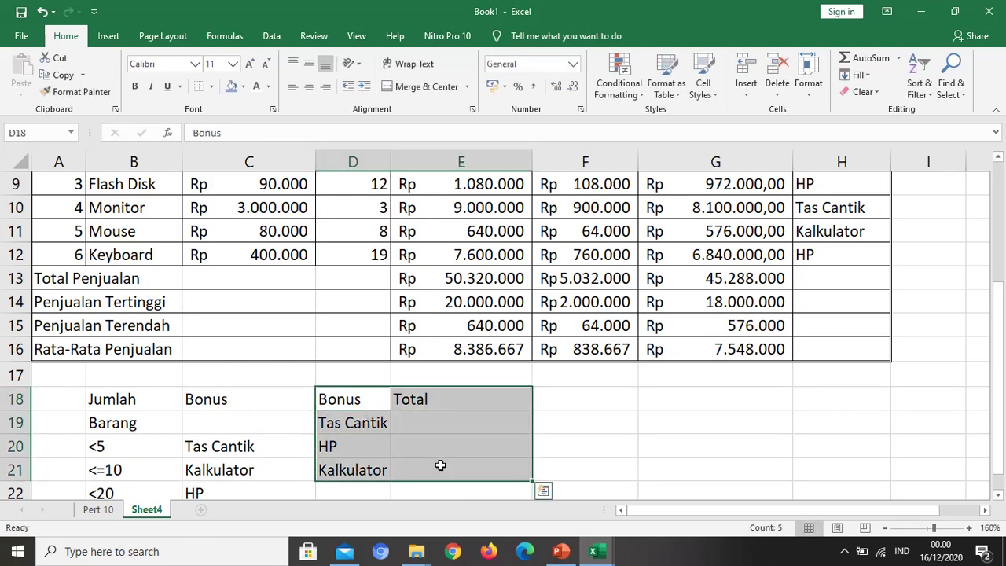
{"action": "key", "text": "ctrl+1"}
{"action": "left_click", "coordinate": [514, 161]}
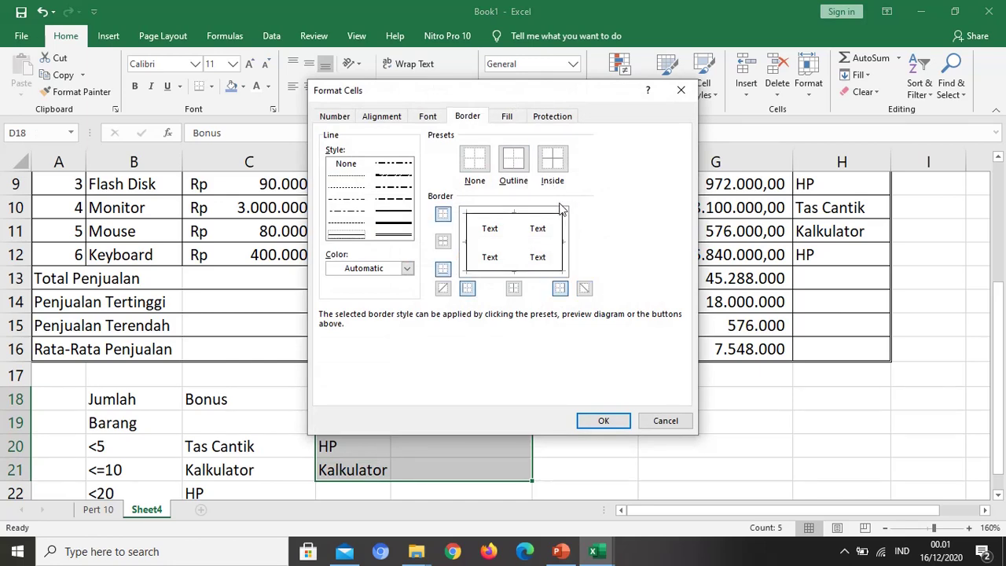
{"action": "left_click", "coordinate": [553, 161]}
{"action": "left_click", "coordinate": [615, 421]}
{"action": "left_click", "coordinate": [464, 428]}
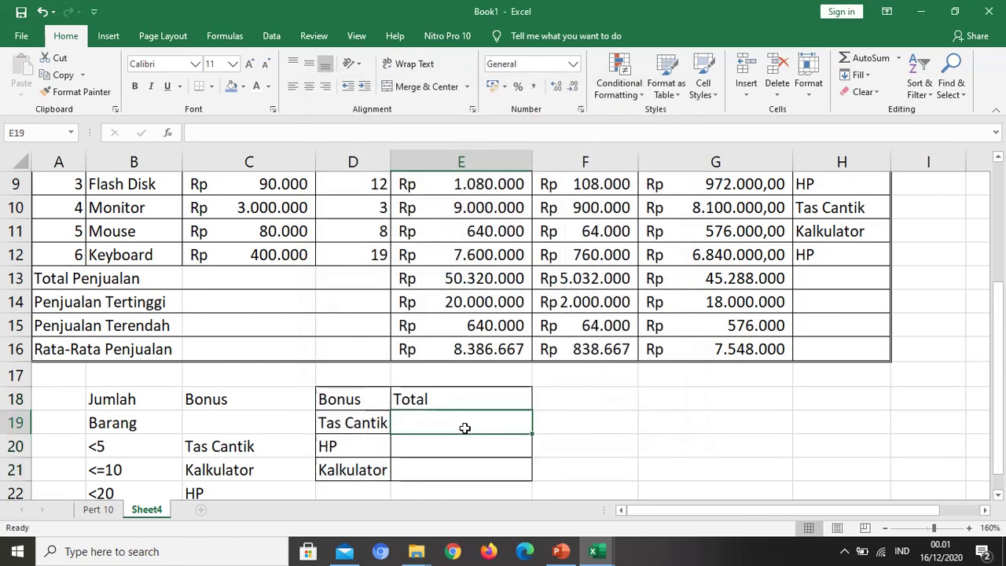
{"action": "left_click_drag", "start_coordinate": [391, 162], "coordinate": [395, 171]}
{"action": "scroll", "coordinate": [944, 447], "scroll_direction": "up", "scroll_amount": 3}
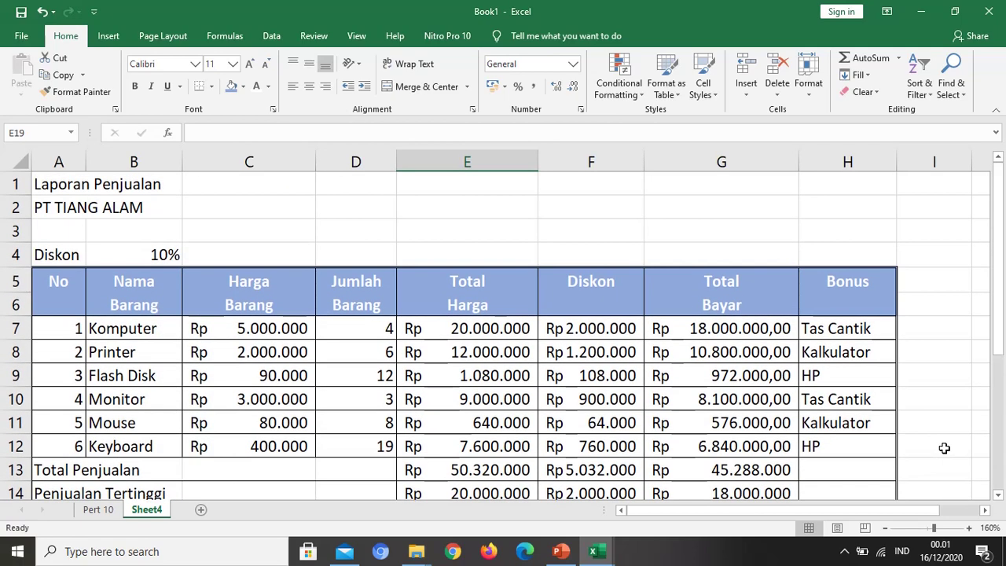
{"action": "scroll", "coordinate": [944, 448], "scroll_direction": "down", "scroll_amount": 1}
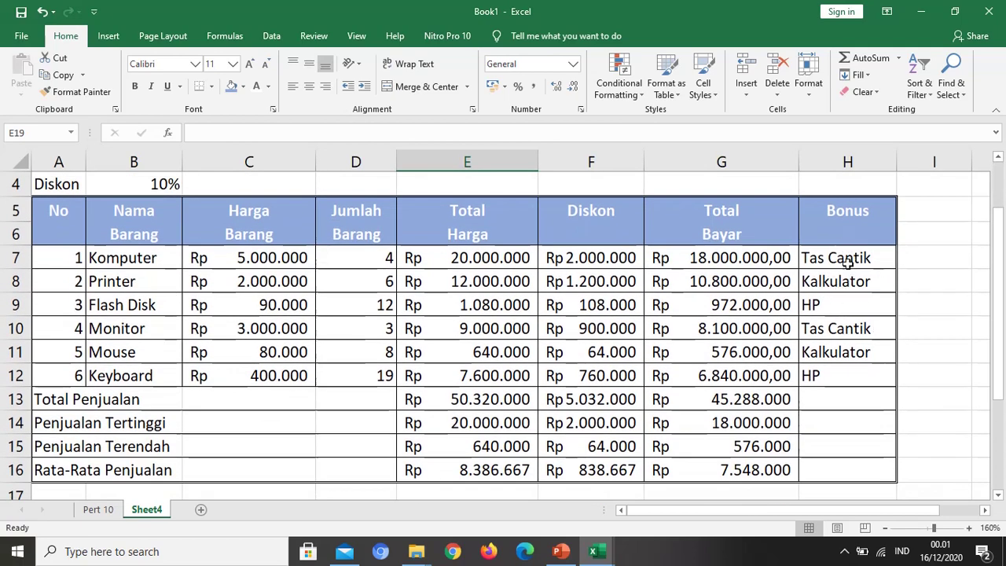
{"action": "scroll", "coordinate": [773, 404], "scroll_direction": "down", "scroll_amount": 2}
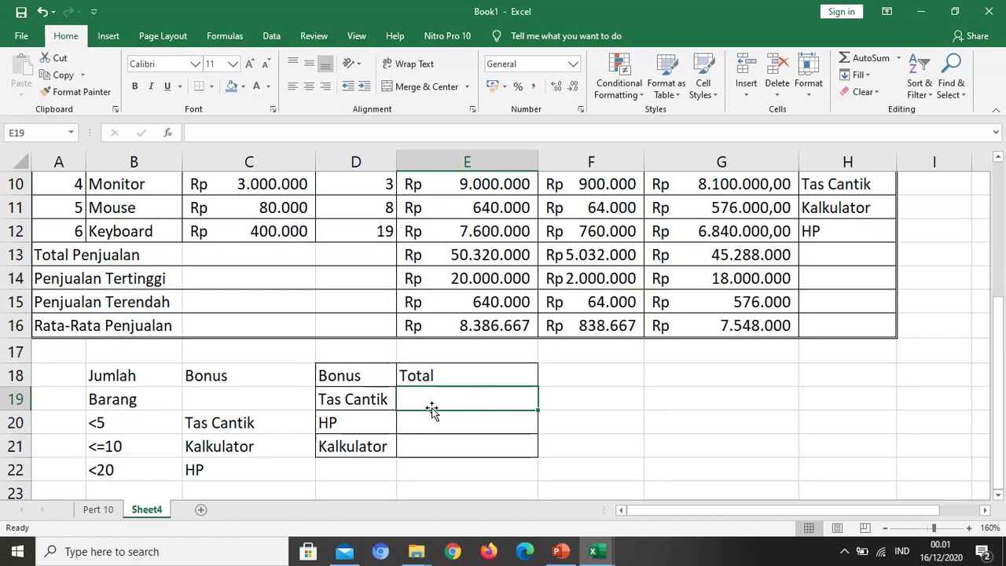
{"action": "type", "text": "coun"}
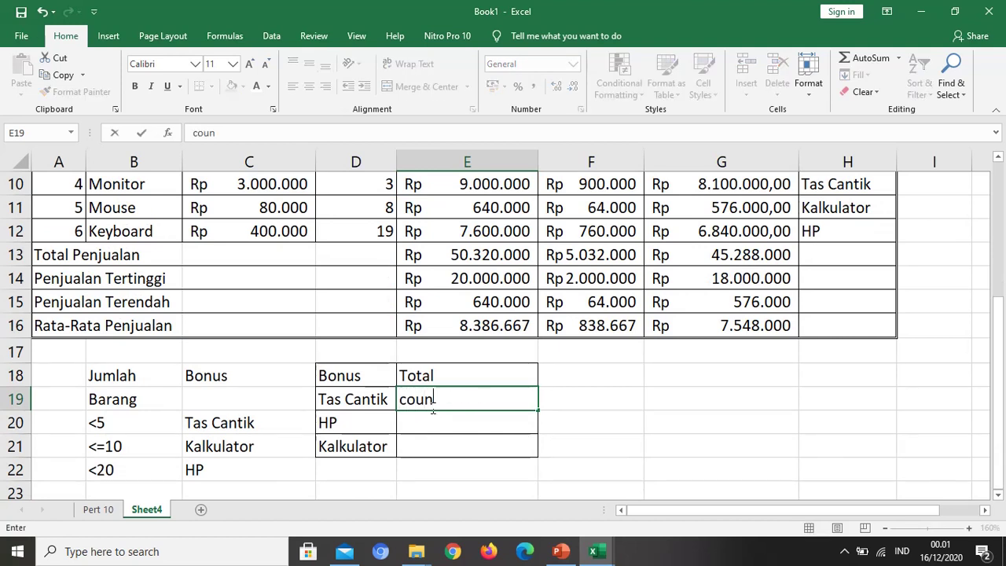
{"action": "type", "text": "tif"}
{"action": "key", "text": "BackSpace"}
{"action": "key", "text": "BackSpace"}
{"action": "key", "text": "BackSpace"}
{"action": "key", "text": "BackSpace"}
{"action": "key", "text": "BackSpace"}
{"action": "key", "text": "BackSpace"}
{"action": "key", "text": "BackSpace"}
Enter =COUNTIF(H7:H12;D19) in E19 to count the Tas Cantik bonuses.
{"action": "type", "text": "=counti"}
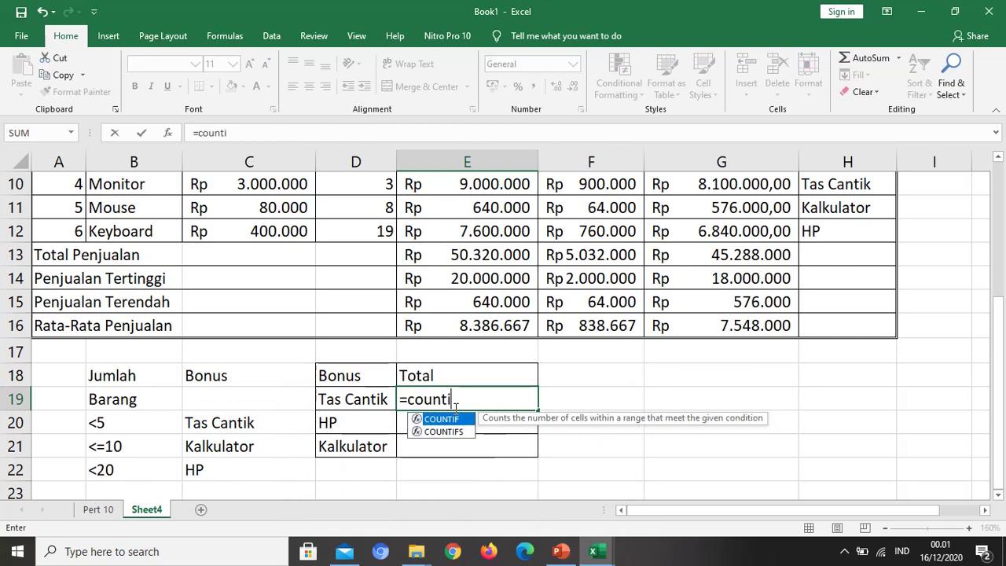
{"action": "type", "text": "f("}
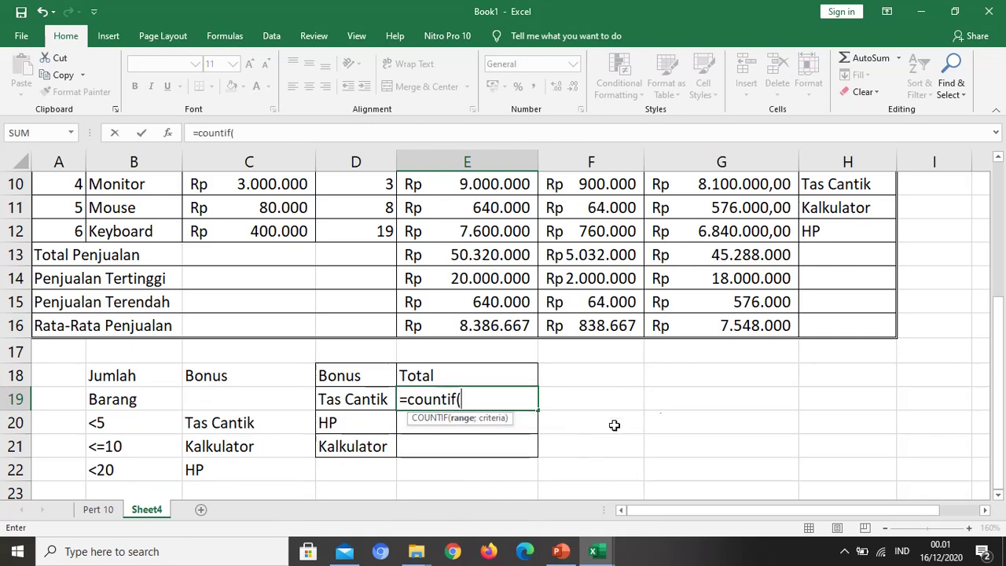
{"action": "scroll", "coordinate": [745, 358], "scroll_direction": "up", "scroll_amount": 1}
{"action": "scroll", "coordinate": [826, 227], "scroll_direction": "up", "scroll_amount": 1}
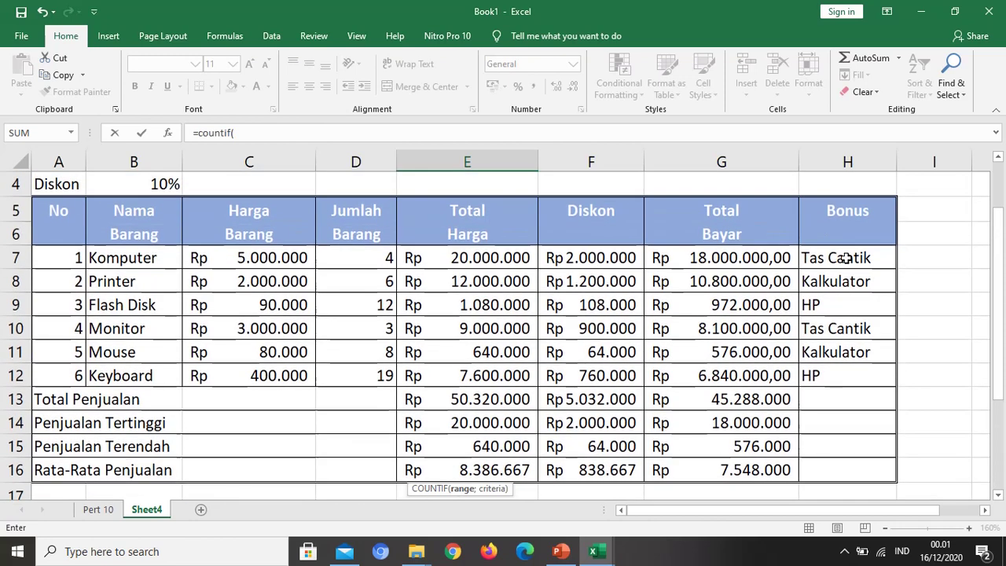
{"action": "left_click", "coordinate": [848, 266]}
{"action": "left_click_drag", "start_coordinate": [847, 268], "coordinate": [853, 338]}
{"action": "left_click_drag", "start_coordinate": [857, 365], "coordinate": [857, 376]}
{"action": "scroll", "coordinate": [731, 416], "scroll_direction": "down", "scroll_amount": 3}
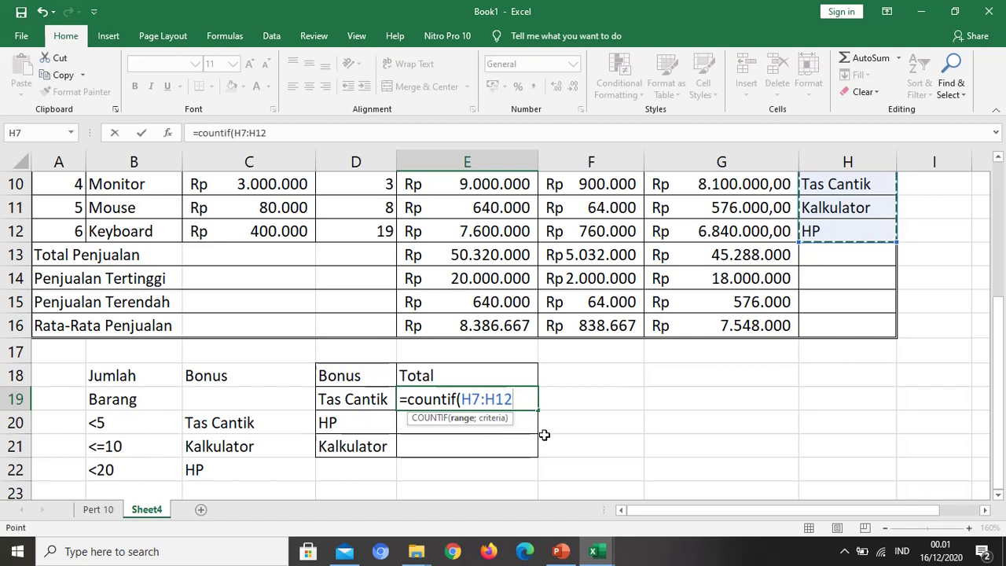
{"action": "type", "text": ";"}
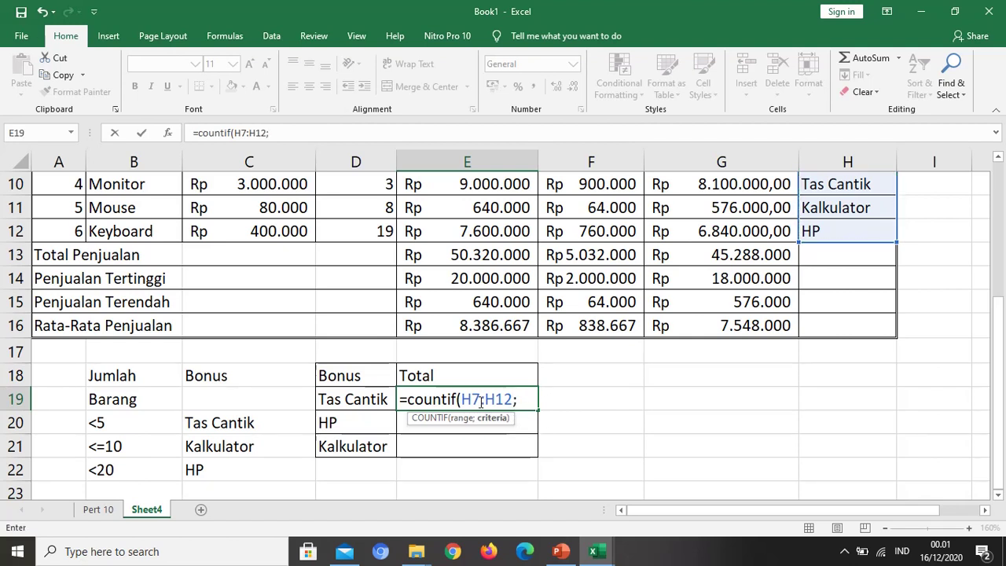
{"action": "left_click", "coordinate": [364, 399]}
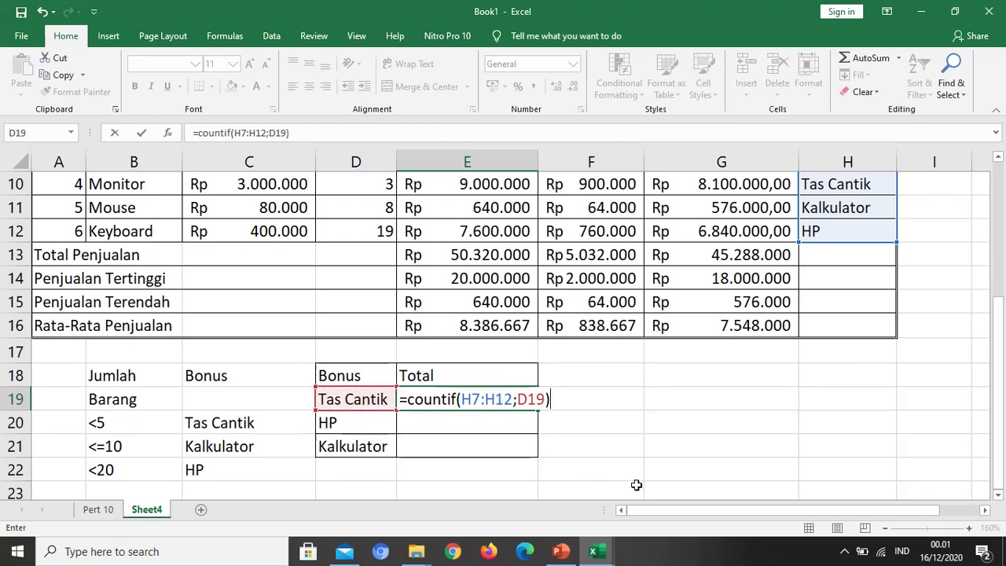
{"action": "key", "text": "Return"}
{"action": "key", "text": "Up"}
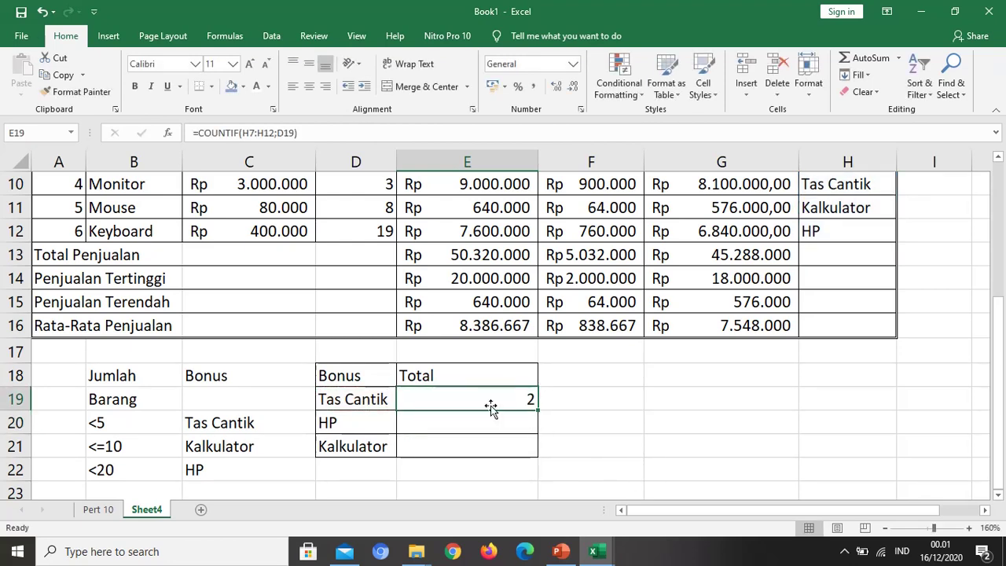
Set the Printer's Jumlah Barang in D8 to 3 and check the Tas Cantik total in E19.
{"action": "scroll", "coordinate": [483, 404], "scroll_direction": "up", "scroll_amount": 2}
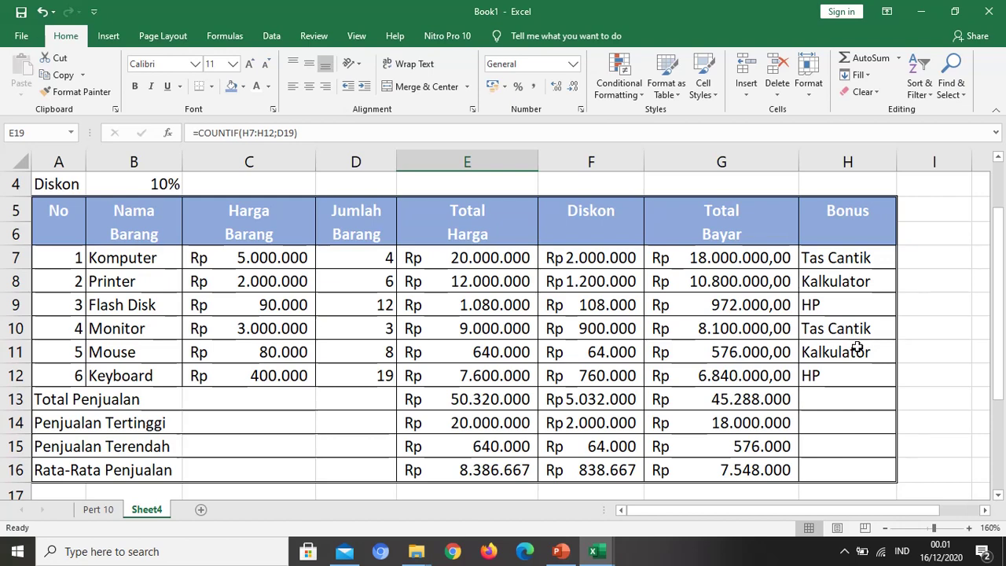
{"action": "left_click", "coordinate": [388, 278]}
{"action": "scroll", "coordinate": [602, 381], "scroll_direction": "down", "scroll_amount": 3}
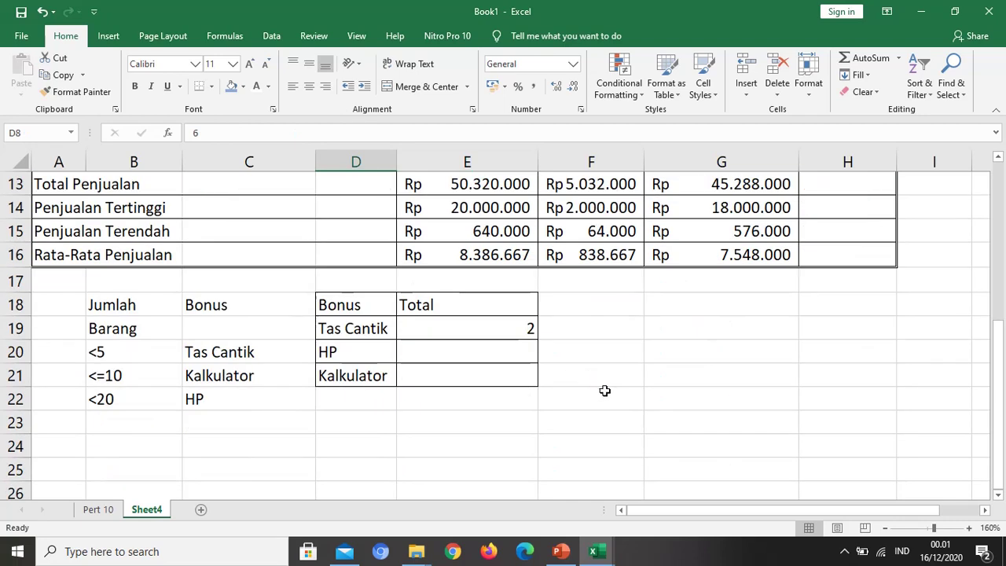
{"action": "scroll", "coordinate": [526, 345], "scroll_direction": "up", "scroll_amount": 3}
{"action": "type", "text": "3"}
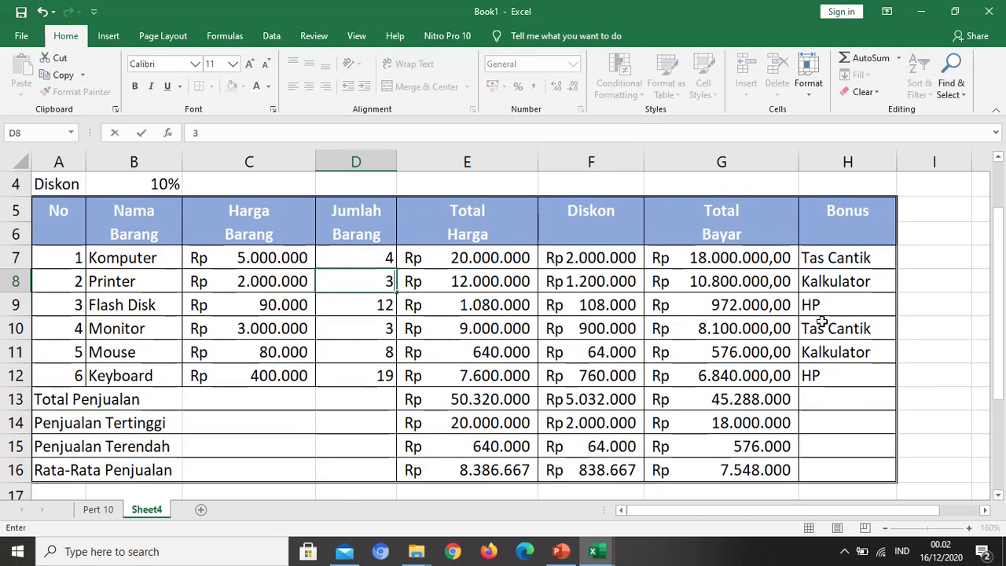
{"action": "key", "text": "Return"}
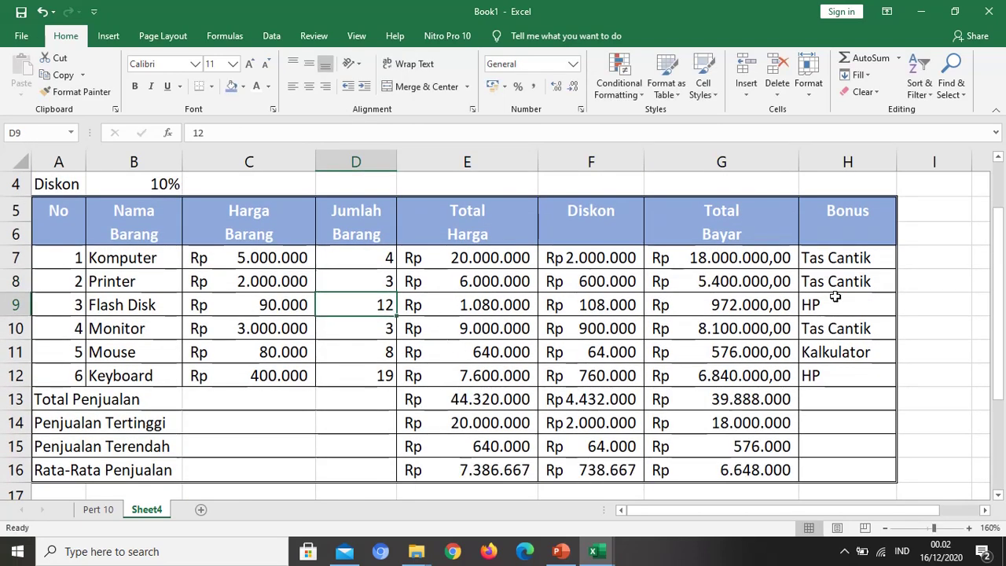
{"action": "scroll", "coordinate": [724, 411], "scroll_direction": "down", "scroll_amount": 2}
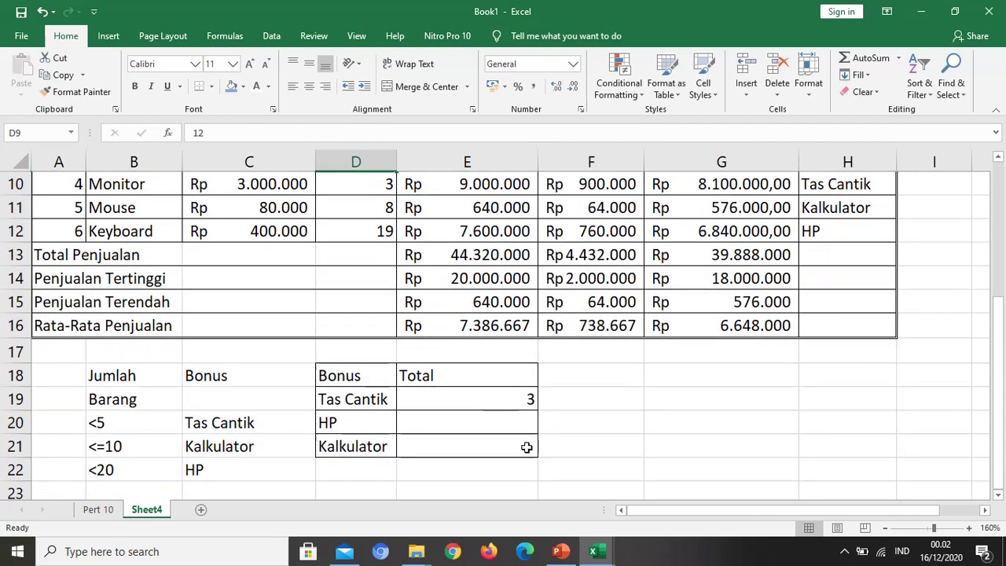
{"action": "scroll", "coordinate": [556, 472], "scroll_direction": "up", "scroll_amount": 2}
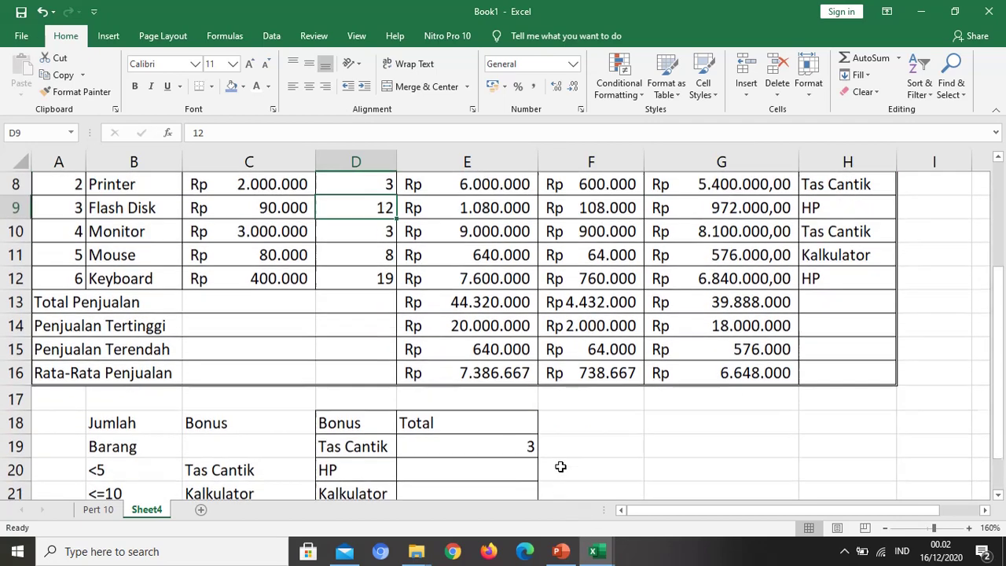
{"action": "scroll", "coordinate": [558, 468], "scroll_direction": "down", "scroll_amount": 5}
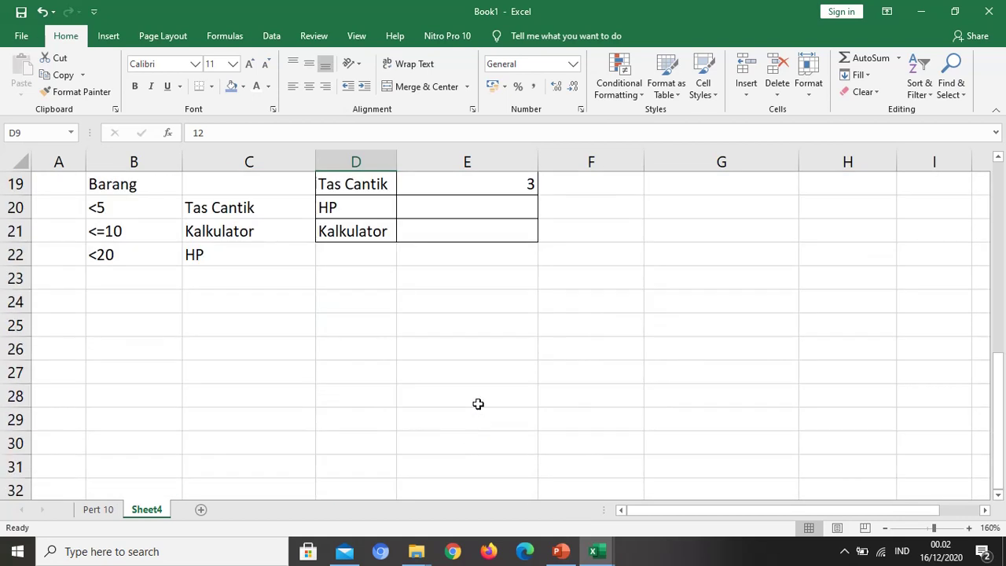
Enter =COUNTIF(H7:H12;D20) in E20 to count the HP bonuses.
{"action": "scroll", "coordinate": [491, 324], "scroll_direction": "up", "scroll_amount": 1}
{"action": "left_click", "coordinate": [501, 277]}
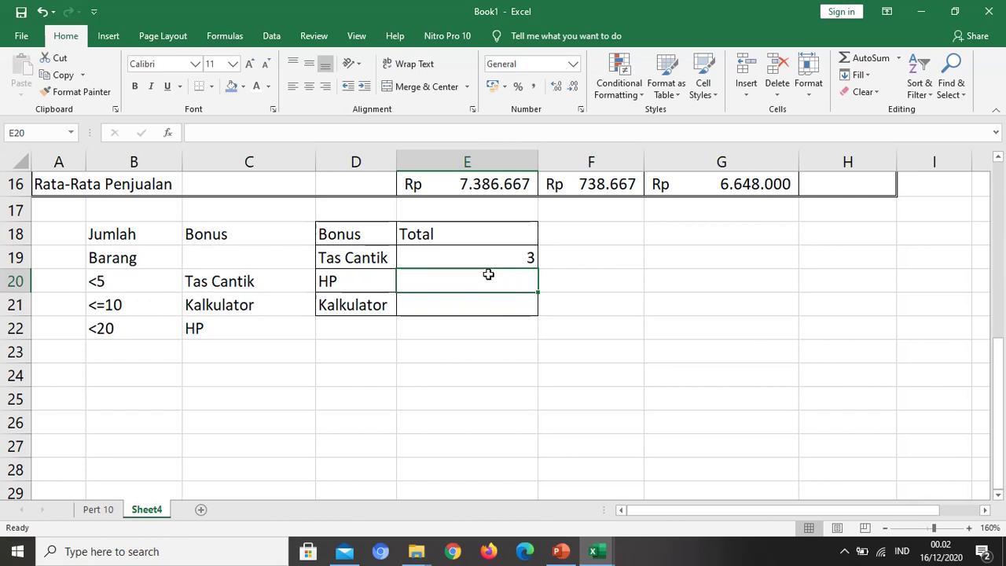
{"action": "type", "text": "=coun"}
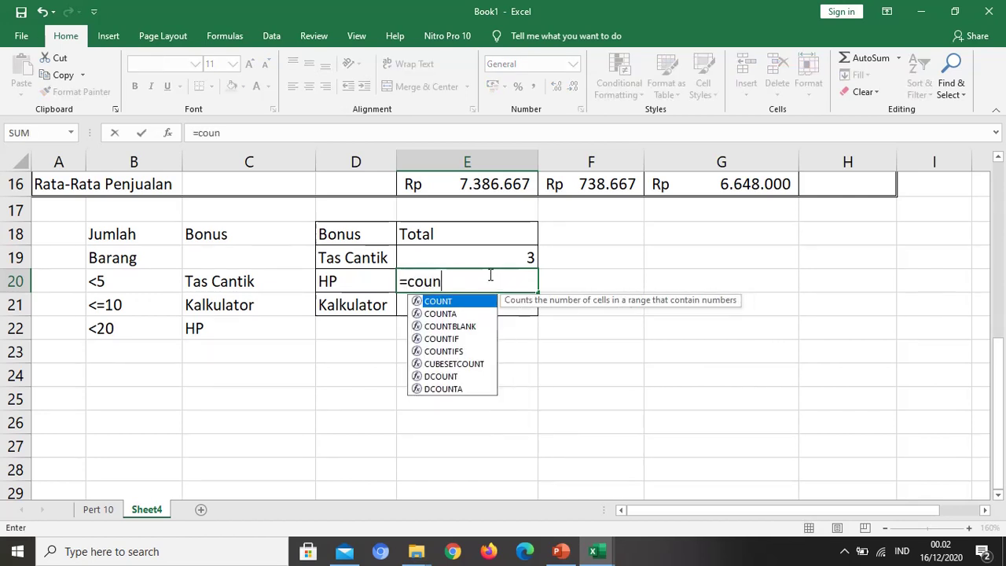
{"action": "type", "text": "tif("}
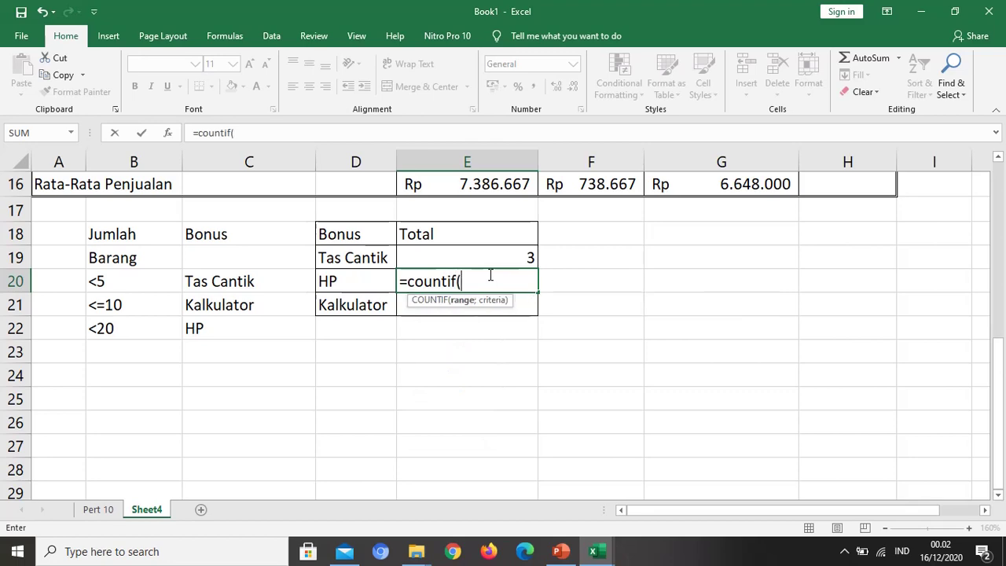
{"action": "scroll", "coordinate": [708, 268], "scroll_direction": "up", "scroll_amount": 4}
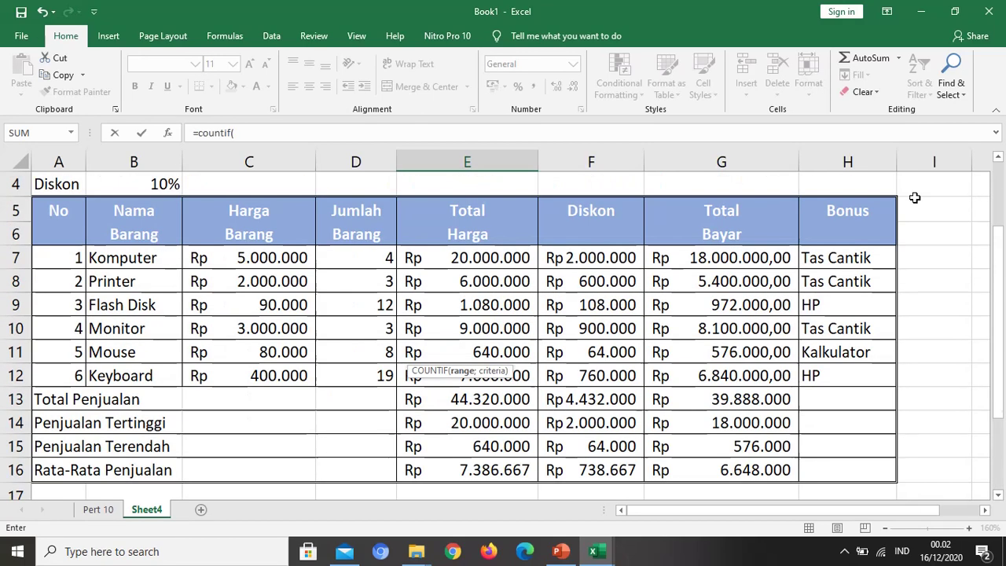
{"action": "left_click_drag", "start_coordinate": [851, 260], "coordinate": [865, 375]}
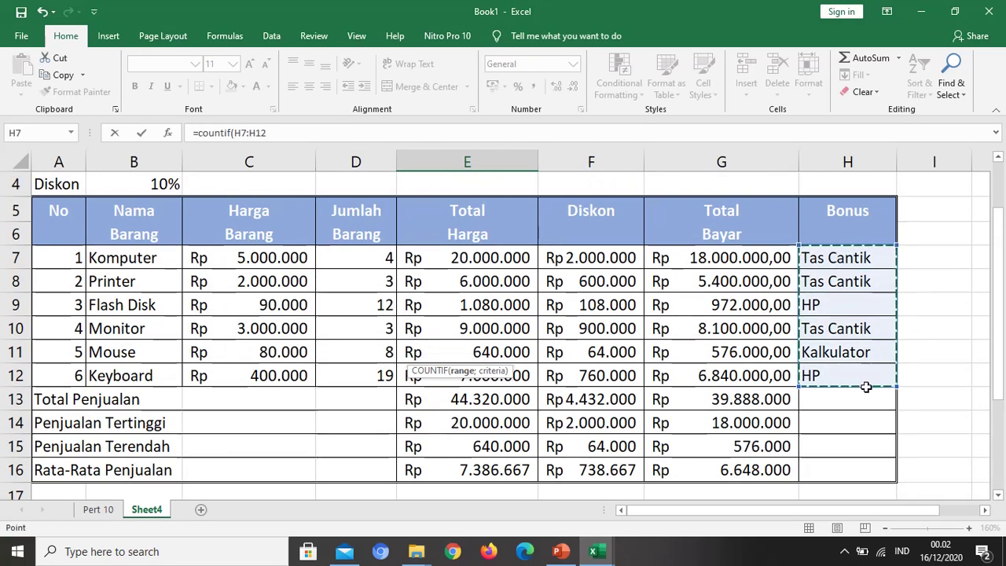
{"action": "scroll", "coordinate": [731, 405], "scroll_direction": "down", "scroll_amount": 3}
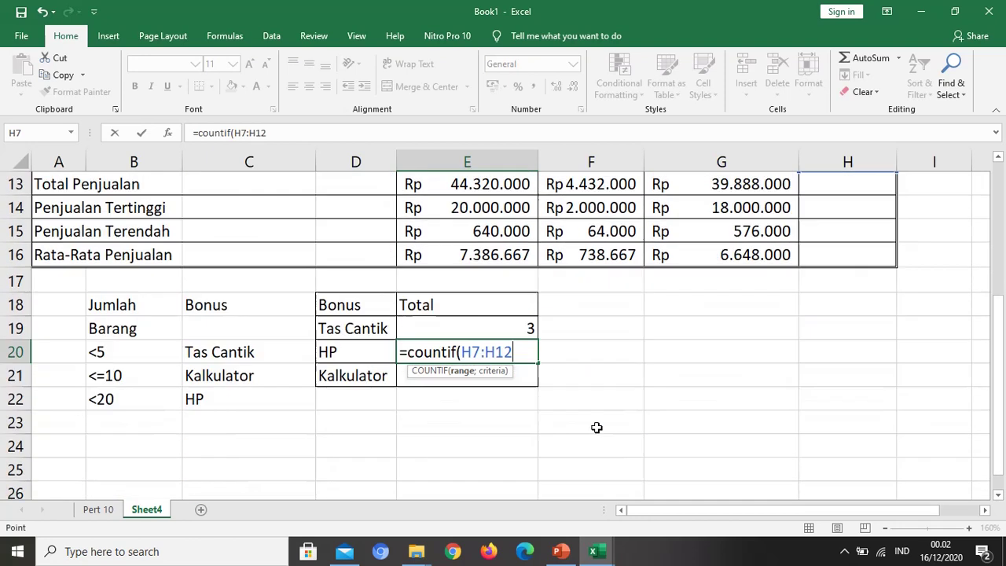
{"action": "left_click", "coordinate": [516, 354]}
{"action": "type", "text": ";"}
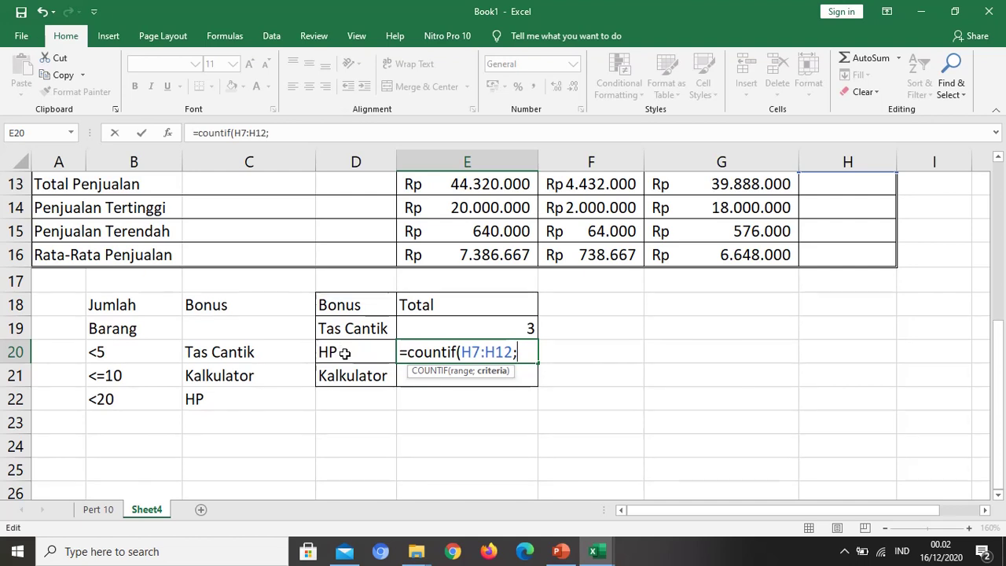
{"action": "left_click", "coordinate": [344, 354]}
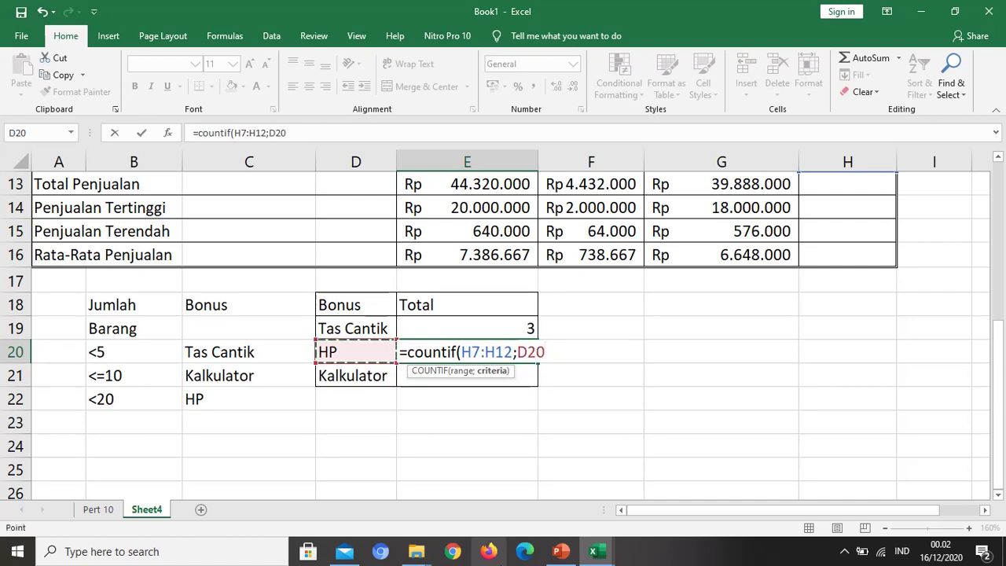
{"action": "key", "text": "Return"}
{"action": "key", "text": "Up"}
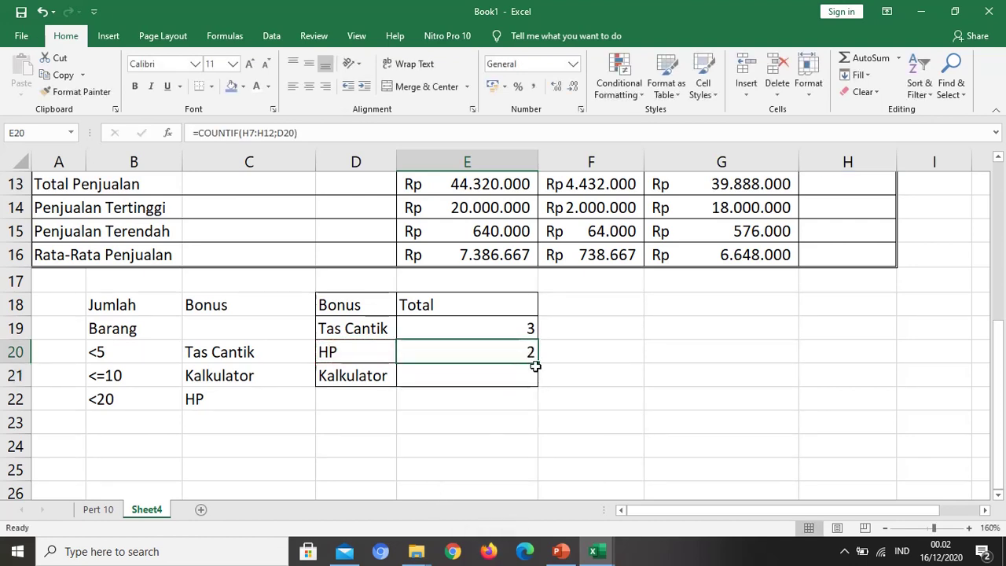
Fill the HP count formula from E20 down to E21, and clear E20:E21.
{"action": "left_click_drag", "start_coordinate": [538, 363], "coordinate": [539, 385]}
{"action": "left_click", "coordinate": [524, 331]}
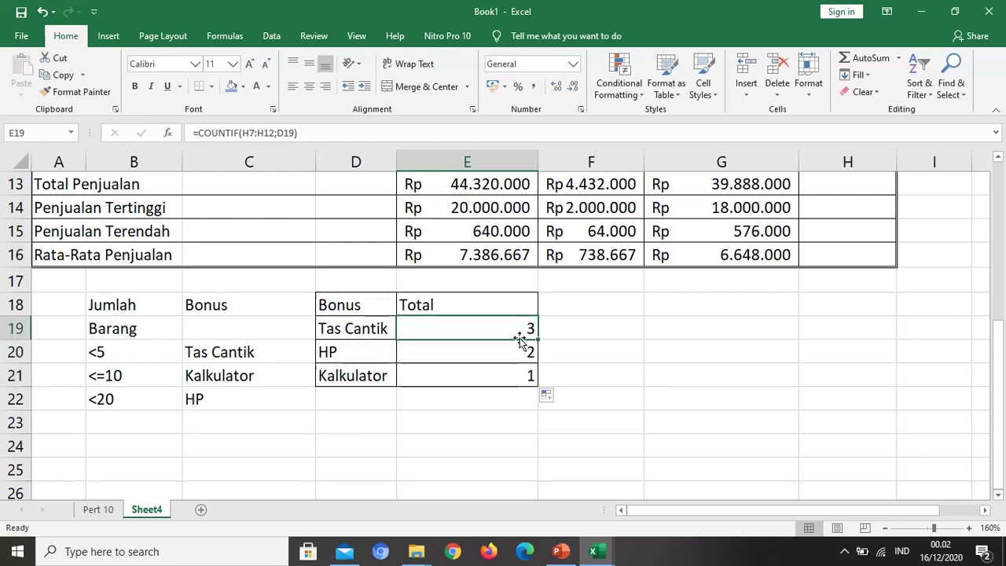
{"action": "left_click_drag", "start_coordinate": [527, 350], "coordinate": [530, 376]}
{"action": "key", "text": "Delete"}
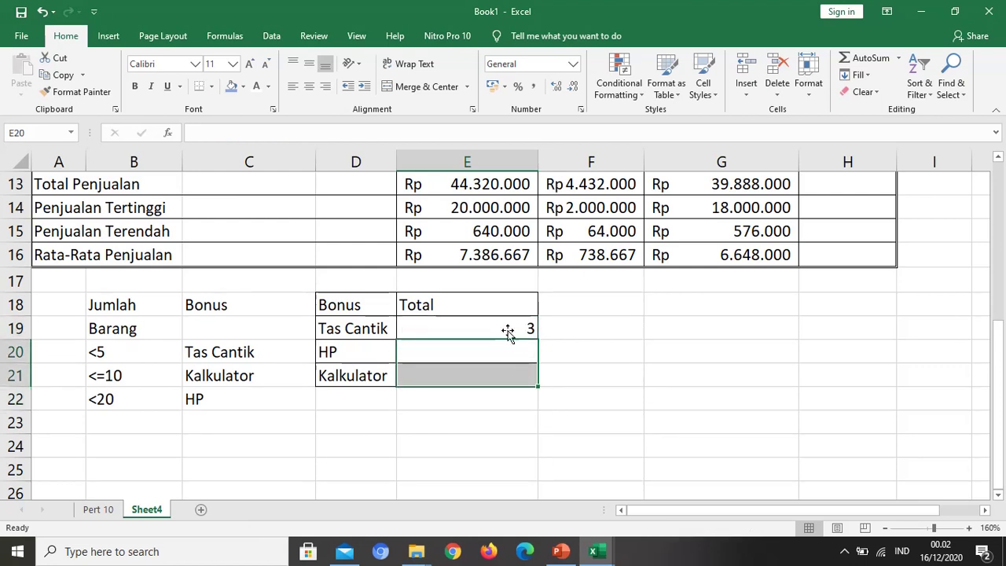
Fill the Tas Cantik count formula from E19 down through E21 and select E20 to inspect the copy.
{"action": "left_click", "coordinate": [523, 333]}
{"action": "left_click_drag", "start_coordinate": [535, 340], "coordinate": [537, 384]}
{"action": "left_click", "coordinate": [510, 349]}
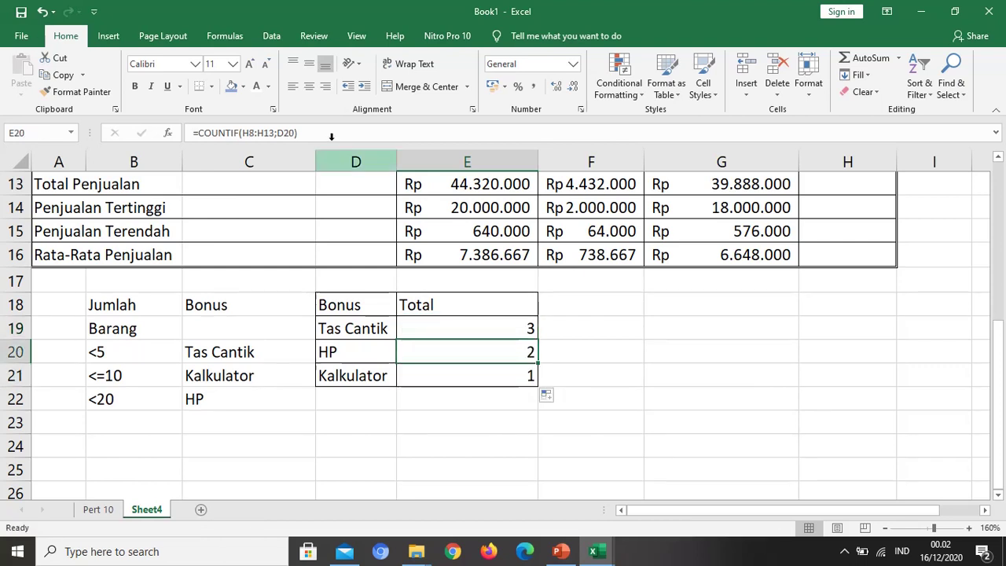
{"action": "left_click", "coordinate": [277, 133]}
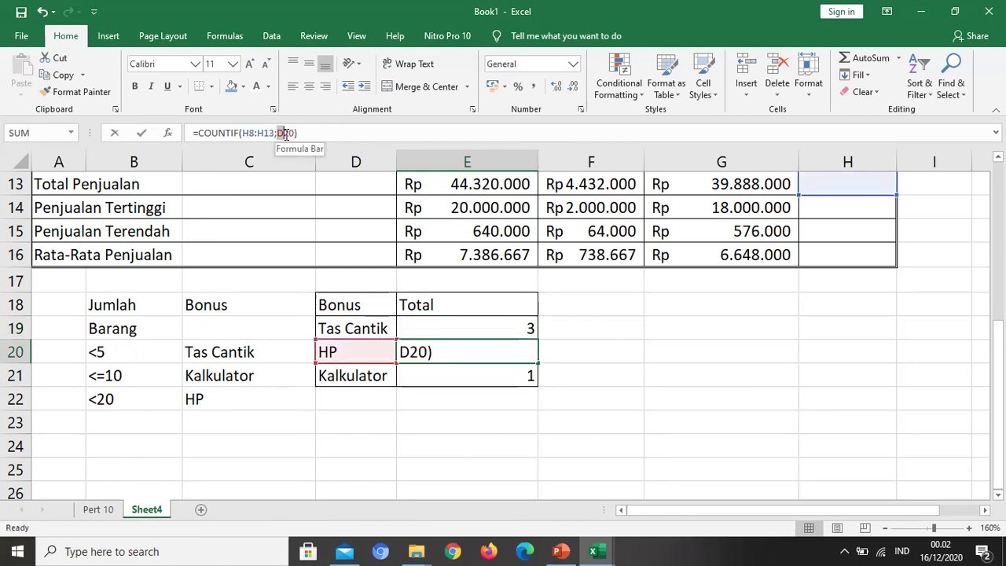
{"action": "key", "text": "BackSpace"}
{"action": "left_click", "coordinate": [477, 328]}
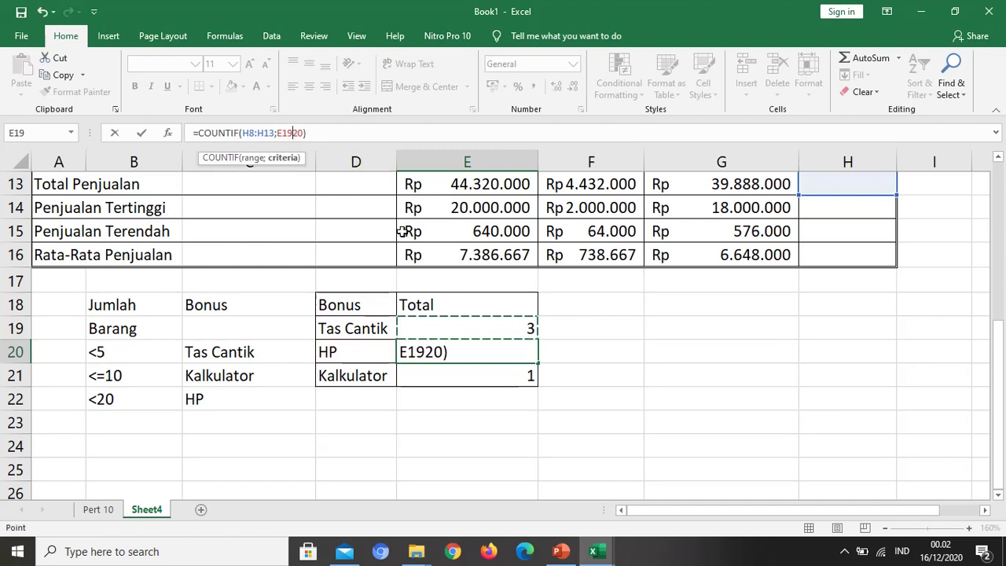
{"action": "key", "text": "Escape"}
Compare the COUNTIF ranges in E19 and E20 with the Bonus entries in column H.
{"action": "left_click", "coordinate": [476, 327]}
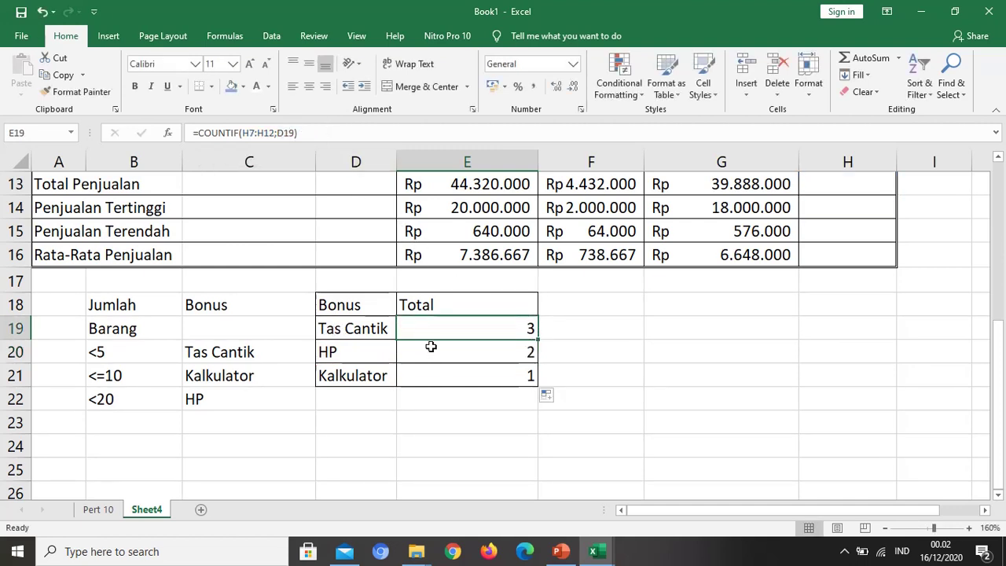
{"action": "left_click", "coordinate": [526, 351]}
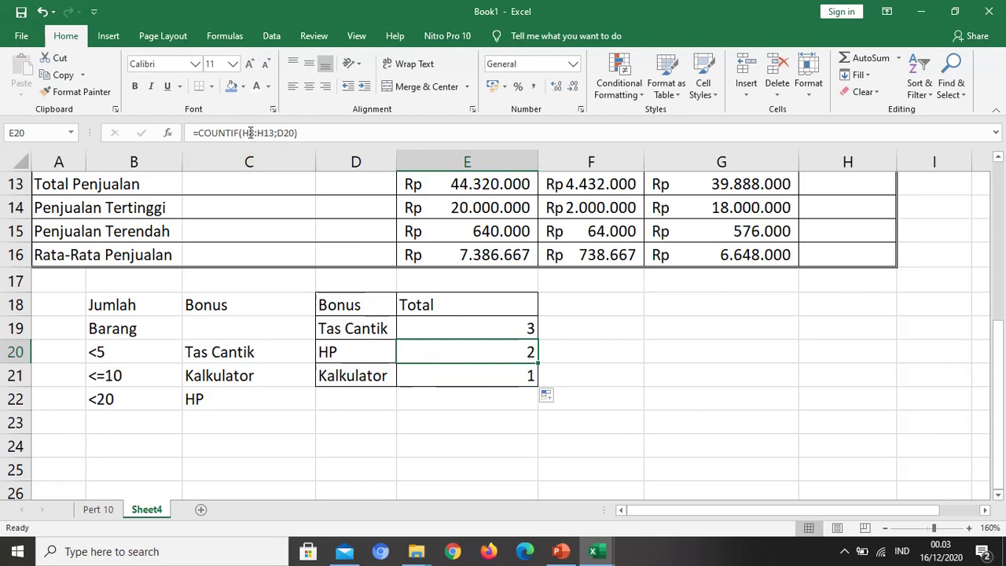
{"action": "scroll", "coordinate": [873, 224], "scroll_direction": "up", "scroll_amount": 2}
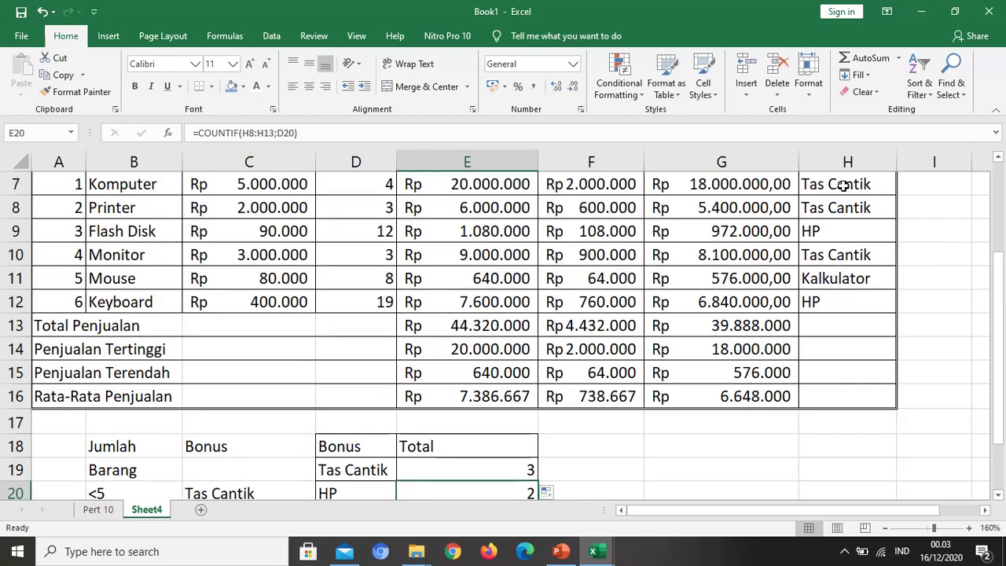
{"action": "scroll", "coordinate": [857, 213], "scroll_direction": "up", "scroll_amount": 2}
{"action": "scroll", "coordinate": [797, 353], "scroll_direction": "down", "scroll_amount": 4}
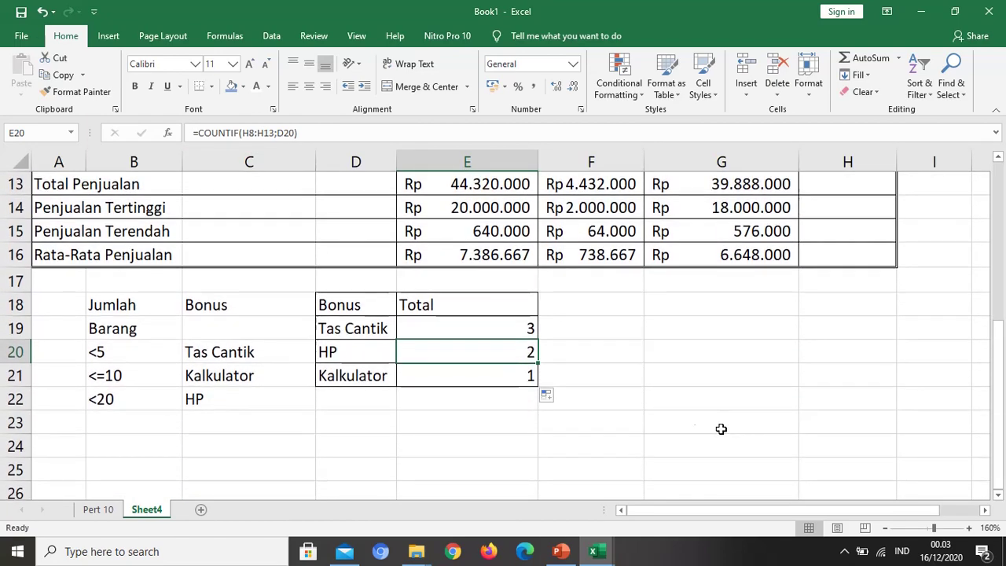
{"action": "scroll", "coordinate": [670, 398], "scroll_direction": "up", "scroll_amount": 2}
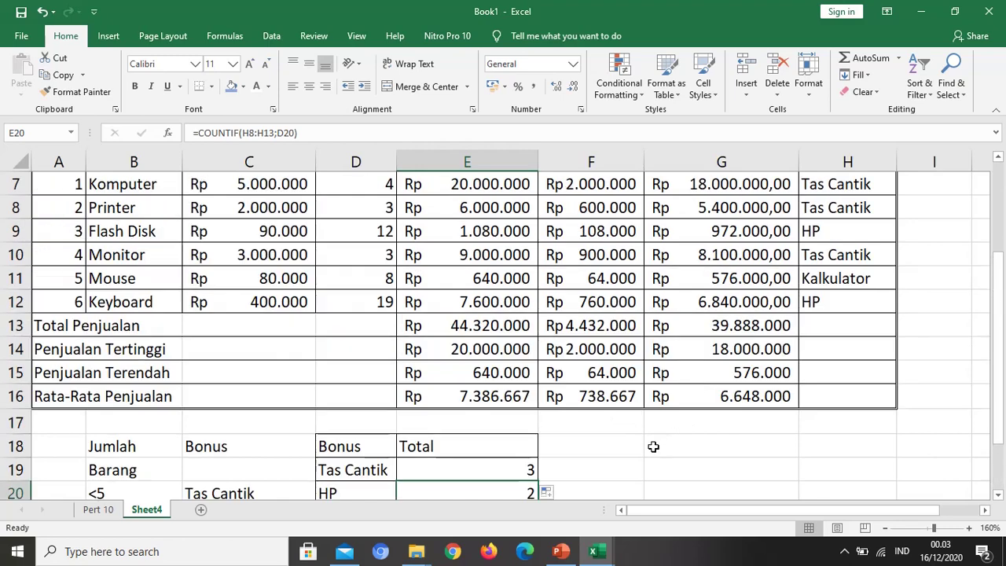
Add the header Total Bayar in F18, beside the Total column of the small bonus table.
{"action": "scroll", "coordinate": [654, 447], "scroll_direction": "down", "scroll_amount": 1}
{"action": "key", "text": "Up"}
{"action": "key", "text": "Up"}
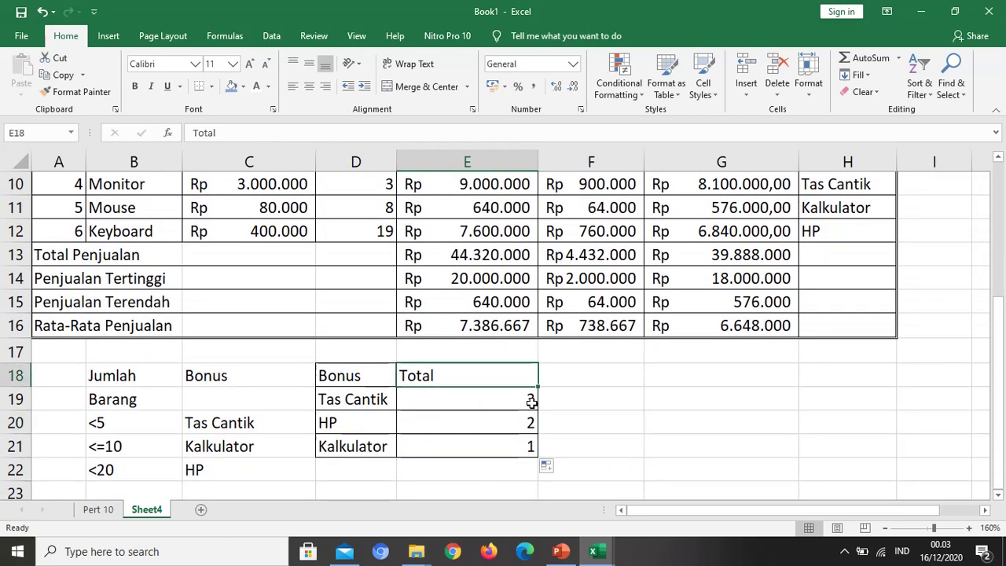
{"action": "left_click", "coordinate": [598, 375]}
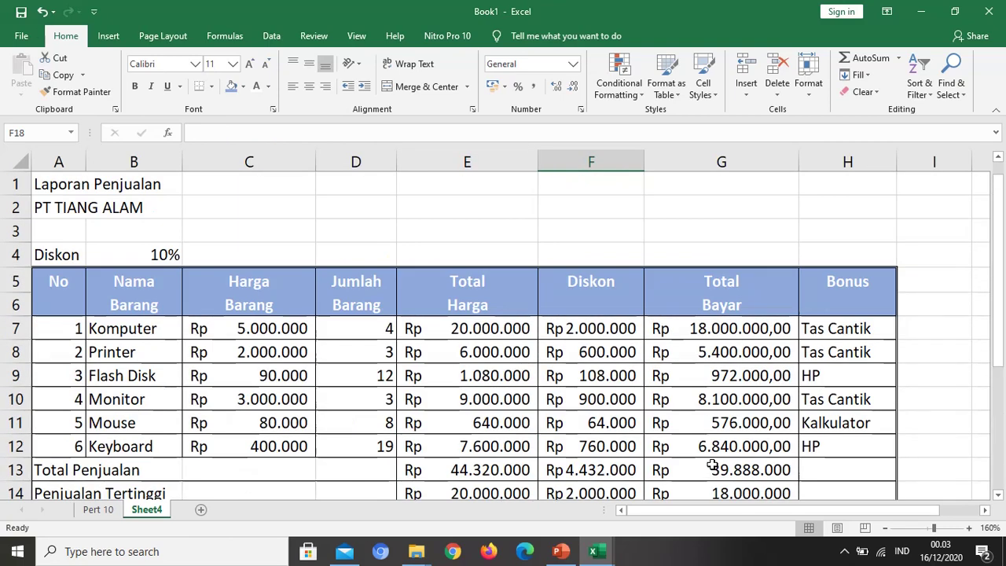
{"action": "scroll", "coordinate": [714, 479], "scroll_direction": "up", "scroll_amount": 3}
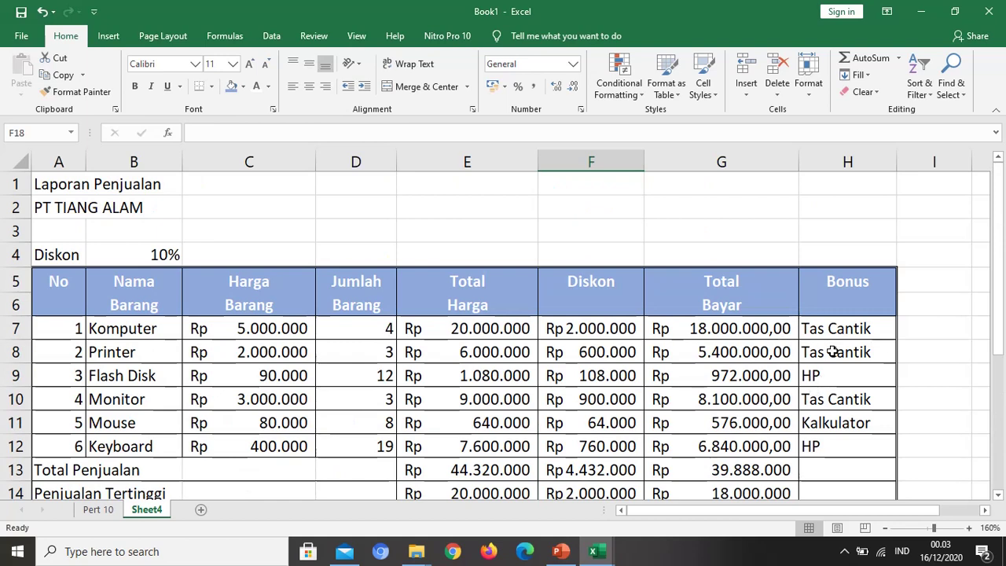
{"action": "scroll", "coordinate": [788, 448], "scroll_direction": "down", "scroll_amount": 4}
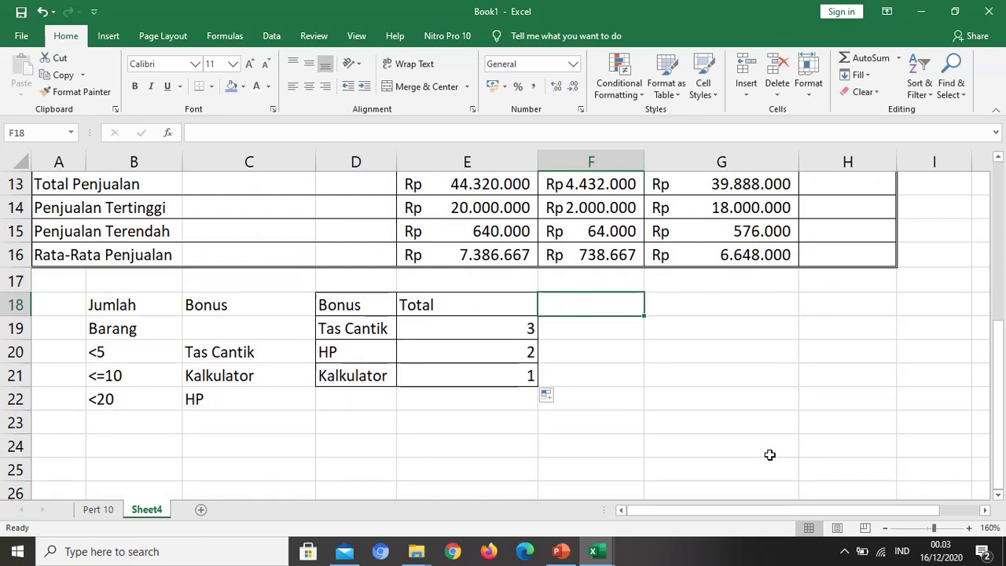
{"action": "type", "text": "T"}
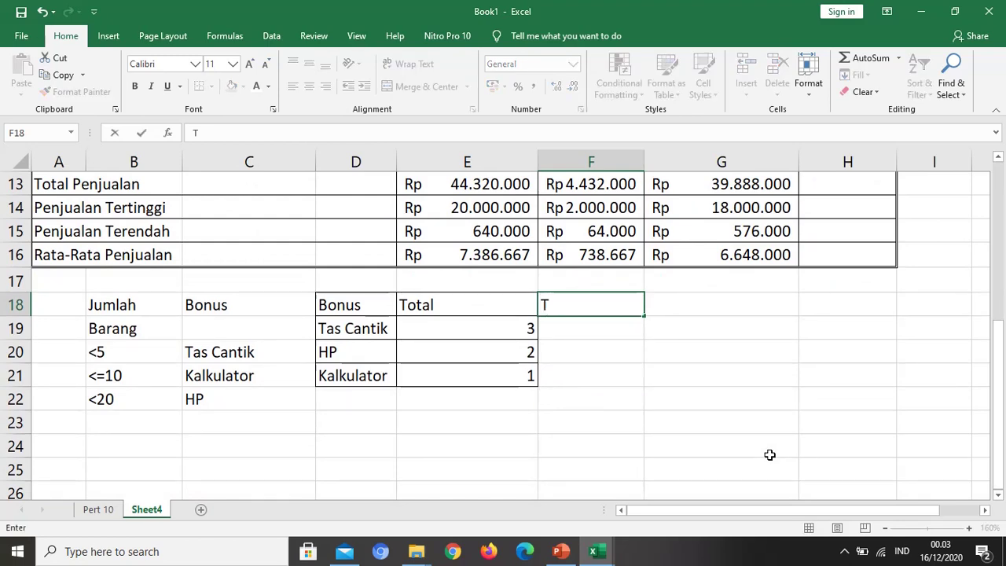
{"action": "type", "text": "otal Bayar"}
{"action": "scroll", "coordinate": [732, 431], "scroll_direction": "up", "scroll_amount": 1}
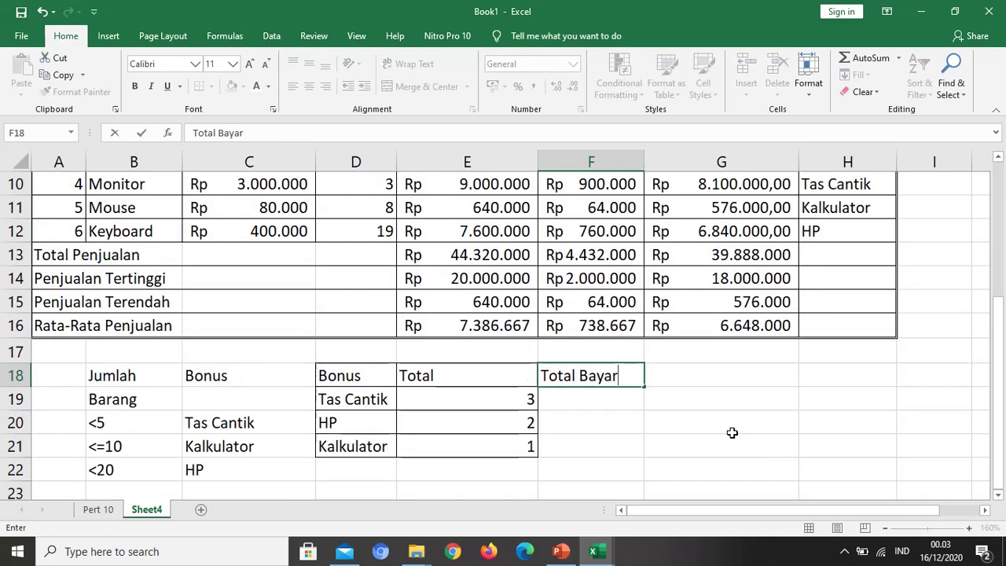
{"action": "key", "text": "Return"}
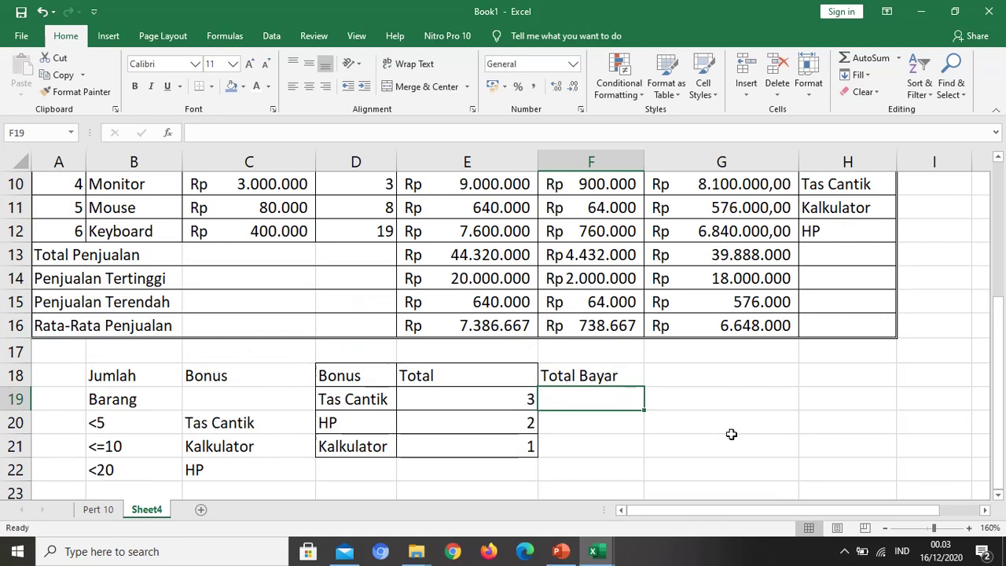
Enter =SUMIF(H7:H12;D19;G7:G12) in F19 to total the payments for the Tas Cantik bonus.
{"action": "type", "text": "=sum"}
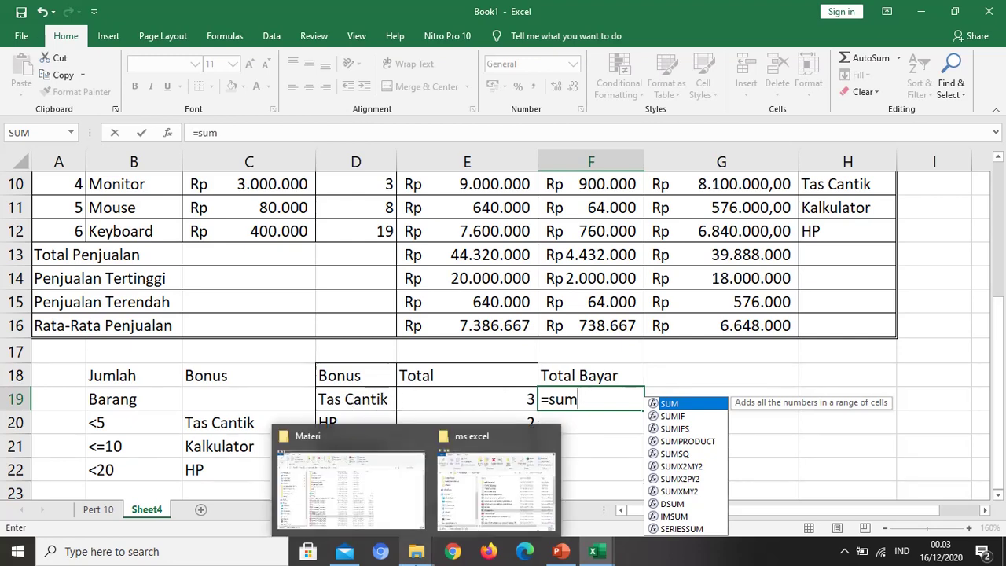
{"action": "type", "text": "i"}
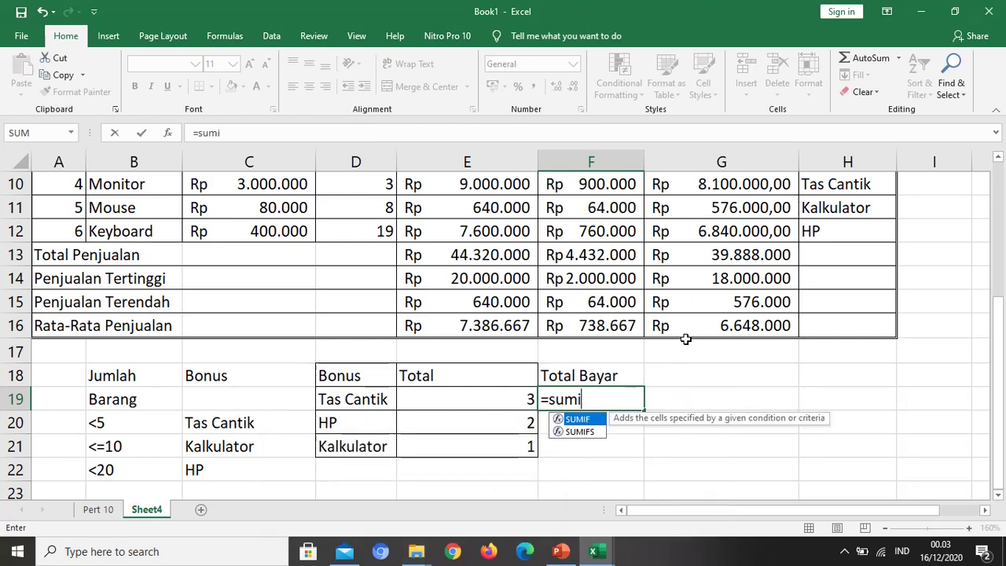
{"action": "type", "text": "f("}
{"action": "scroll", "coordinate": [685, 339], "scroll_direction": "up", "scroll_amount": 2}
{"action": "left_click_drag", "start_coordinate": [833, 257], "coordinate": [832, 375]}
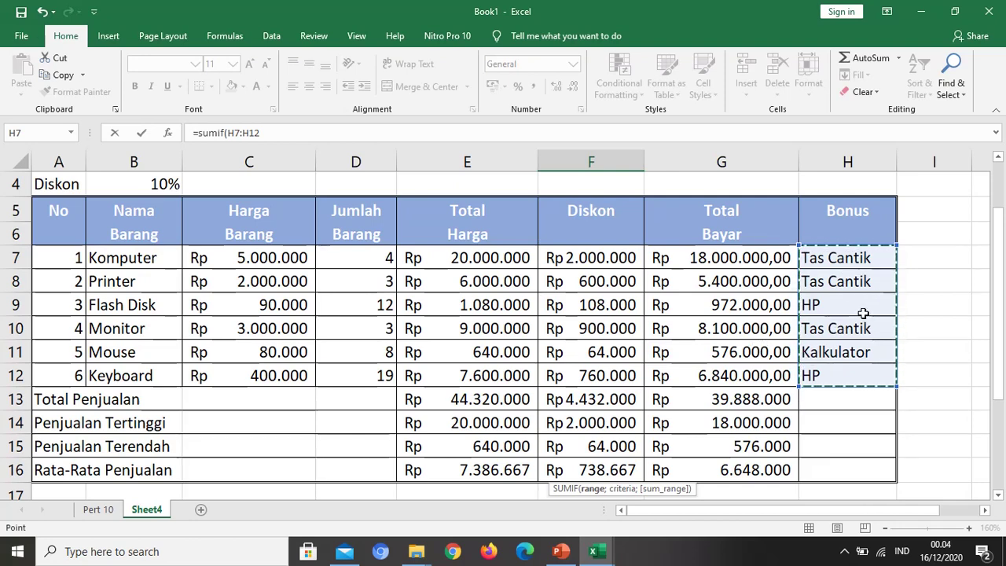
{"action": "scroll", "coordinate": [871, 361], "scroll_direction": "down", "scroll_amount": 1}
{"action": "scroll", "coordinate": [871, 361], "scroll_direction": "down", "scroll_amount": 1}
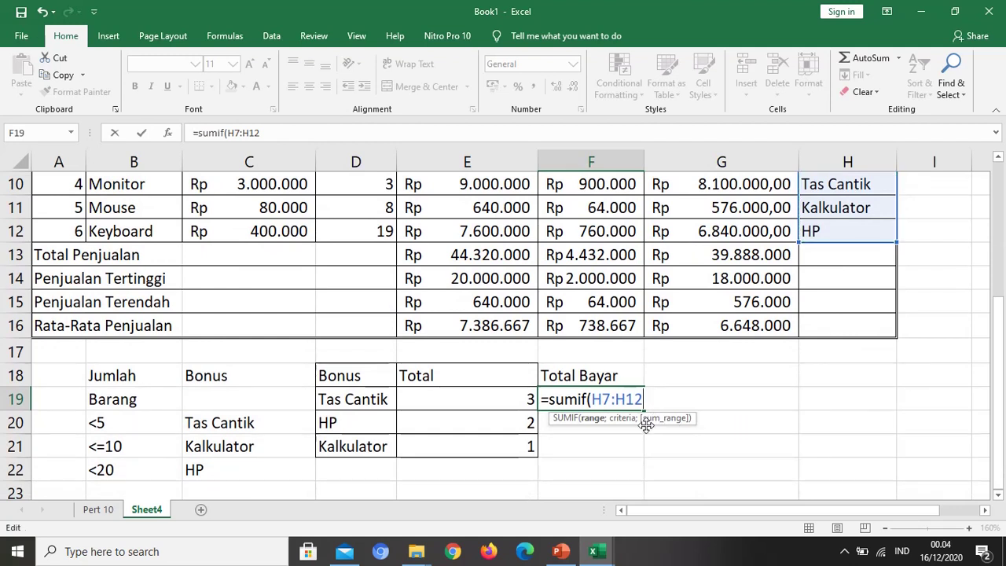
{"action": "type", "text": ";"}
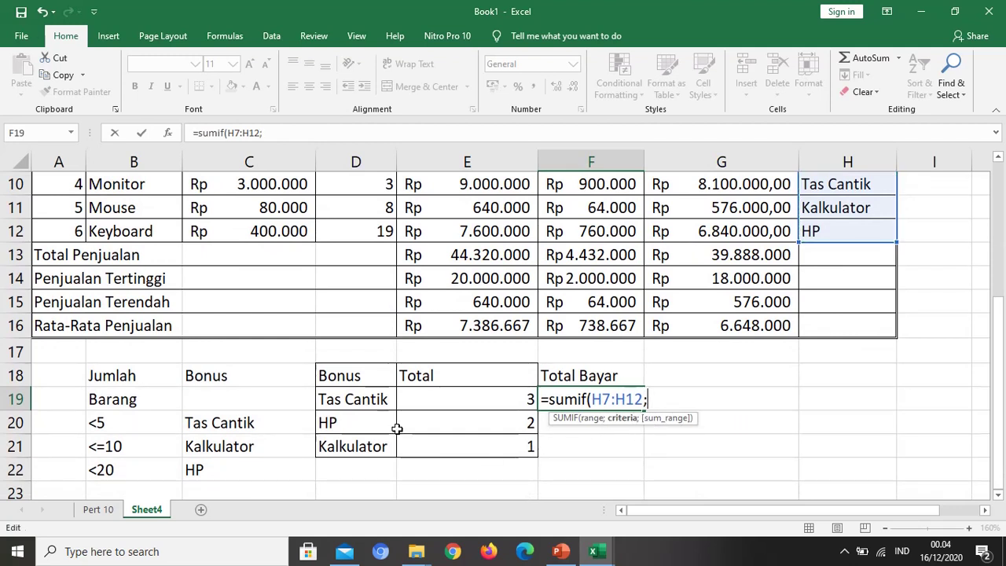
{"action": "left_click", "coordinate": [372, 400]}
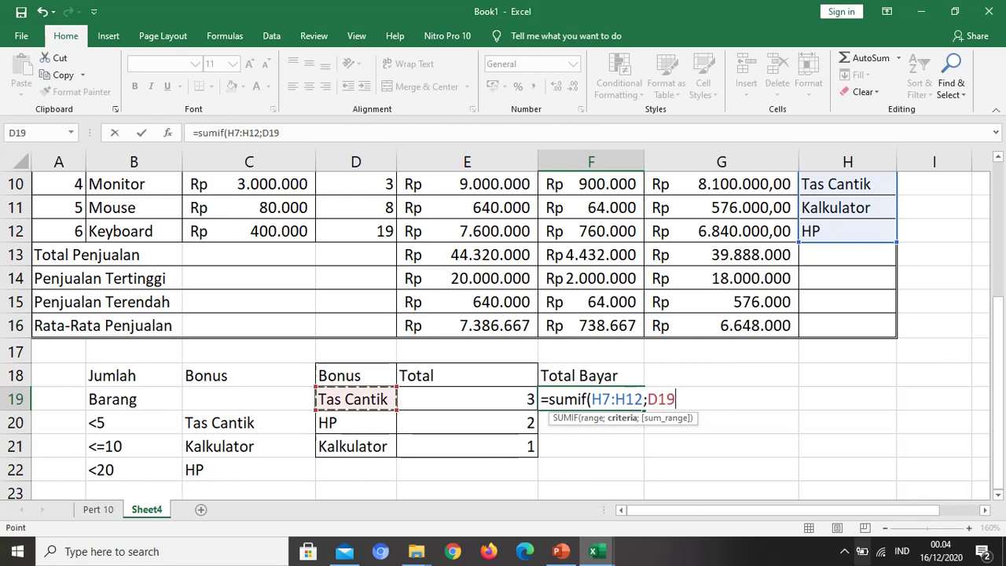
{"action": "type", "text": ";"}
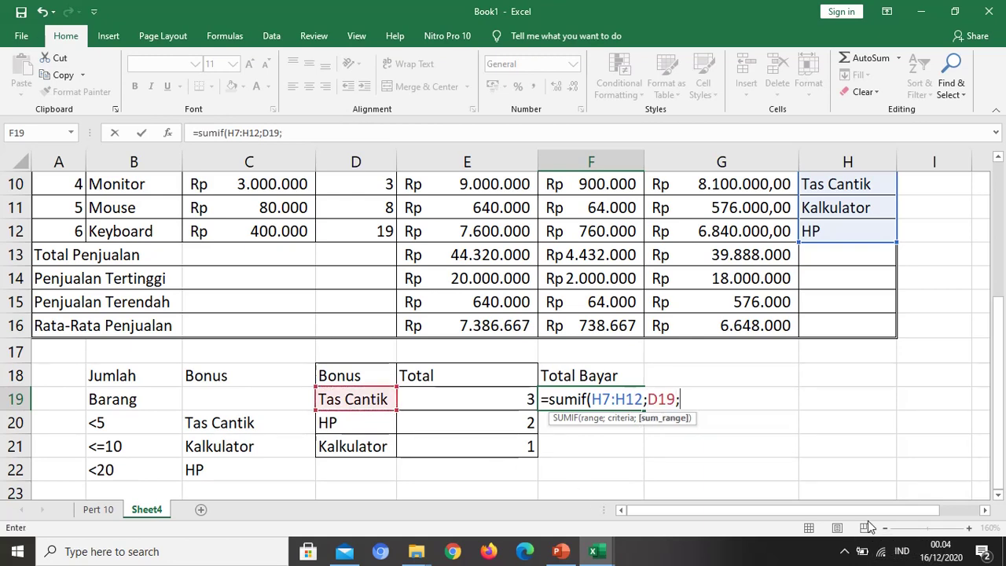
{"action": "scroll", "coordinate": [840, 390], "scroll_direction": "up", "scroll_amount": 3}
{"action": "left_click_drag", "start_coordinate": [741, 330], "coordinate": [750, 442]}
{"action": "scroll", "coordinate": [814, 483], "scroll_direction": "down", "scroll_amount": 2}
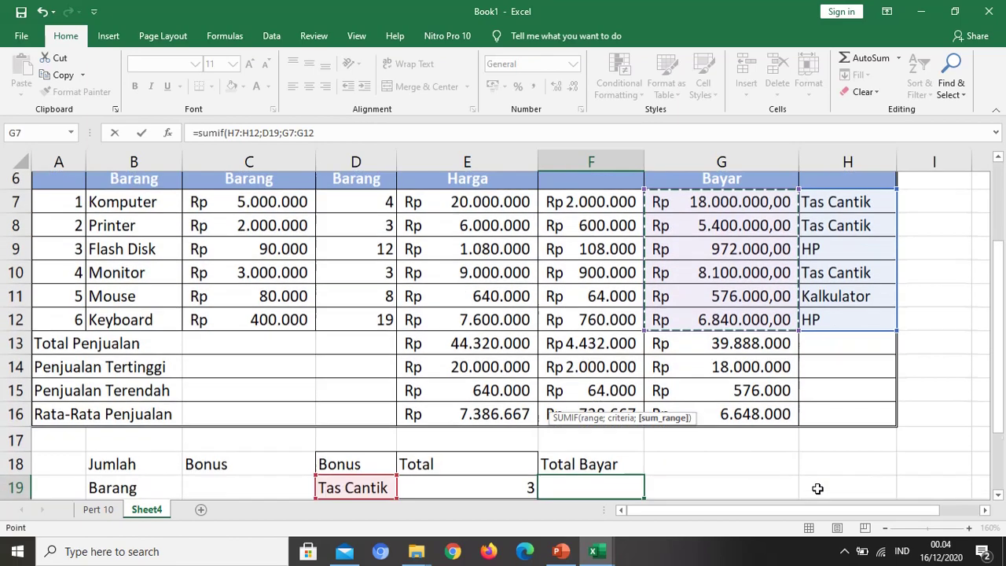
{"action": "scroll", "coordinate": [808, 486], "scroll_direction": "down", "scroll_amount": 1}
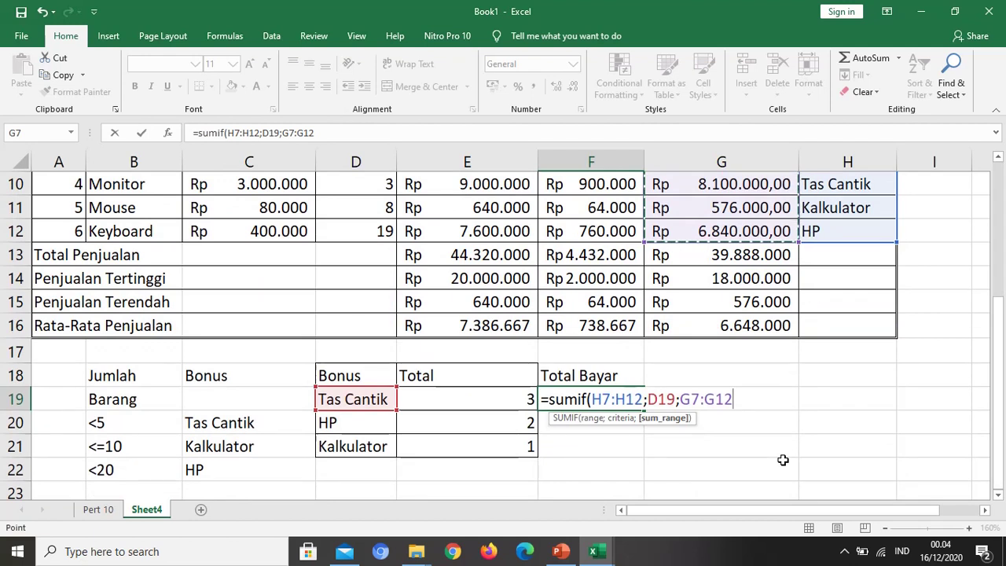
{"action": "type", "text": ")"}
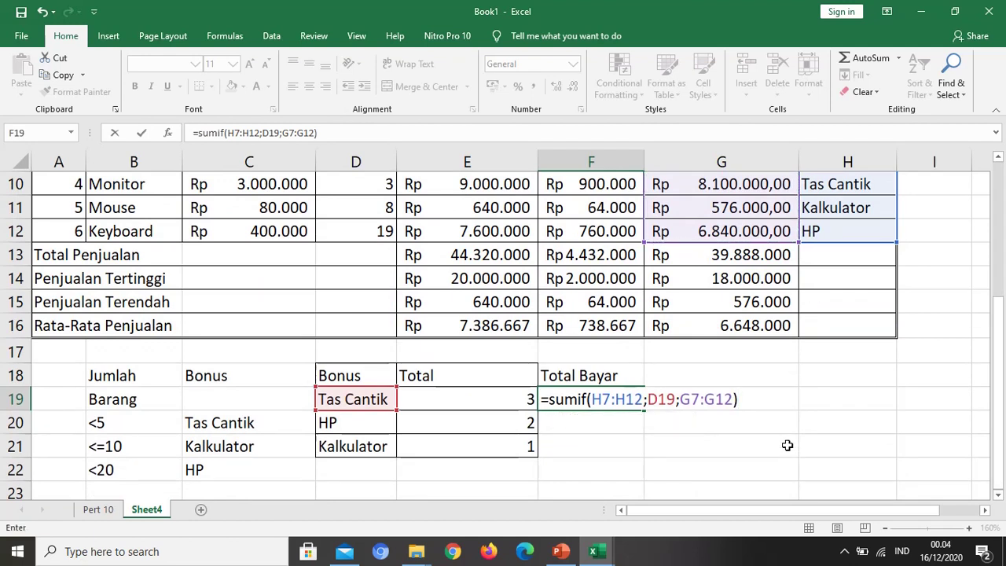
{"action": "key", "text": "Return"}
Format F19 as Rp accounting currency without decimals and widen column F to fit the amount.
{"action": "left_click", "coordinate": [625, 400]}
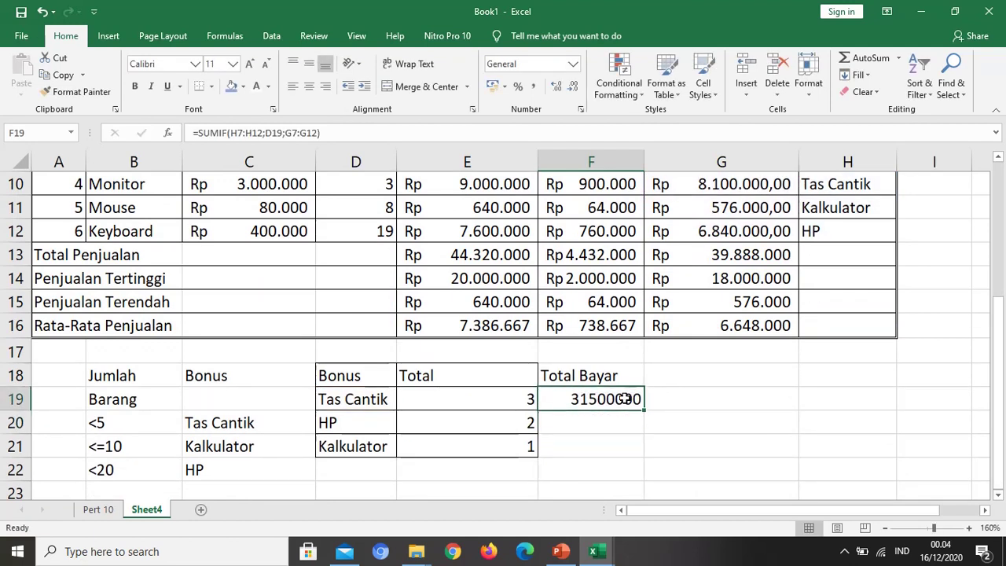
{"action": "left_click", "coordinate": [504, 86]}
{"action": "left_click", "coordinate": [527, 106]}
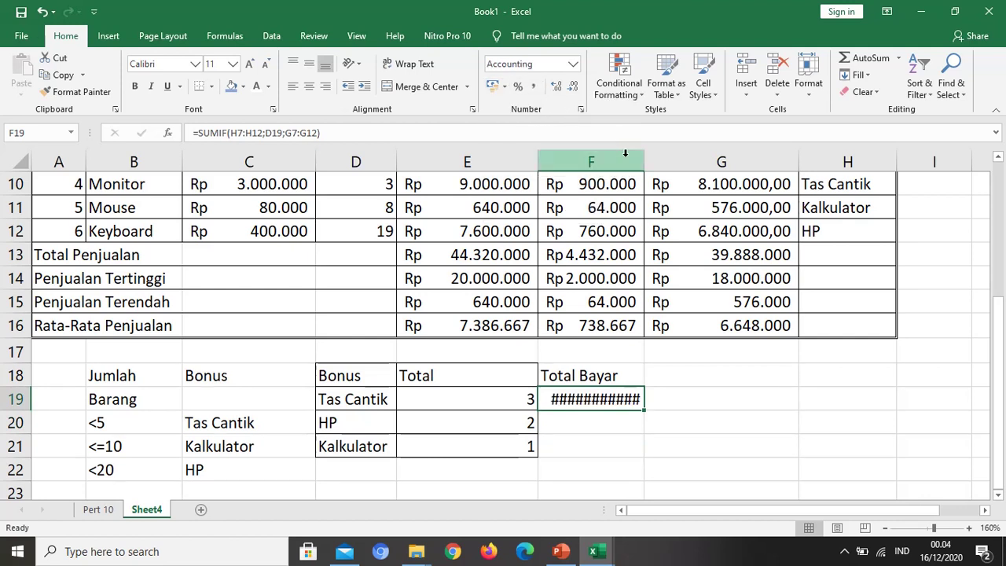
{"action": "left_click_drag", "start_coordinate": [643, 161], "coordinate": [680, 169]}
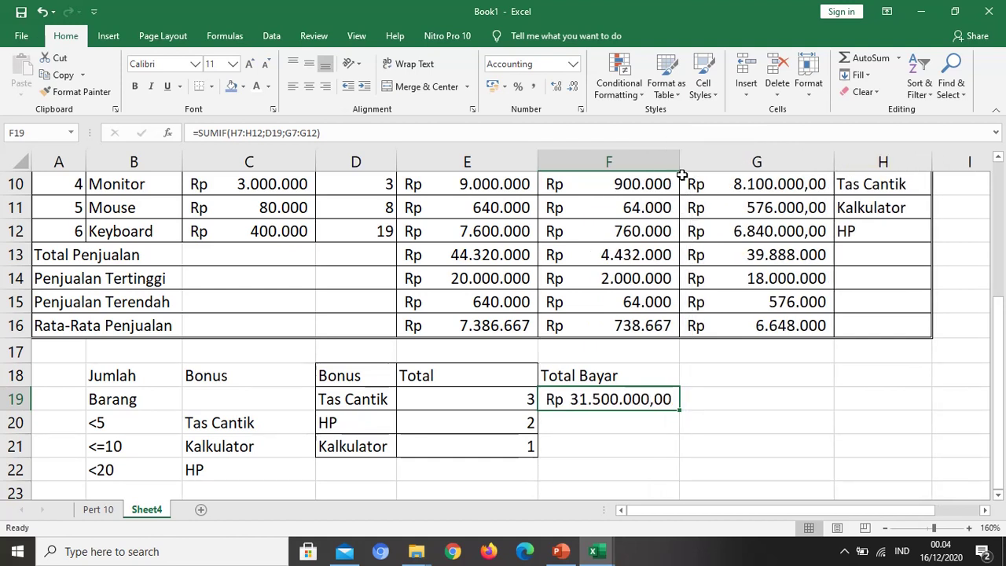
{"action": "left_click", "coordinate": [573, 86]}
{"action": "left_click", "coordinate": [573, 87]}
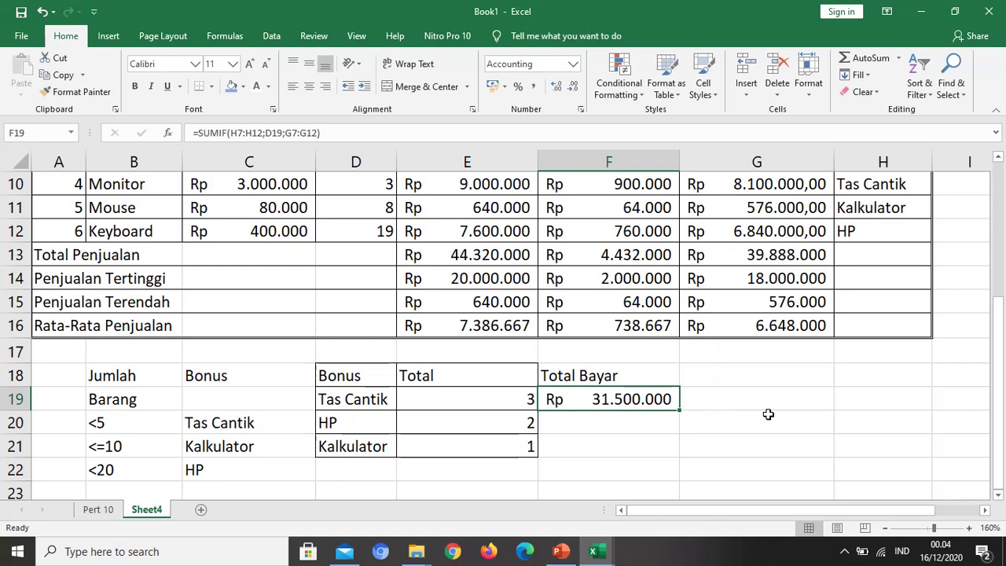
Fill the Tas Cantik SUMIF formula from F19 down through F21 for the HP and Kalkulator bonuses.
{"action": "scroll", "coordinate": [768, 414], "scroll_direction": "up", "scroll_amount": 3}
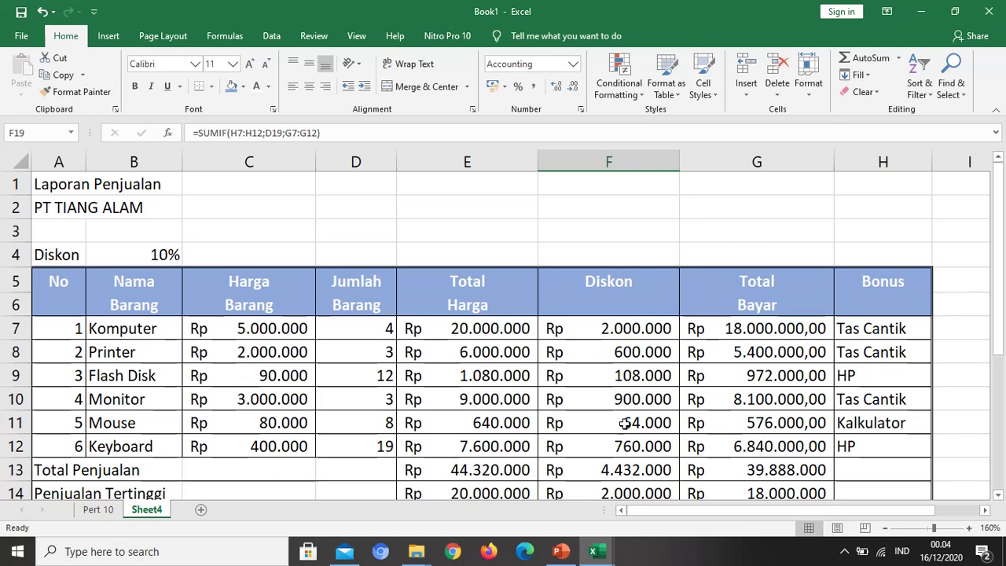
{"action": "scroll", "coordinate": [621, 431], "scroll_direction": "down", "scroll_amount": 4}
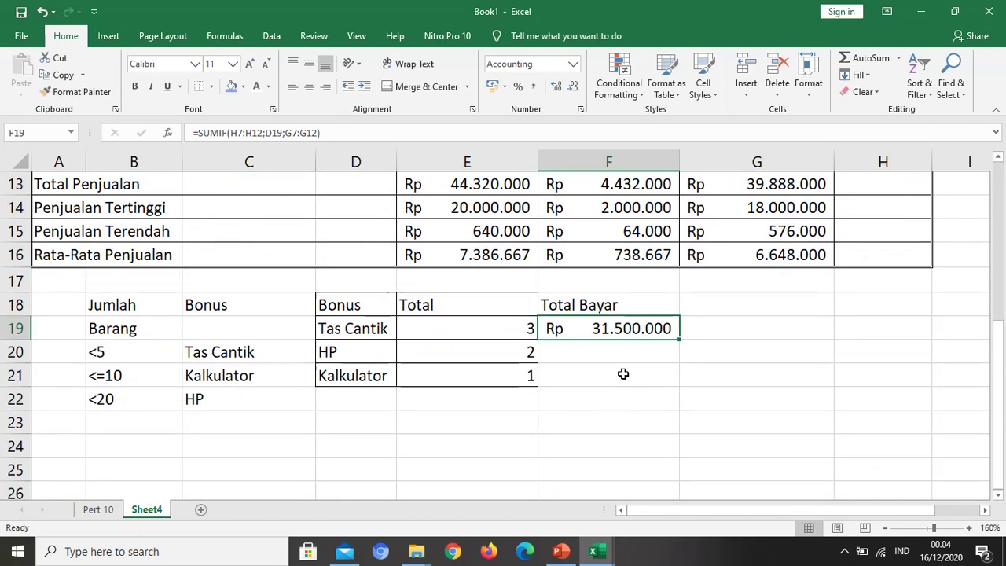
{"action": "left_click", "coordinate": [614, 358]}
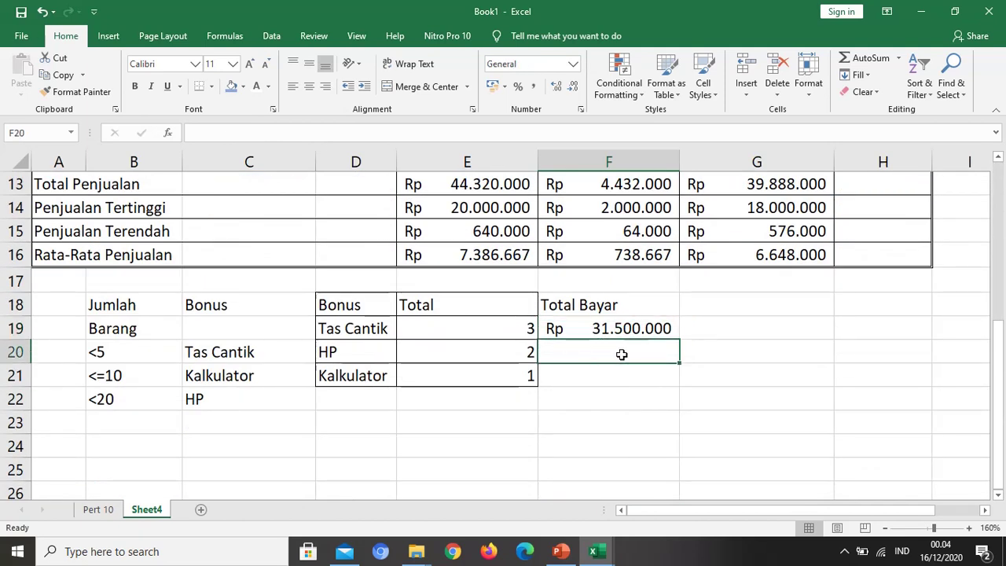
{"action": "left_click", "coordinate": [652, 328]}
{"action": "left_click_drag", "start_coordinate": [681, 341], "coordinate": [680, 385]}
Compare the SUMIF ranges in F19 and F20 with the report's Total Bayar and Bonus columns.
{"action": "left_click", "coordinate": [641, 352]}
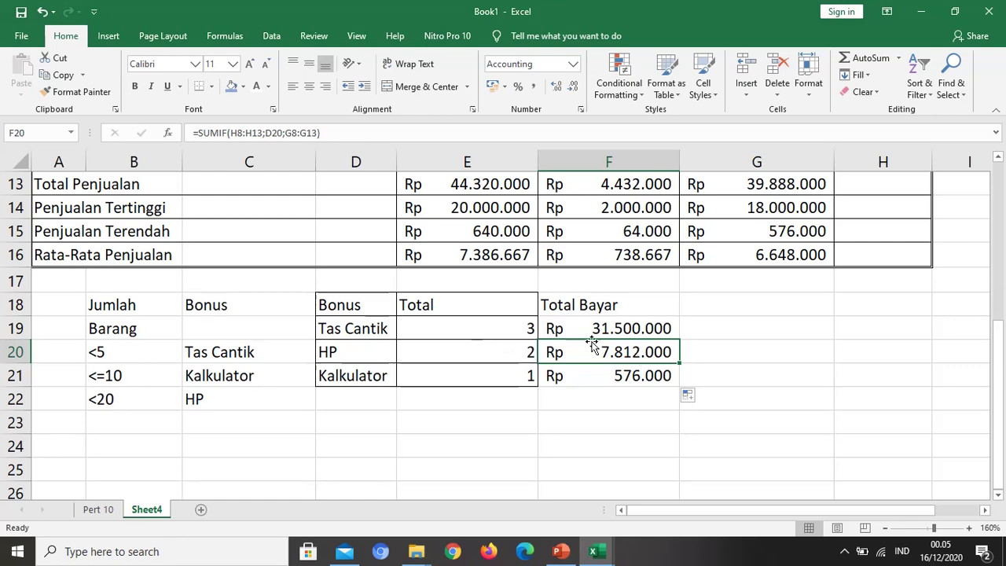
{"action": "scroll", "coordinate": [891, 362], "scroll_direction": "up", "scroll_amount": 2}
{"action": "scroll", "coordinate": [703, 411], "scroll_direction": "down", "scroll_amount": 2}
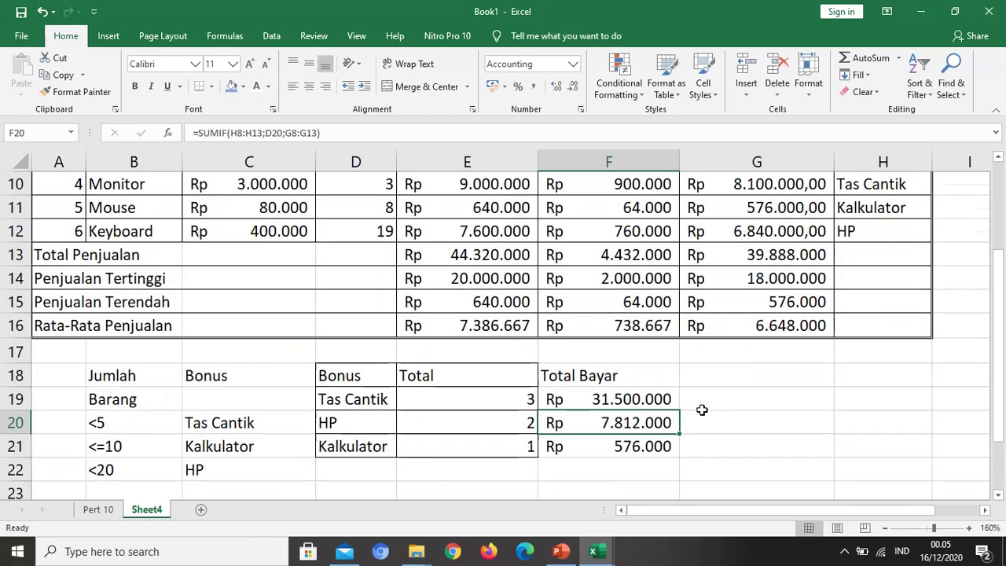
{"action": "left_click", "coordinate": [620, 327]}
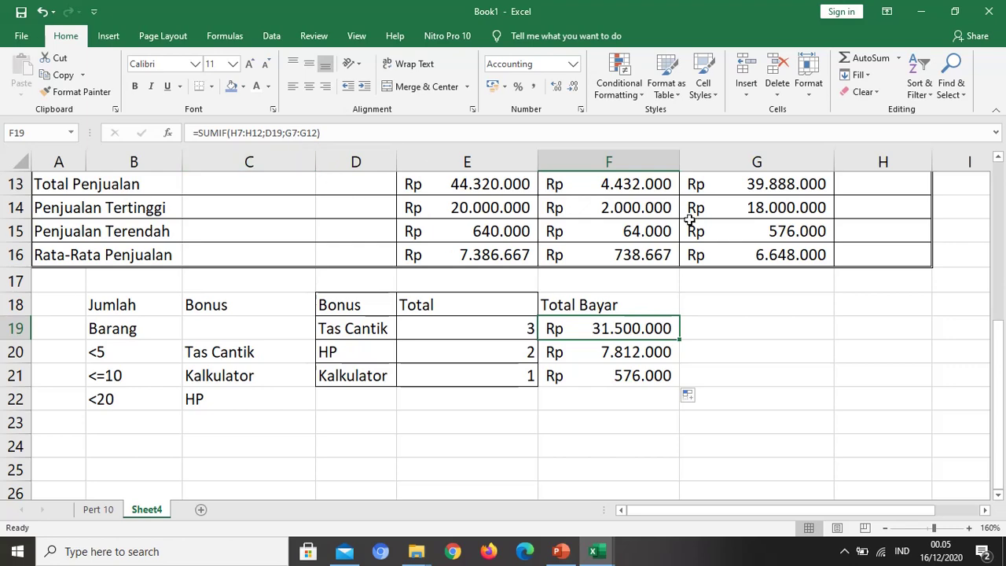
{"action": "scroll", "coordinate": [960, 225], "scroll_direction": "up", "scroll_amount": 4}
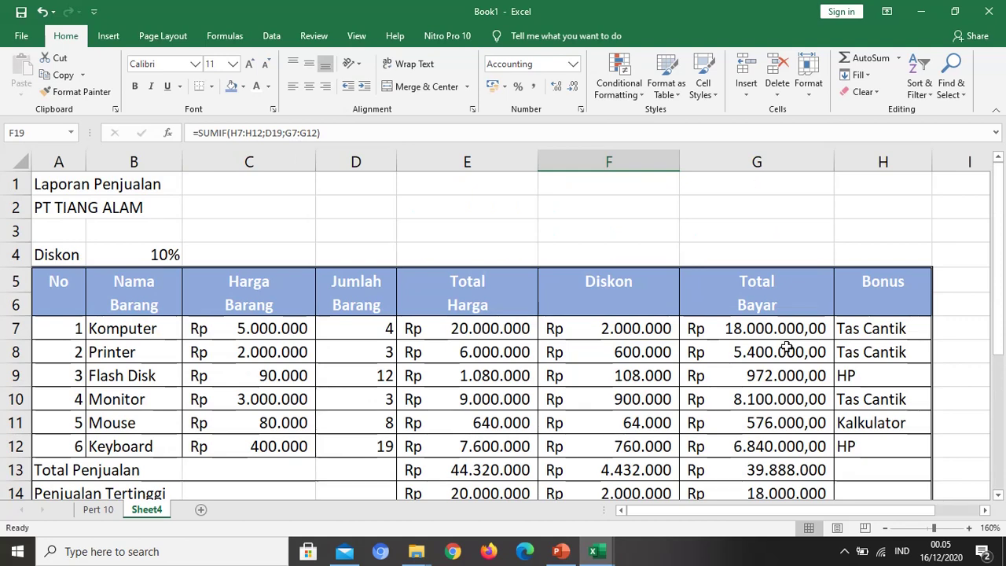
{"action": "scroll", "coordinate": [786, 348], "scroll_direction": "down", "scroll_amount": 6}
{"action": "scroll", "coordinate": [685, 400], "scroll_direction": "up", "scroll_amount": 1}
{"action": "left_click", "coordinate": [632, 280]}
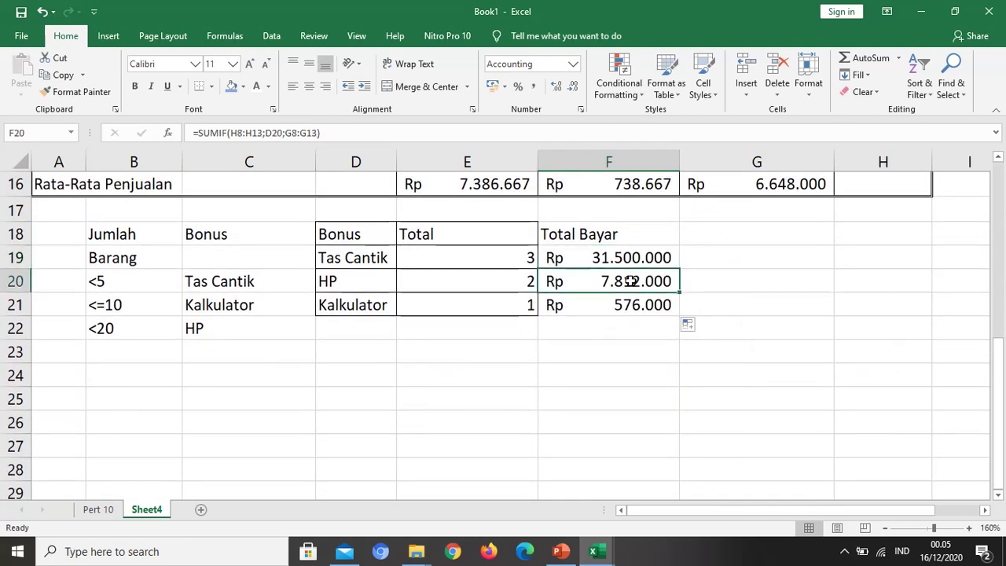
{"action": "left_click", "coordinate": [286, 132]}
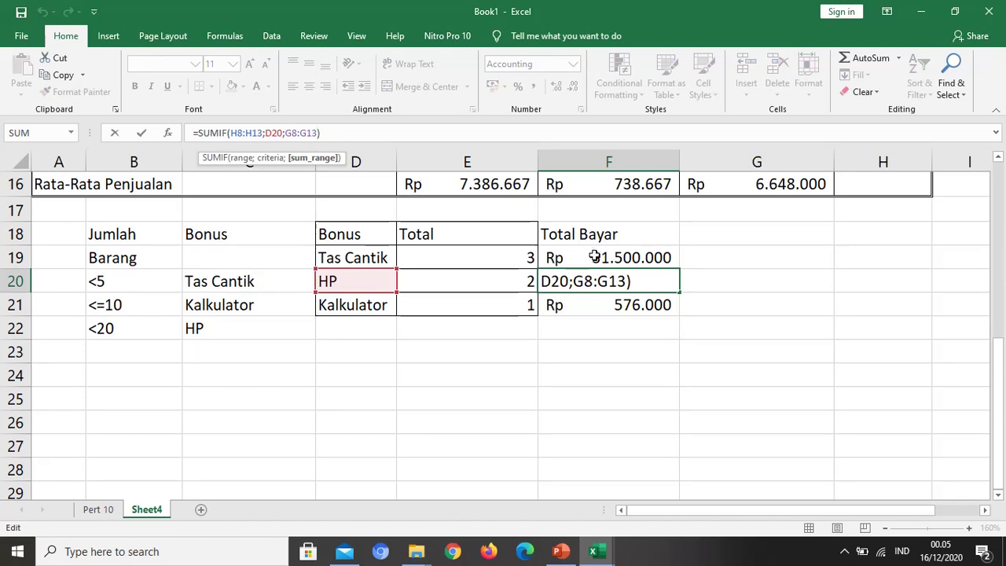
{"action": "left_click", "coordinate": [624, 257]}
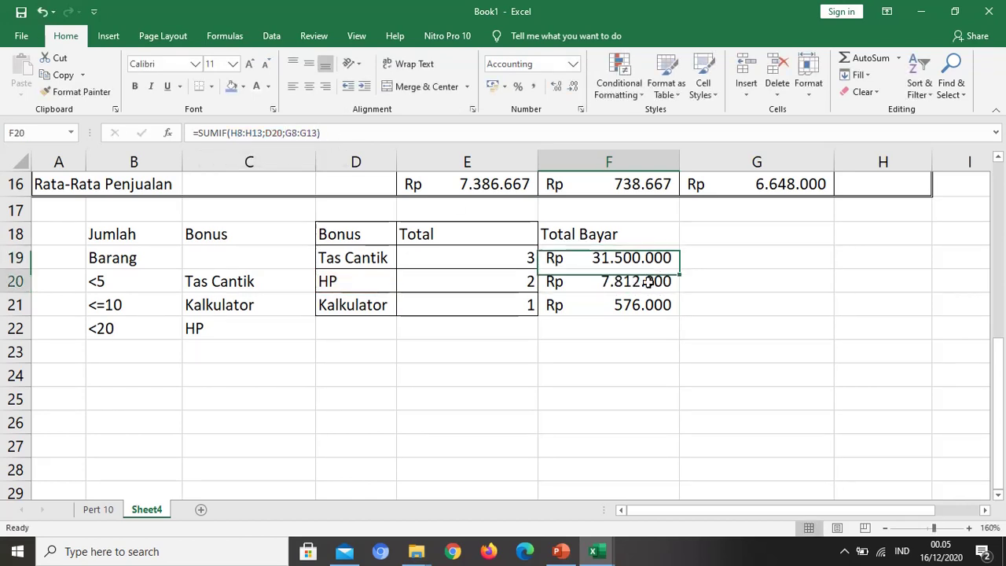
{"action": "left_click", "coordinate": [646, 281]}
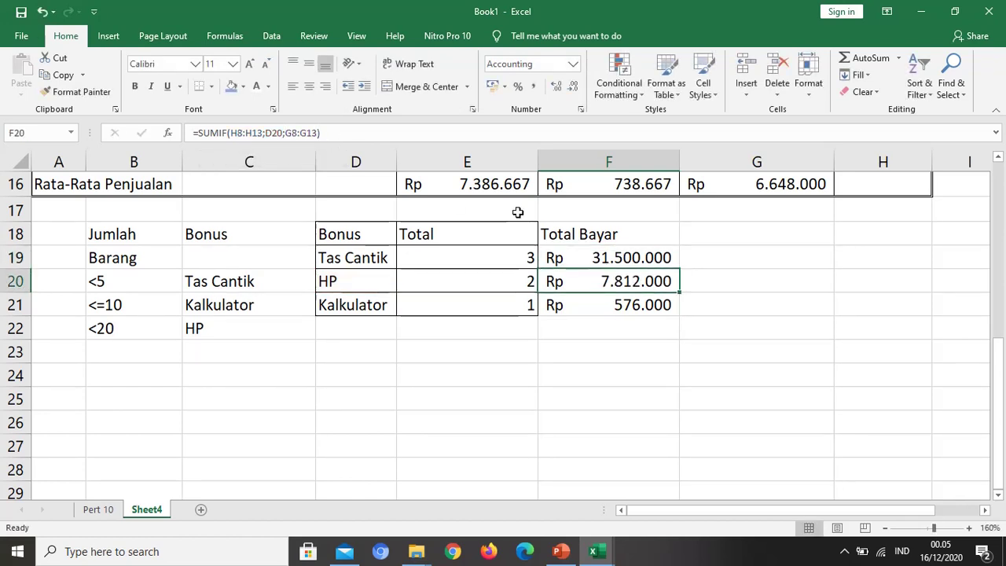
{"action": "left_click", "coordinate": [603, 261]}
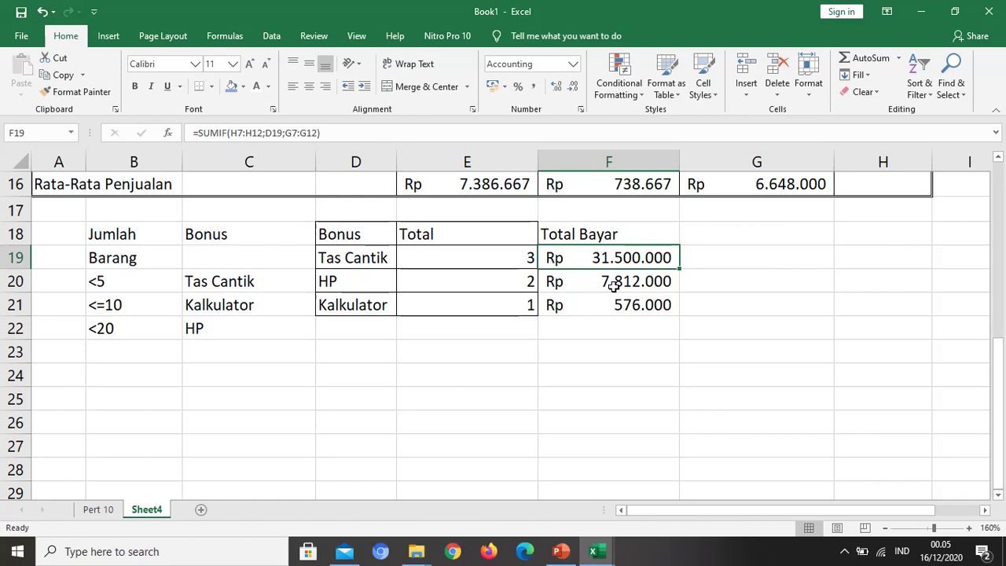
Check whether the SUMIF formula copied to F20 still refers to the same Bonus and Total Bayar rows as F19.
{"action": "scroll", "coordinate": [896, 283], "scroll_direction": "up", "scroll_amount": 5}
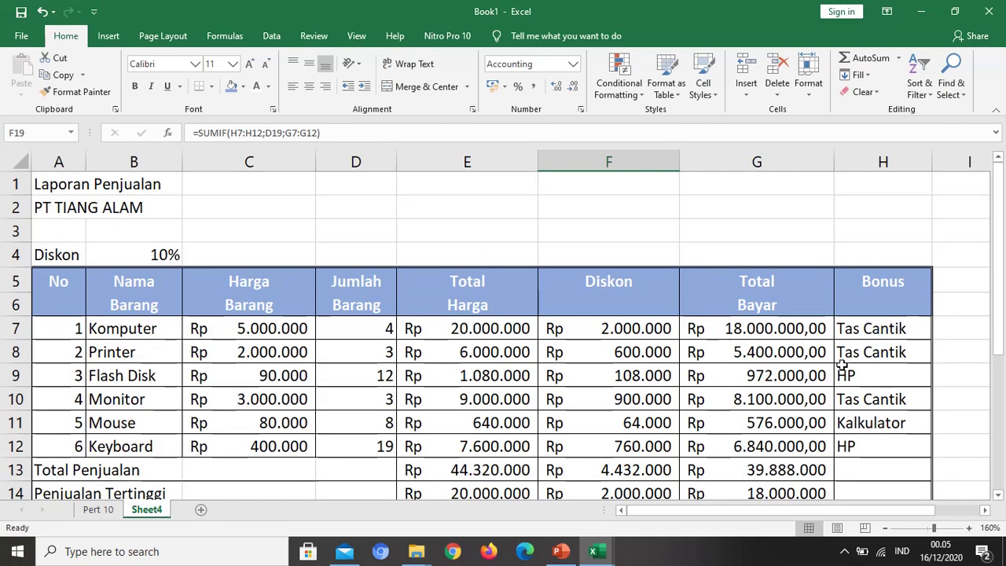
{"action": "scroll", "coordinate": [838, 369], "scroll_direction": "down", "scroll_amount": 6}
{"action": "left_click", "coordinate": [620, 207]}
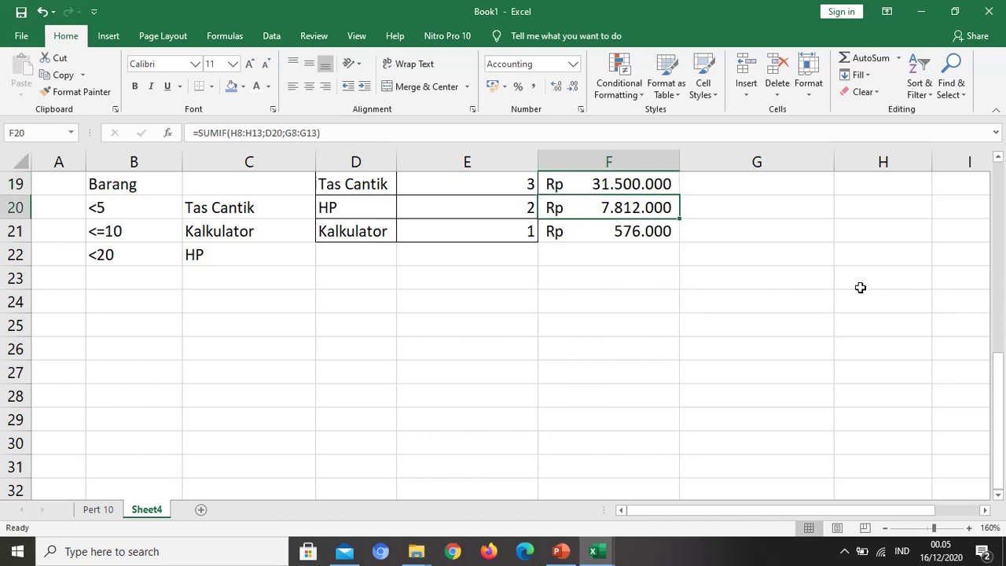
{"action": "left_click", "coordinate": [616, 185]}
{"action": "left_click", "coordinate": [615, 203]}
{"action": "scroll", "coordinate": [861, 219], "scroll_direction": "up", "scroll_amount": 1}
{"action": "scroll", "coordinate": [862, 220], "scroll_direction": "up", "scroll_amount": 4}
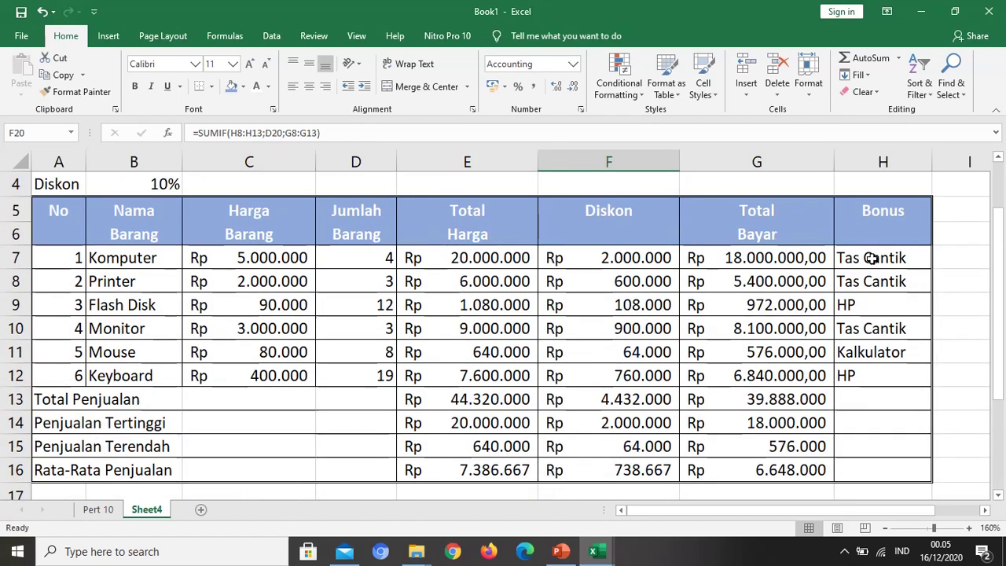
{"action": "scroll", "coordinate": [649, 355], "scroll_direction": "down", "scroll_amount": 2}
Refill the SUMIF formula with its relative ranges from F19 down through F21.
{"action": "left_click", "coordinate": [609, 398]}
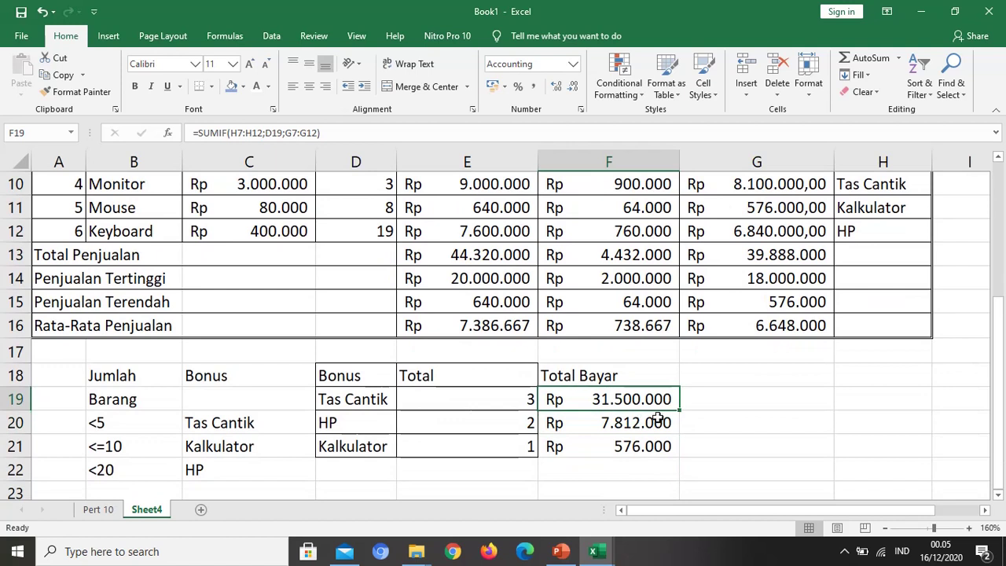
{"action": "left_click_drag", "start_coordinate": [679, 411], "coordinate": [686, 456]}
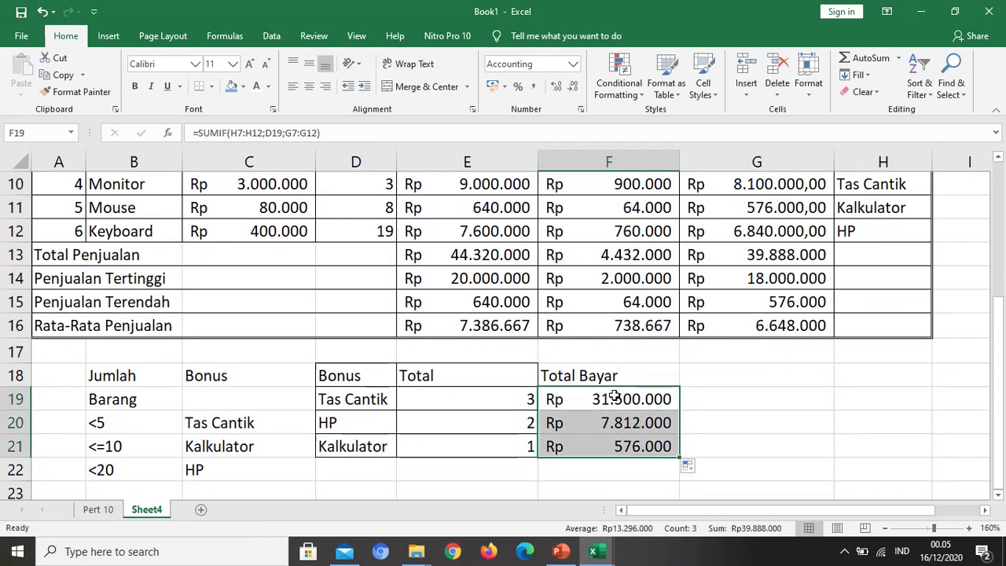
Make both ranges in F19's formula absolute so it reads =SUMIF($H$7:$H$12;D19;$G$7:$G$12).
{"action": "left_click", "coordinate": [613, 397]}
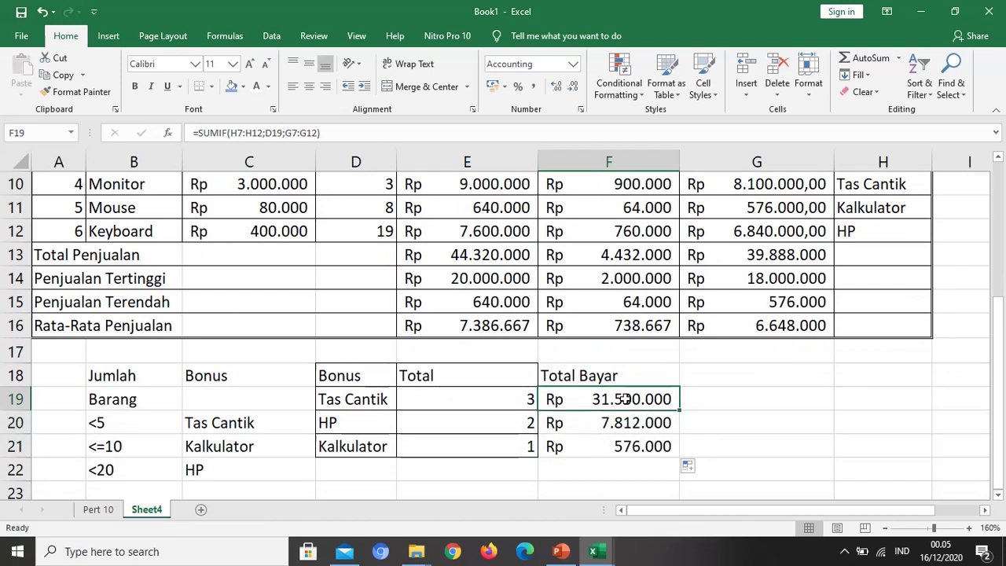
{"action": "left_click", "coordinate": [234, 131]}
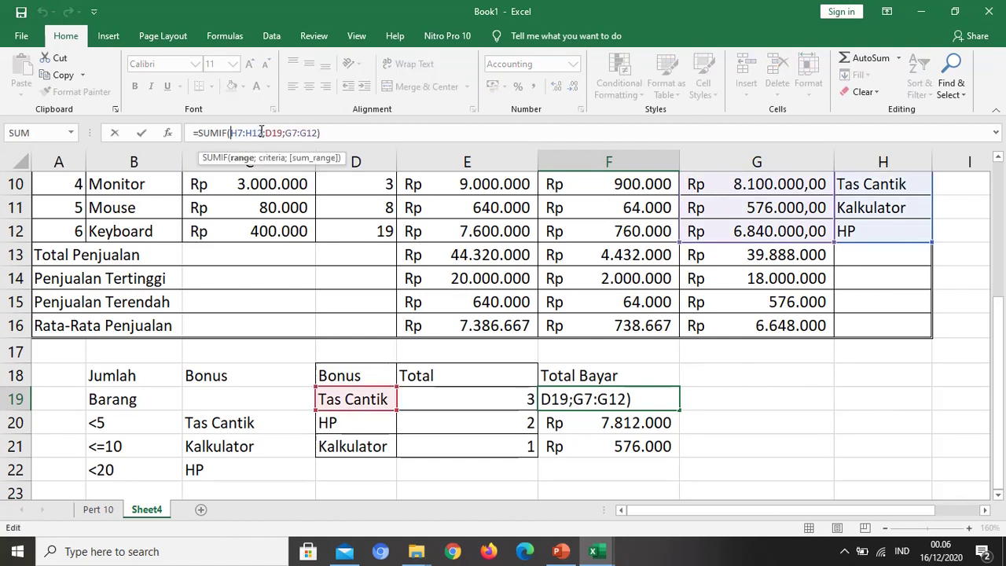
{"action": "left_click", "coordinate": [262, 132]}
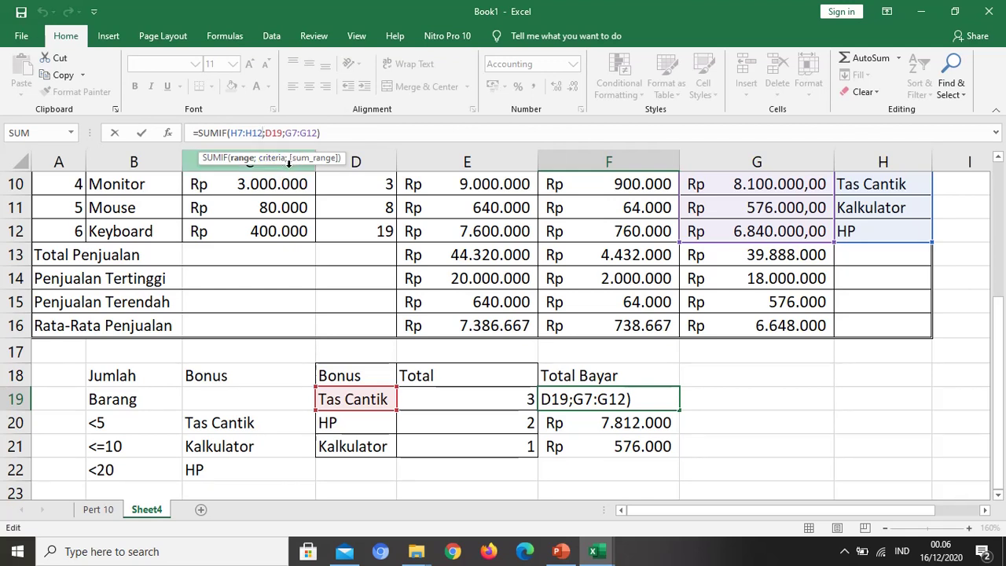
{"action": "key", "text": "F4"}
{"action": "left_click", "coordinate": [244, 133]}
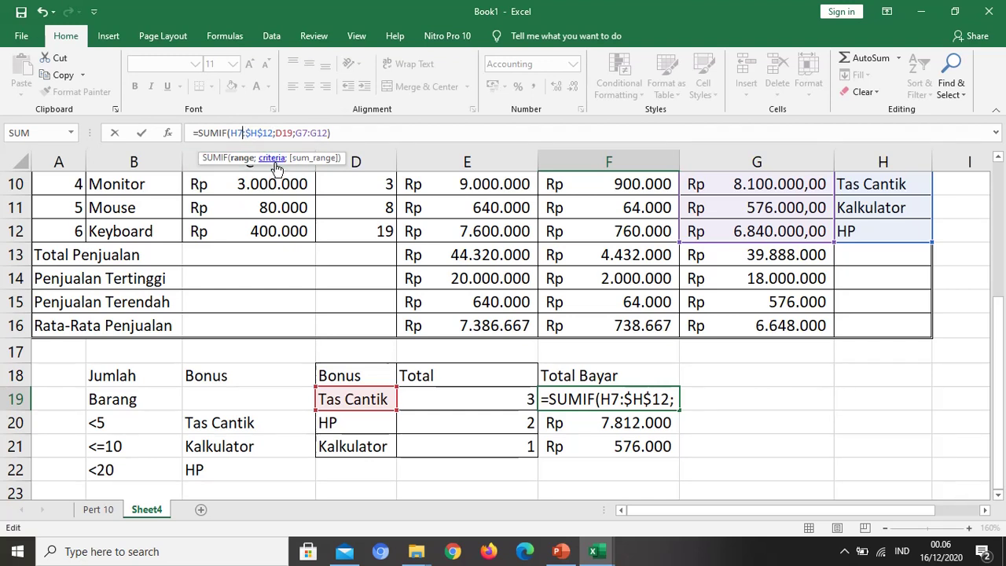
{"action": "key", "text": "F4"}
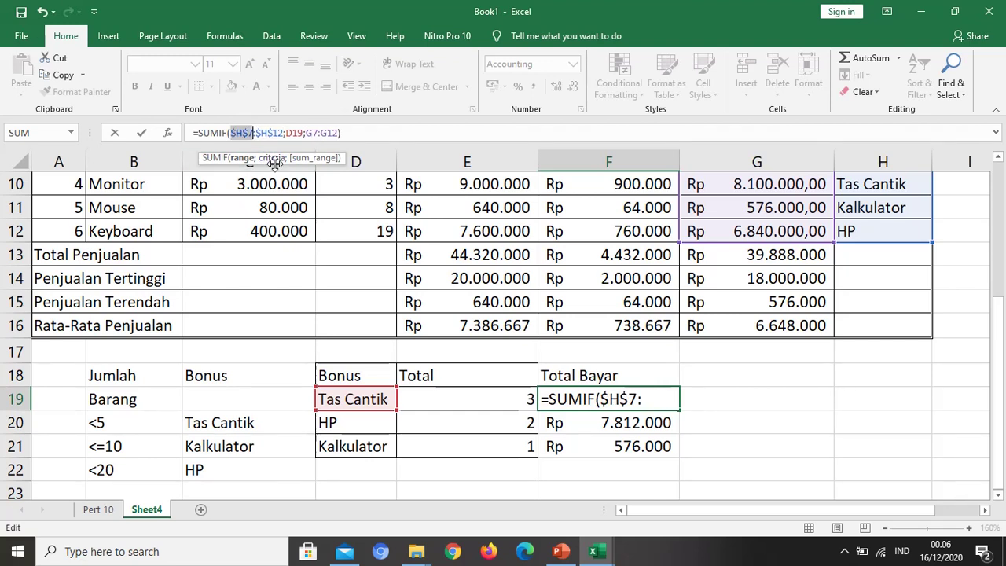
{"action": "left_click", "coordinate": [316, 133]}
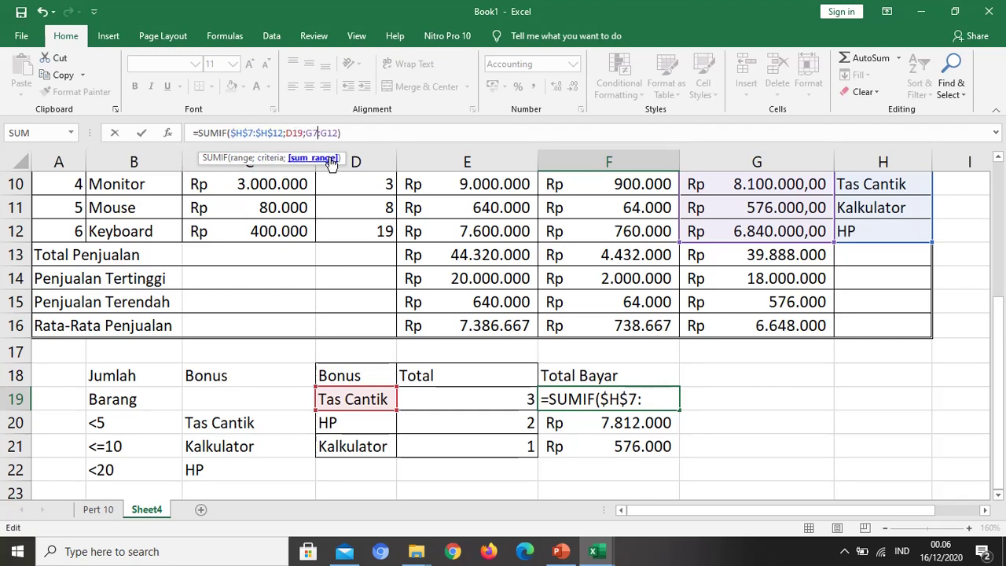
{"action": "key", "text": "F4"}
{"action": "left_click", "coordinate": [349, 132]}
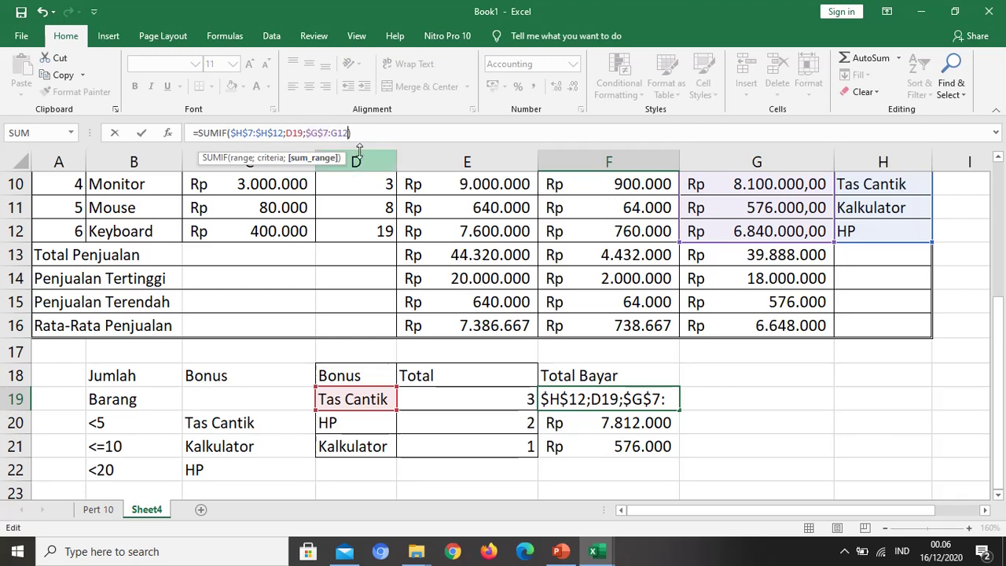
{"action": "key", "text": "F4"}
{"action": "type", "text": ")"}
{"action": "key", "text": "Return"}
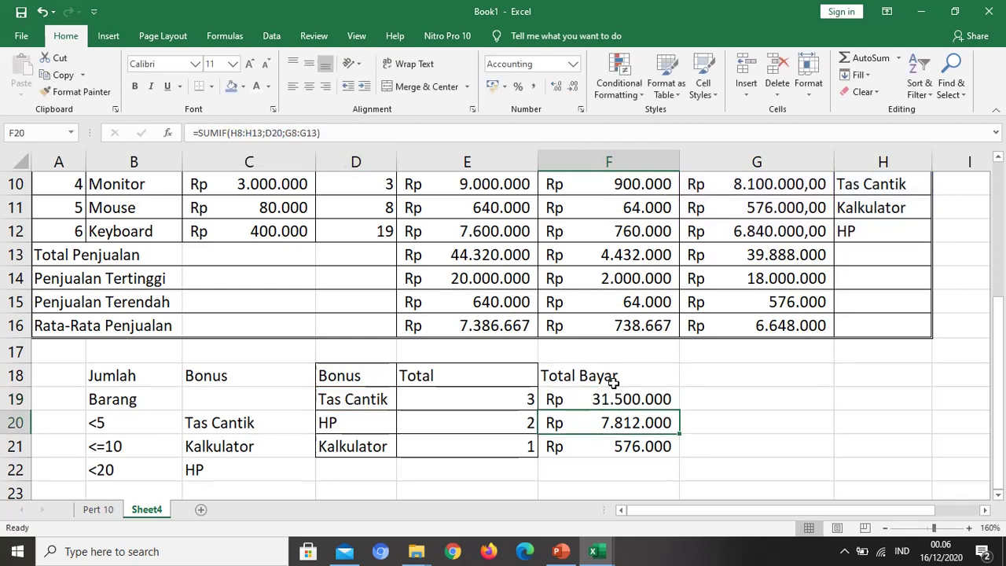
Fill the SUMIF formula with absolute ranges from F19 down through F21 and check the copied ranges in F20.
{"action": "left_click_drag", "start_coordinate": [682, 408], "coordinate": [682, 454]}
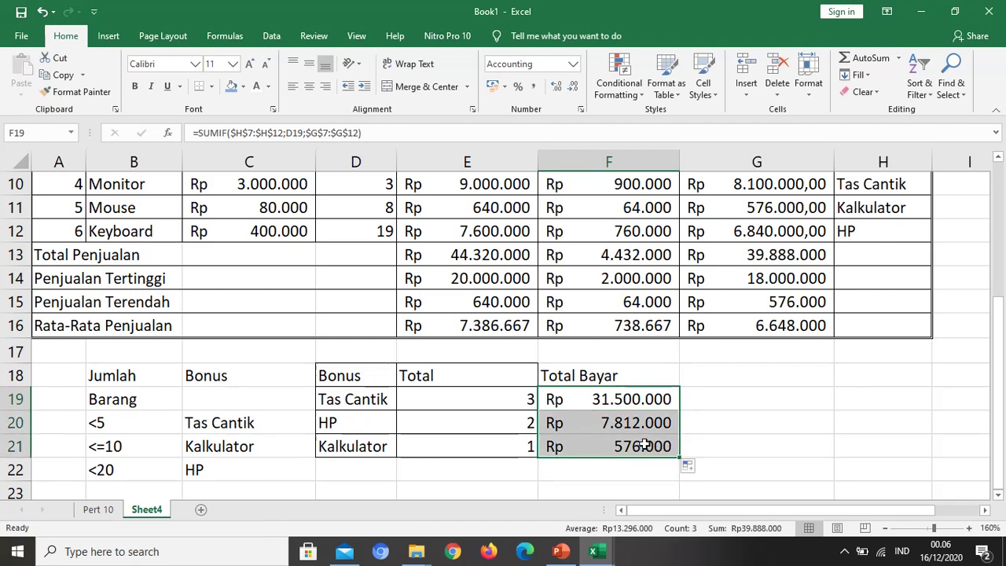
{"action": "left_click", "coordinate": [630, 424]}
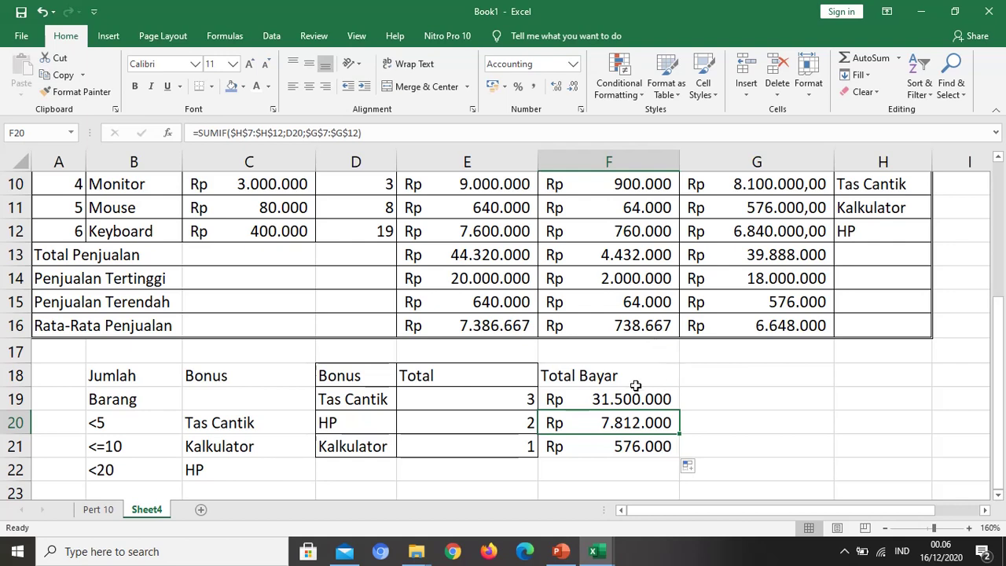
{"action": "left_click", "coordinate": [637, 399]}
{"action": "left_click", "coordinate": [649, 425]}
{"action": "scroll", "coordinate": [763, 468], "scroll_direction": "up", "scroll_amount": 1}
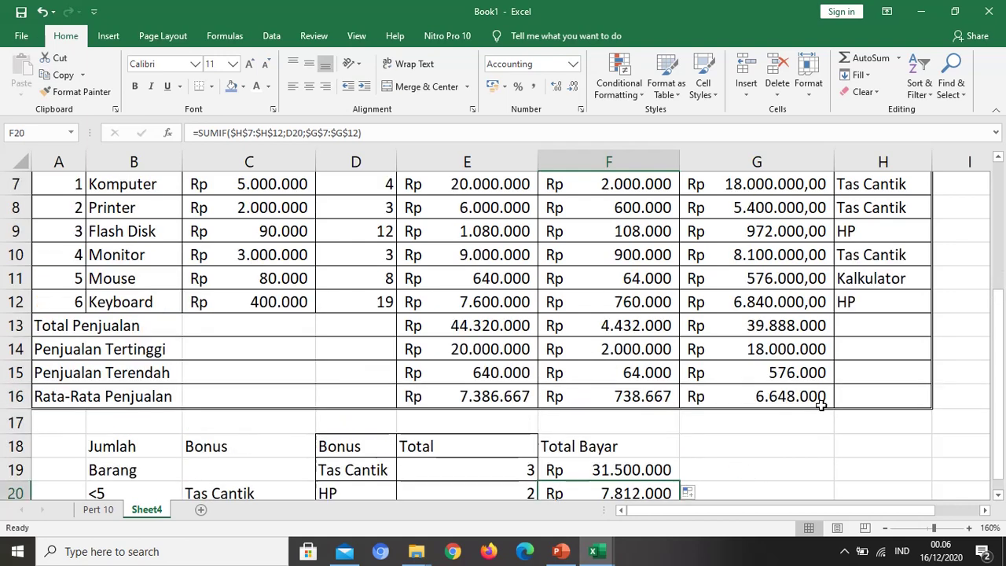
Switch to PowerPoint to check the Pertemuan 10 topic list, and return to the Book1 workbook in Excel.
{"action": "key", "text": "alt+Tab"}
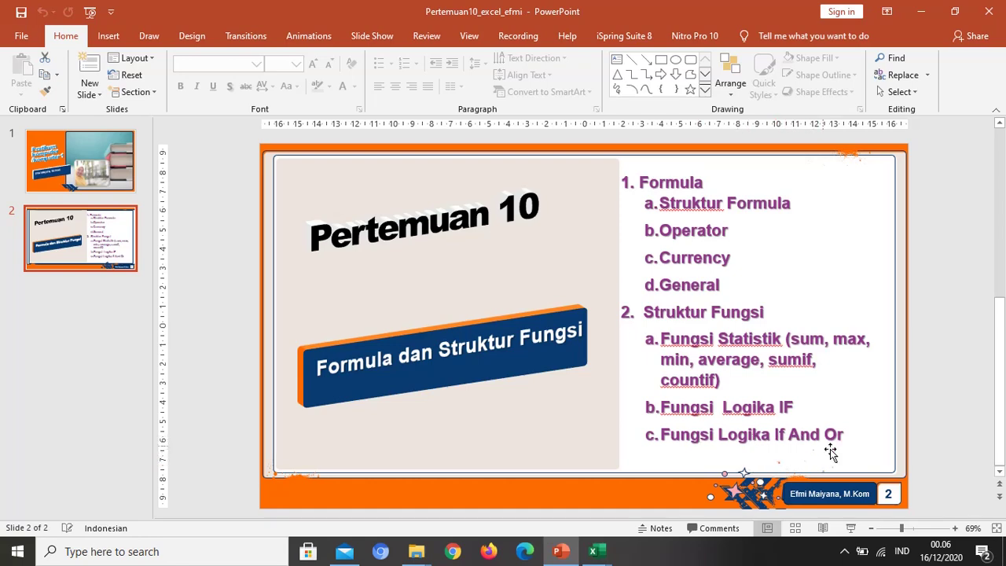
{"action": "mouse_move", "coordinate": [586, 560]}
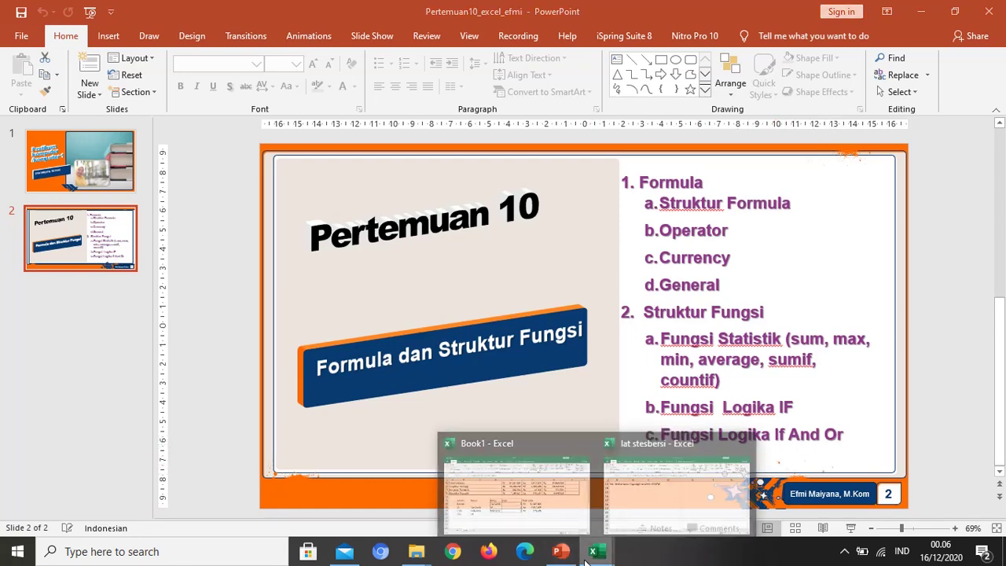
{"action": "left_click", "coordinate": [524, 502]}
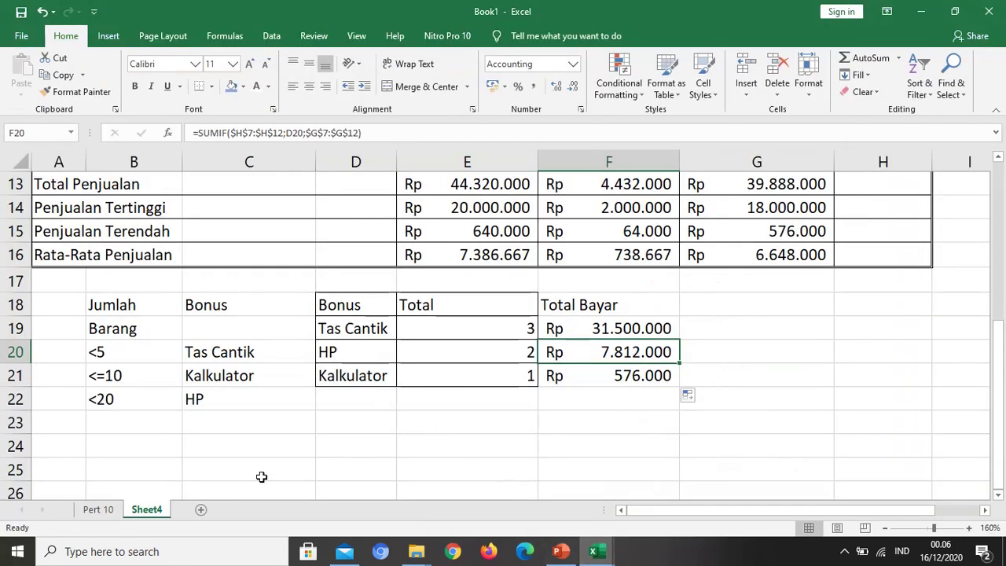
Review the sales report and the Jumlah Barang bonus criteria in B18:B22.
{"action": "scroll", "coordinate": [804, 323], "scroll_direction": "up", "scroll_amount": 4}
{"action": "scroll", "coordinate": [832, 338], "scroll_direction": "down", "scroll_amount": 2}
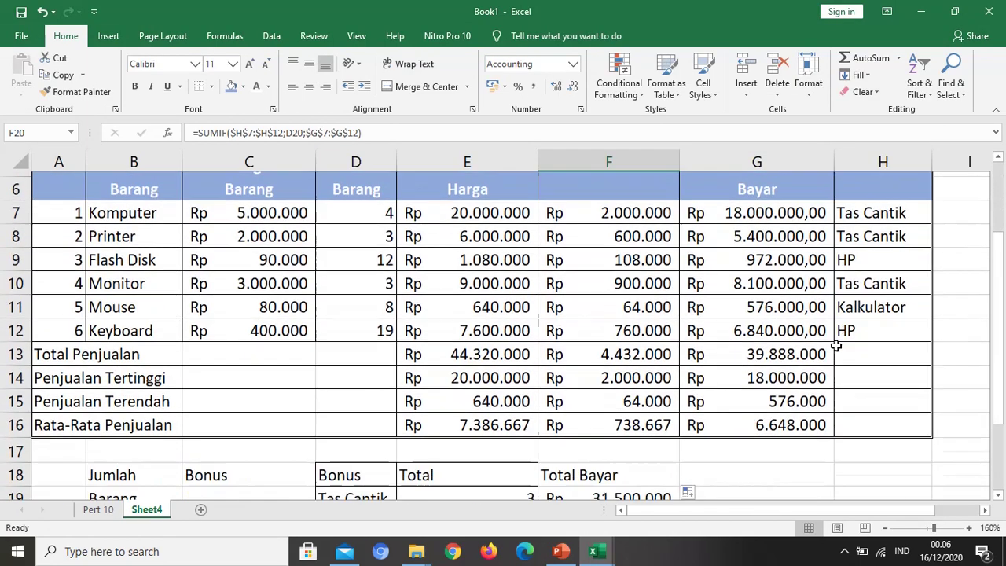
{"action": "scroll", "coordinate": [247, 416], "scroll_direction": "down", "scroll_amount": 4}
{"action": "scroll", "coordinate": [130, 296], "scroll_direction": "up", "scroll_amount": 1}
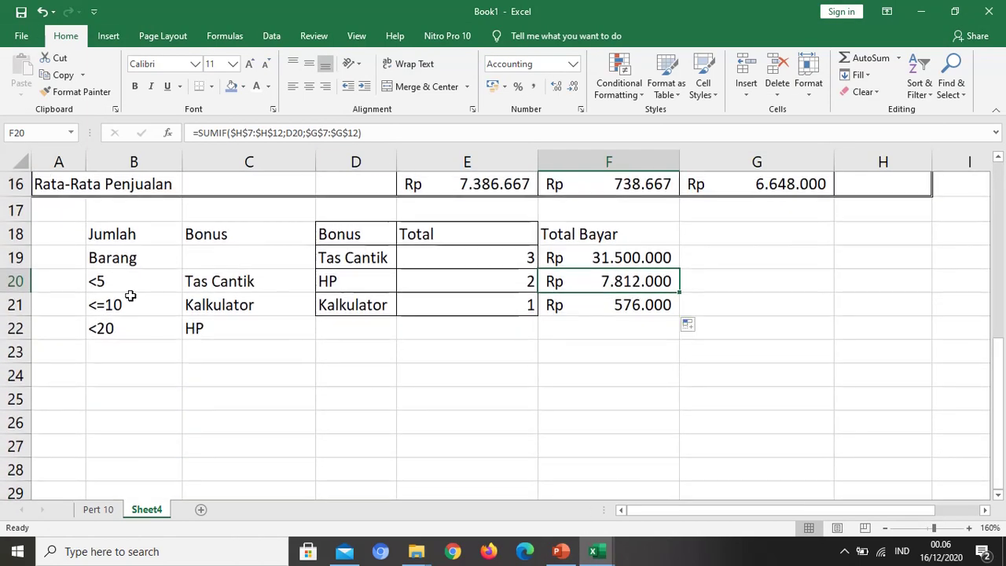
{"action": "left_click_drag", "start_coordinate": [118, 258], "coordinate": [92, 303]}
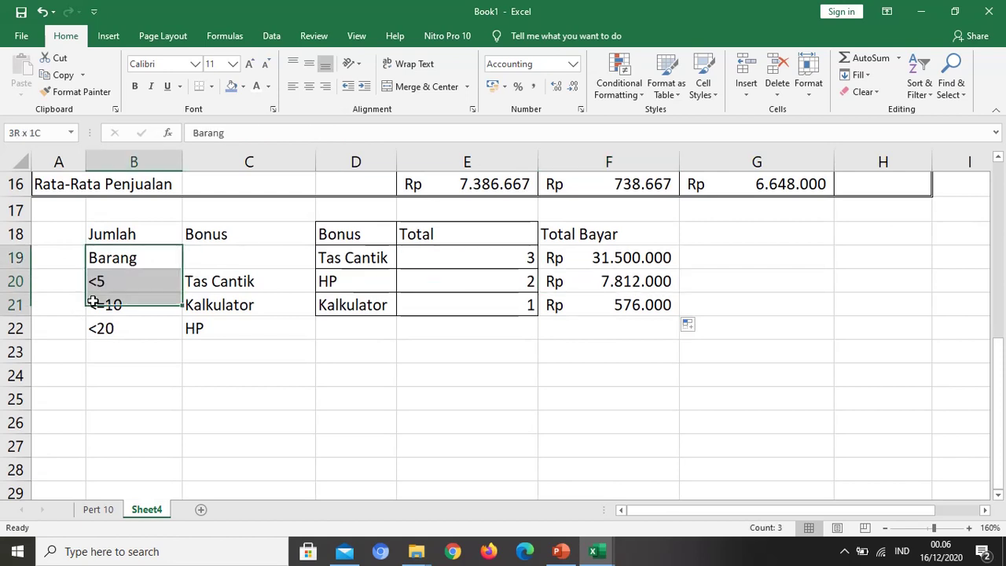
{"action": "left_click_drag", "start_coordinate": [136, 232], "coordinate": [135, 322]}
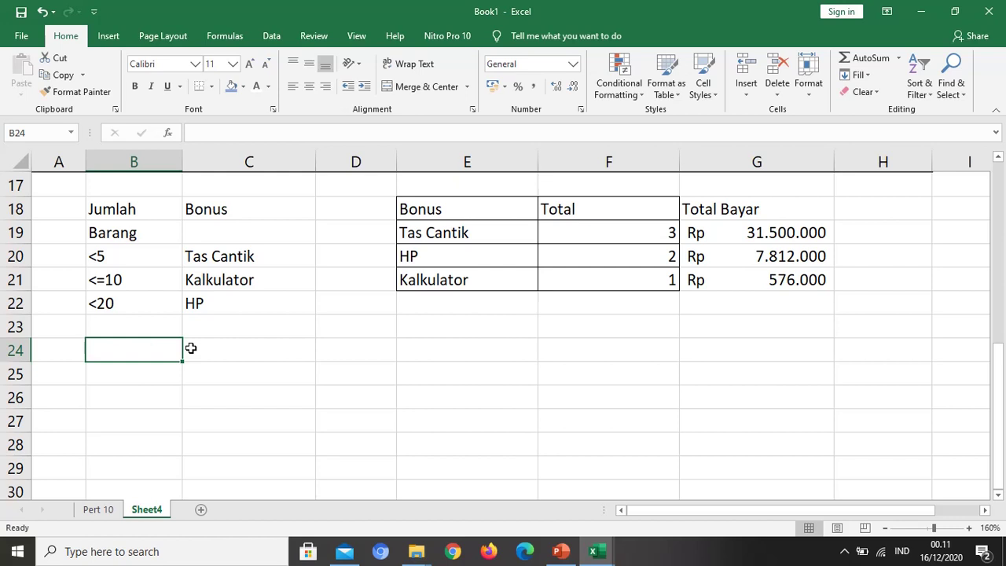
Enter the heading "Bonus Tambahan" in B24, below the bonus criteria.
{"action": "type", "text": "B"}
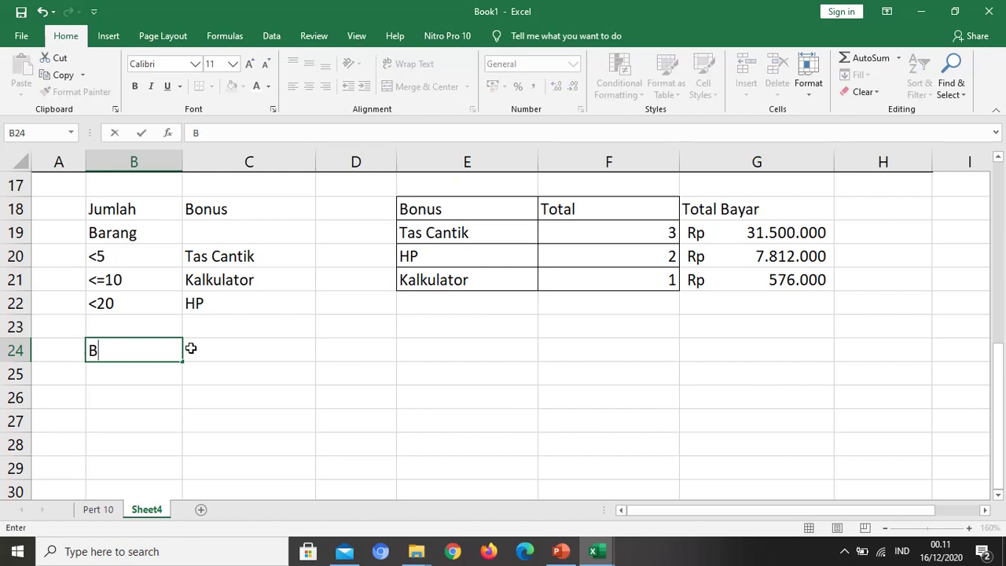
{"action": "type", "text": "onus T"}
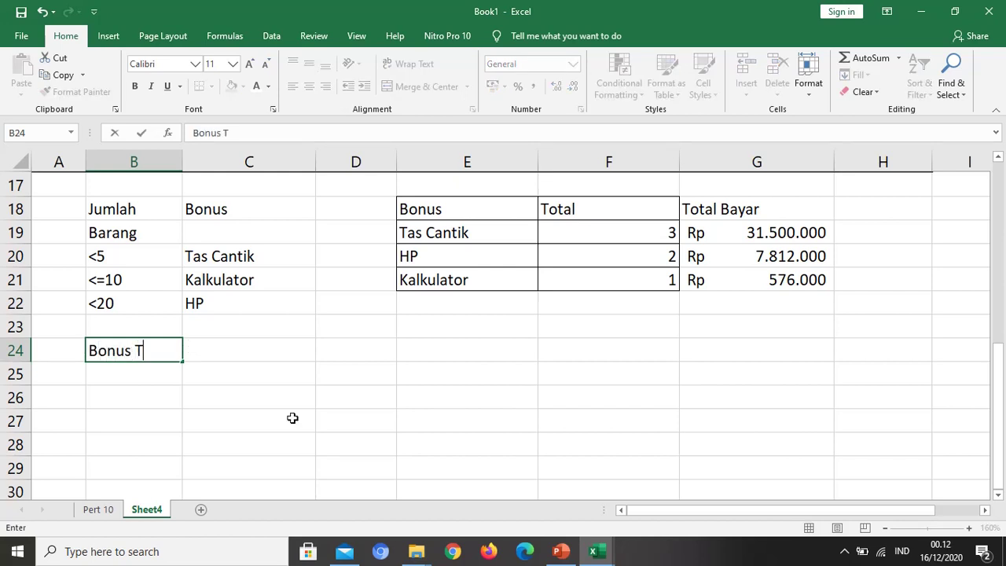
{"action": "type", "text": "ambahan"}
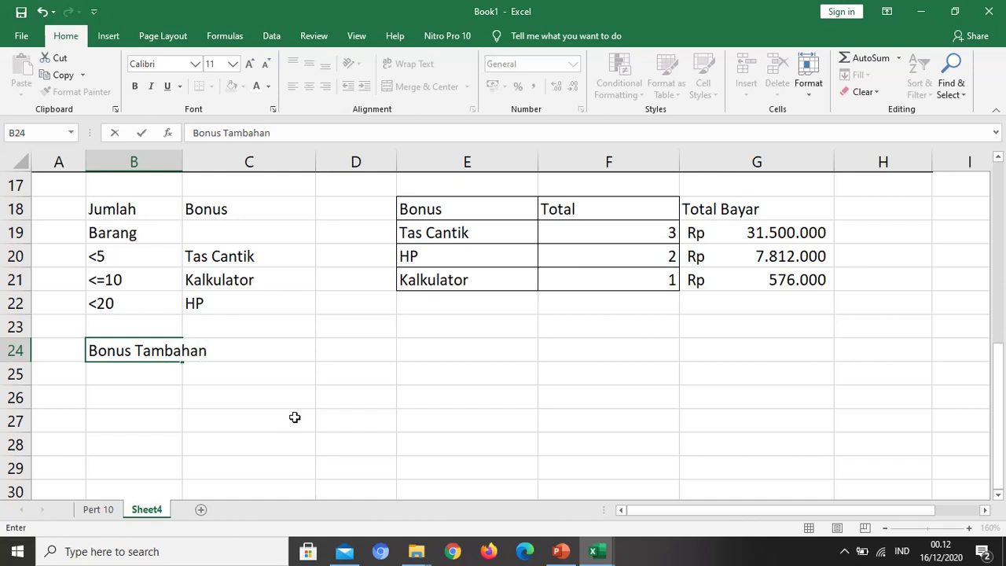
{"action": "key", "text": "Return"}
Begin the additional bonus rule in B25 with "- Jika Jumlah Barang Besar dari 10 dan Total Bayar".
{"action": "type", "text": "- "}
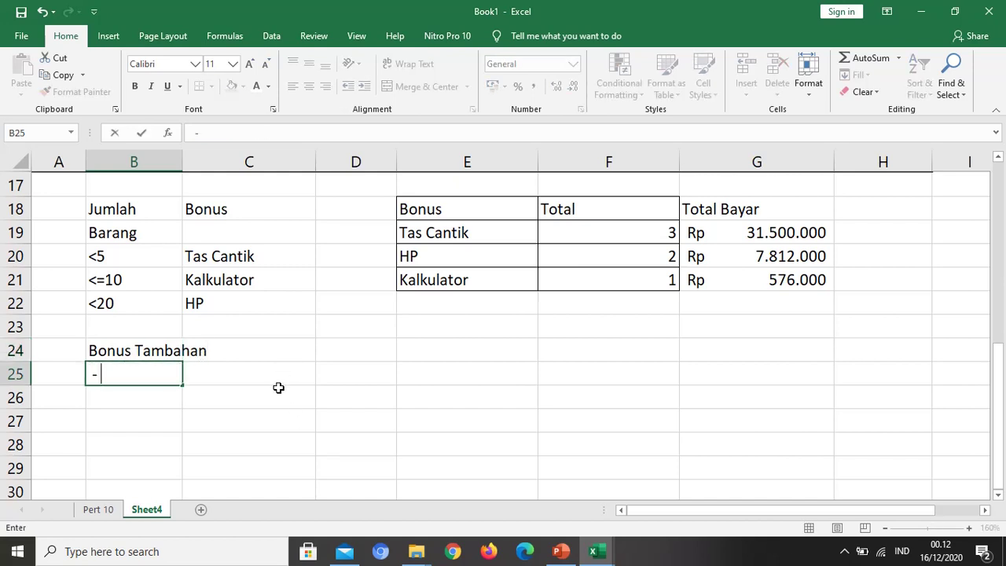
{"action": "type", "text": "Jika Jum"}
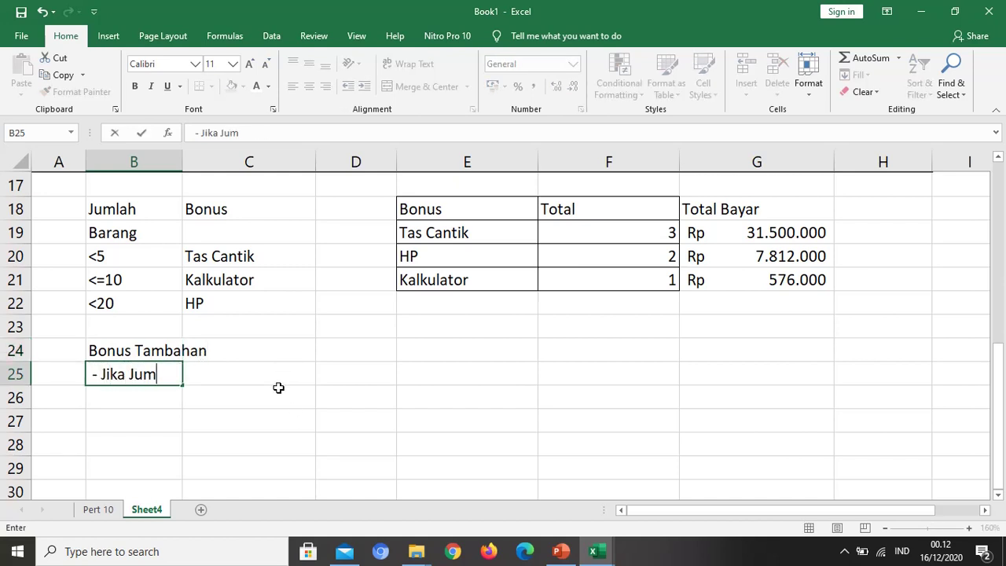
{"action": "type", "text": "lah Baran"}
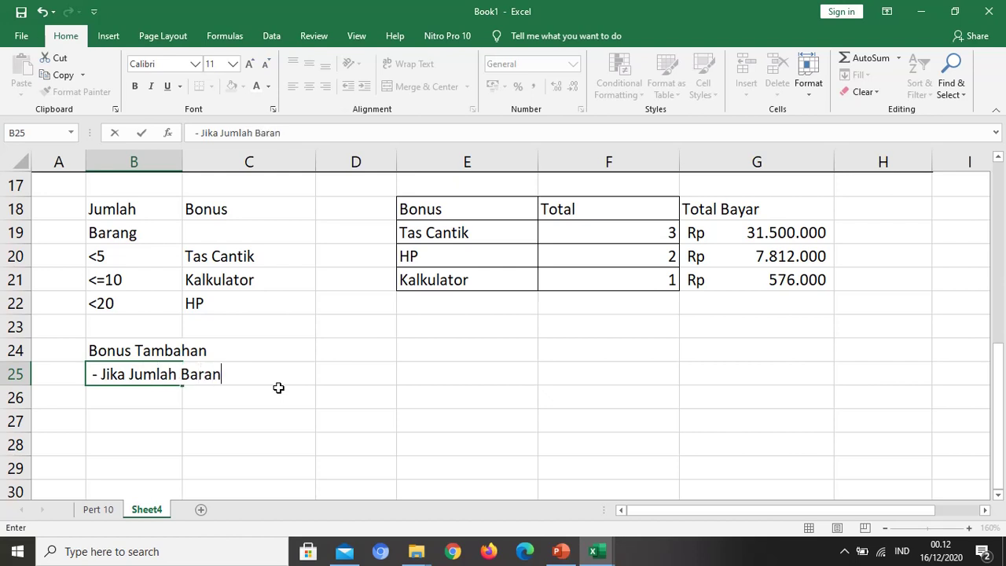
{"action": "type", "text": "g Besar "}
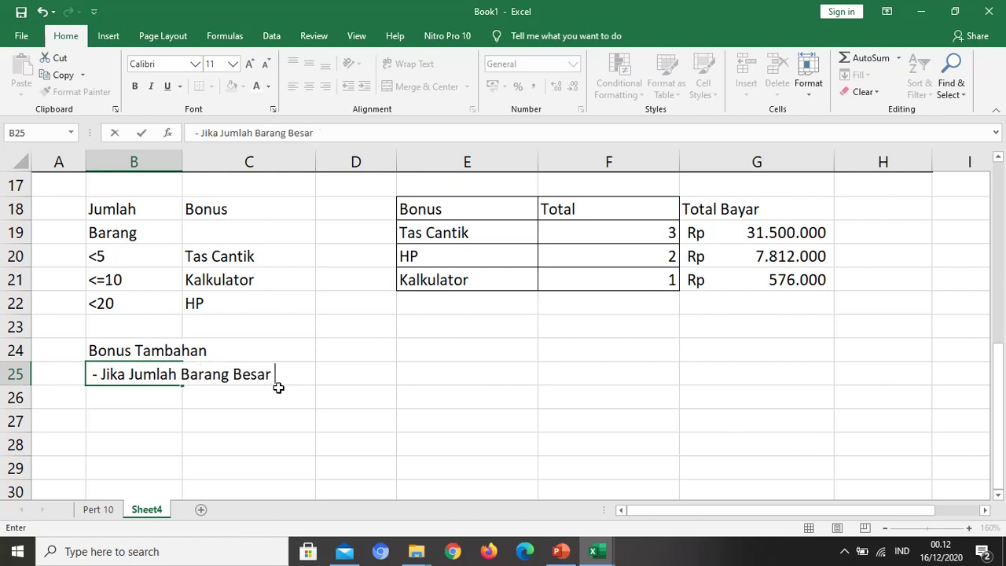
{"action": "type", "text": "dari 1"}
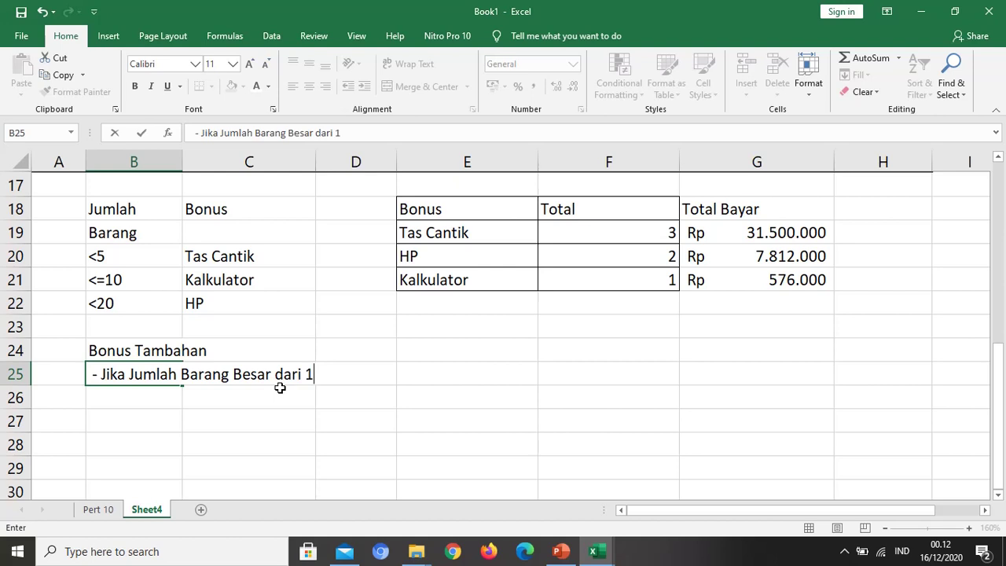
{"action": "type", "text": "0 dan"}
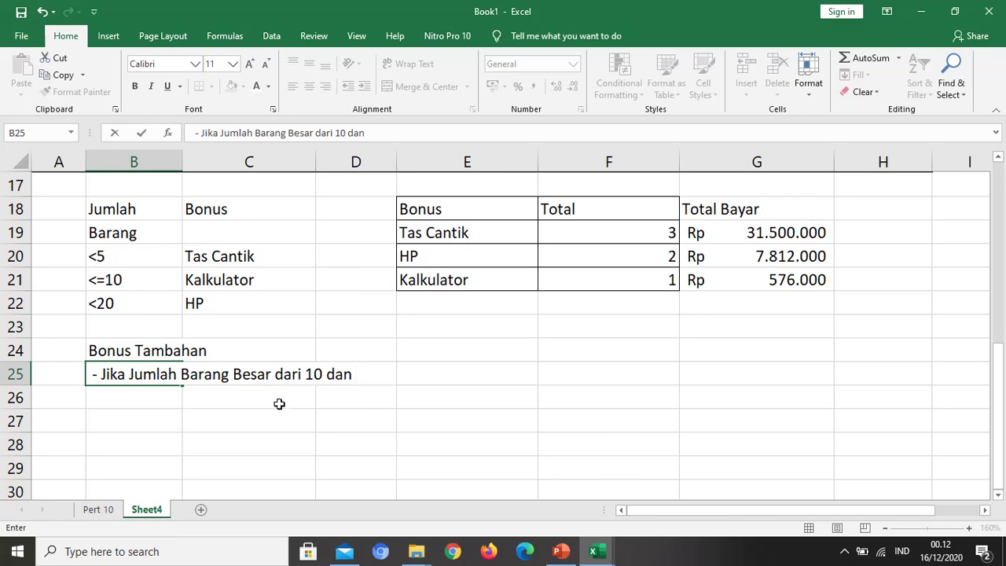
{"action": "type", "text": " Total "}
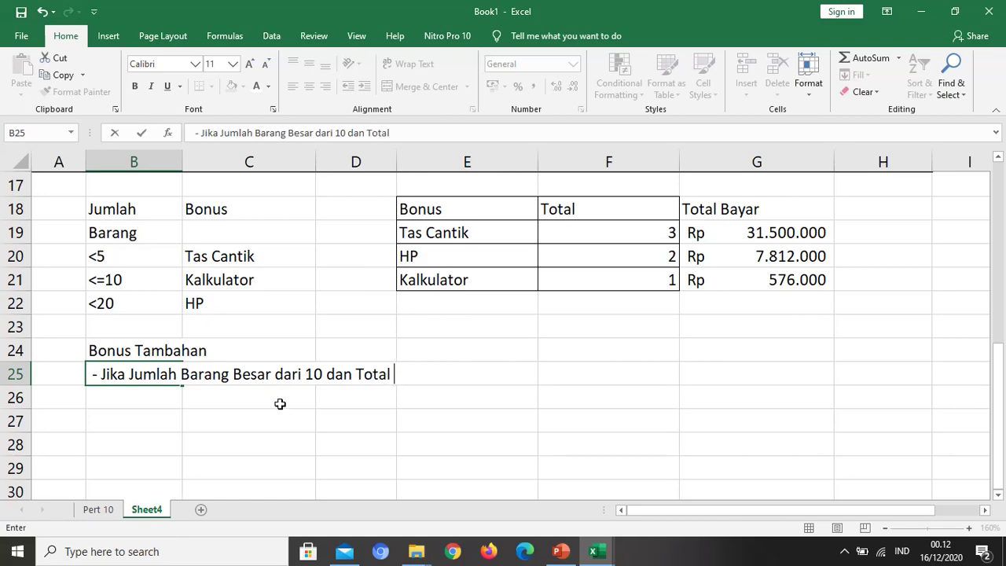
{"action": "type", "text": "Bayar"}
Check the Total Bayar column, and complete the B25 rule with "Besar 10jt maka dia mendapat Bonus tambahan sebuah printer".
{"action": "scroll", "coordinate": [280, 404], "scroll_direction": "up", "scroll_amount": 5}
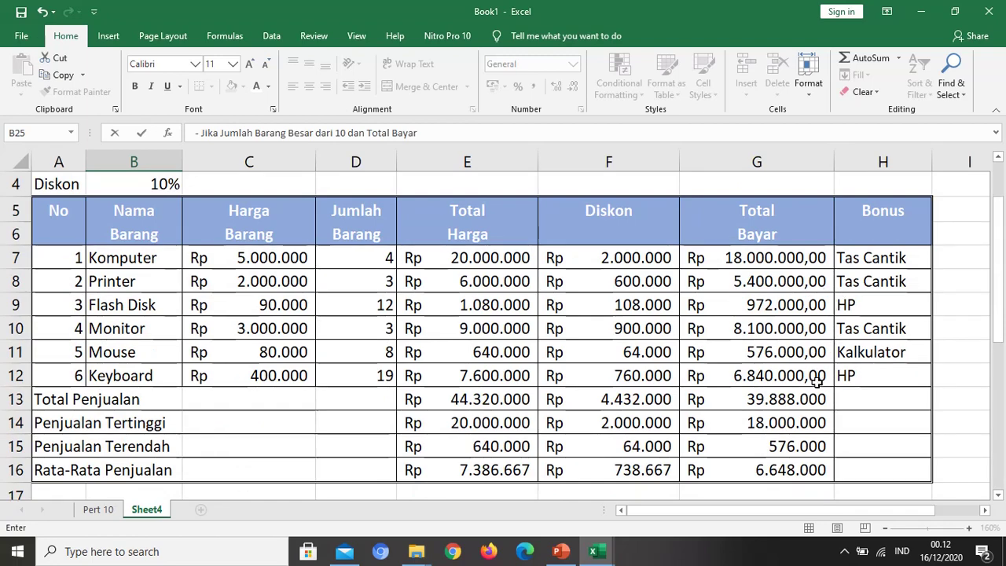
{"action": "scroll", "coordinate": [818, 399], "scroll_direction": "down", "scroll_amount": 2}
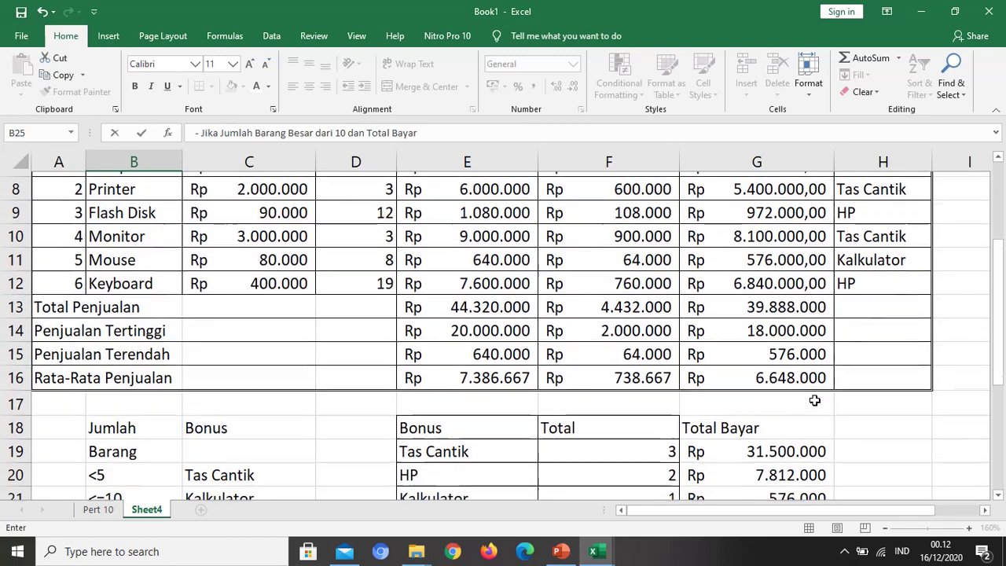
{"action": "scroll", "coordinate": [815, 398], "scroll_direction": "down", "scroll_amount": 1}
{"action": "scroll", "coordinate": [813, 396], "scroll_direction": "up", "scroll_amount": 2}
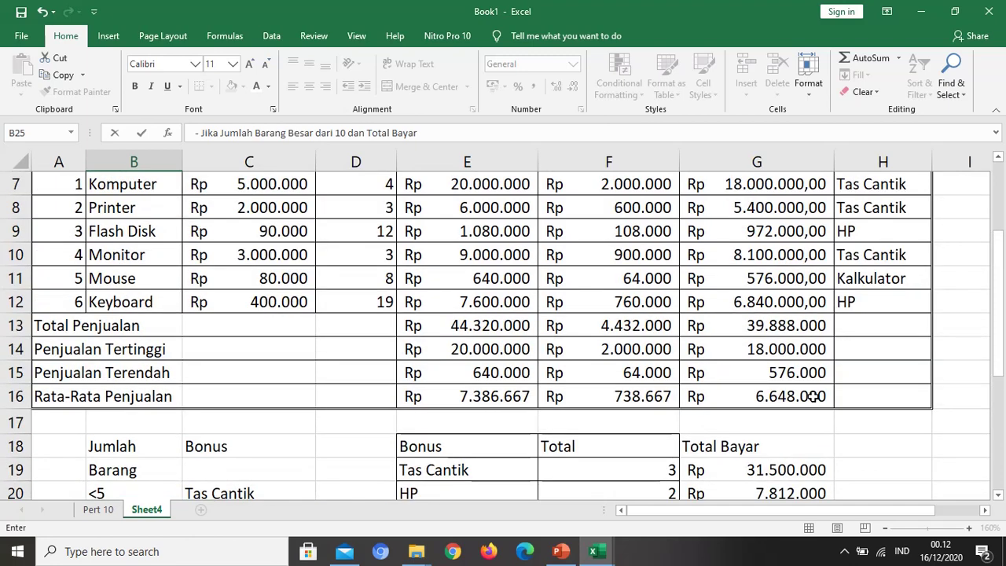
{"action": "scroll", "coordinate": [812, 399], "scroll_direction": "down", "scroll_amount": 4}
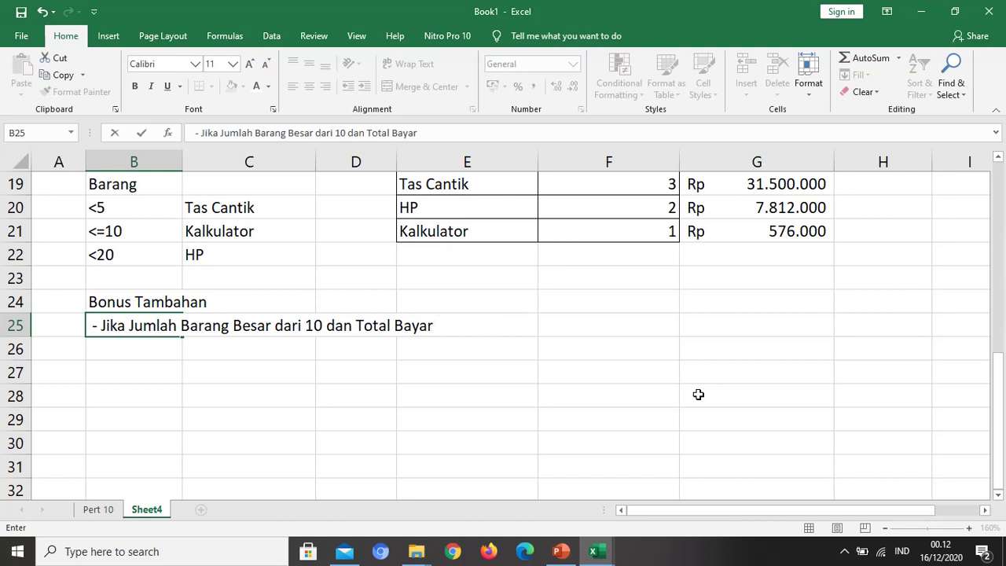
{"action": "type", "text": "Besar 10"}
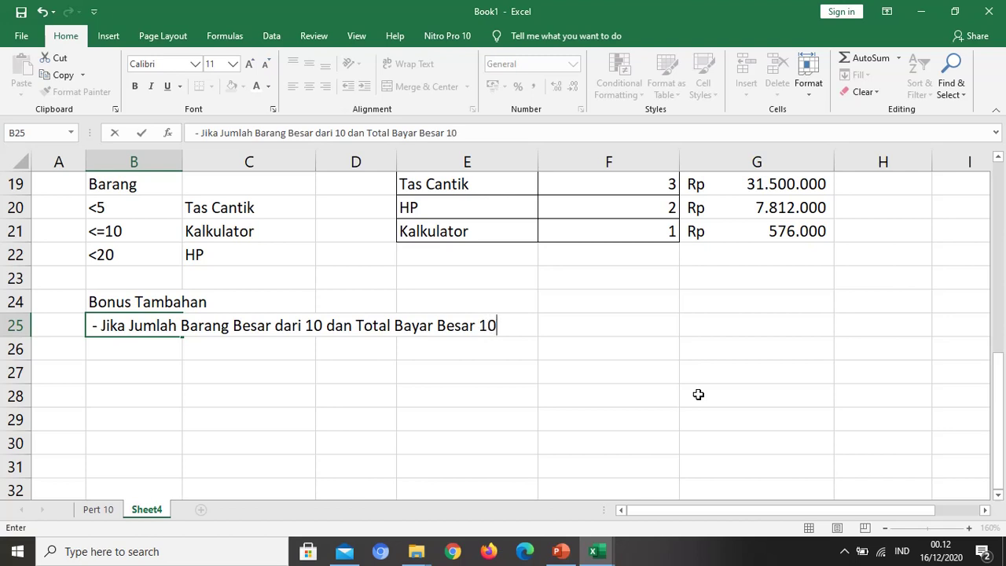
{"action": "type", "text": "jt maka "}
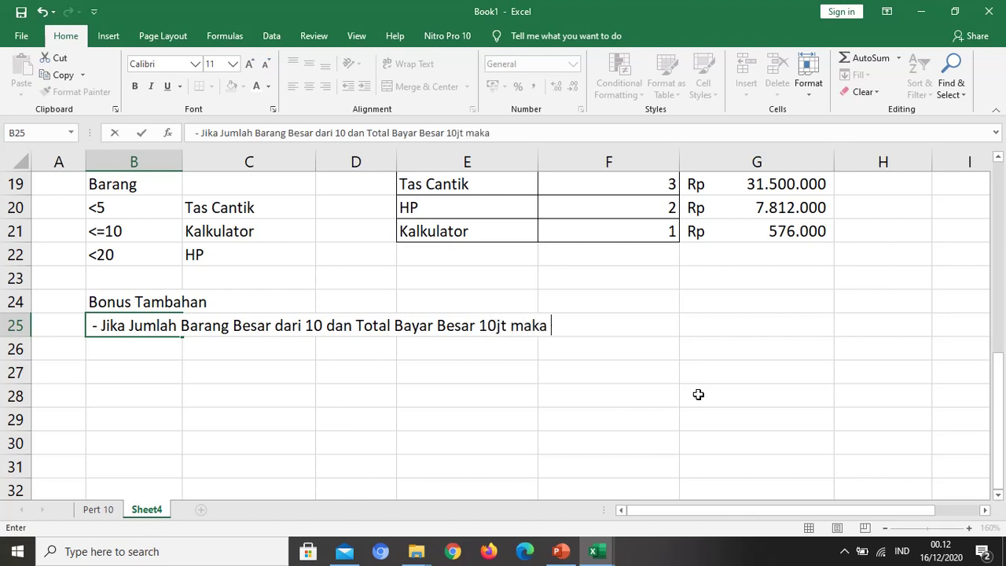
{"action": "type", "text": "dia menam"}
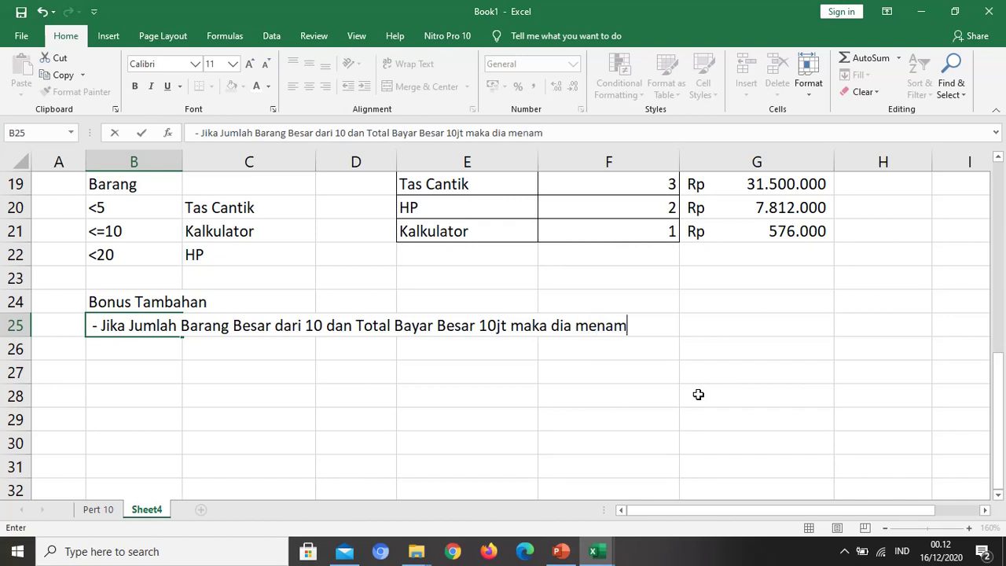
{"action": "key", "text": "BackSpace"}
{"action": "key", "text": "BackSpace"}
{"action": "type", "text": "dapa t"}
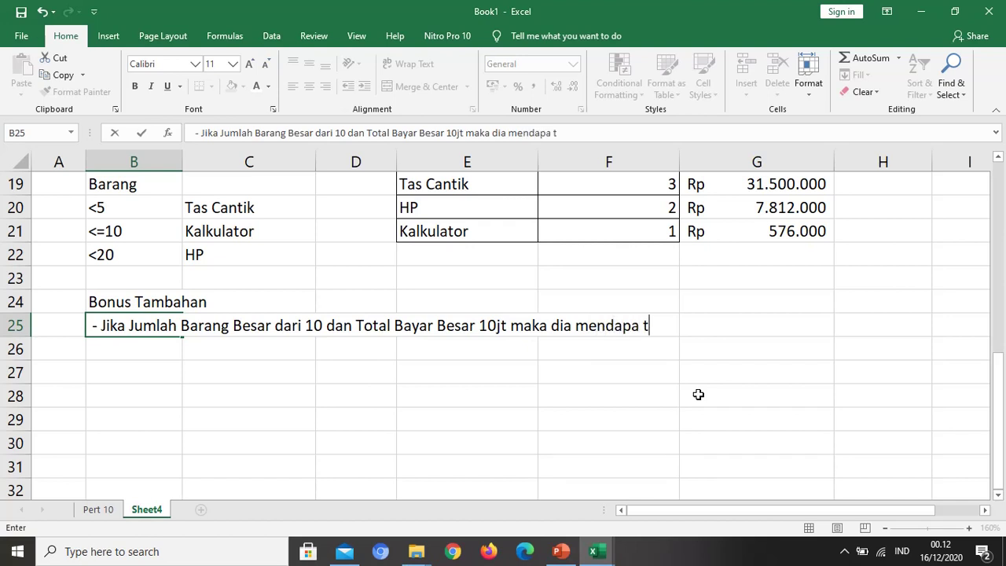
{"action": "type", "text": "Bonus tambahan"}
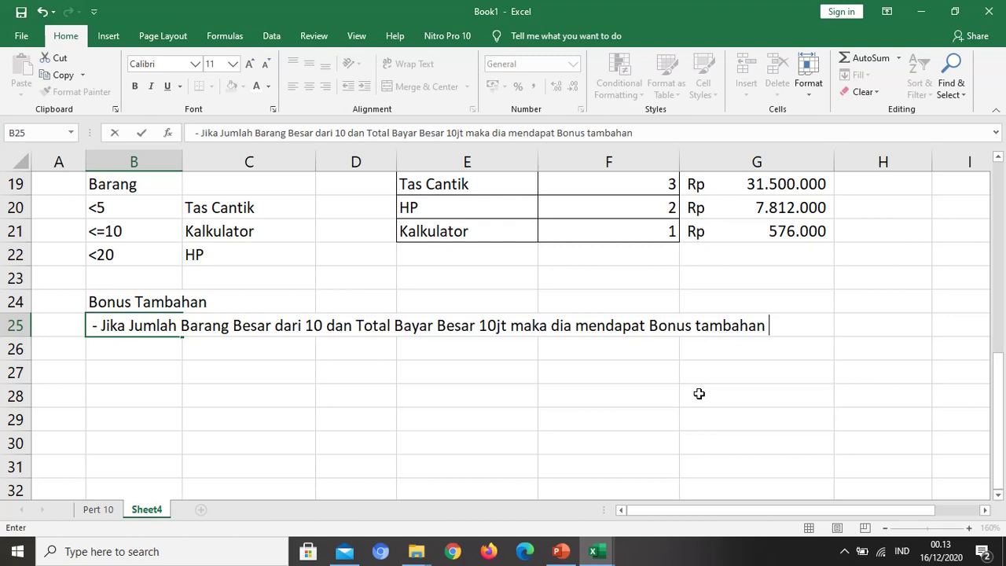
{"action": "type", "text": "sebuah printer"}
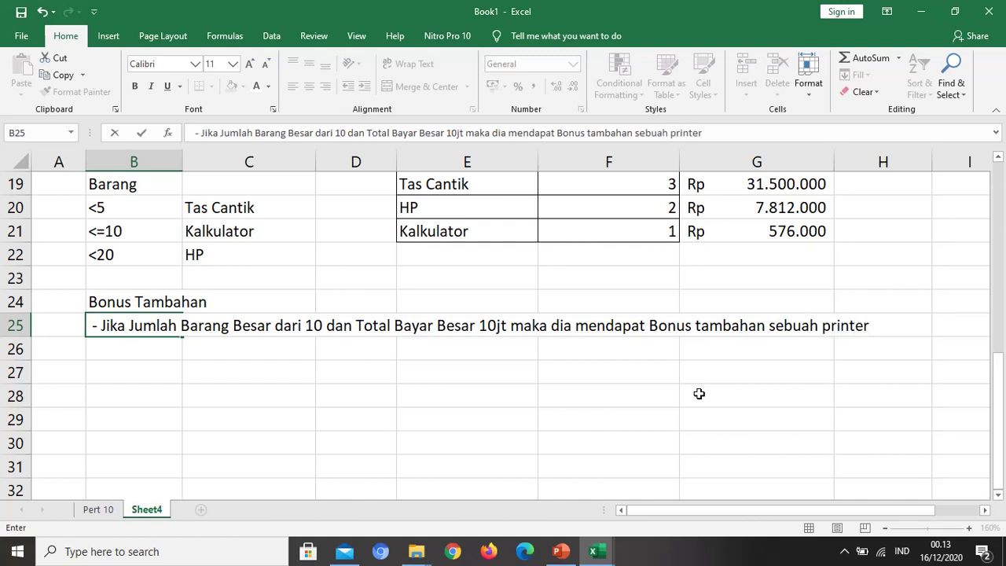
{"action": "key", "text": "Return"}
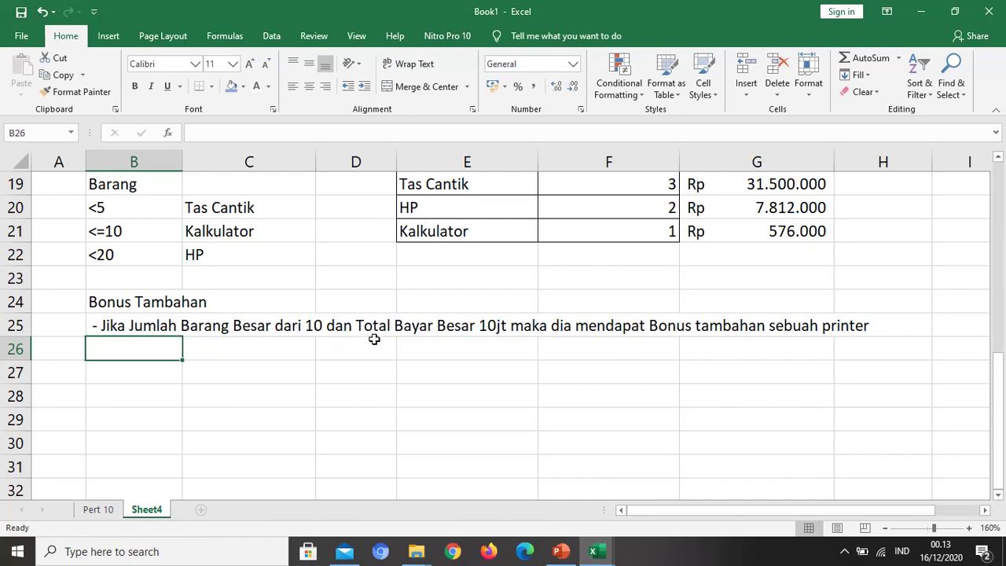
Enter the condition headings "K1" in B27 and "K2" in C27, below the additional bonus rule.
{"action": "left_click", "coordinate": [158, 376]}
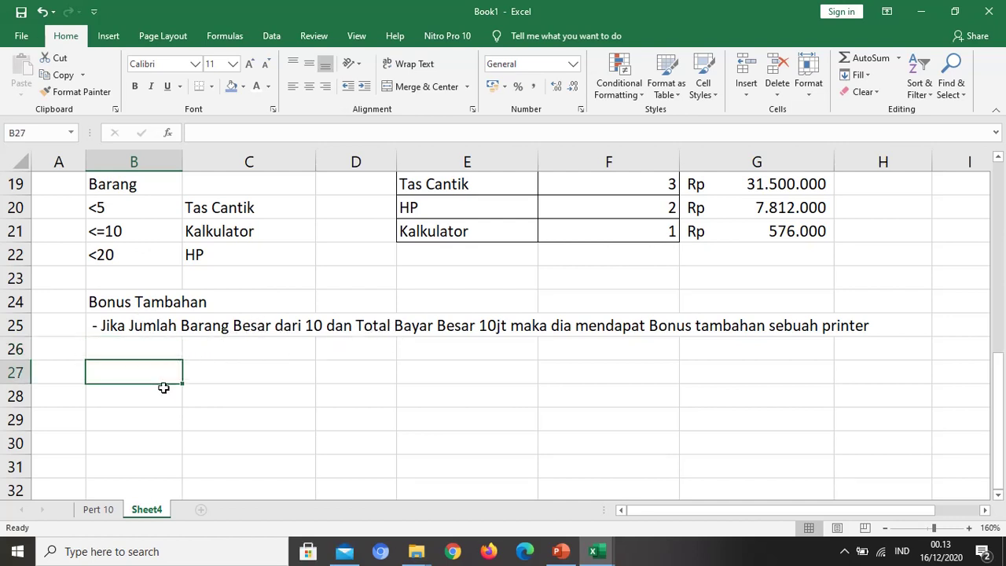
{"action": "type", "text": "K1"}
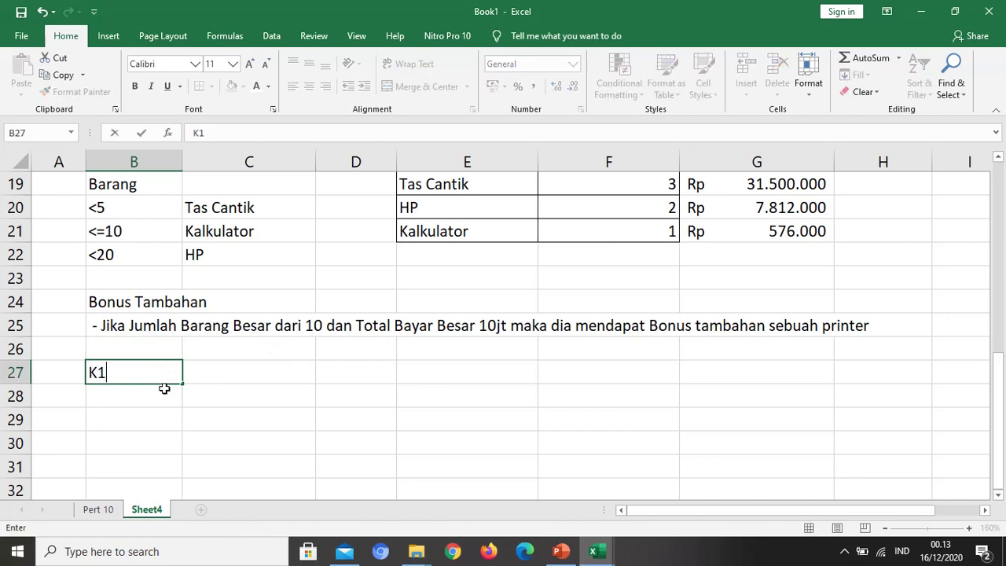
{"action": "key", "text": "Tab"}
{"action": "type", "text": "K"}
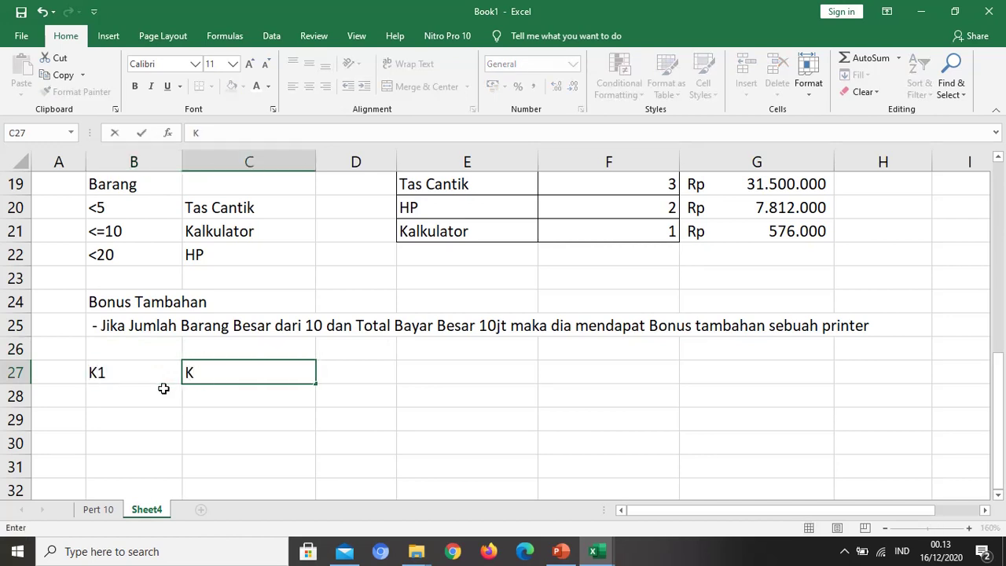
{"action": "type", "text": "2"}
{"action": "left_click", "coordinate": [330, 326]}
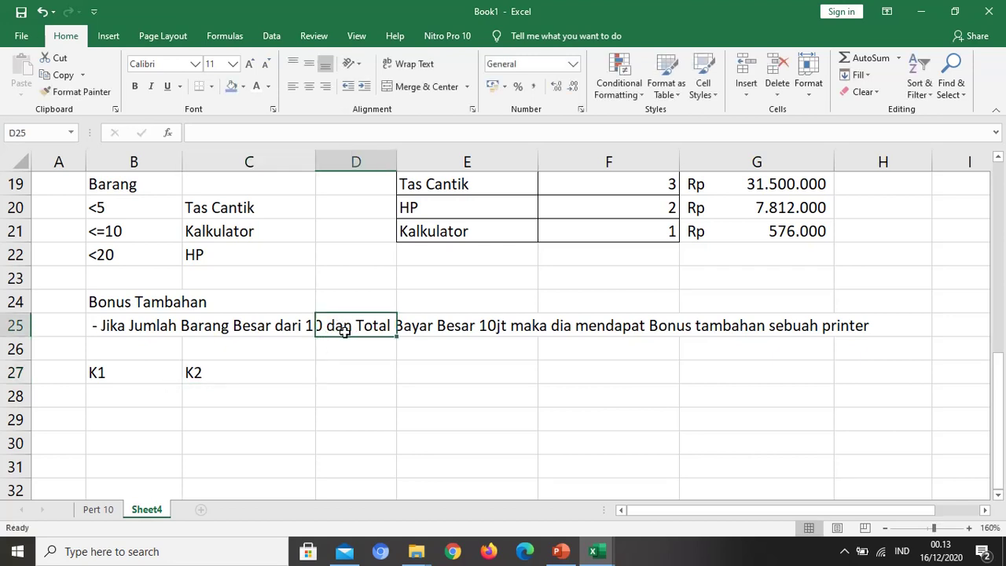
Add the logic headings "And" in D27 and "OR" in E27, beside the condition headings.
{"action": "left_click", "coordinate": [344, 380]}
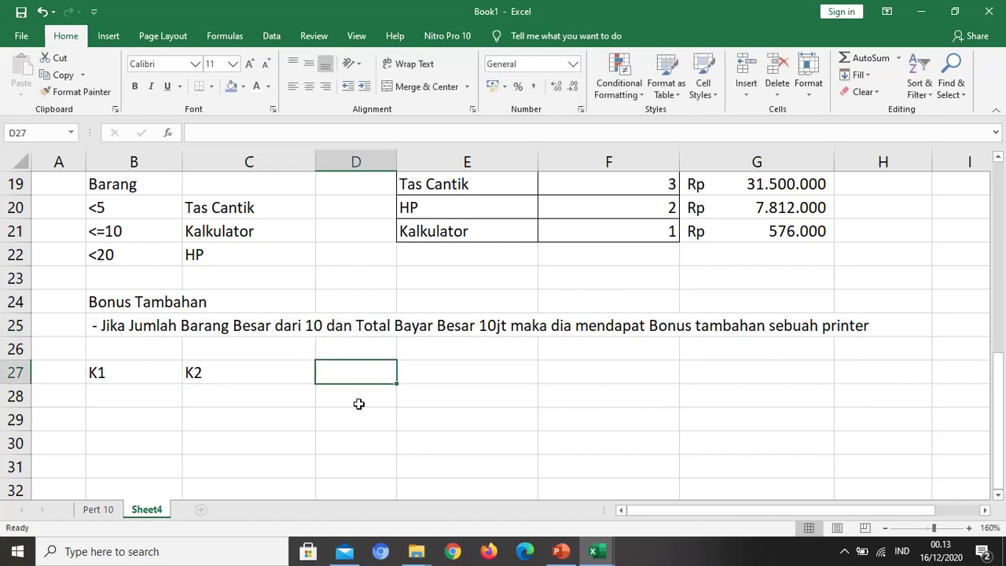
{"action": "type", "text": "An"}
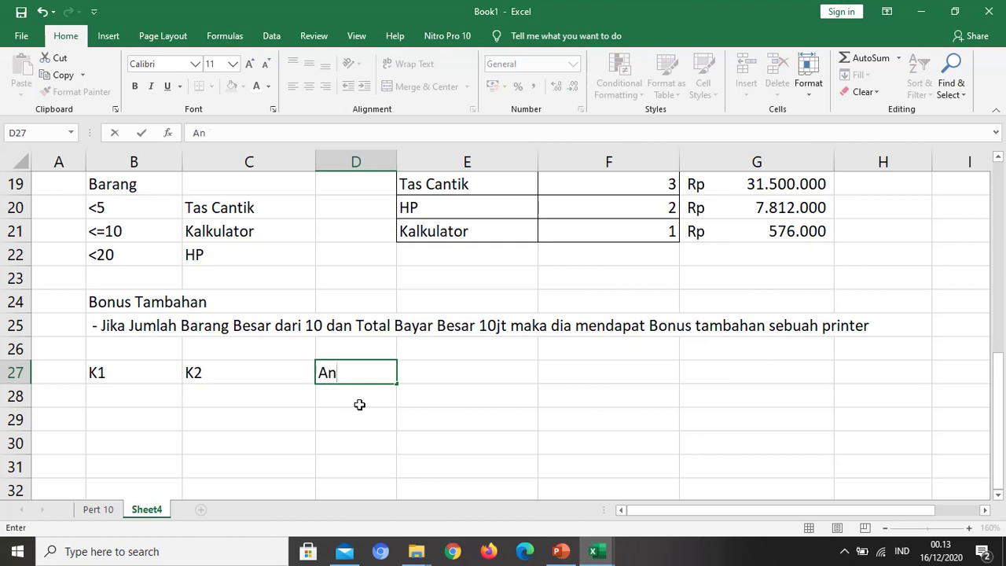
{"action": "type", "text": "d"}
{"action": "key", "text": "Tab"}
{"action": "type", "text": "OR"}
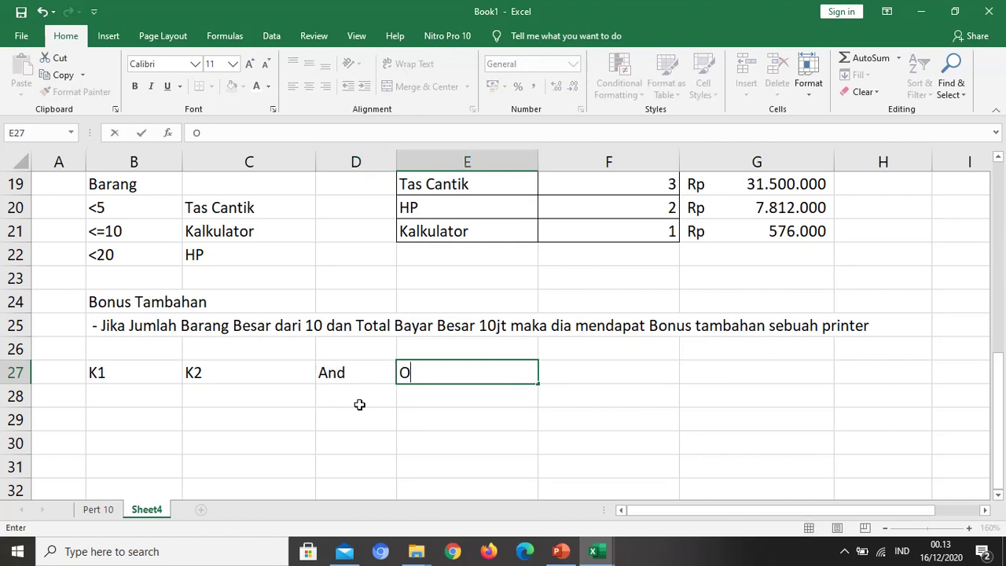
{"action": "left_click", "coordinate": [148, 326]}
{"action": "left_click", "coordinate": [319, 326]}
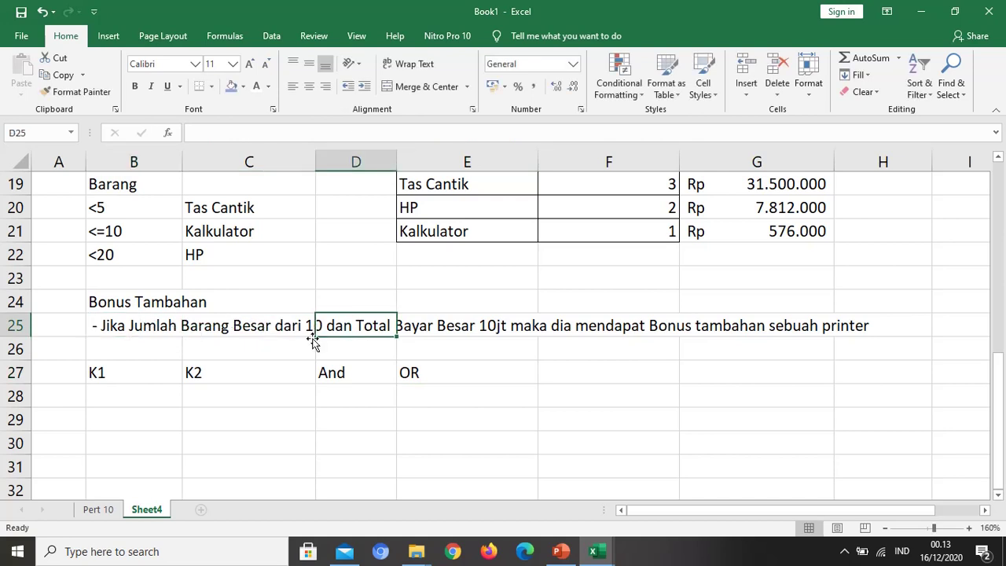
Fill the first truth-table row with B under K1, B under K2 and B under And in B28:D28.
{"action": "left_click", "coordinate": [142, 393]}
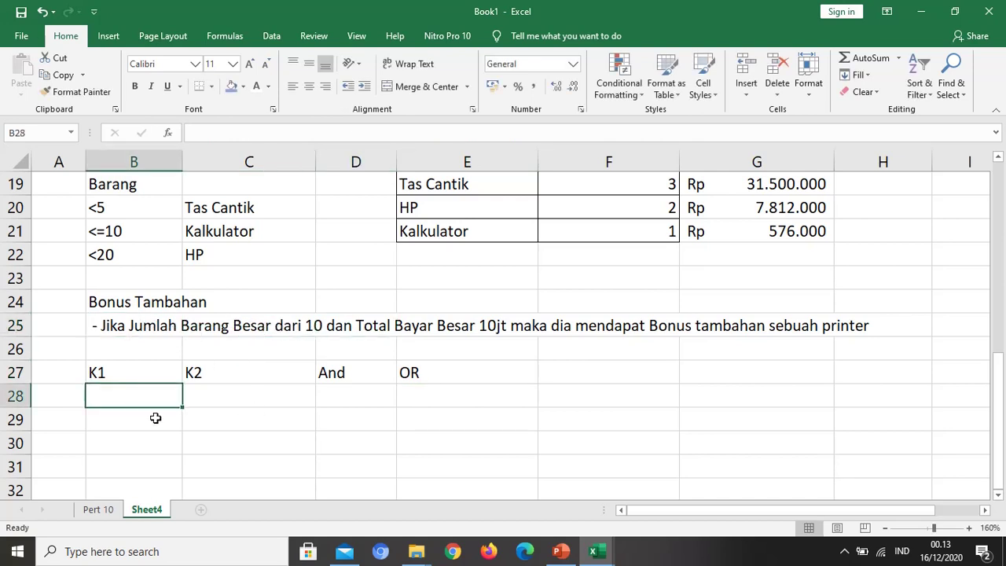
{"action": "type", "text": "B"}
{"action": "key", "text": "Return"}
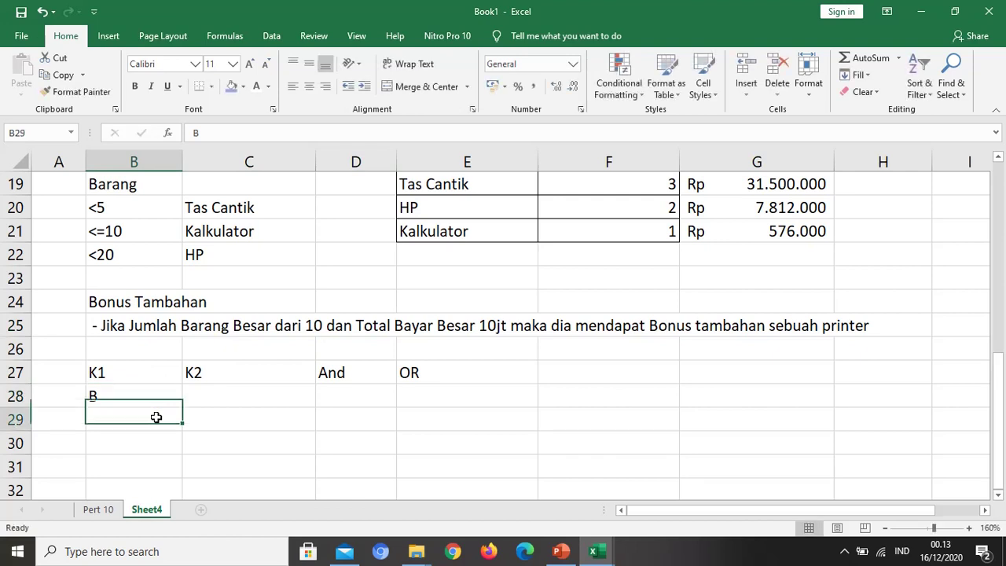
{"action": "key", "text": "Up"}
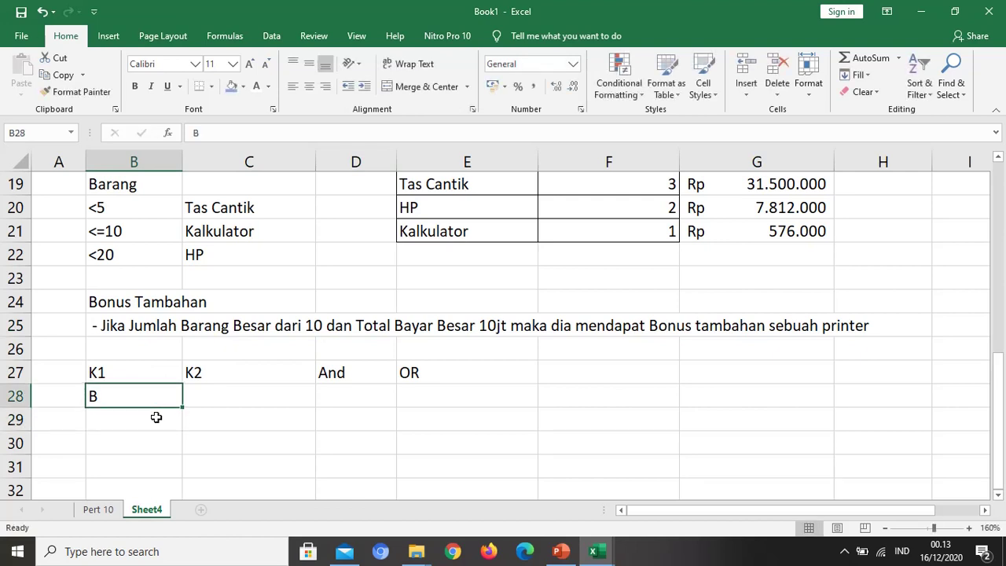
{"action": "key", "text": "Right"}
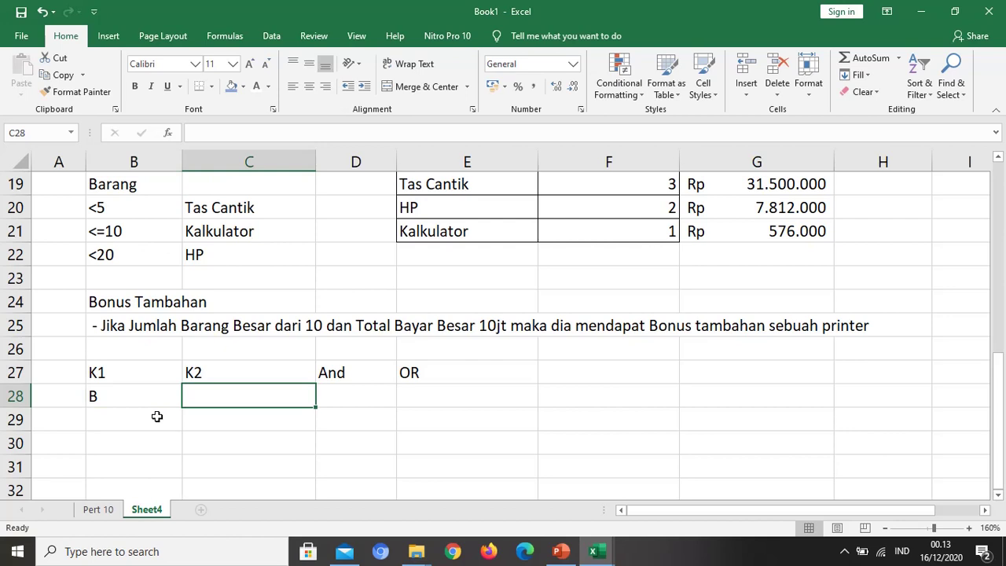
{"action": "type", "text": "B"}
{"action": "key", "text": "Return"}
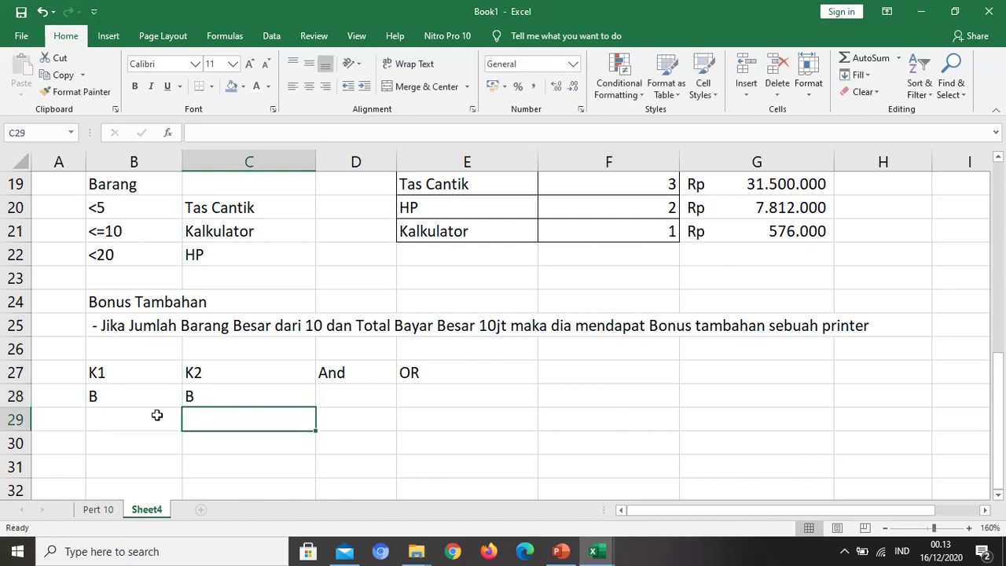
{"action": "key", "text": "Up"}
{"action": "key", "text": "Right"}
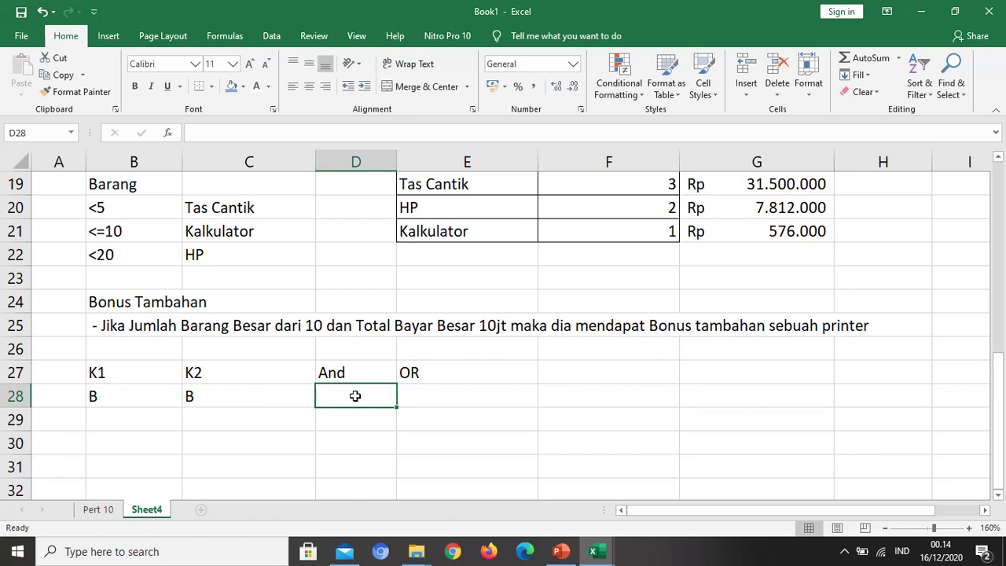
{"action": "type", "text": "B"}
{"action": "key", "text": "Return"}
Fill the second truth-table row with B under K1, S under K2 and S under And in B29:D29.
{"action": "key", "text": "Up"}
{"action": "key", "text": "Down"}
{"action": "key", "text": "Left"}
{"action": "key", "text": "Left"}
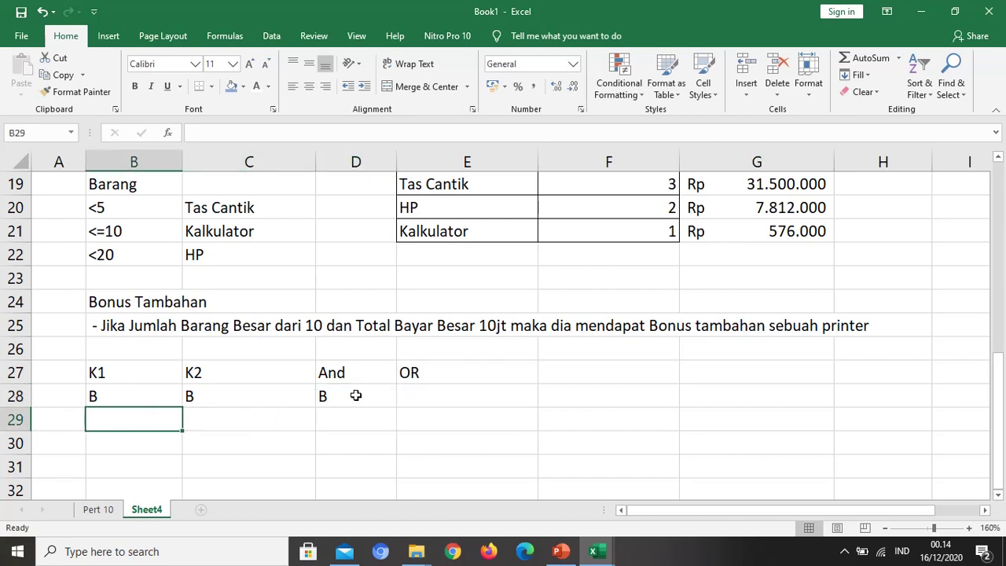
{"action": "type", "text": "B"}
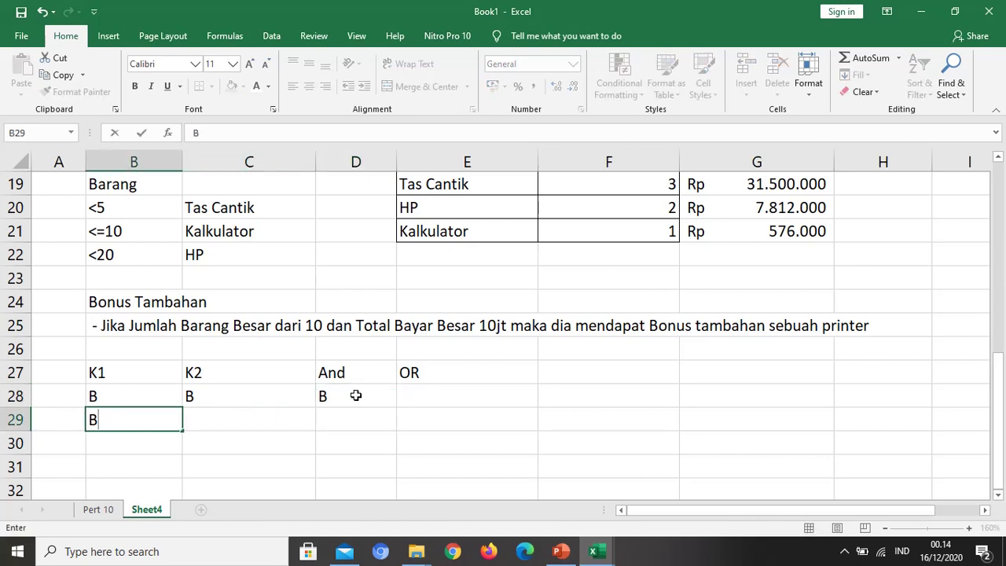
{"action": "key", "text": "Tab"}
{"action": "type", "text": "S"}
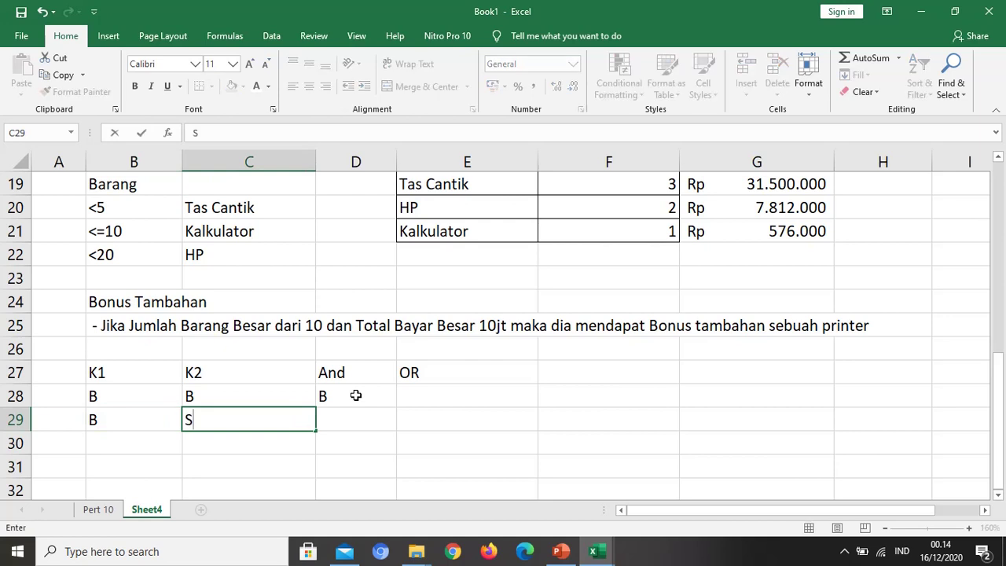
{"action": "key", "text": "Tab"}
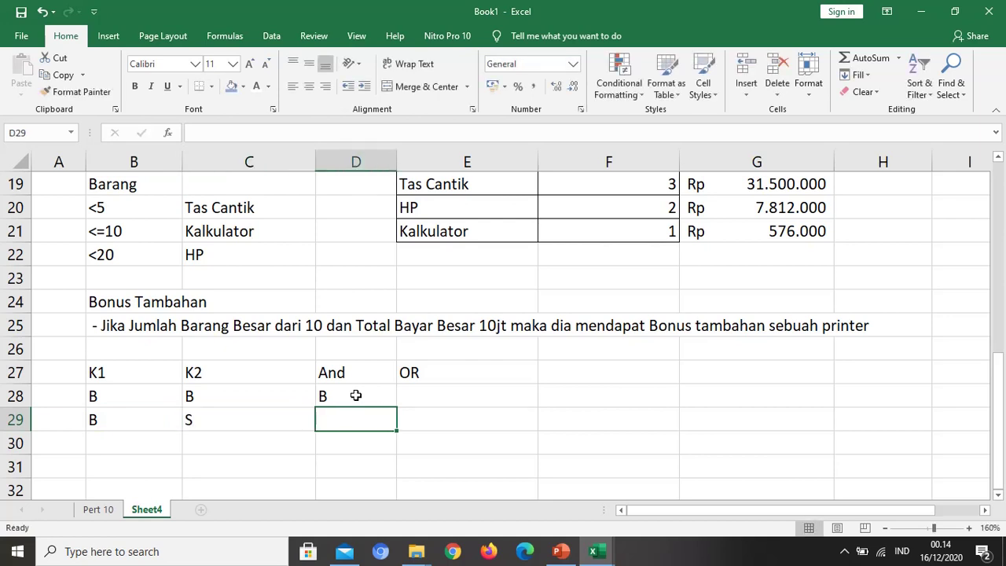
{"action": "type", "text": "S"}
{"action": "key", "text": "Return"}
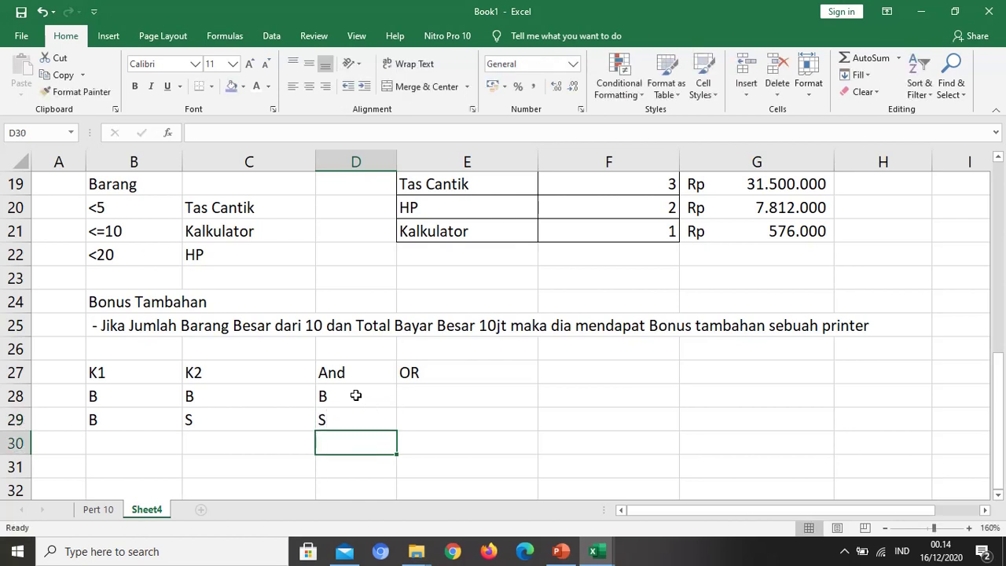
Fill the third truth-table row with S under K1, B under K2 and S under And in B30:D30.
{"action": "key", "text": "Left"}
{"action": "key", "text": "Left"}
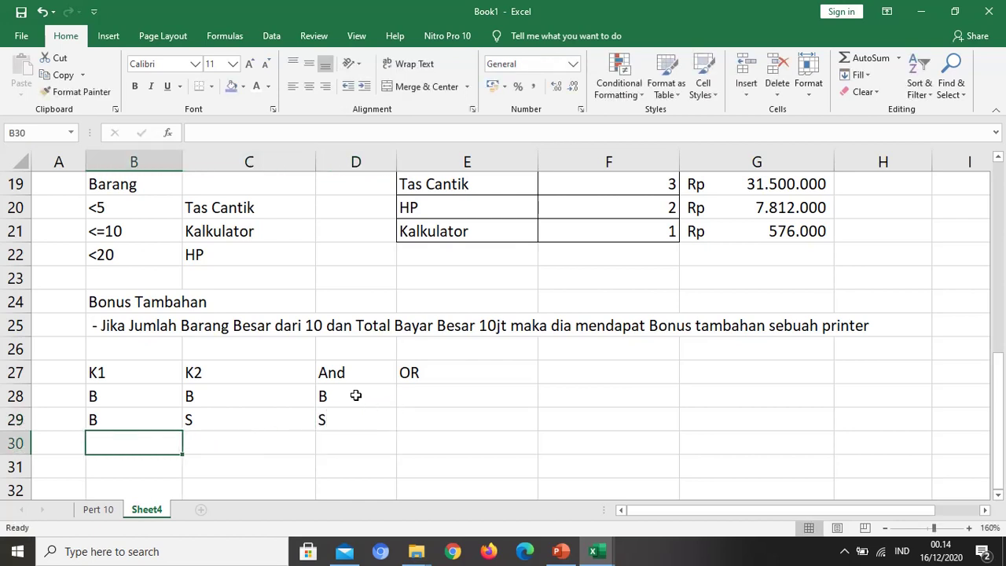
{"action": "type", "text": "S"}
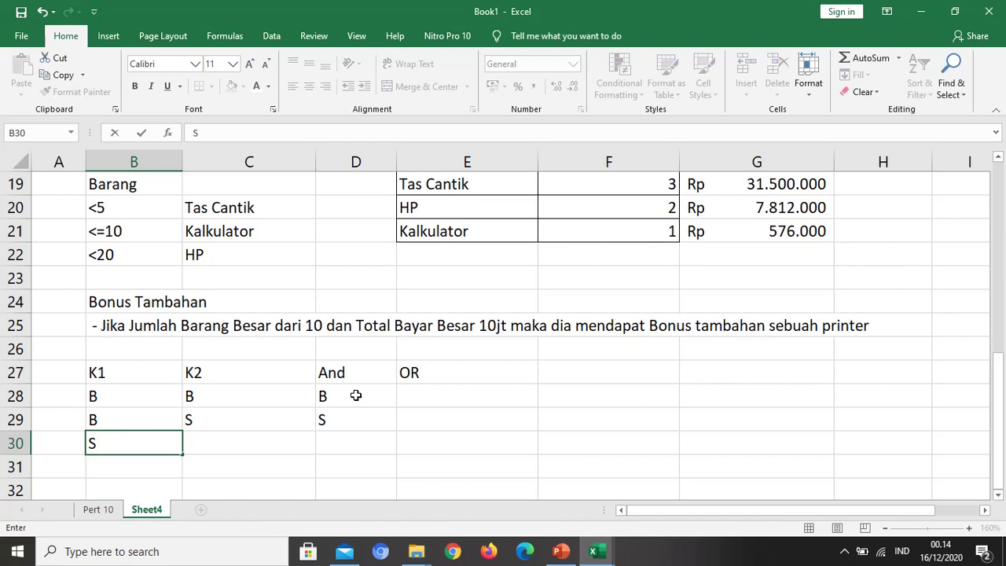
{"action": "key", "text": "Right"}
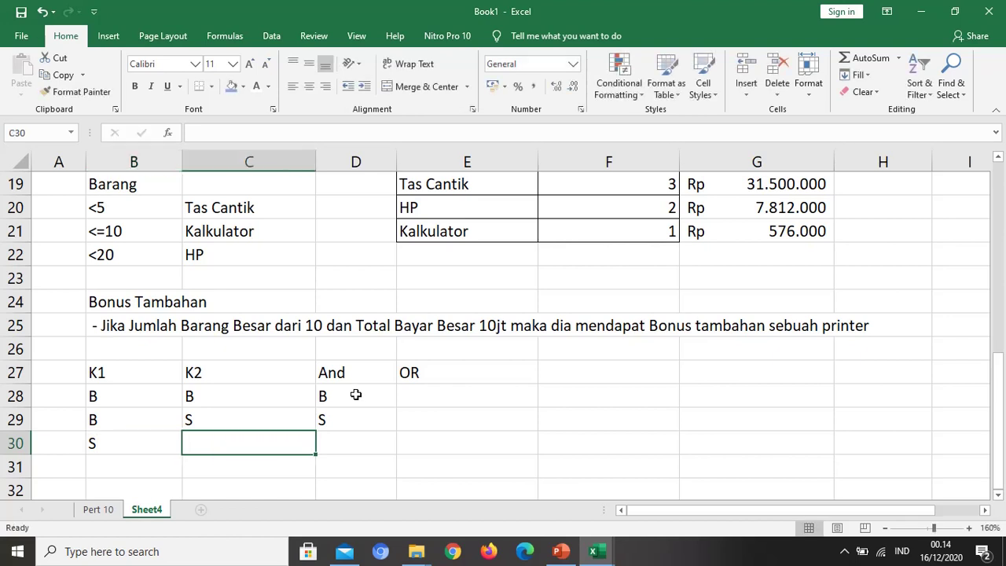
{"action": "type", "text": "B"}
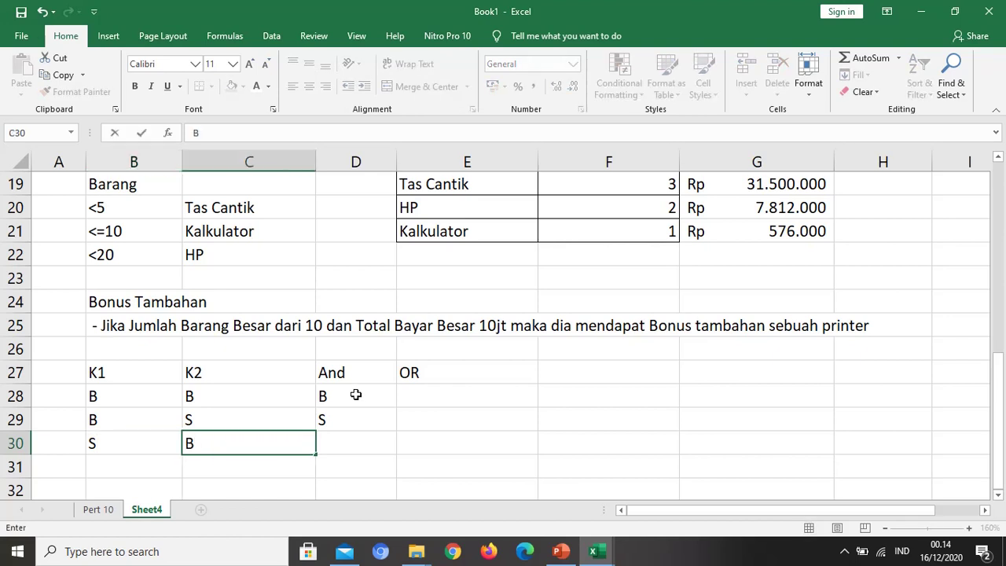
{"action": "key", "text": "Left"}
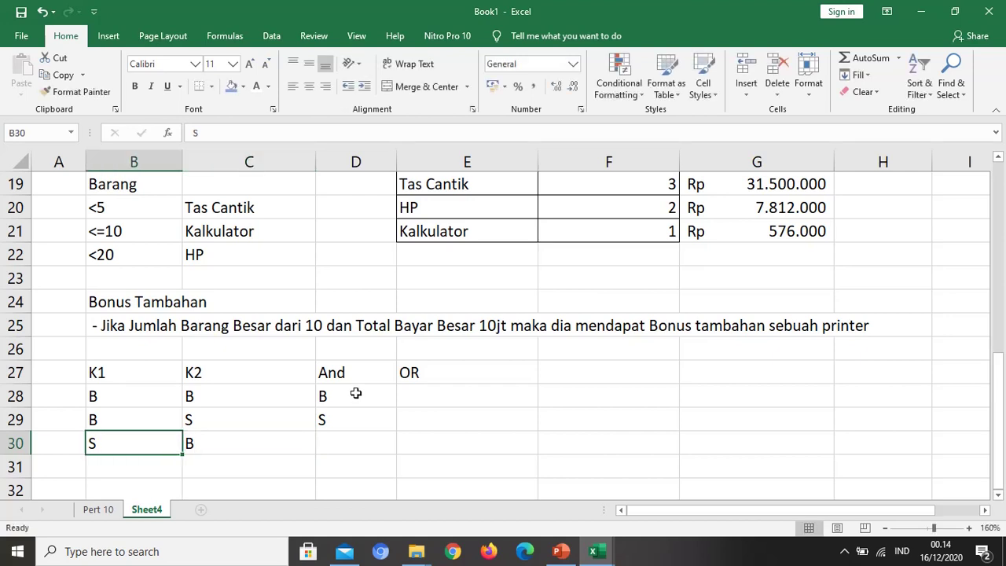
{"action": "key", "text": "Right"}
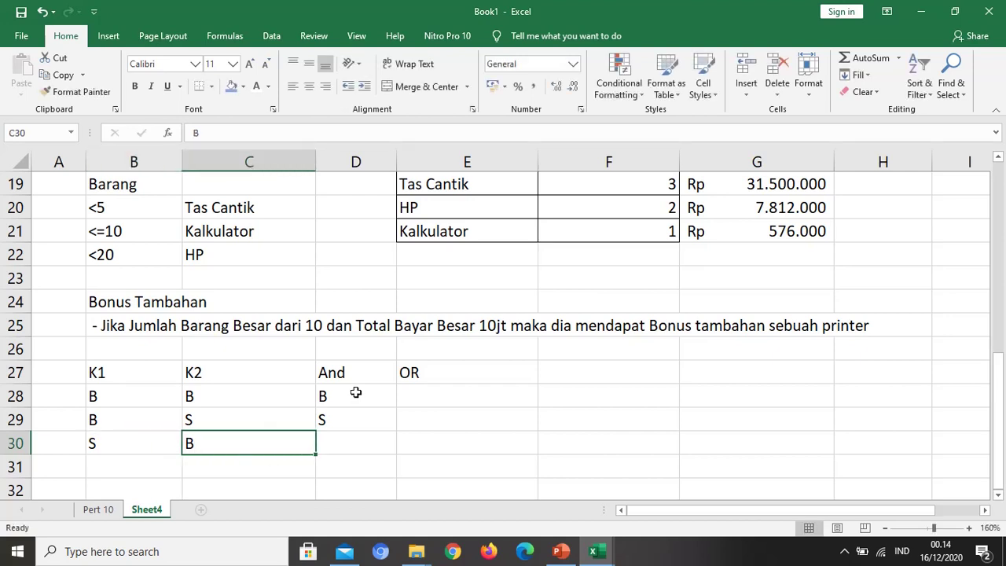
{"action": "key", "text": "Right"}
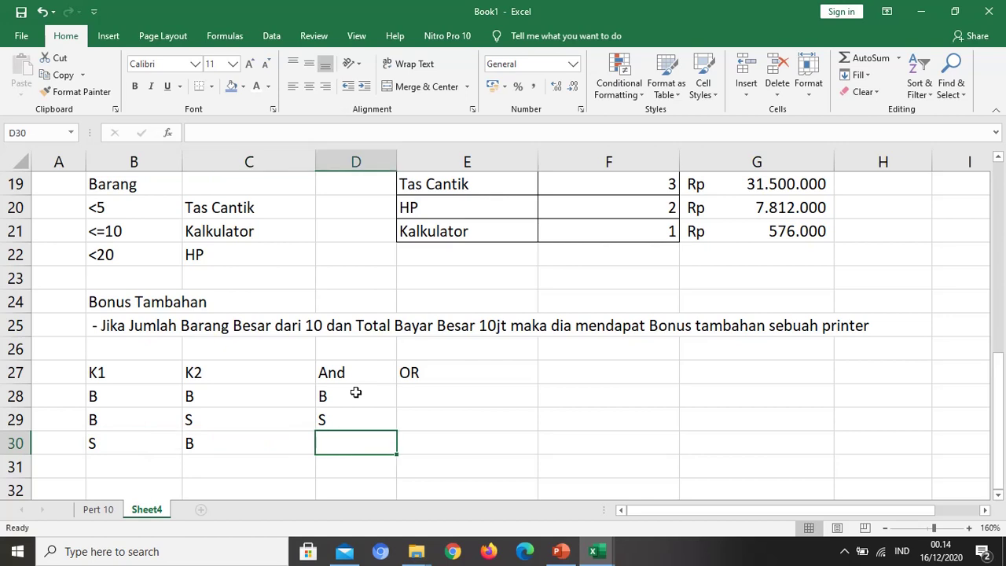
{"action": "type", "text": "S"}
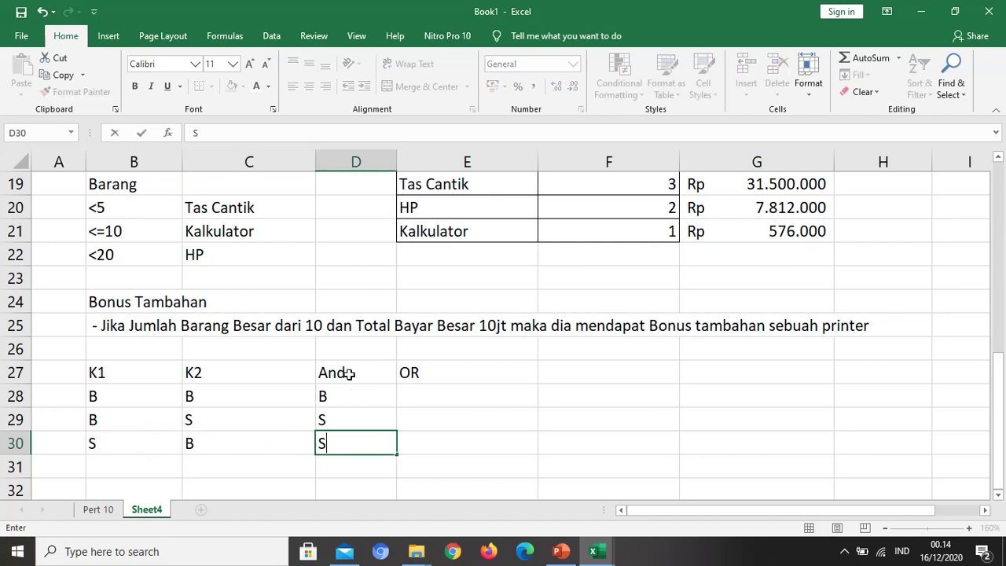
{"action": "key", "text": "Return"}
Fill the fourth truth-table row with S under K1, S under K2 and S under And in B31:D31.
{"action": "key", "text": "Left"}
{"action": "key", "text": "Left"}
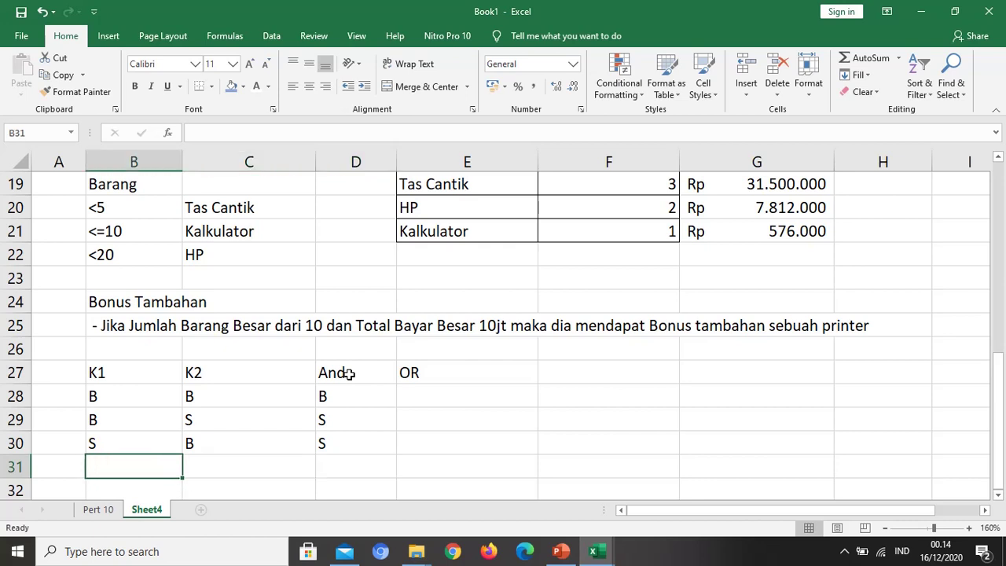
{"action": "type", "text": "S"}
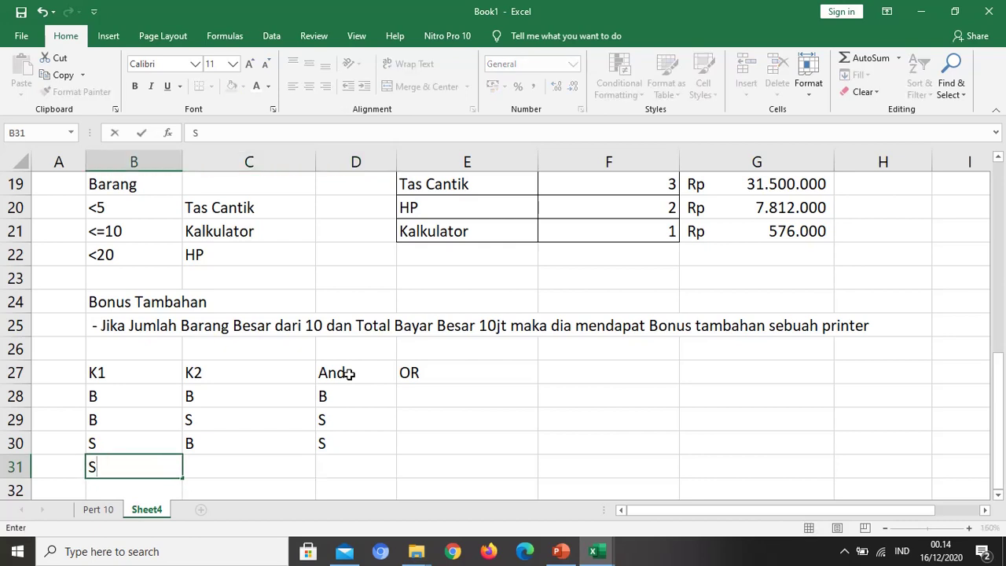
{"action": "key", "text": "Tab"}
{"action": "type", "text": "S"}
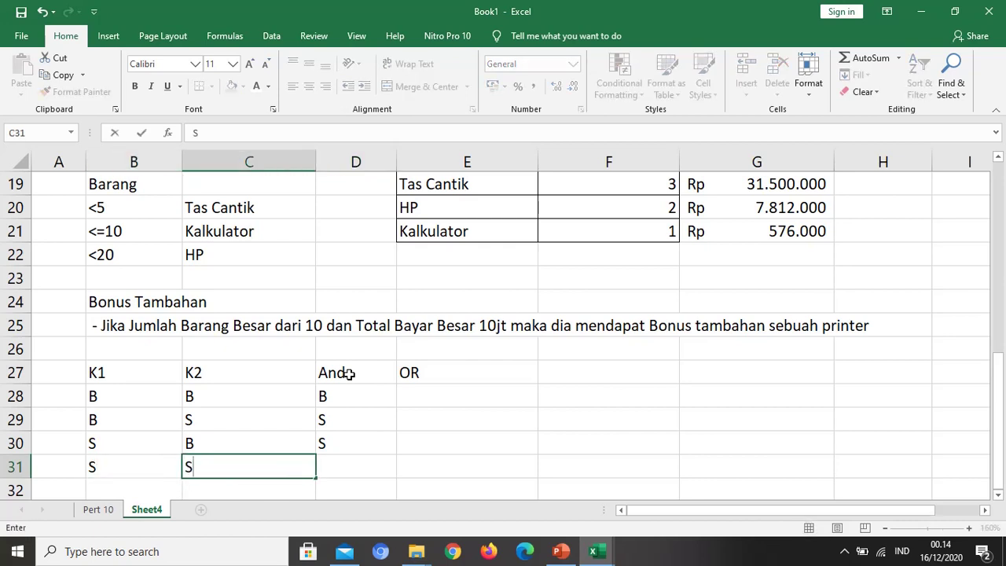
{"action": "key", "text": "Tab"}
{"action": "type", "text": "S"}
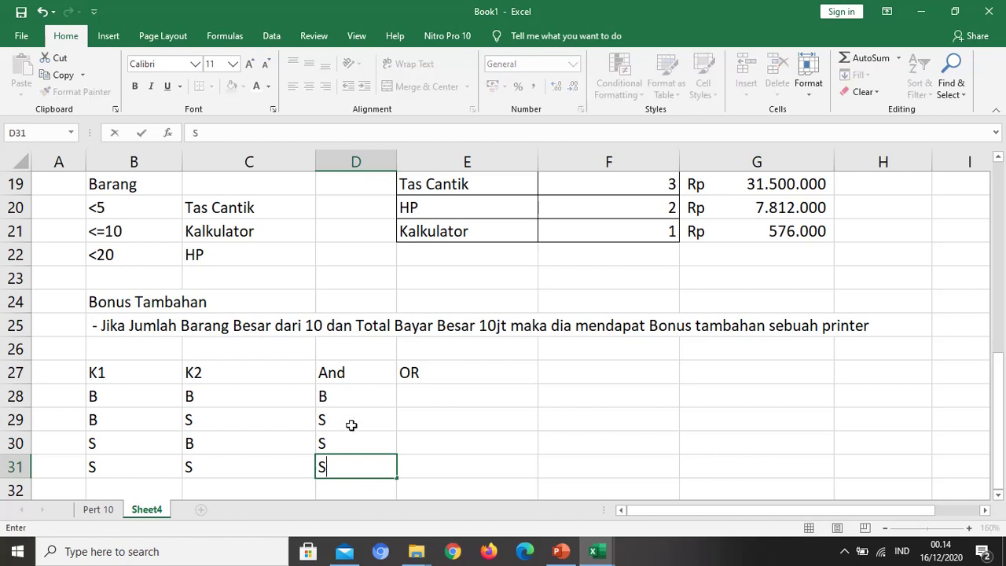
{"action": "left_click", "coordinate": [368, 388]}
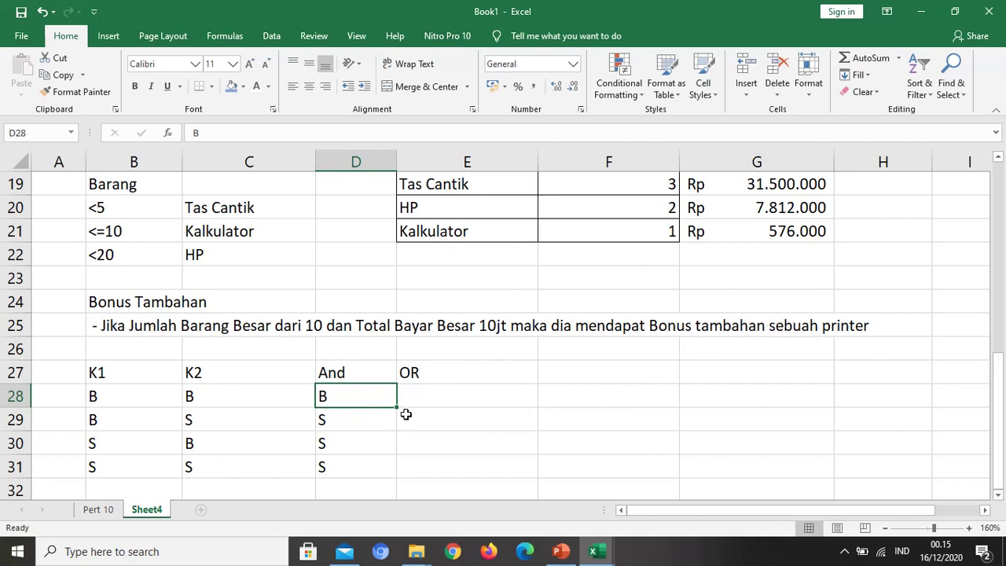
Fill the OR column of the truth table with B, B, B and S in E28:E31.
{"action": "left_click", "coordinate": [421, 396]}
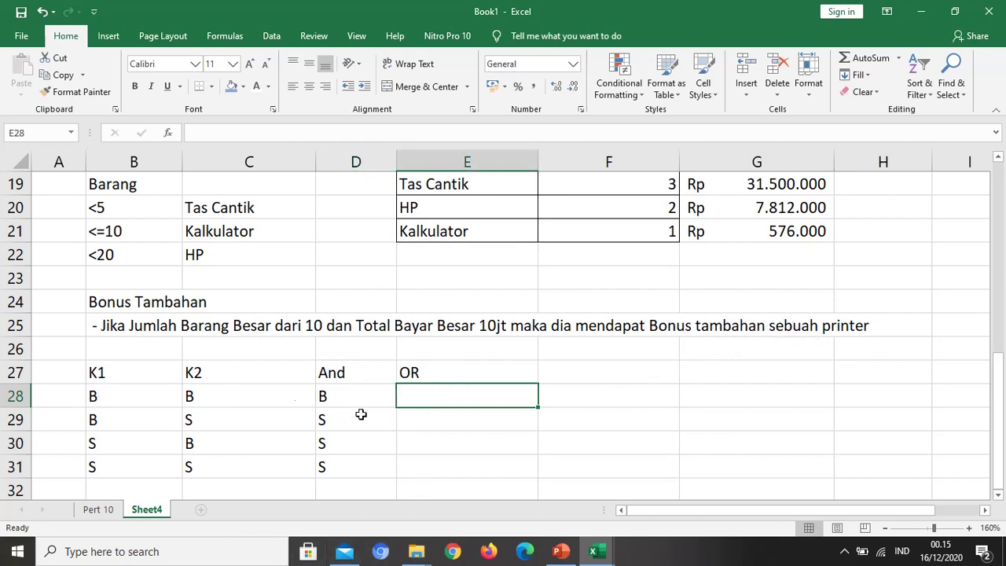
{"action": "type", "text": "B"}
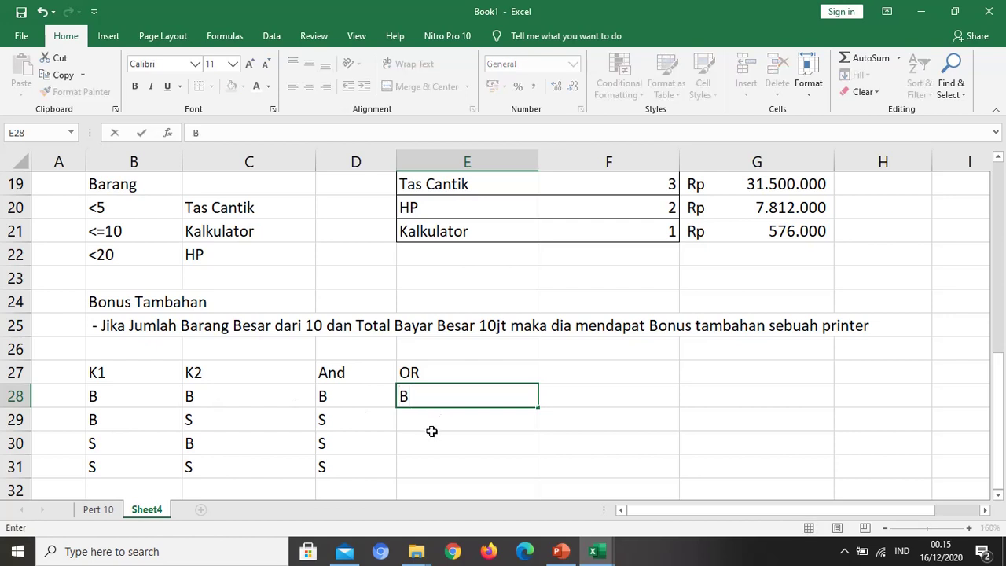
{"action": "key", "text": "Return"}
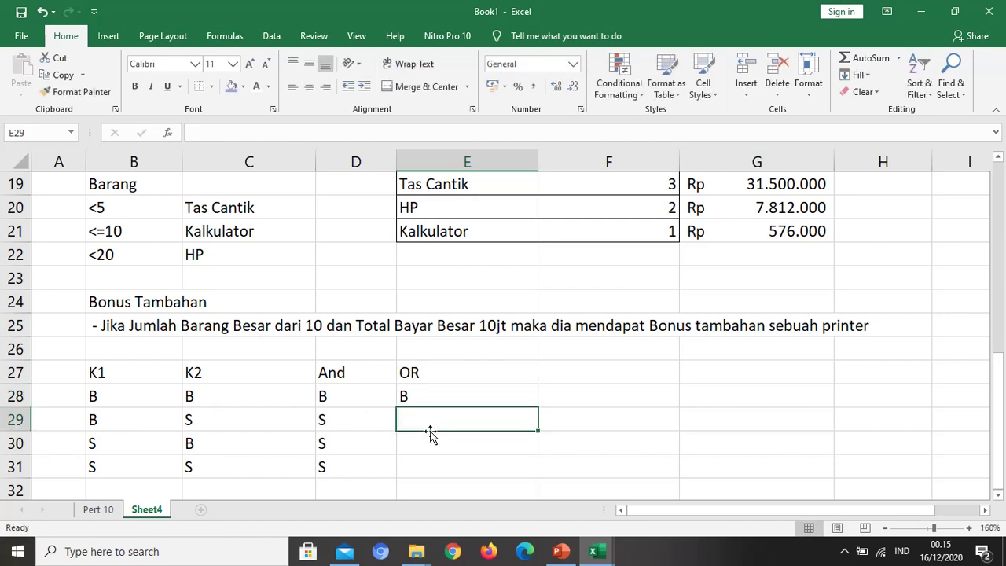
{"action": "type", "text": "B"}
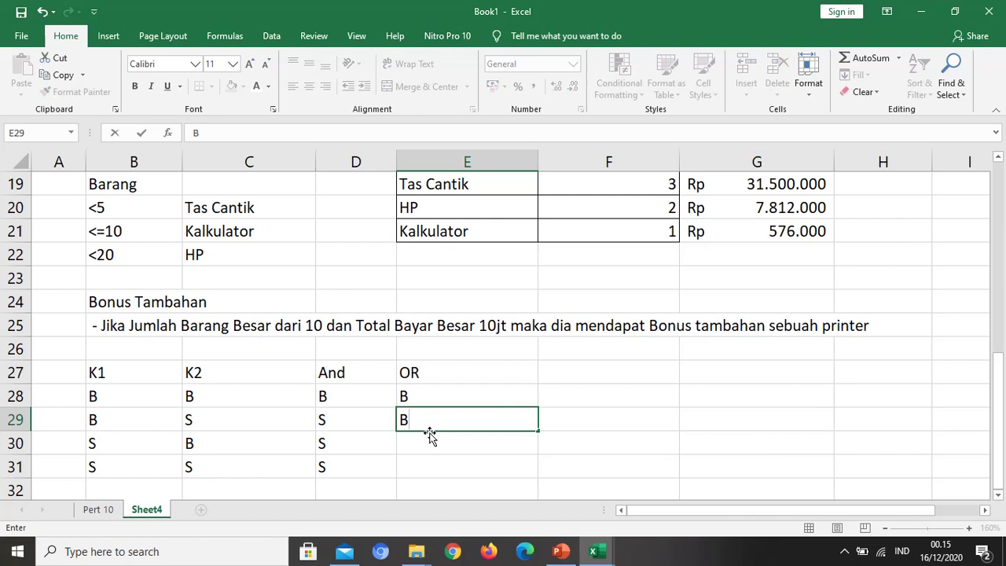
{"action": "key", "text": "Return"}
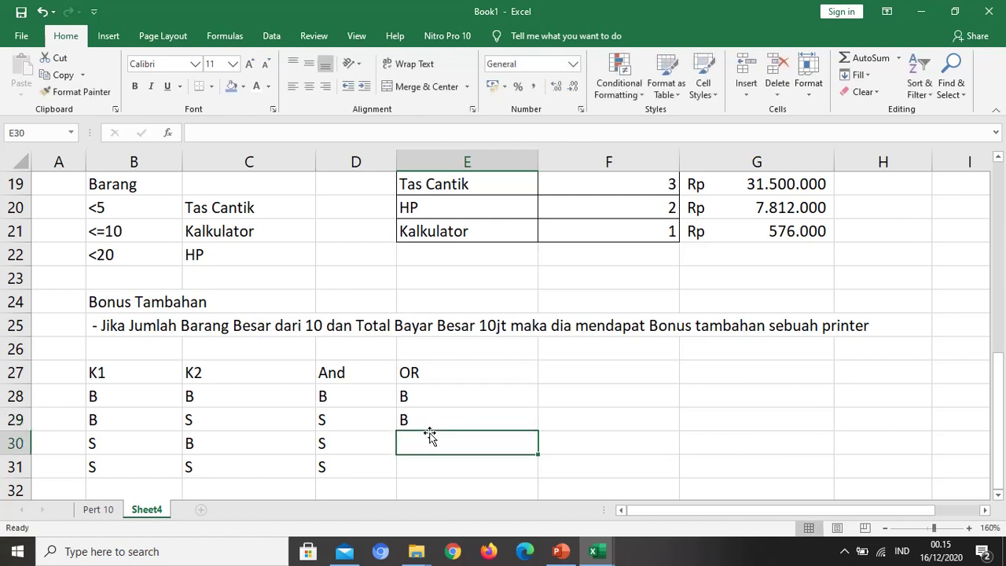
{"action": "type", "text": "B"}
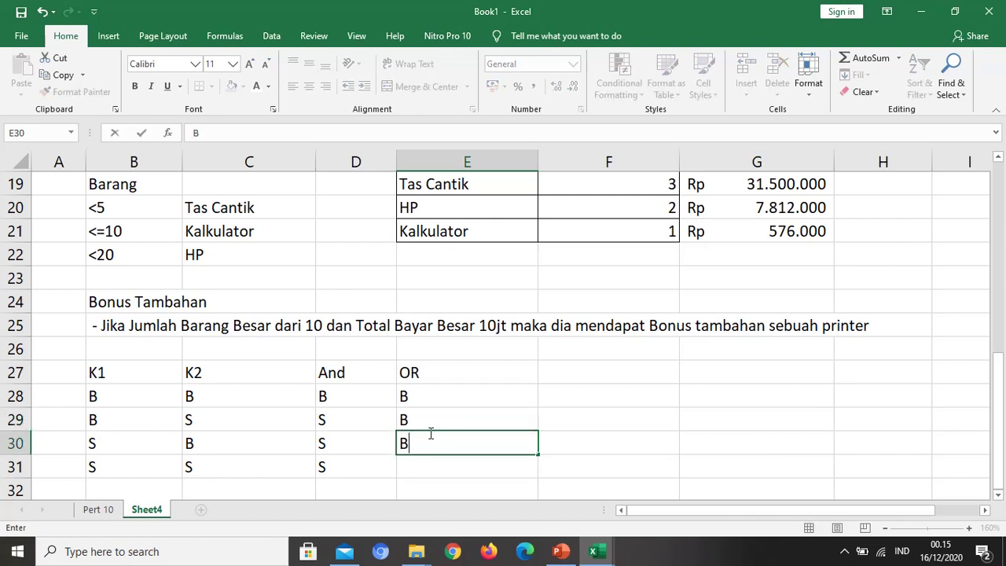
{"action": "key", "text": "Return"}
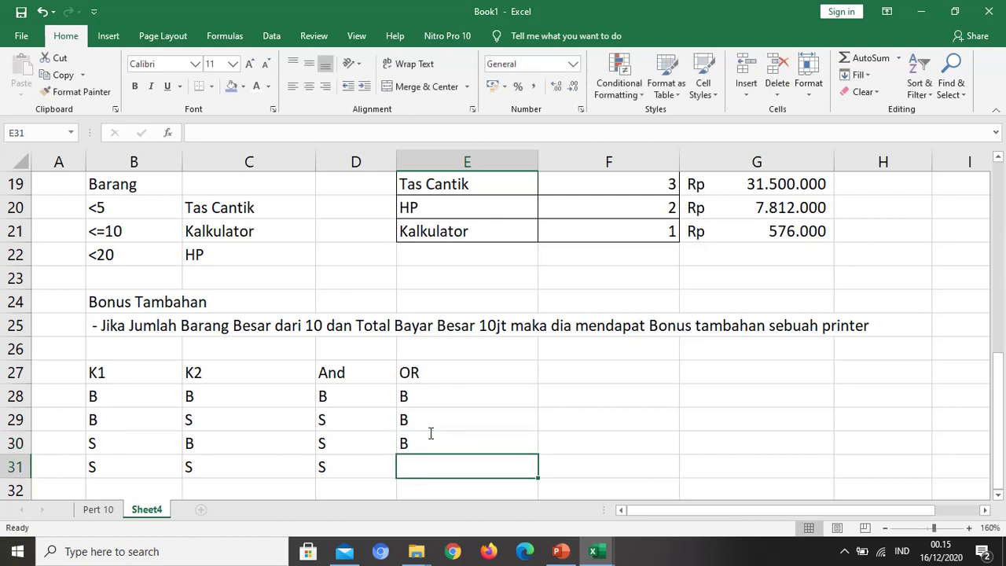
{"action": "type", "text": "S"}
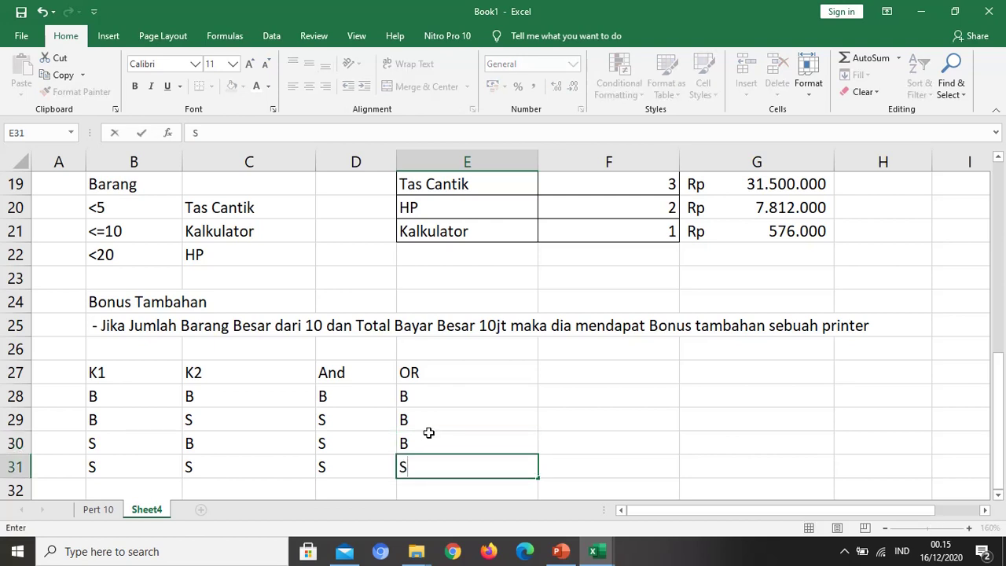
{"action": "key", "text": "Return"}
{"action": "left_click", "coordinate": [428, 433]}
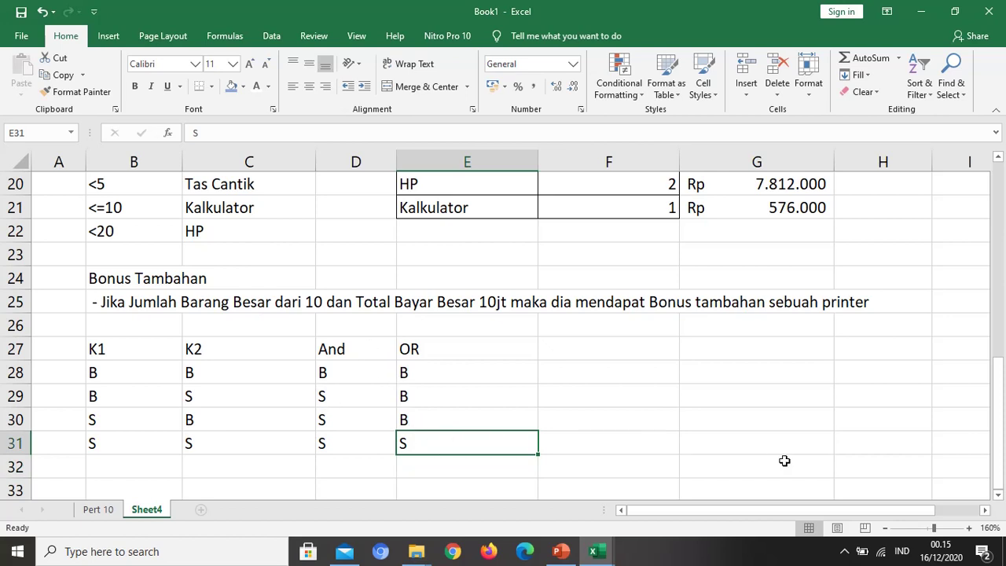
Add a two-line column heading beside Bonus in the sales report, with "Bonus" in I5 and "Tambahan" in I6.
{"action": "left_click_drag", "start_coordinate": [899, 509], "coordinate": [943, 510]}
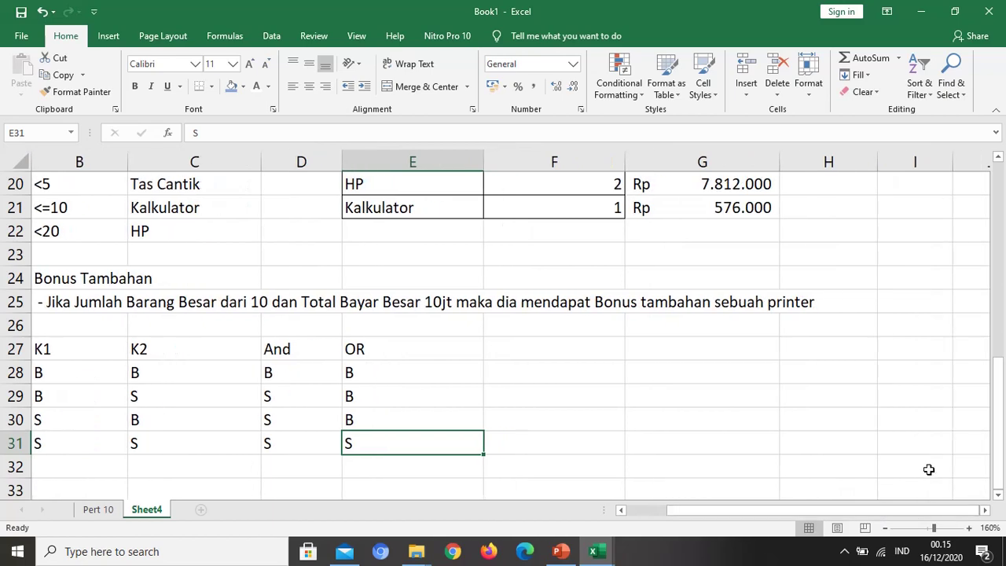
{"action": "scroll", "coordinate": [929, 469], "scroll_direction": "up", "scroll_amount": 6}
{"action": "left_click", "coordinate": [903, 288]}
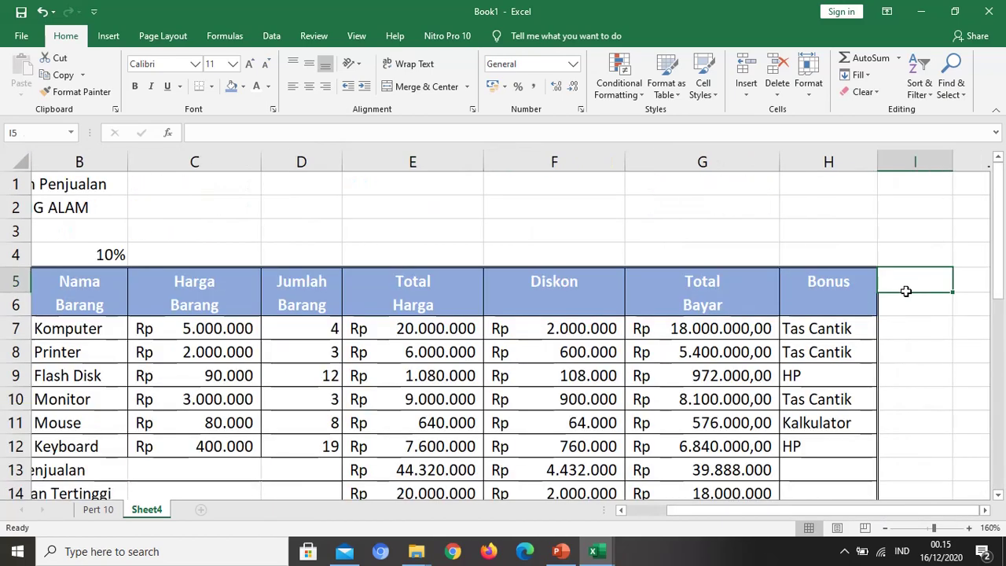
{"action": "left_click", "coordinate": [873, 510]}
{"action": "type", "text": "B"}
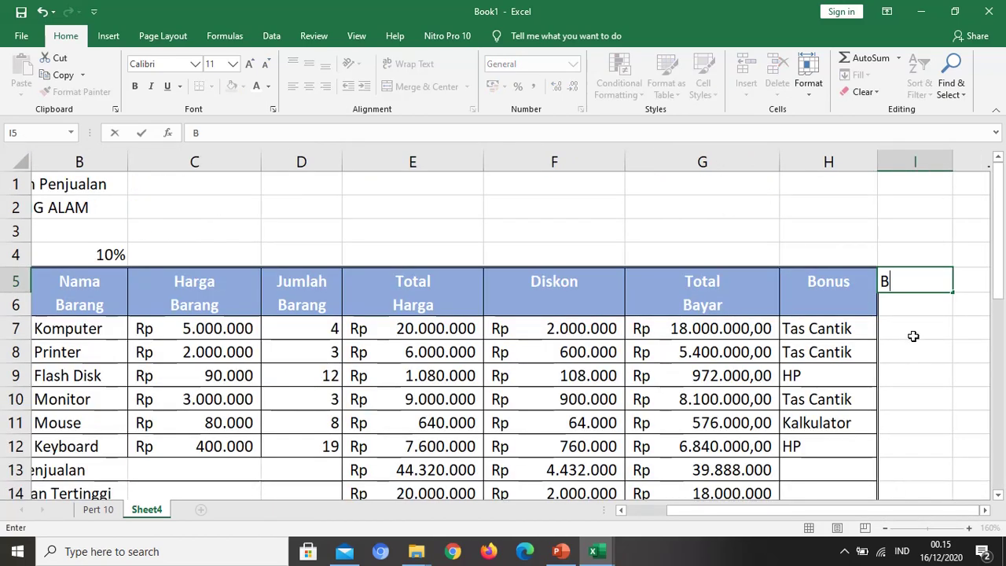
{"action": "type", "text": "onud"}
{"action": "key", "text": "BackSpace"}
{"action": "type", "text": "s"}
{"action": "key", "text": "Return"}
{"action": "type", "text": "Tambahan"}
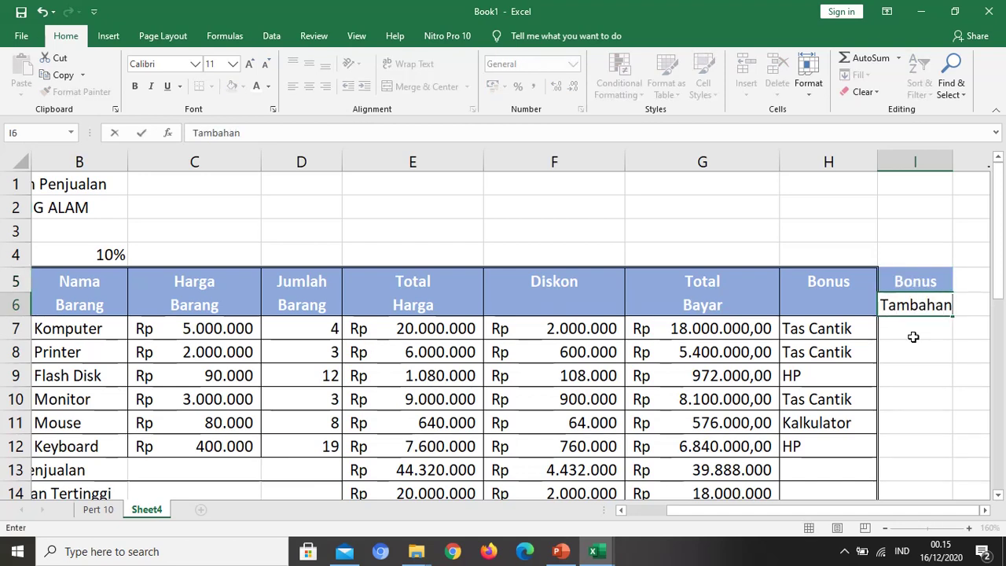
{"action": "key", "text": "Return"}
Review the Bonus Tambahan rule and the AND/OR truth table below the sales report.
{"action": "scroll", "coordinate": [893, 377], "scroll_direction": "down", "scroll_amount": 3}
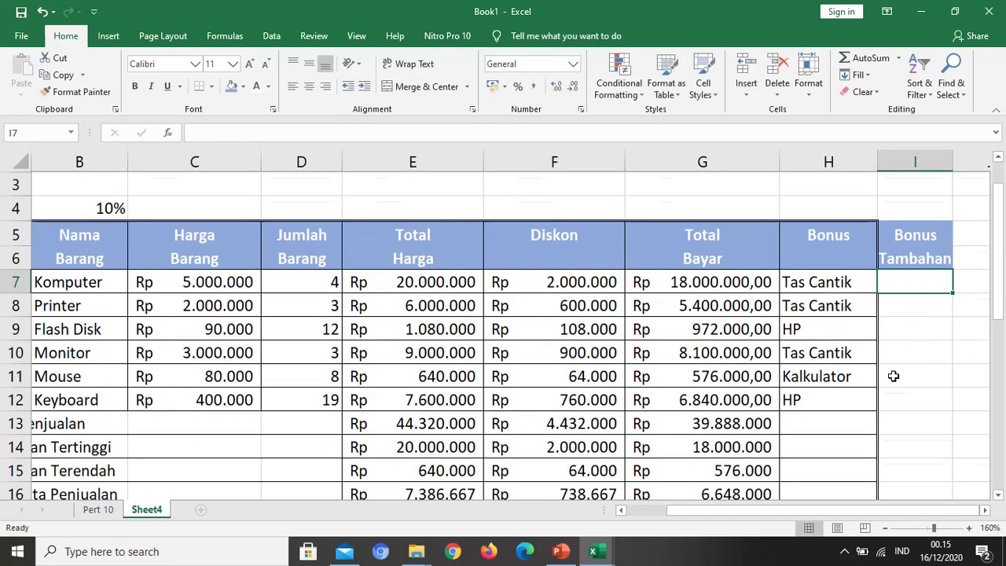
{"action": "scroll", "coordinate": [878, 413], "scroll_direction": "down", "scroll_amount": 5}
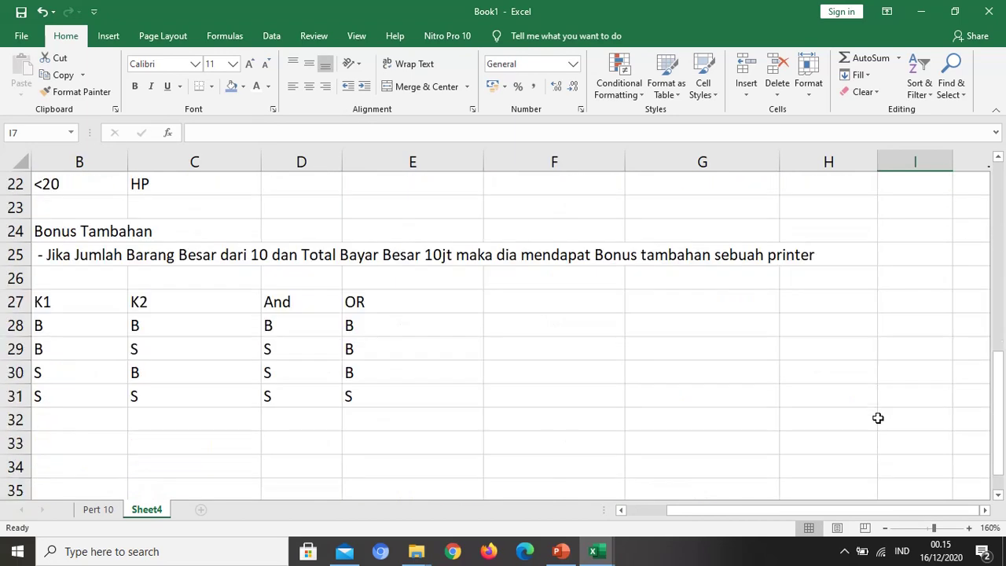
{"action": "scroll", "coordinate": [878, 412], "scroll_direction": "up", "scroll_amount": 1}
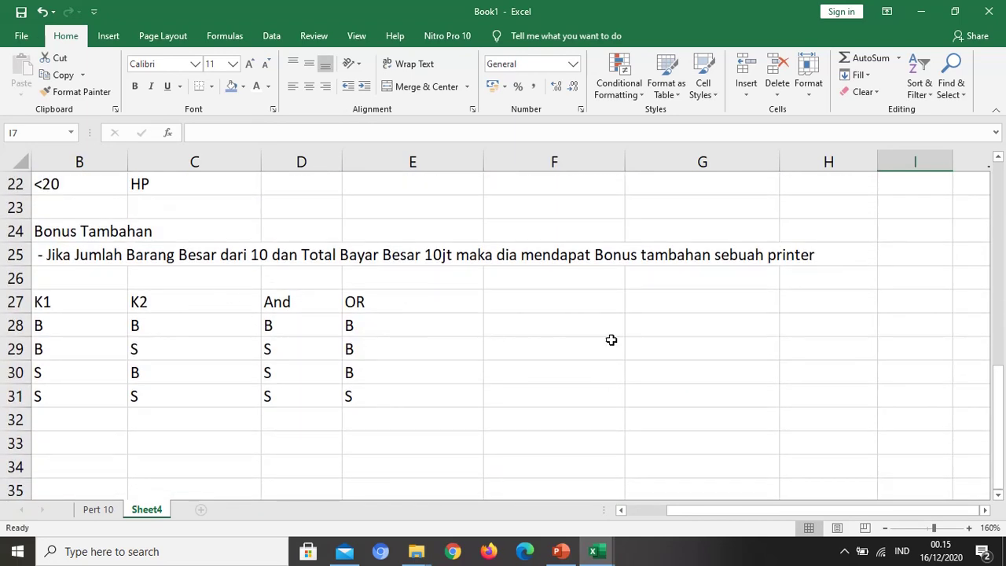
{"action": "scroll", "coordinate": [802, 290], "scroll_direction": "up", "scroll_amount": 7}
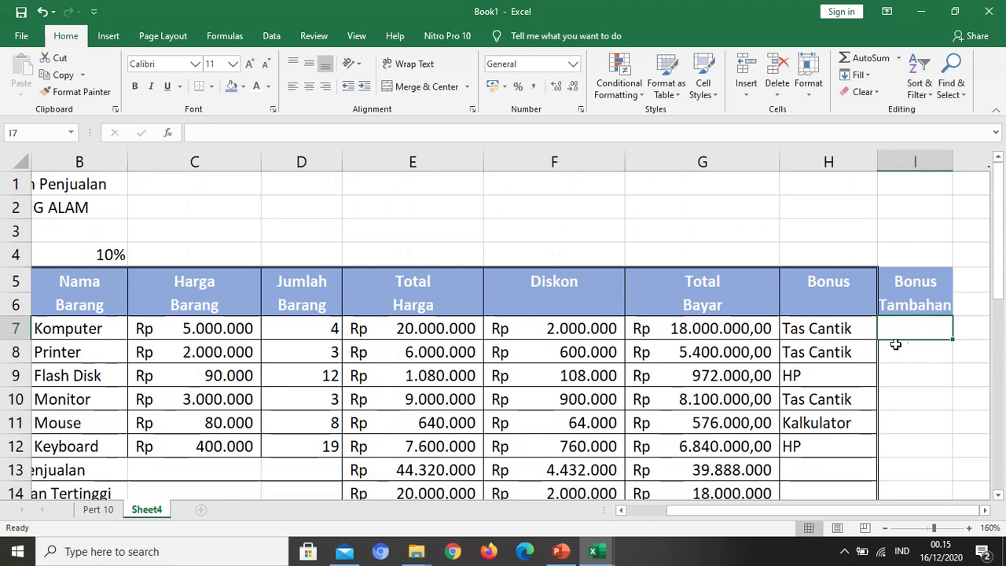
Begin an IF formula in I7 under Bonus Tambahan with the test D7>10, checking it against the written rule.
{"action": "type", "text": "=if("}
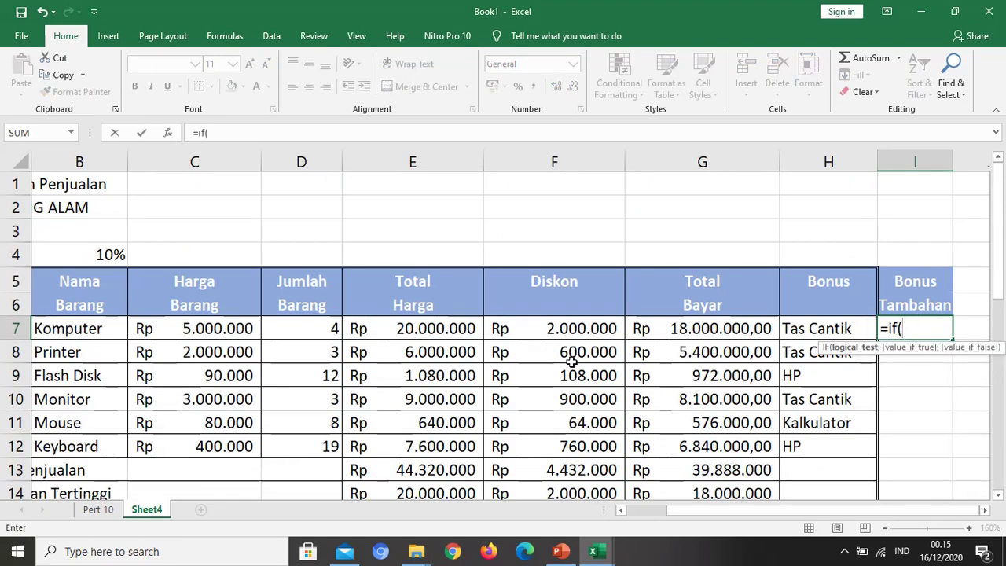
{"action": "left_click", "coordinate": [325, 330]}
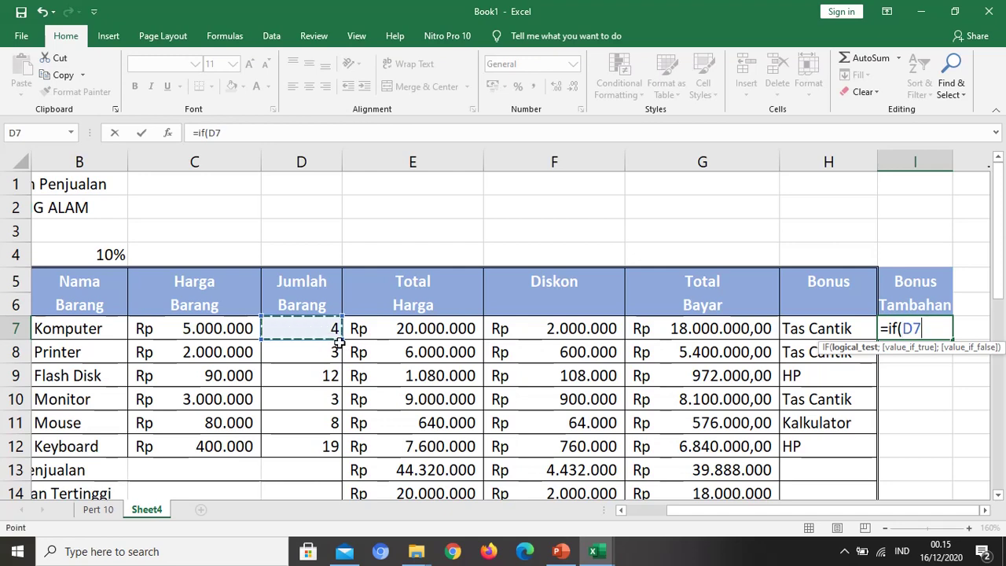
{"action": "type", "text": ">"}
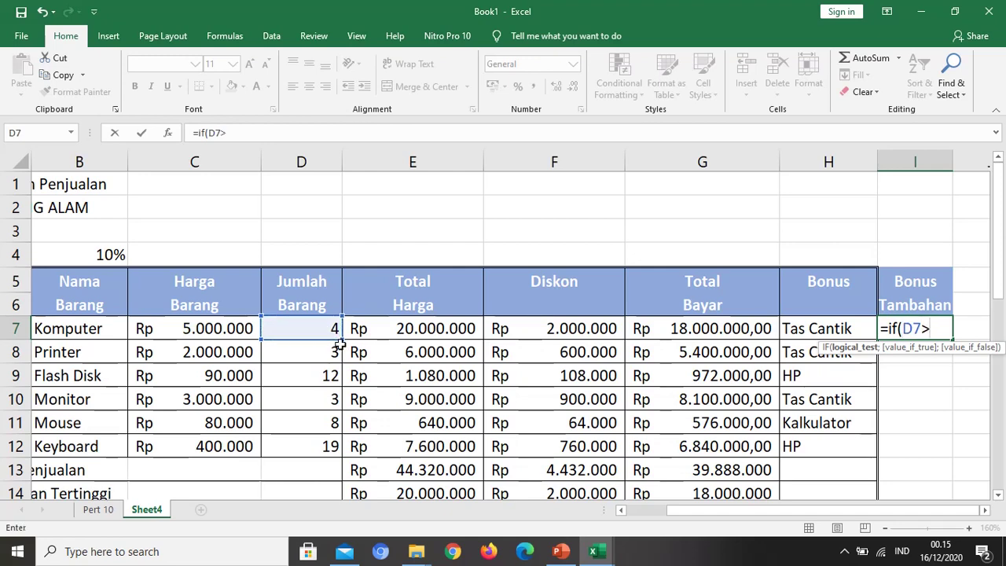
{"action": "type", "text": "10"}
{"action": "scroll", "coordinate": [260, 373], "scroll_direction": "down", "scroll_amount": 5}
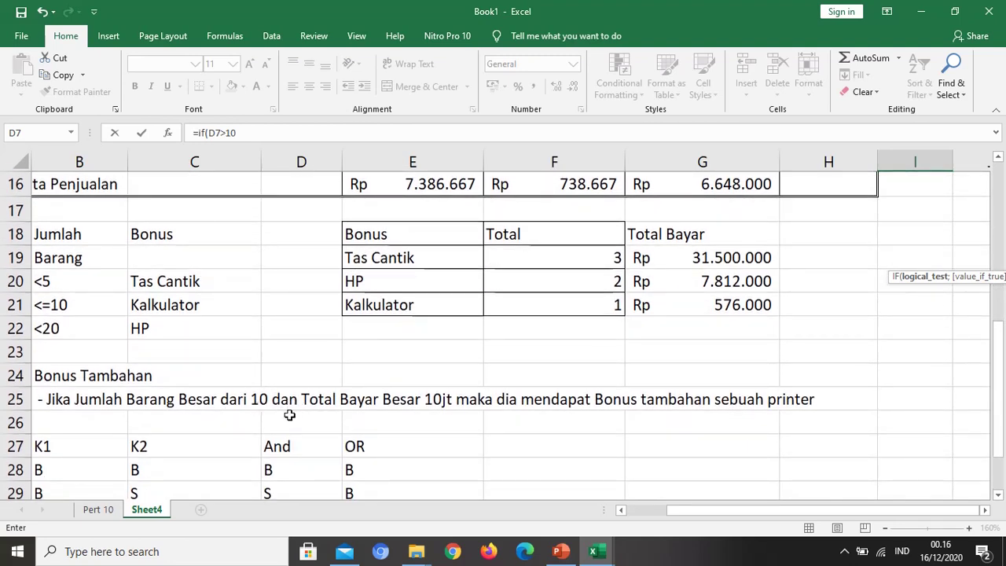
{"action": "scroll", "coordinate": [907, 342], "scroll_direction": "up", "scroll_amount": 5}
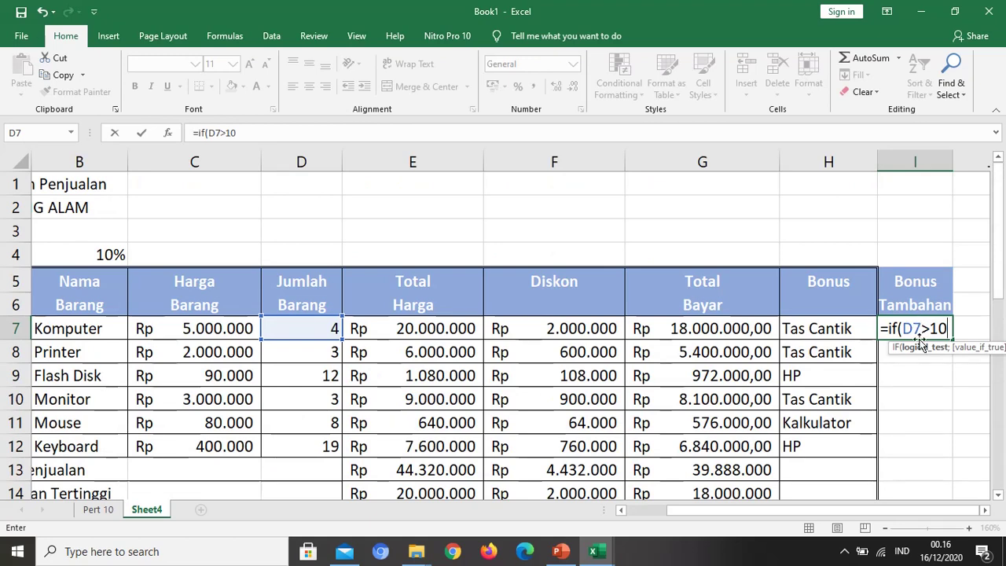
Insert an opening AND function before the D7>10 test in the I7 formula.
{"action": "left_click", "coordinate": [903, 330]}
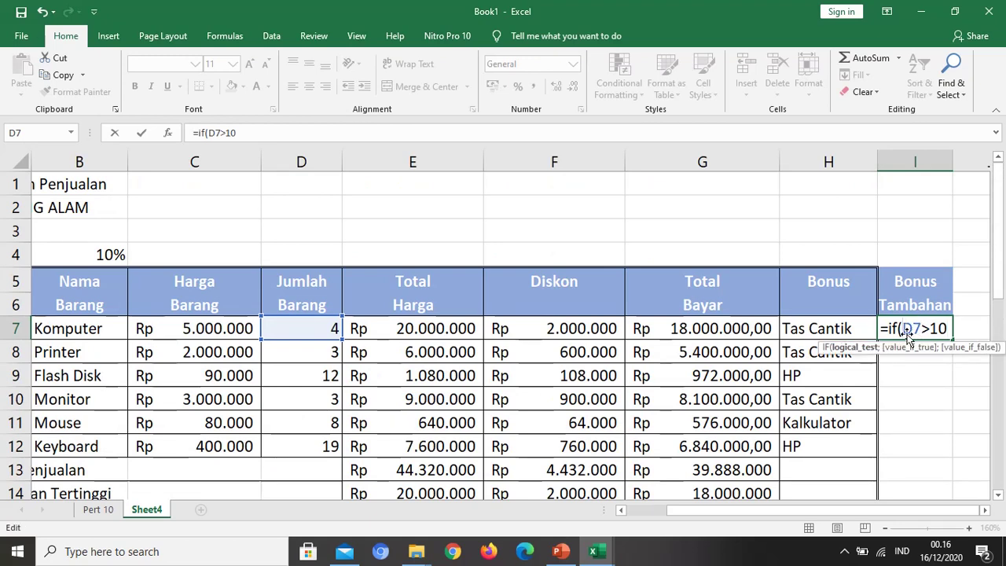
{"action": "type", "text": "and"}
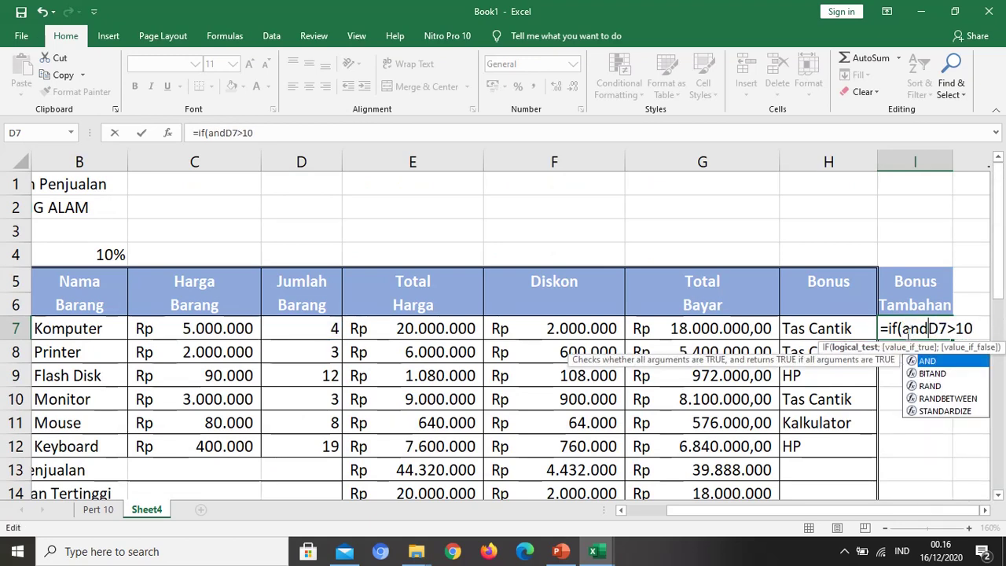
{"action": "type", "text": "("}
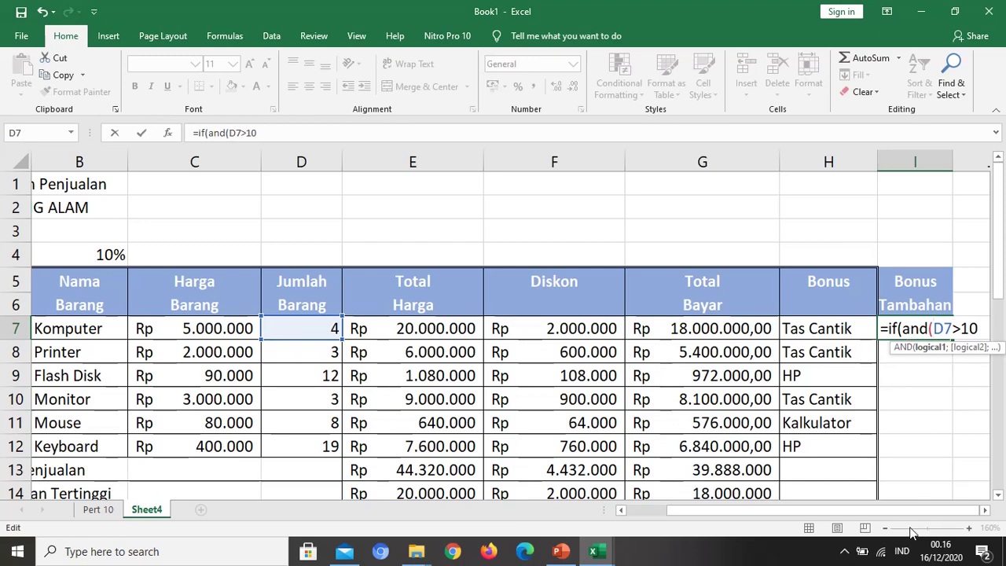
Add G7>10000000 as the second AND condition in the I7 formula and close the AND function.
{"action": "left_click", "coordinate": [980, 516]}
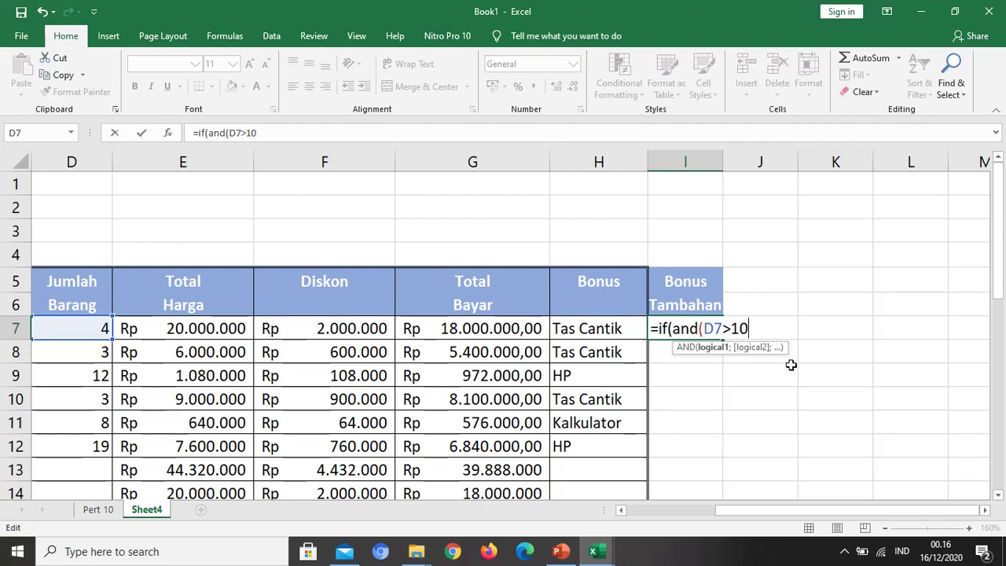
{"action": "type", "text": ";"}
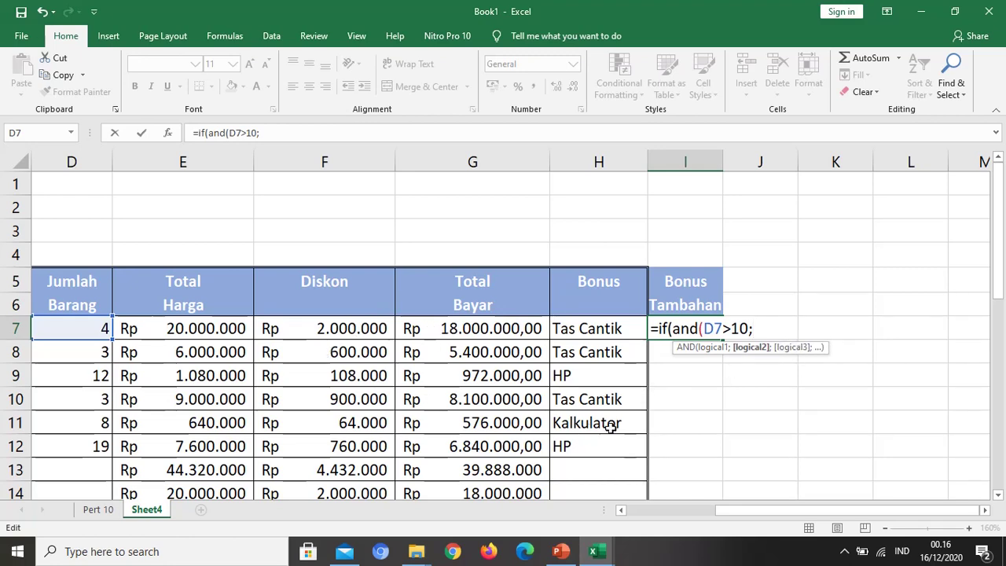
{"action": "left_click_drag", "start_coordinate": [995, 236], "coordinate": [1003, 405]}
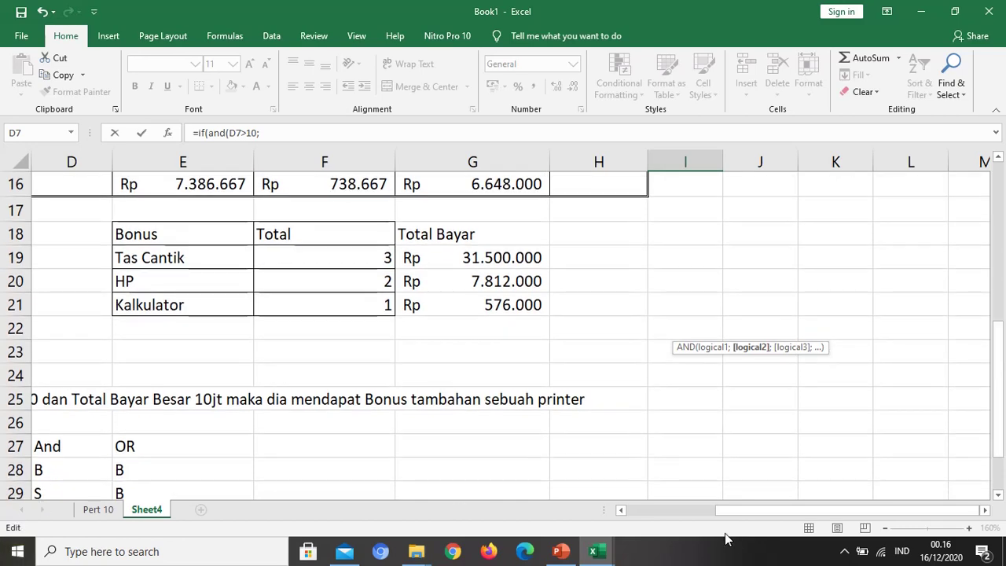
{"action": "left_click_drag", "start_coordinate": [731, 513], "coordinate": [665, 512]}
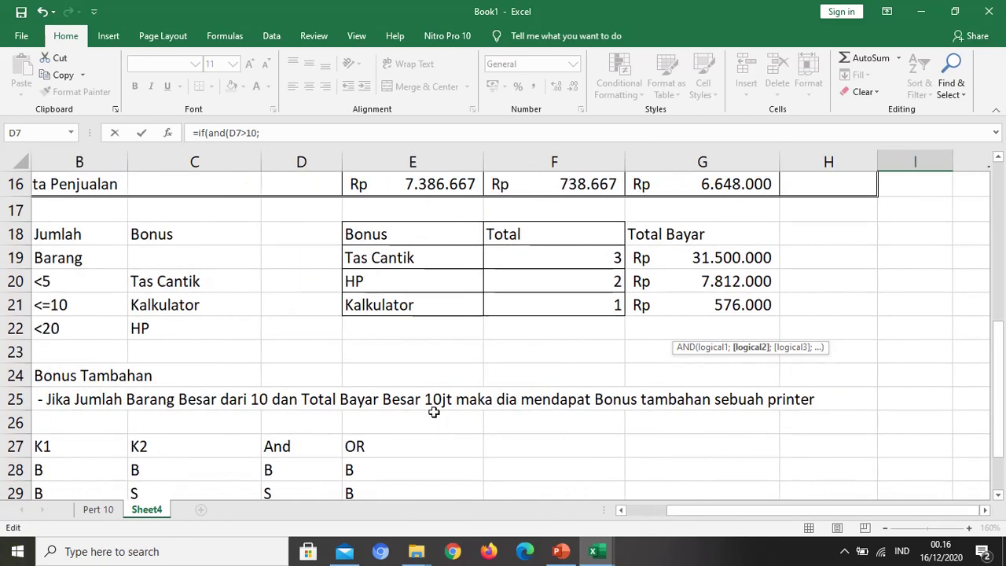
{"action": "left_click_drag", "start_coordinate": [1003, 406], "coordinate": [969, 158]}
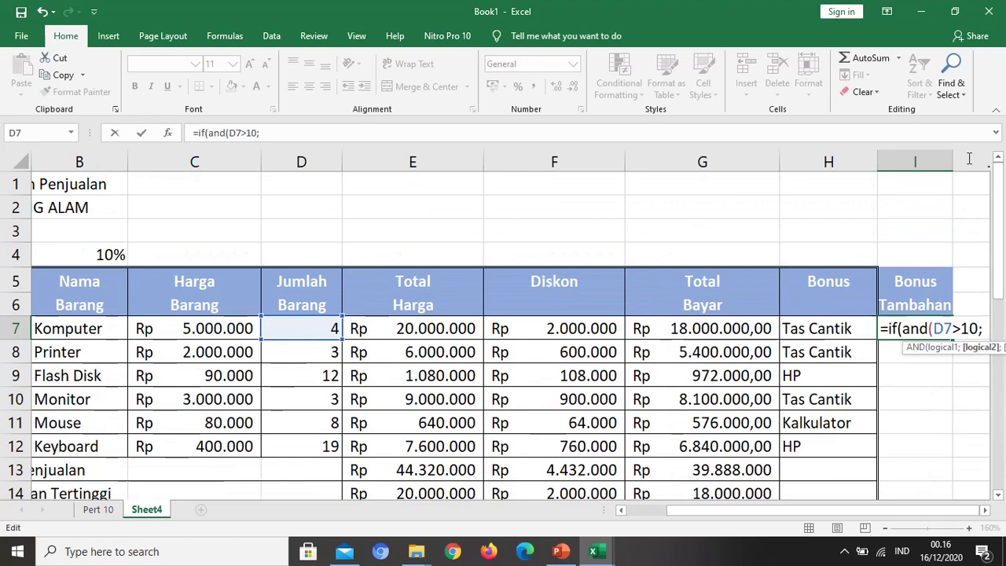
{"action": "left_click", "coordinate": [708, 328]}
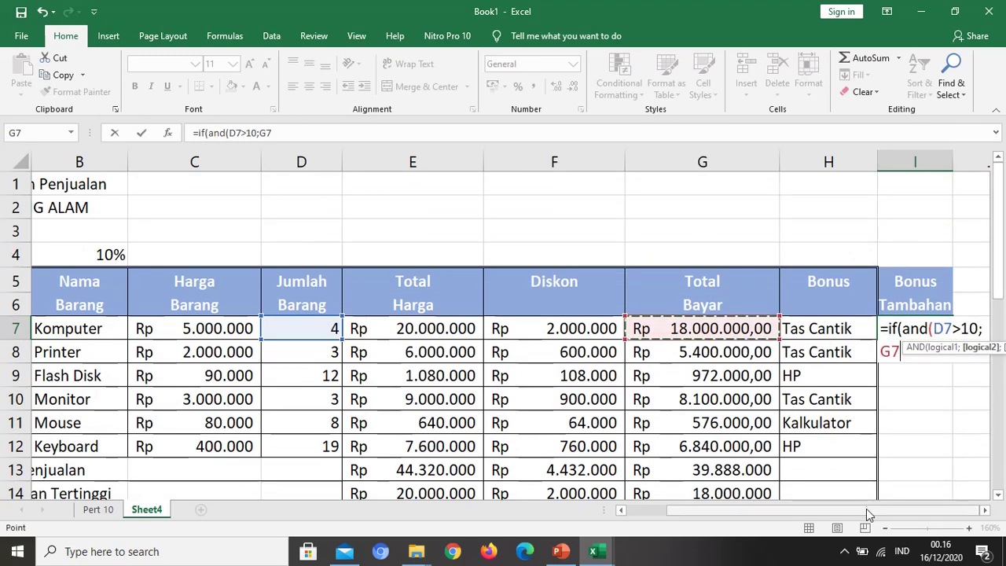
{"action": "left_click_drag", "start_coordinate": [866, 509], "coordinate": [948, 503]}
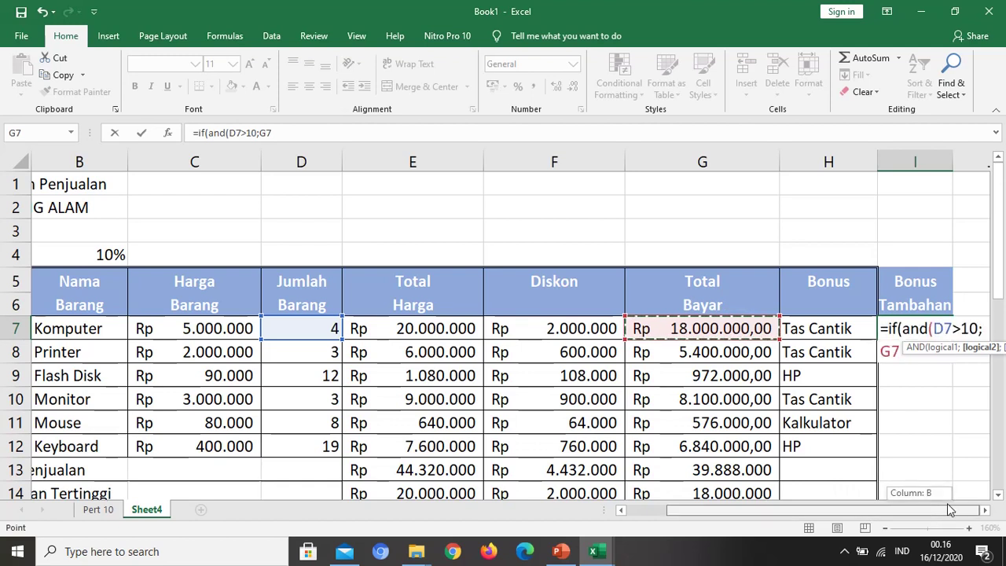
{"action": "left_click", "coordinate": [892, 353]}
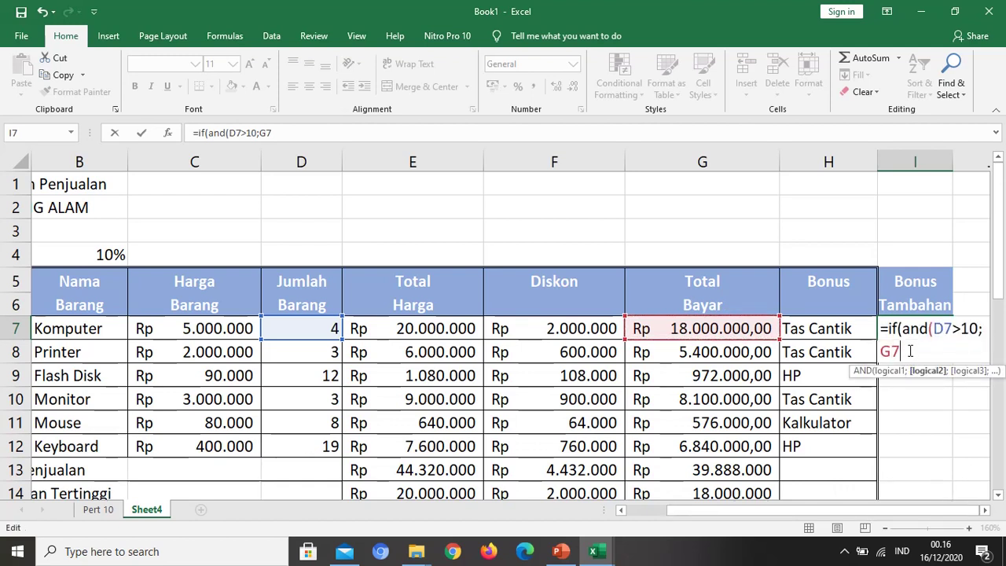
{"action": "type", "text": ">100000"}
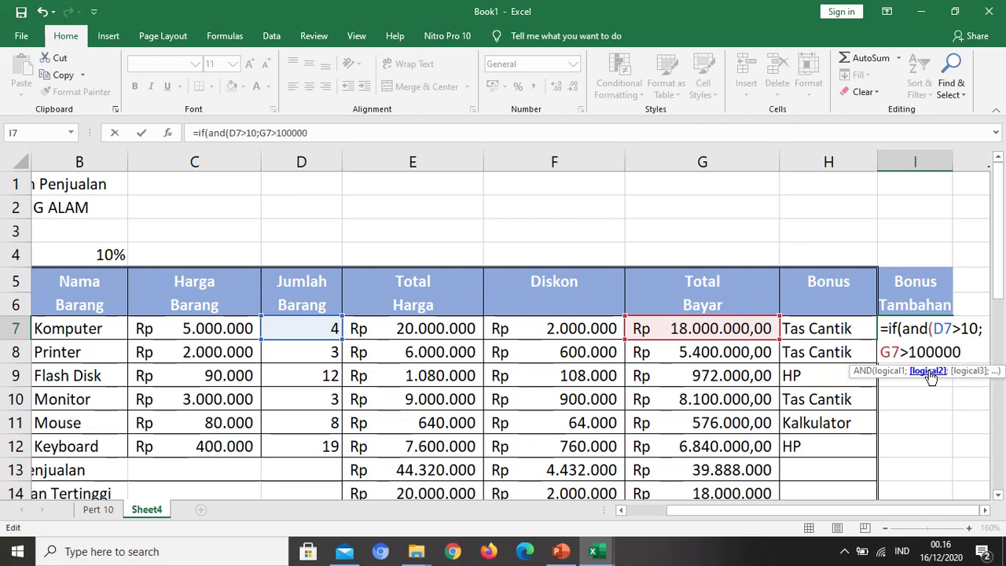
{"action": "type", "text": "00)"}
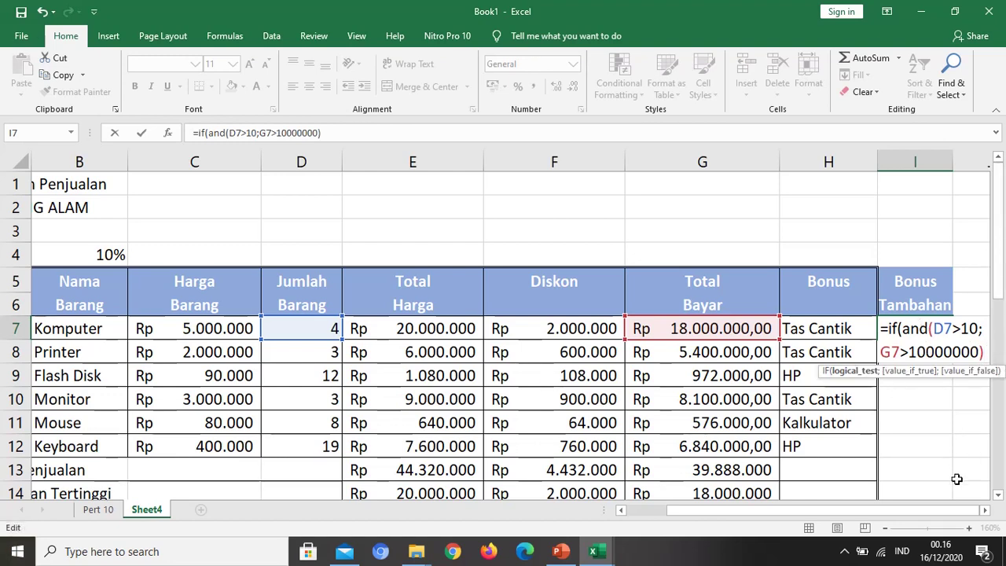
Complete the I7 formula with "Printer" as the true result and "-" as the false result.
{"action": "left_click", "coordinate": [985, 509]}
{"action": "left_click", "coordinate": [985, 509]}
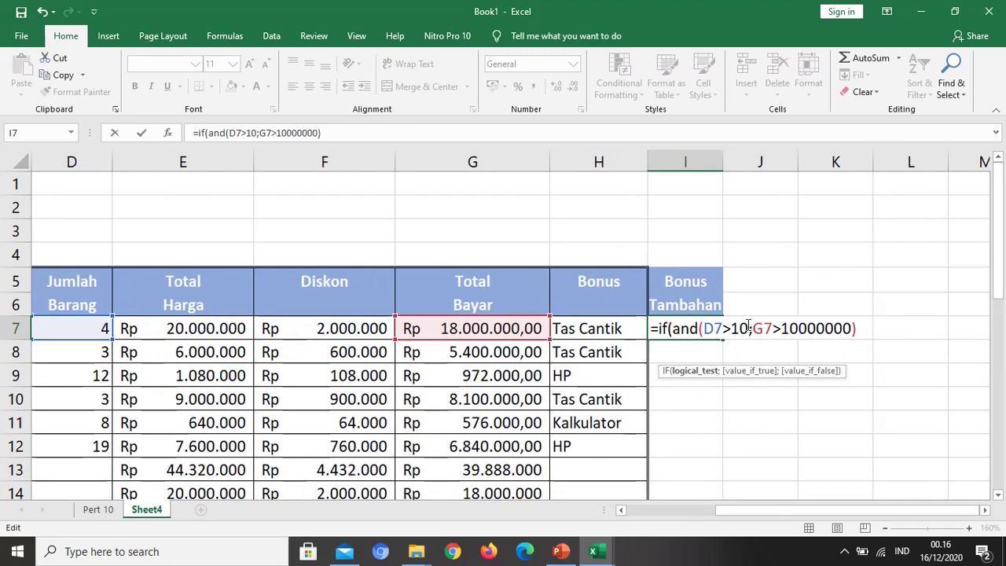
{"action": "left_click_drag", "start_coordinate": [748, 328], "coordinate": [851, 328]}
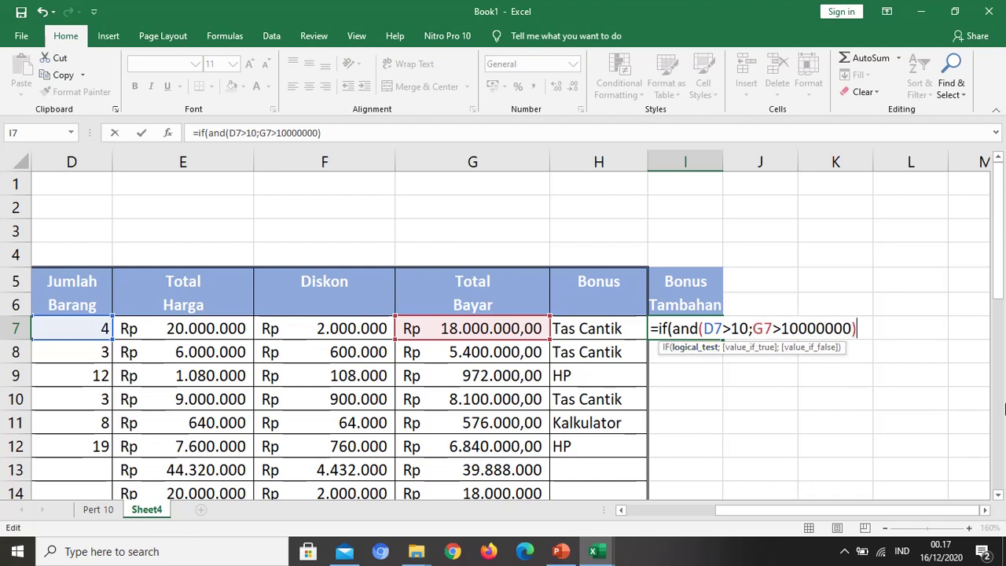
{"action": "type", "text": ";"}
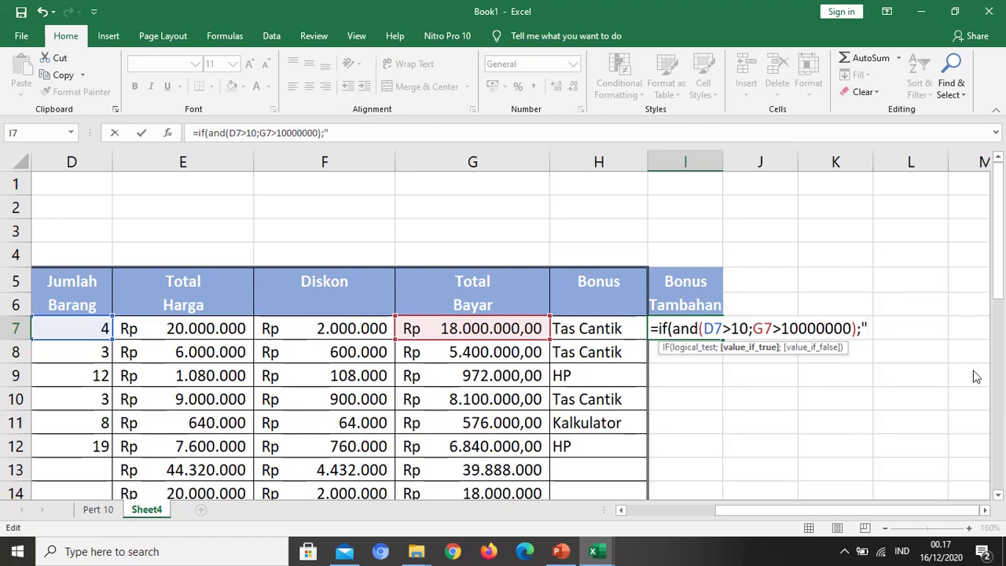
{"action": "scroll", "coordinate": [710, 451], "scroll_direction": "down", "scroll_amount": 4}
{"action": "scroll", "coordinate": [709, 454], "scroll_direction": "down", "scroll_amount": 1}
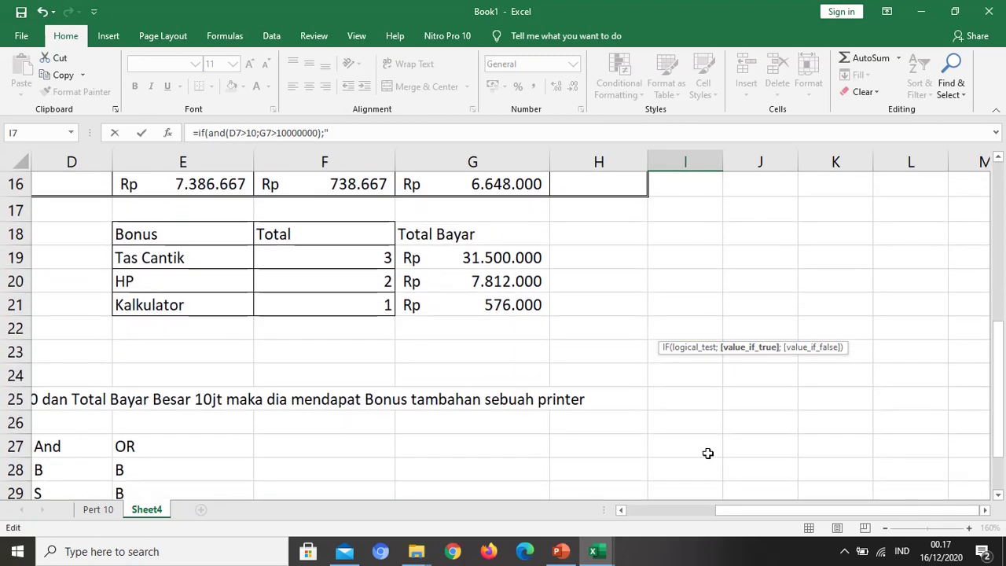
{"action": "scroll", "coordinate": [798, 409], "scroll_direction": "up", "scroll_amount": 5}
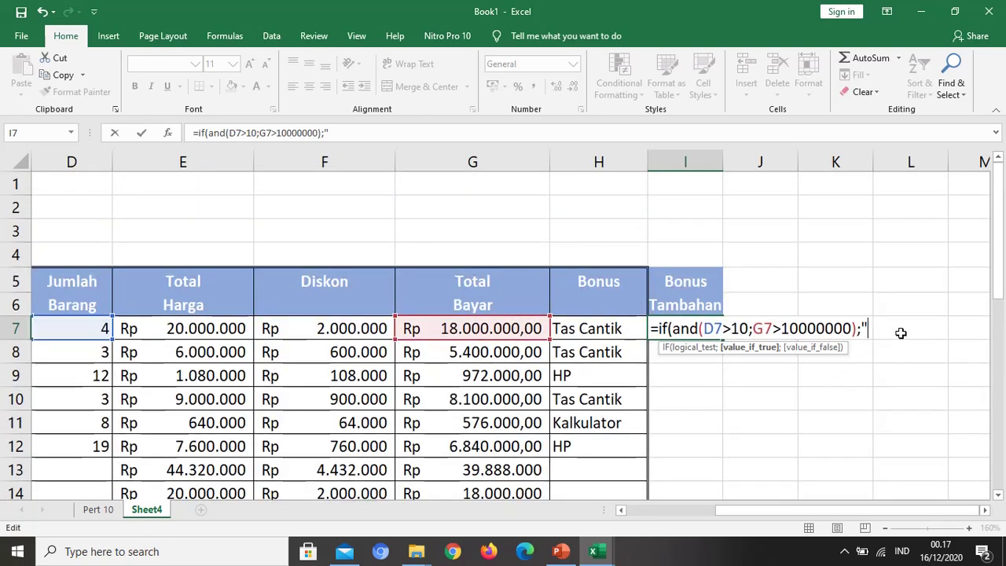
{"action": "type", "text": "Printer"}
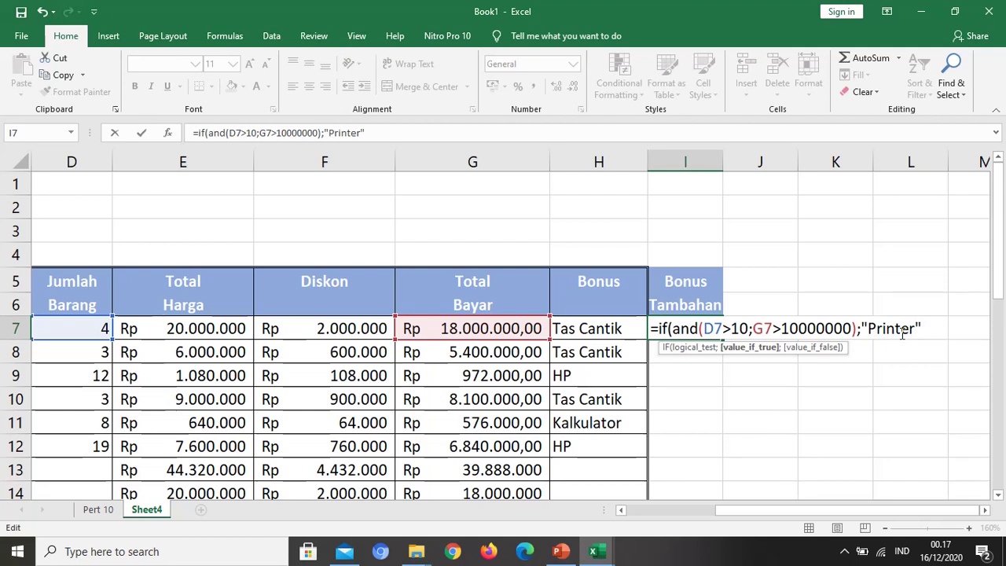
{"action": "type", "text": "\";\"-\""}
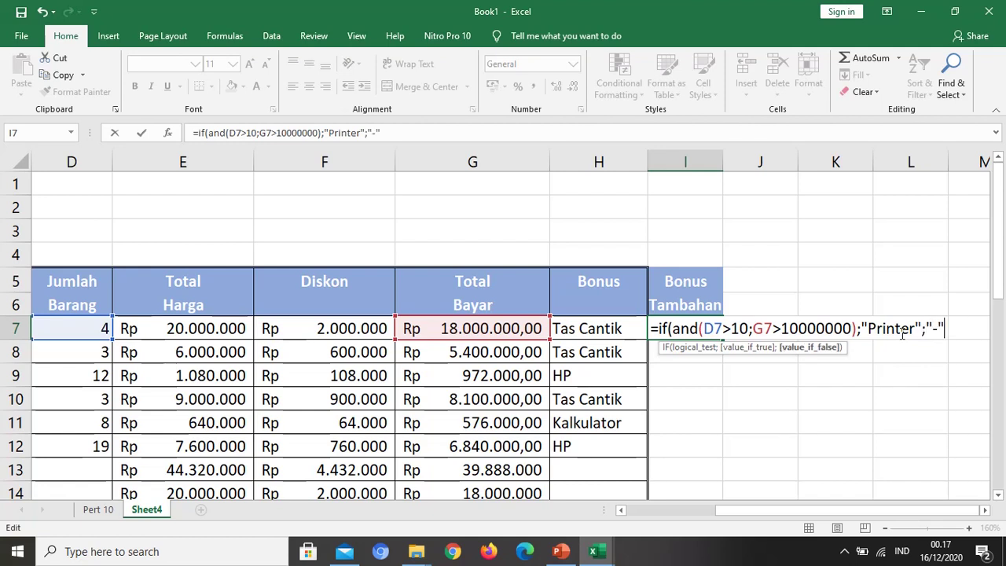
{"action": "type", "text": ")"}
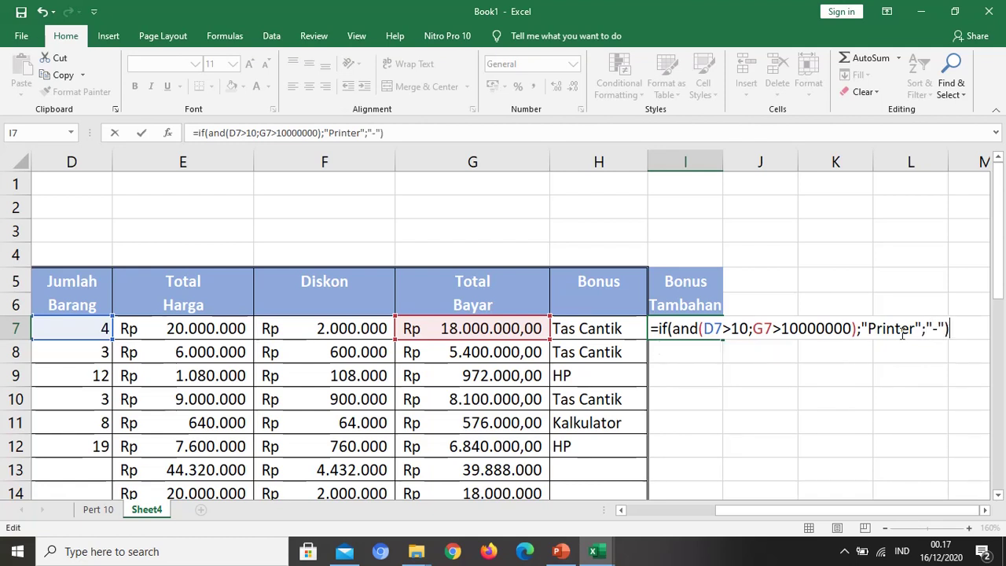
Check the AND conditions and the Printer result in the I7 formula, and commit it to the cell.
{"action": "left_click_drag", "start_coordinate": [921, 328], "coordinate": [876, 329]}
{"action": "left_click", "coordinate": [828, 328]}
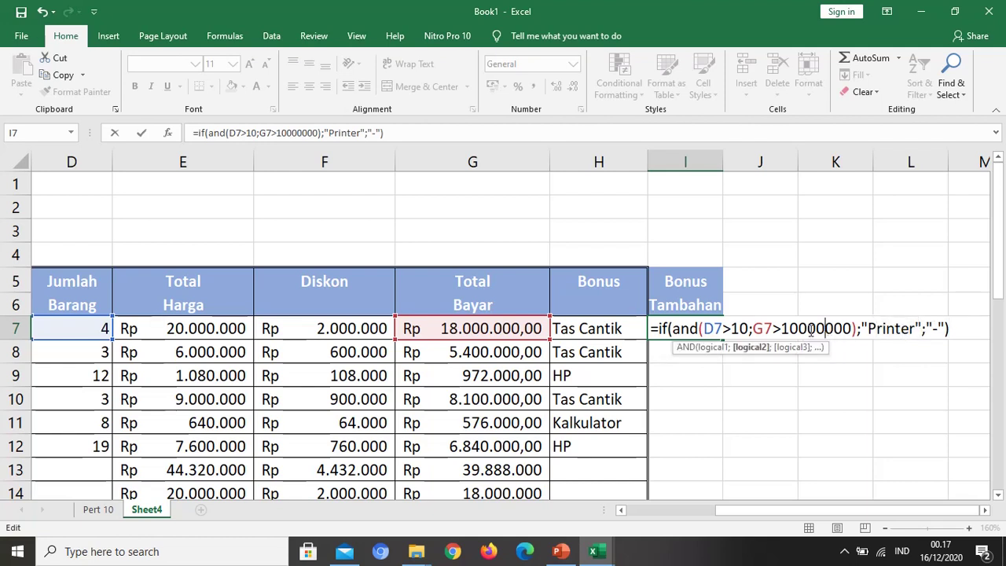
{"action": "left_click", "coordinate": [710, 329]}
{"action": "left_click_drag", "start_coordinate": [707, 329], "coordinate": [854, 329]}
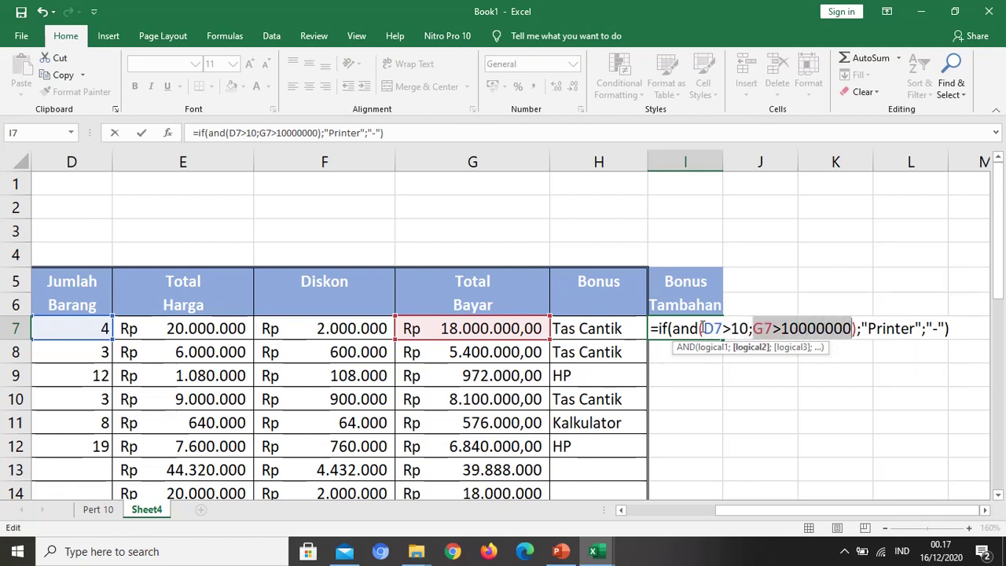
{"action": "left_click_drag", "start_coordinate": [702, 328], "coordinate": [672, 328]}
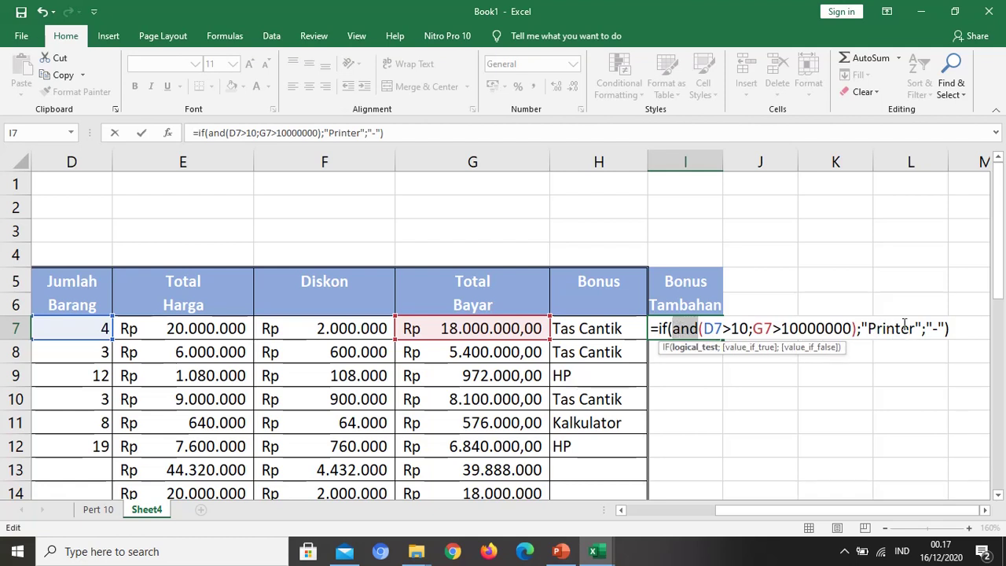
{"action": "left_click", "coordinate": [967, 329]}
{"action": "key", "text": "Return"}
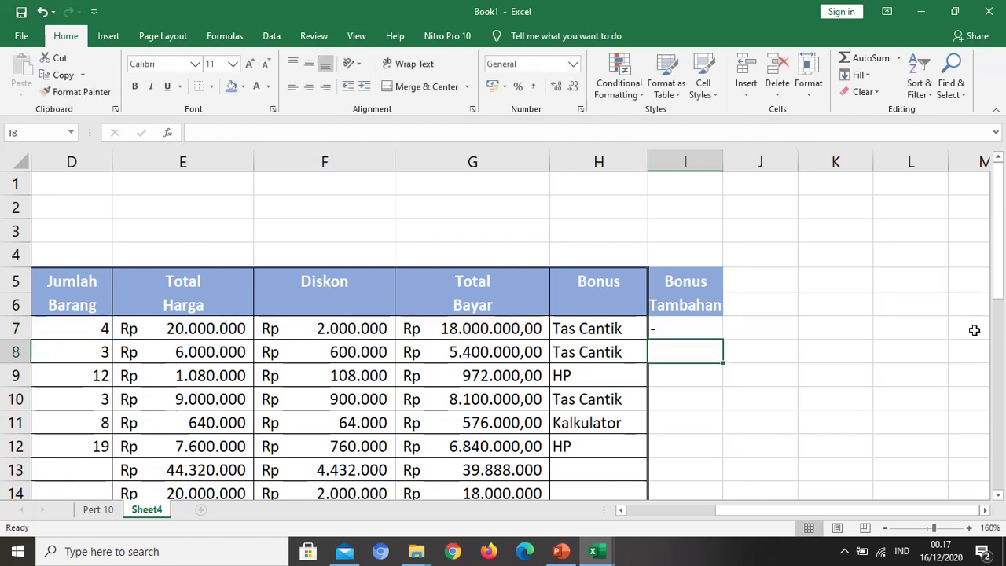
Copy the Bonus Tambahan formula from I7 down through I12 and check it against the item quantities.
{"action": "key", "text": "Up"}
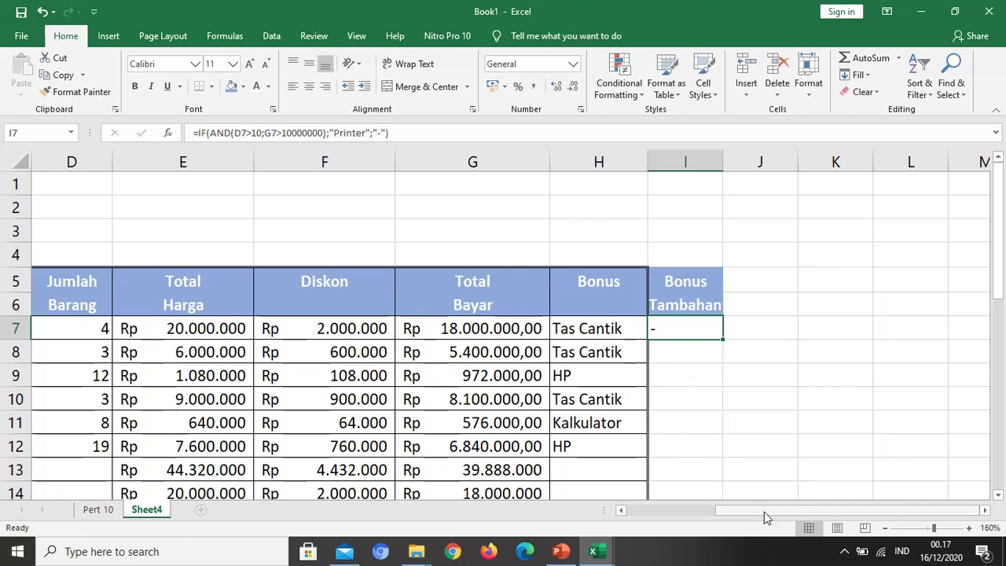
{"action": "left_click_drag", "start_coordinate": [765, 511], "coordinate": [680, 503]}
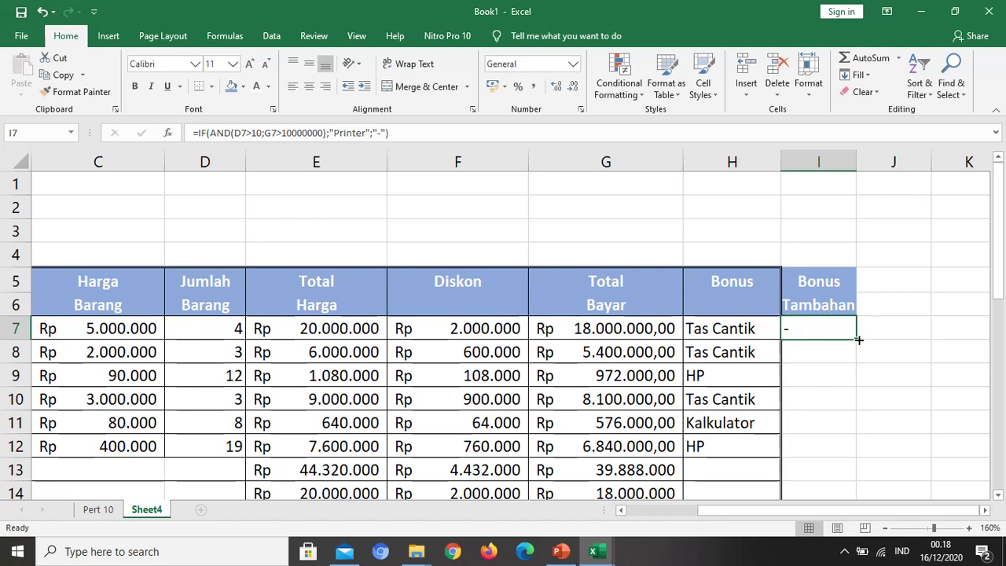
{"action": "left_click_drag", "start_coordinate": [859, 339], "coordinate": [852, 461]}
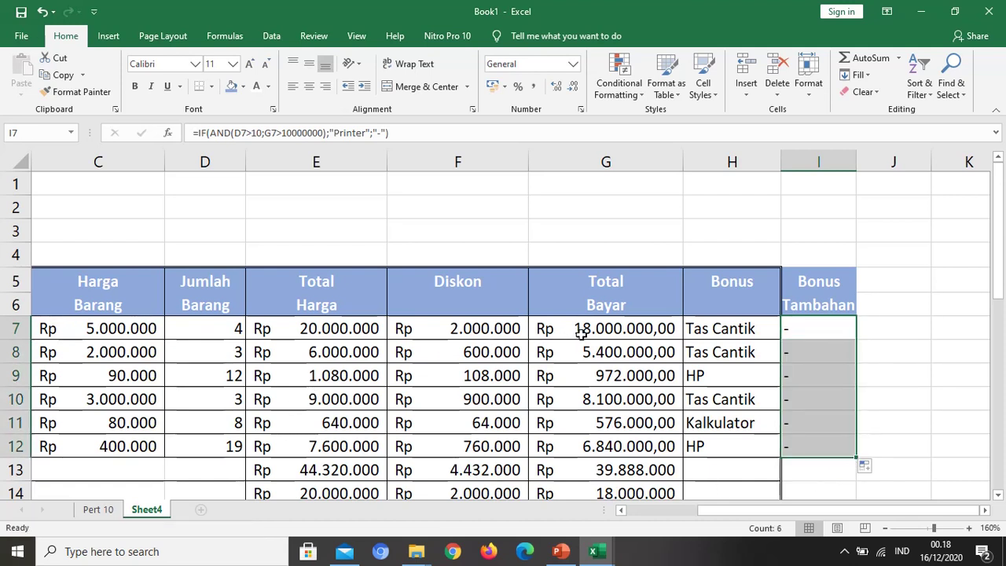
{"action": "left_click", "coordinate": [233, 375]}
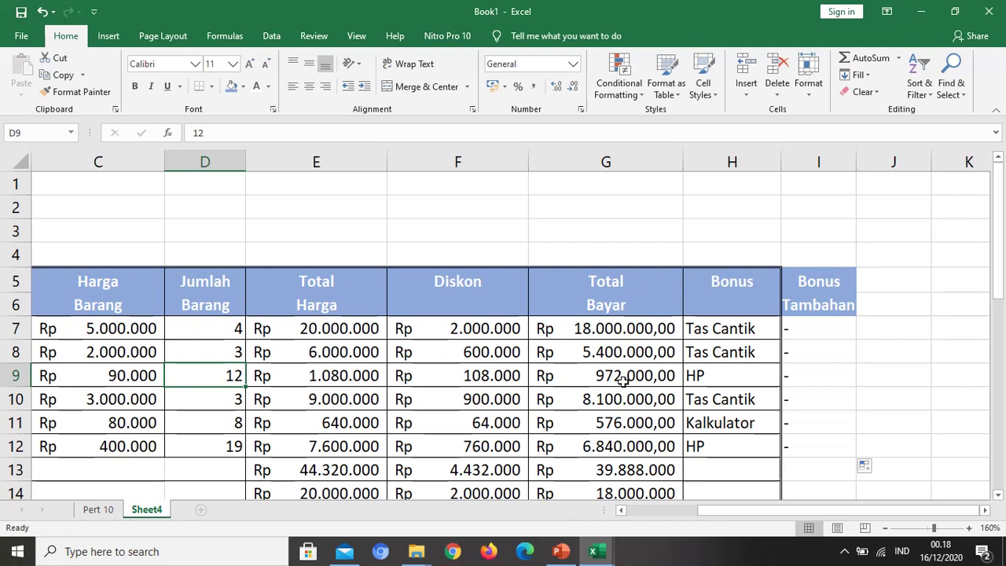
{"action": "left_click", "coordinate": [812, 329]}
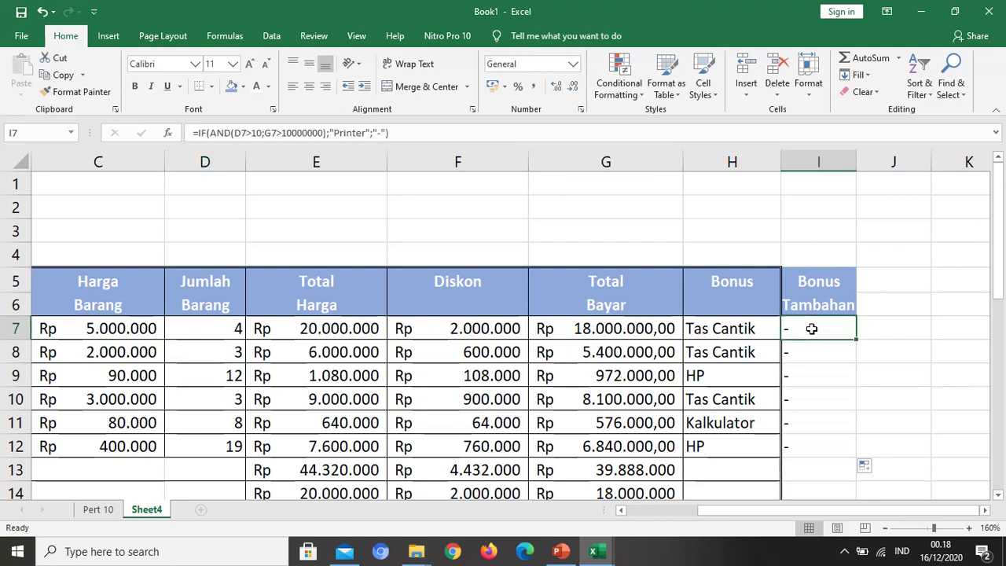
Set the Jumlah Barang in D7 to 12 and check the Bonus Tambahan formula in I7 against it.
{"action": "left_click", "coordinate": [235, 331]}
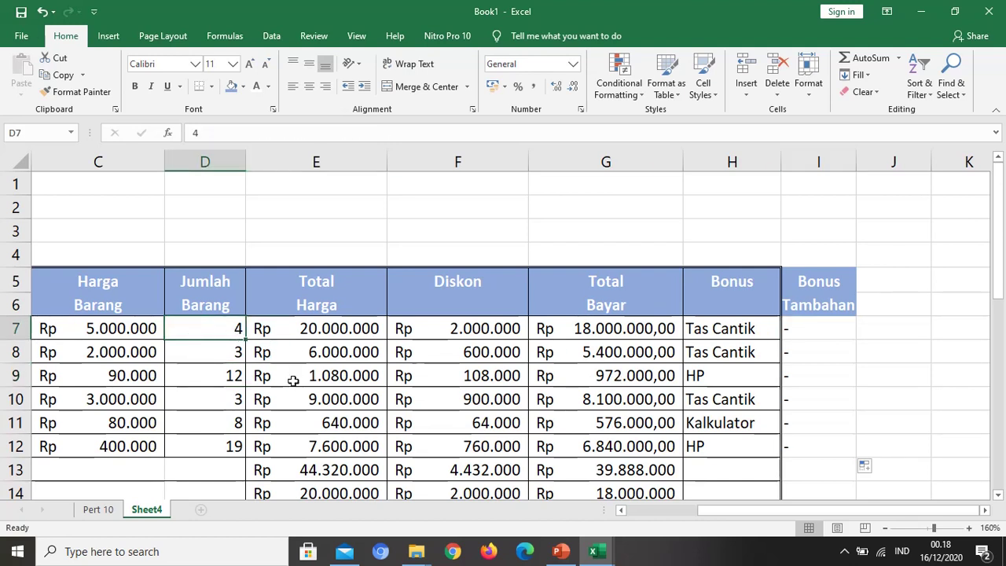
{"action": "type", "text": "12"}
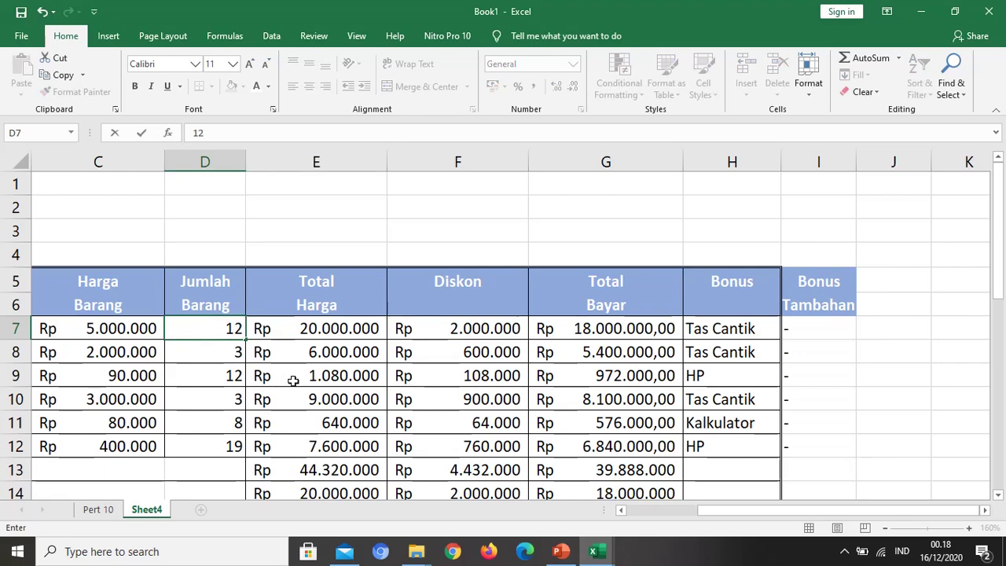
{"action": "key", "text": "Return"}
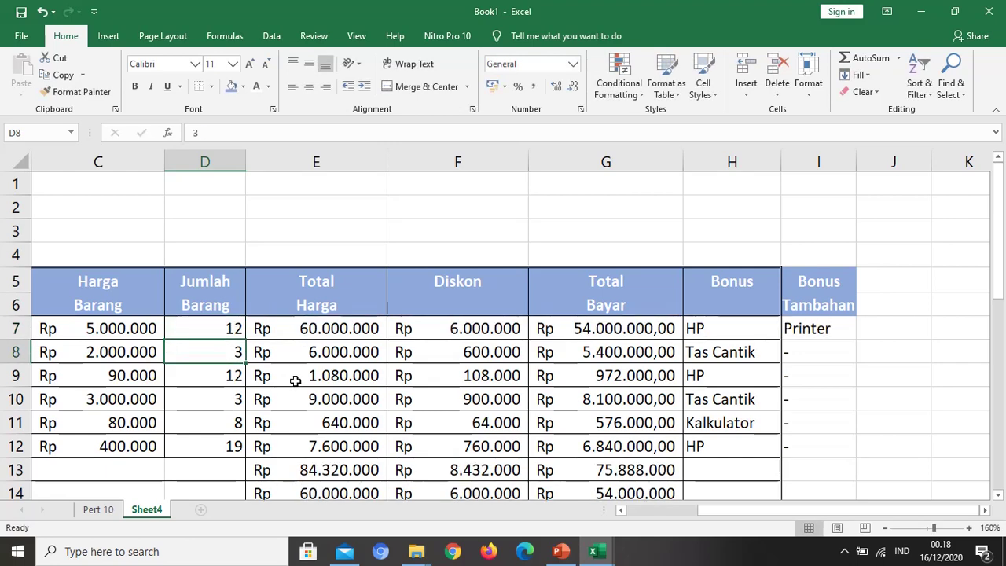
{"action": "left_click", "coordinate": [799, 330]}
{"action": "left_click", "coordinate": [224, 330]}
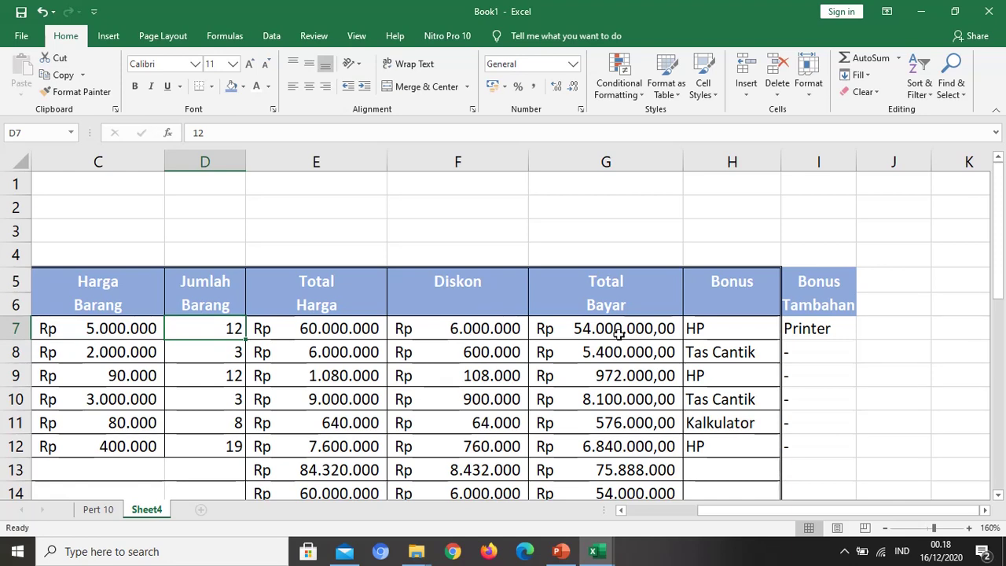
Add the header "Bonus" in J5 and "Tambahan (OR)" in J6, and widen column J to fit the text.
{"action": "scroll", "coordinate": [838, 417], "scroll_direction": "down", "scroll_amount": 1}
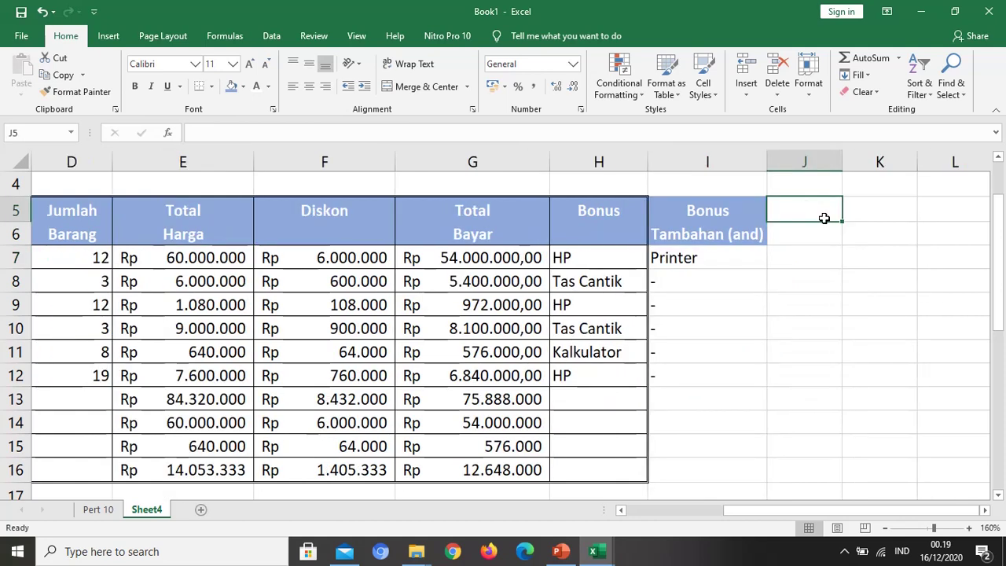
{"action": "type", "text": "Bonus"}
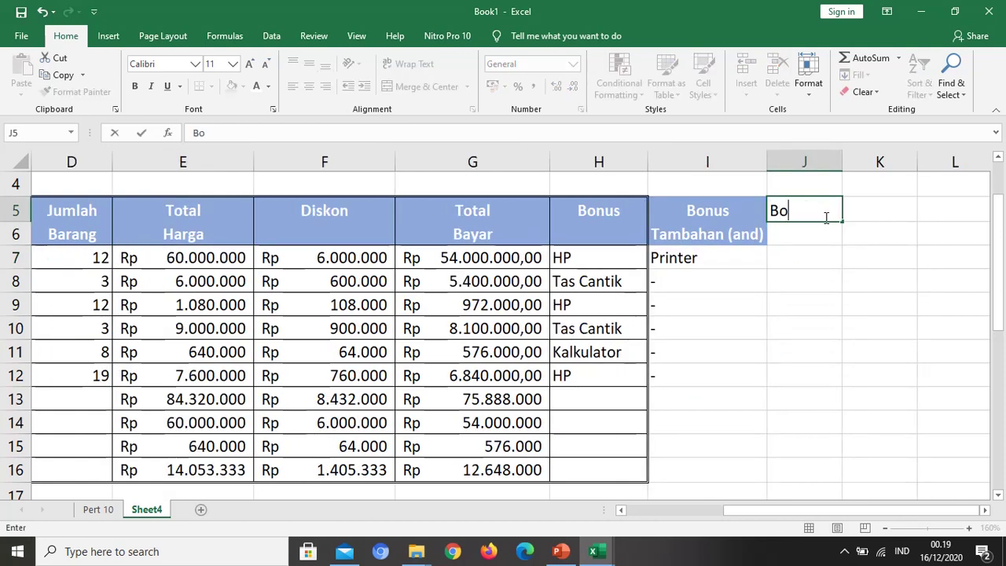
{"action": "key", "text": "Return"}
{"action": "type", "text": "Ta"}
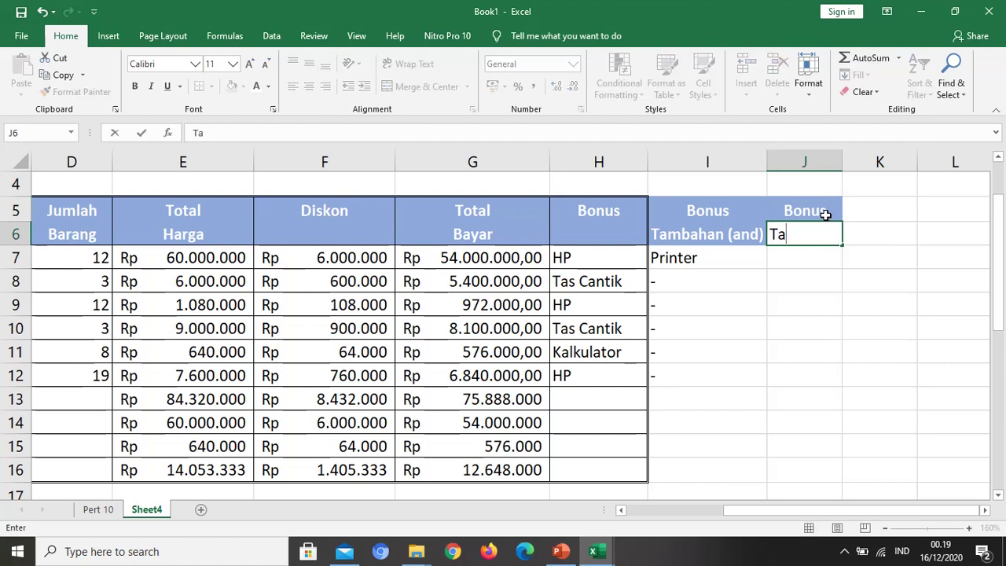
{"action": "type", "text": "mbahan"}
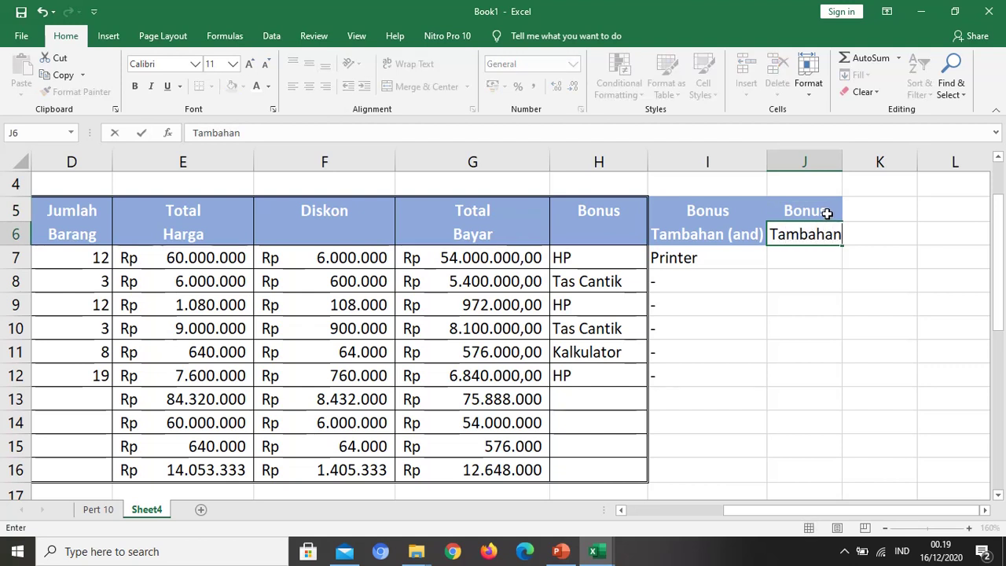
{"action": "type", "text": " (OR)"}
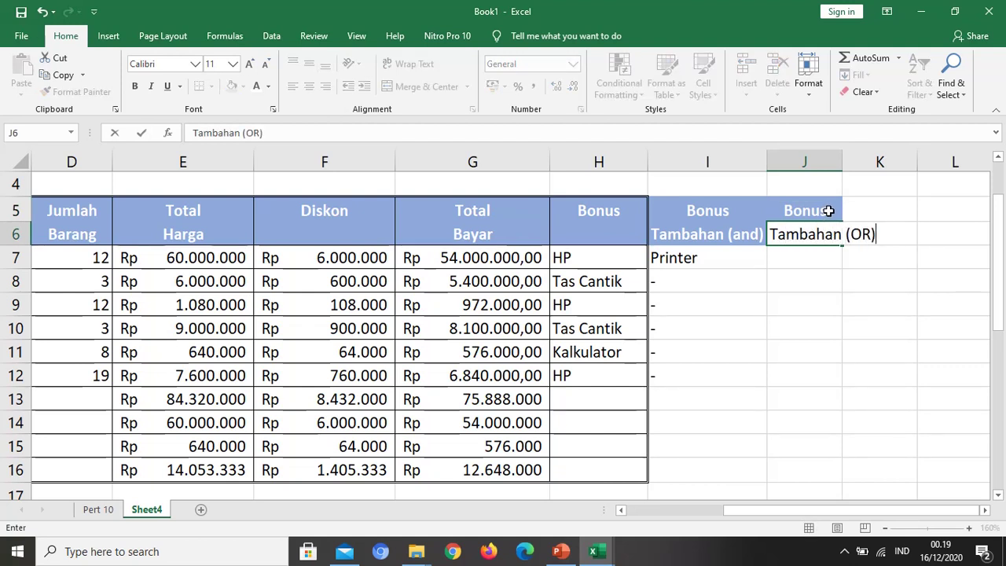
{"action": "key", "text": "Return"}
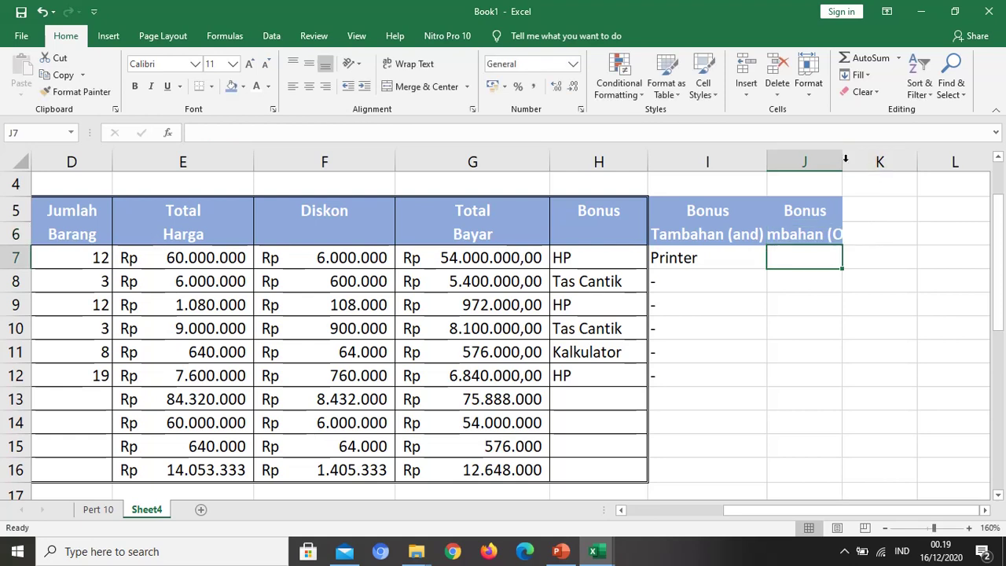
{"action": "left_click_drag", "start_coordinate": [842, 162], "coordinate": [887, 189]}
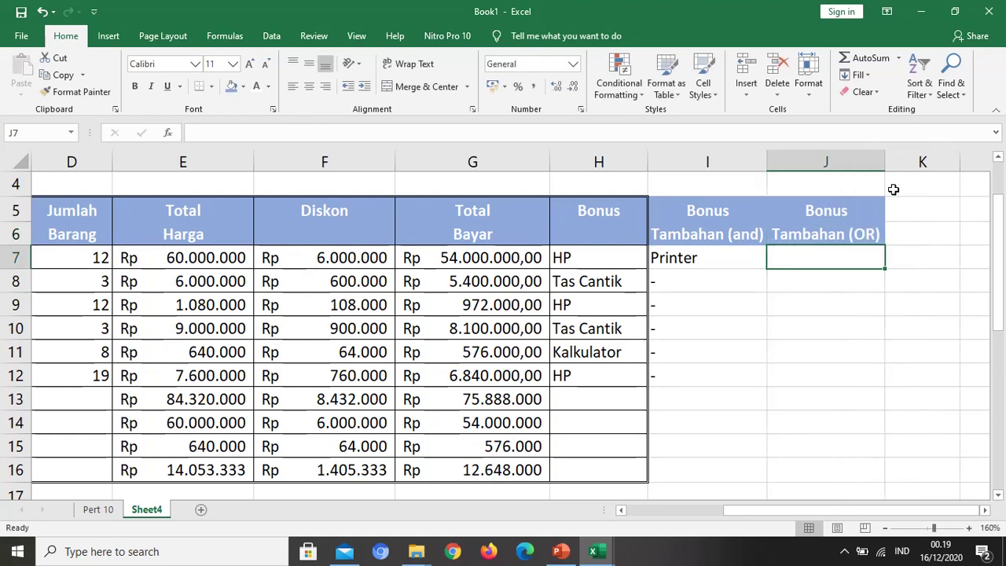
Start an IF formula in J7 with an OR function whose first condition is D7>10.
{"action": "type", "text": "=if"}
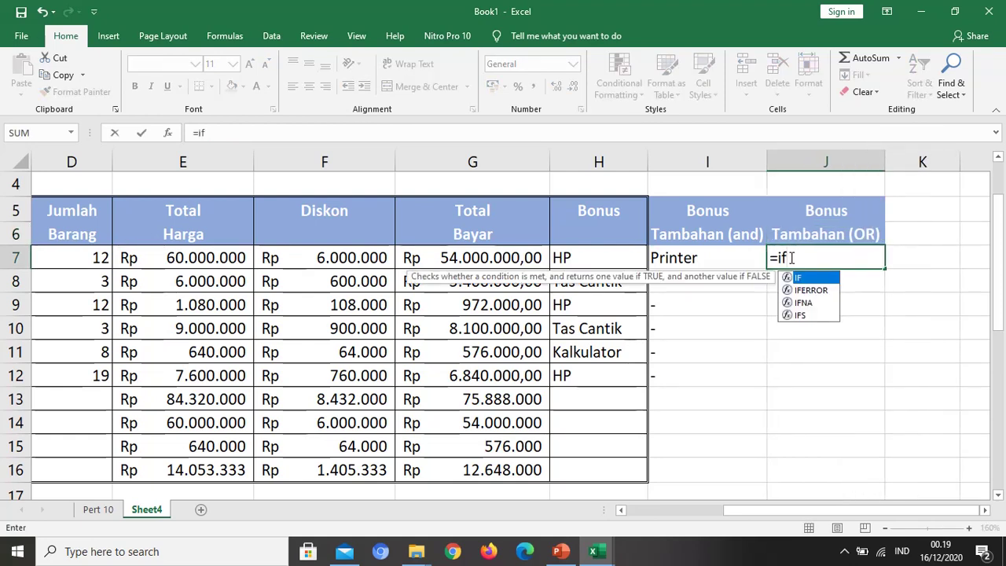
{"action": "type", "text": "(o"}
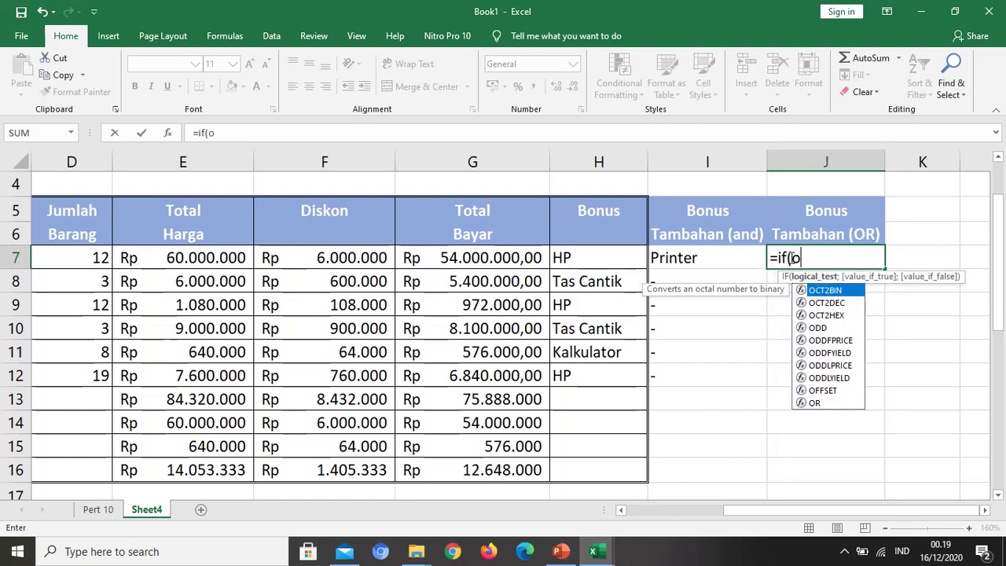
{"action": "type", "text": "r("}
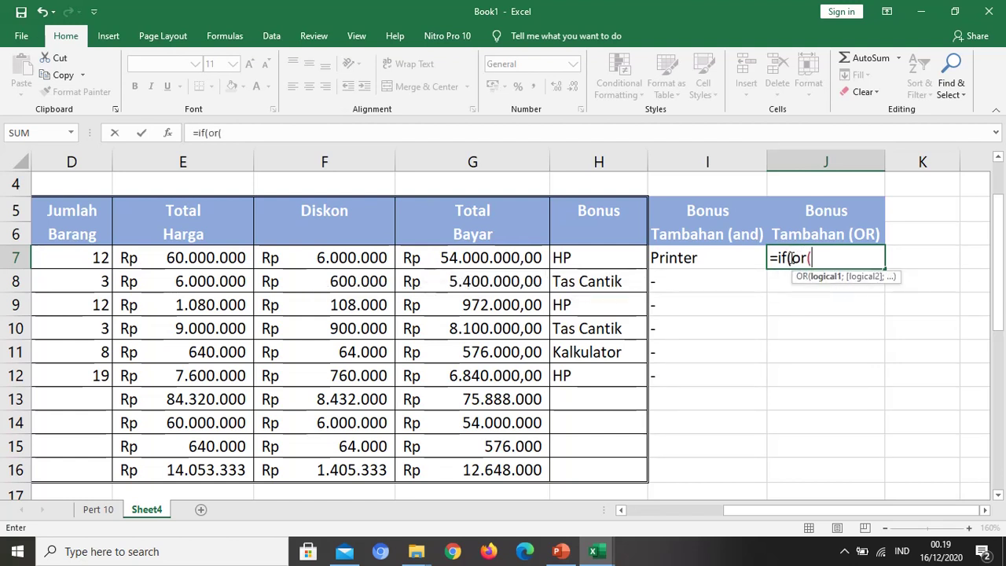
{"action": "left_click", "coordinate": [98, 259]}
{"action": "type", "text": ">10"}
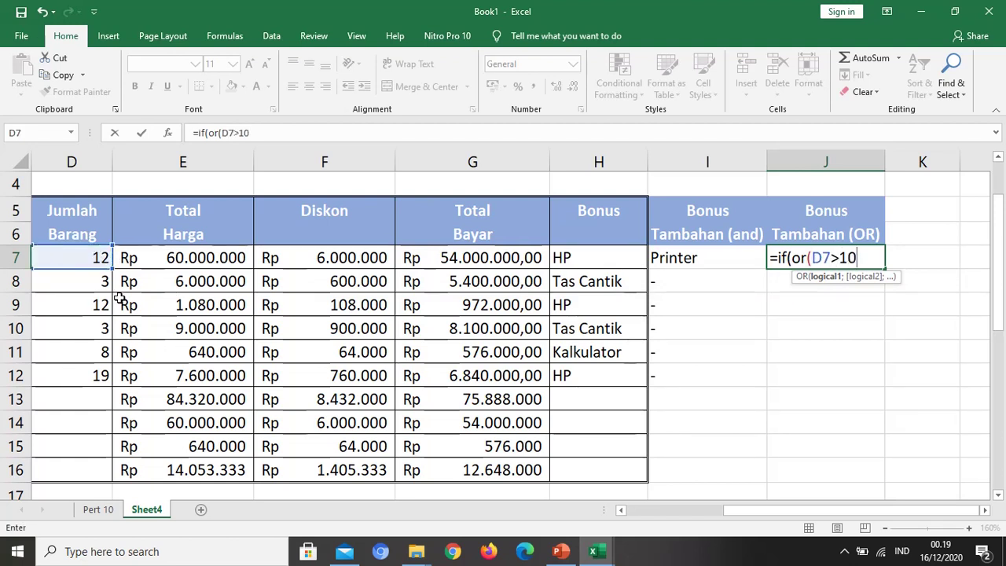
{"action": "type", "text": ";"}
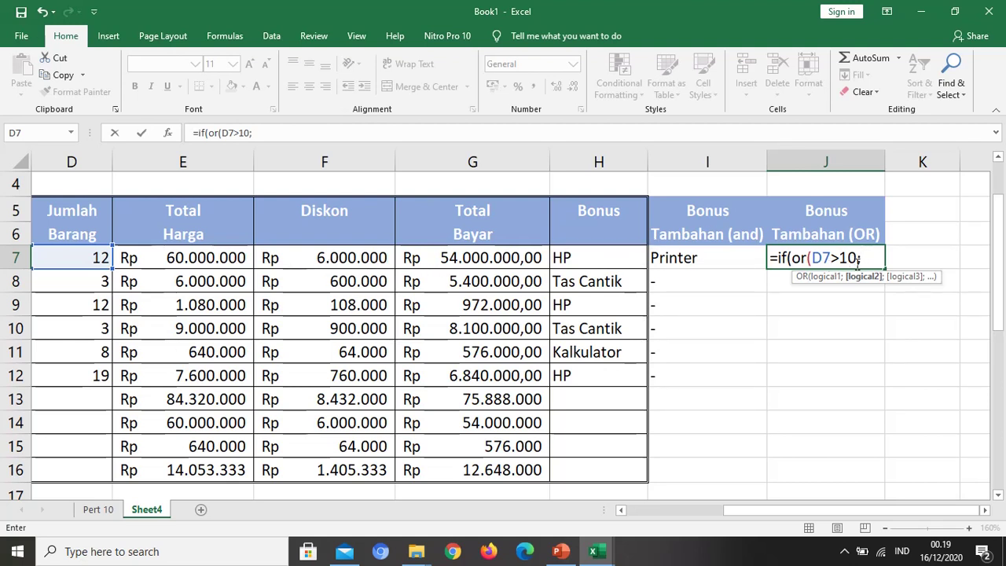
Add G7>10000000 as the second OR condition in the J7 formula and close the OR function.
{"action": "left_click", "coordinate": [465, 257]}
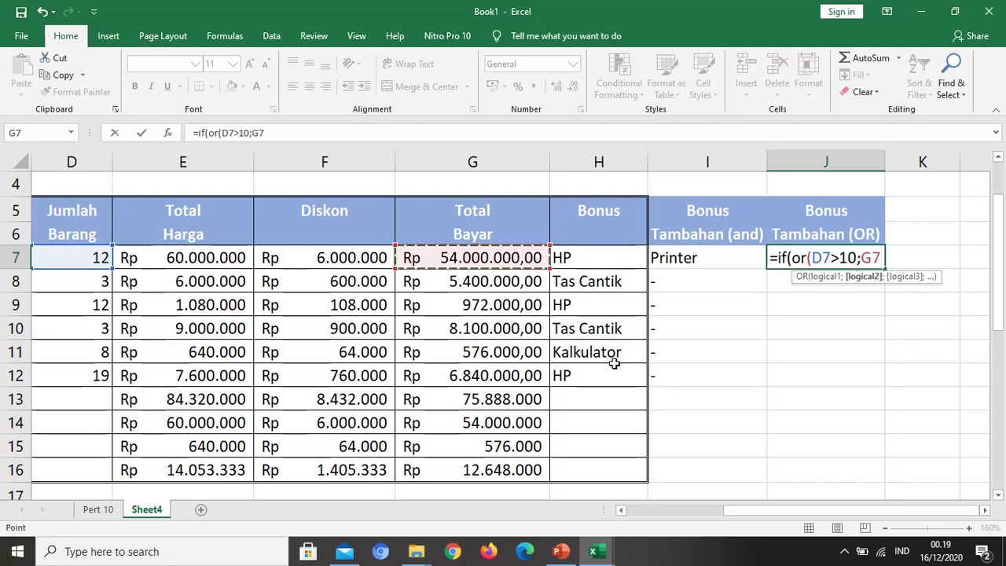
{"action": "type", "text": ">10000"}
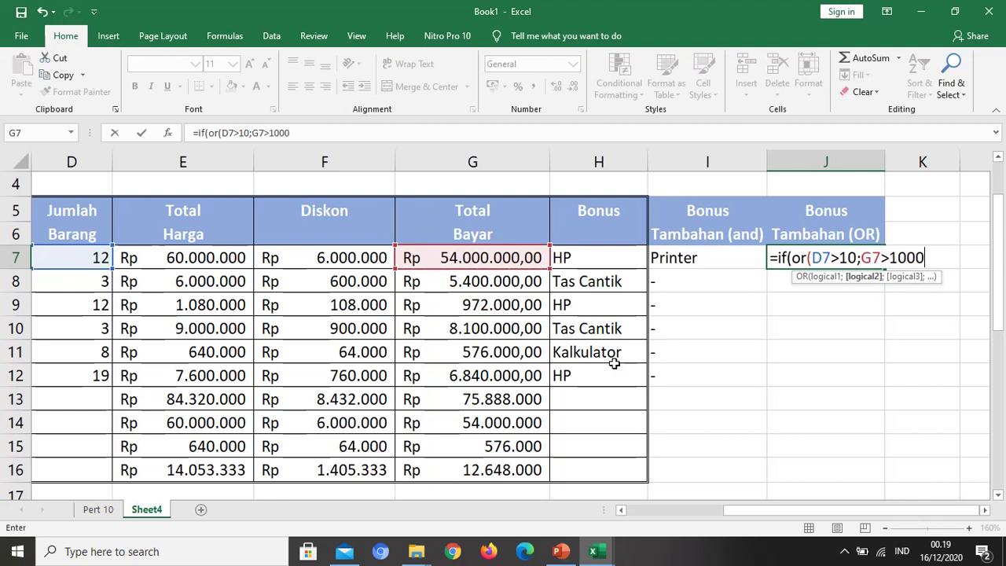
{"action": "type", "text": "0000)"}
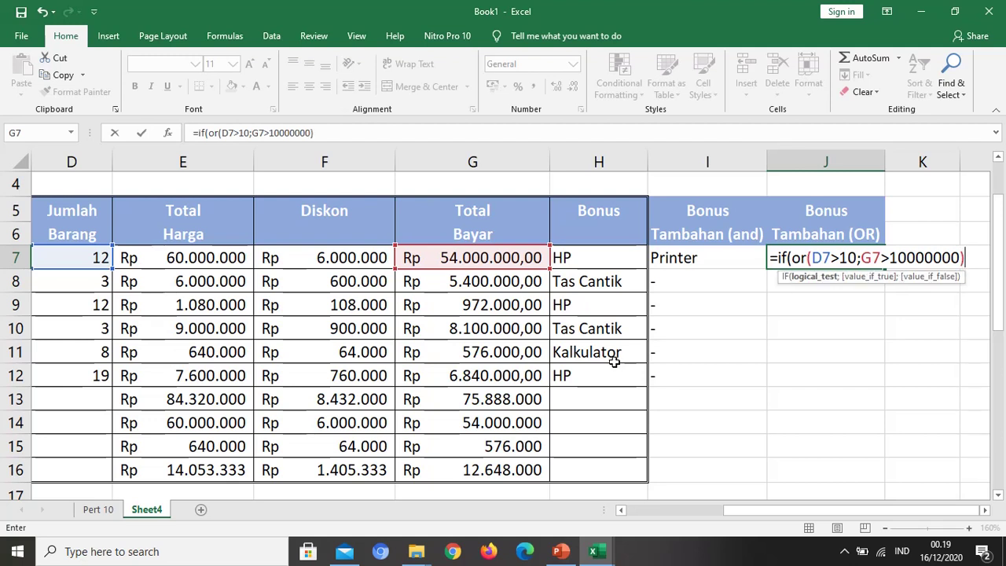
Complete the J7 formula with "Printer" as the true result and "-" as the false result, and copy it down through J12.
{"action": "type", "text": ";\"Printer"}
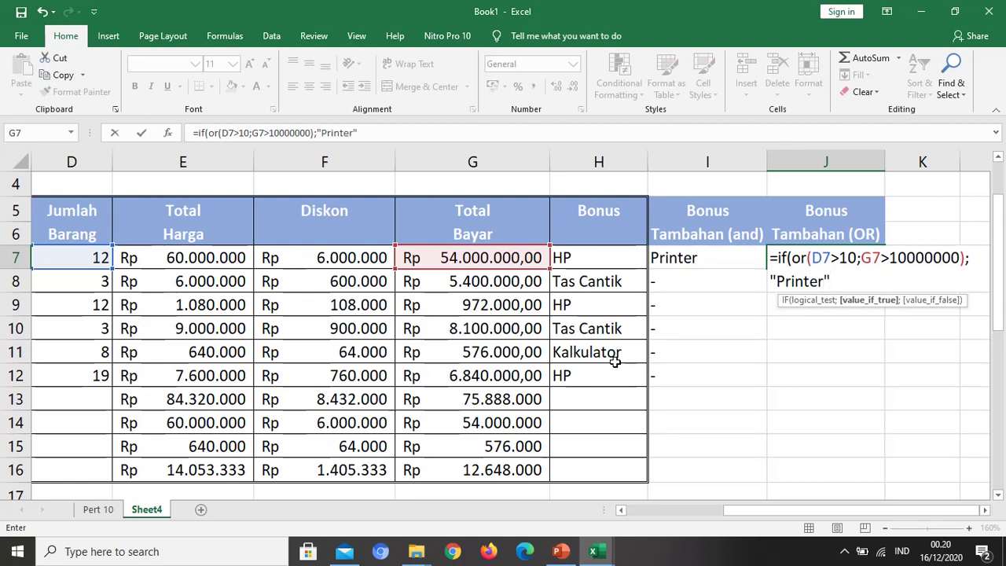
{"action": "type", "text": "\";\"-"}
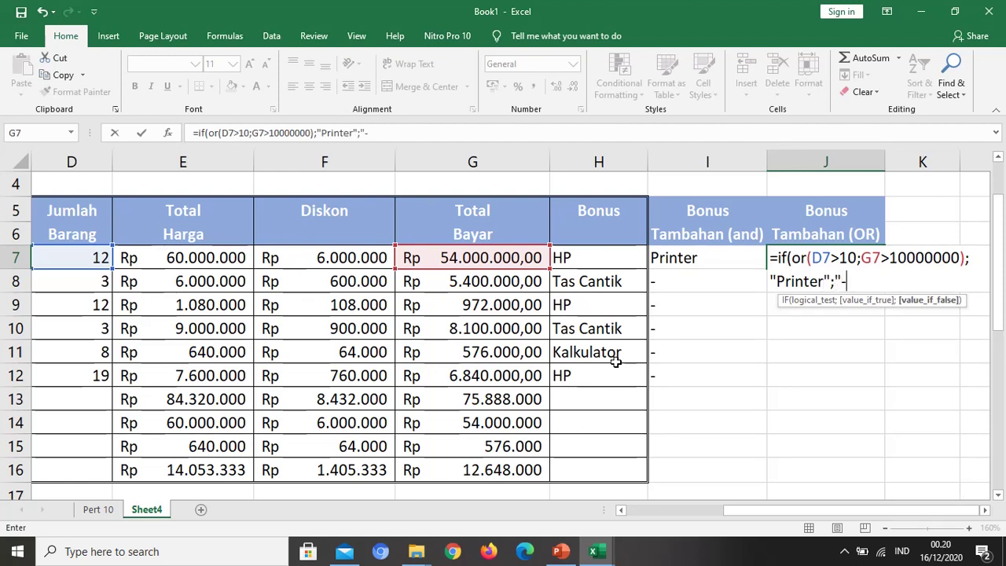
{"action": "type", "text": "\")"}
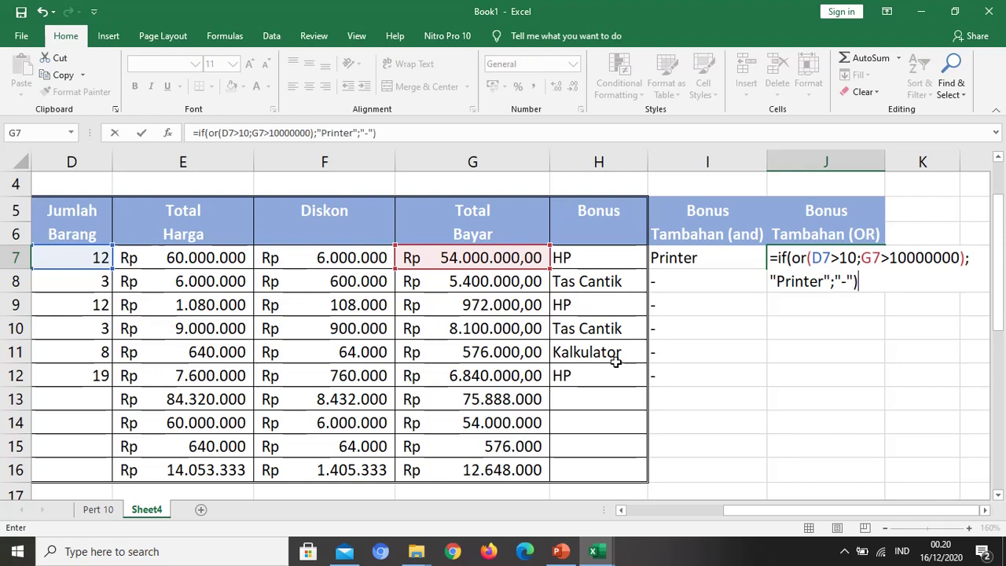
{"action": "key", "text": "Return"}
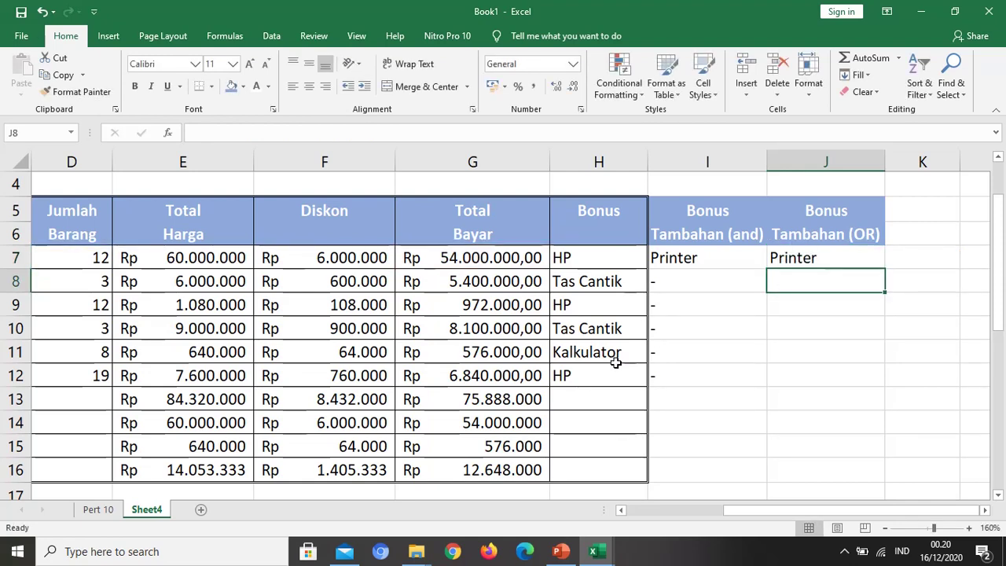
{"action": "key", "text": "Up"}
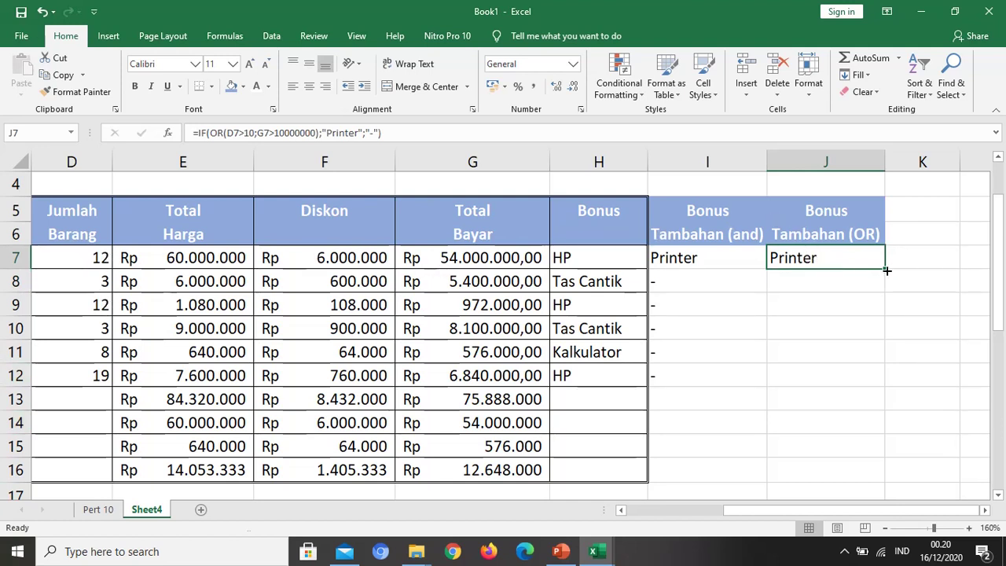
{"action": "left_click_drag", "start_coordinate": [887, 270], "coordinate": [895, 391]}
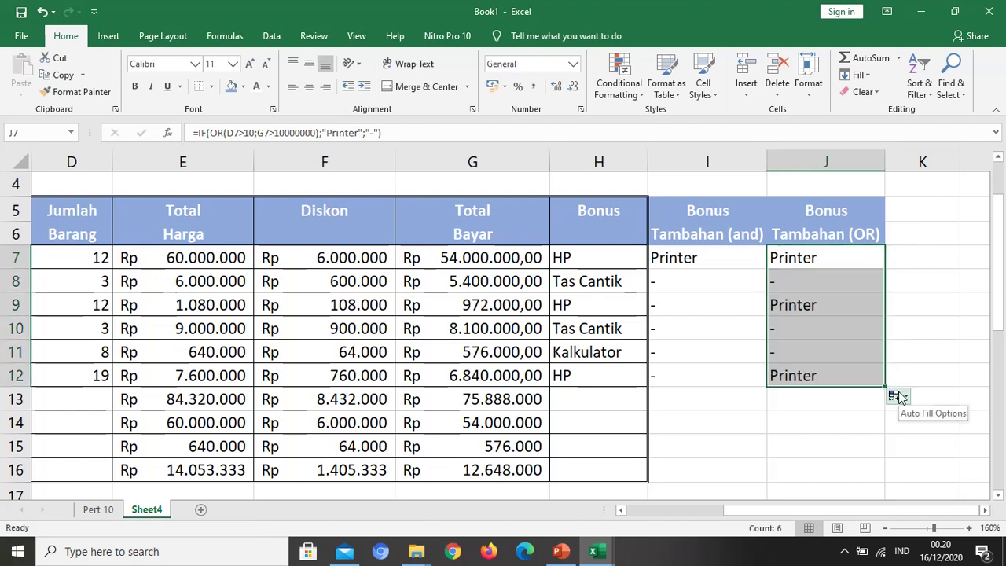
Check the OR bonus results in rows 8 to 11 against the Jumlah Barang and Total Bayar conditions.
{"action": "left_click", "coordinate": [794, 283]}
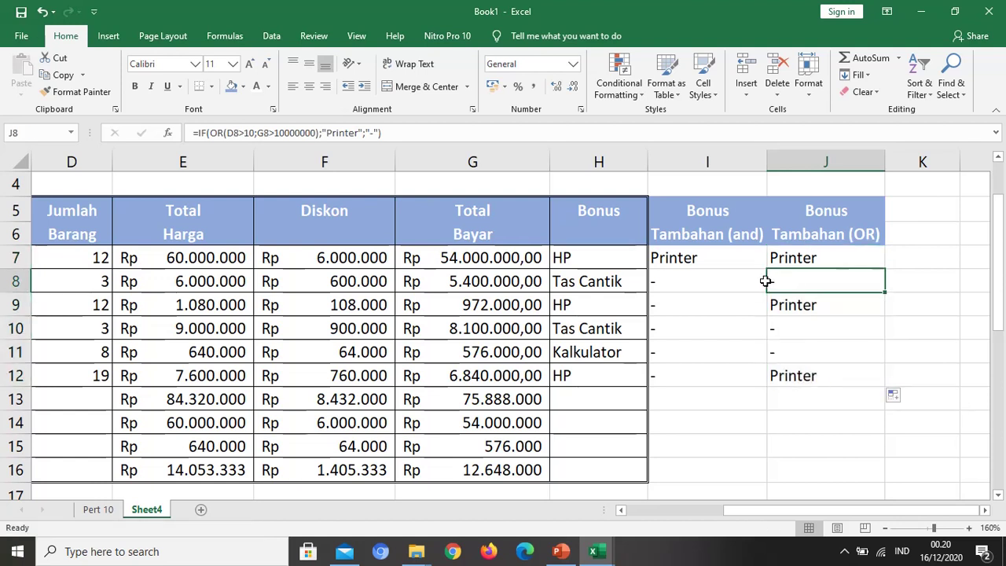
{"action": "left_click", "coordinate": [87, 289]}
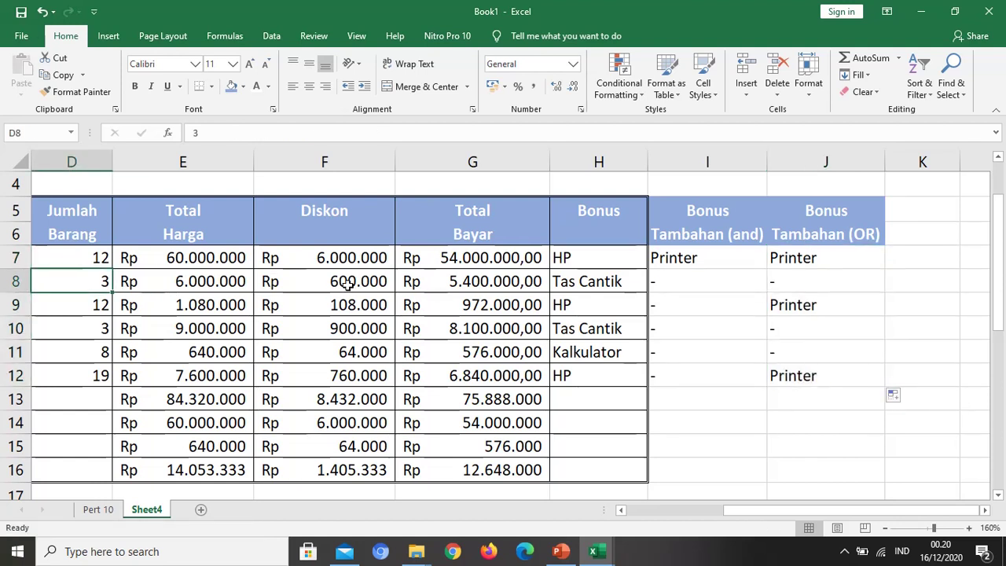
{"action": "left_click", "coordinate": [477, 286]}
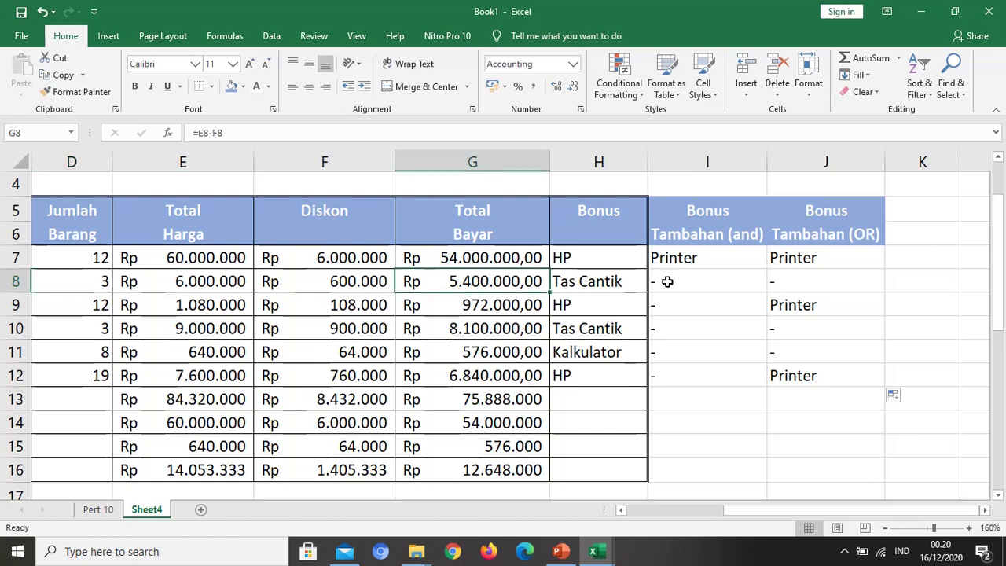
{"action": "left_click", "coordinate": [799, 302]}
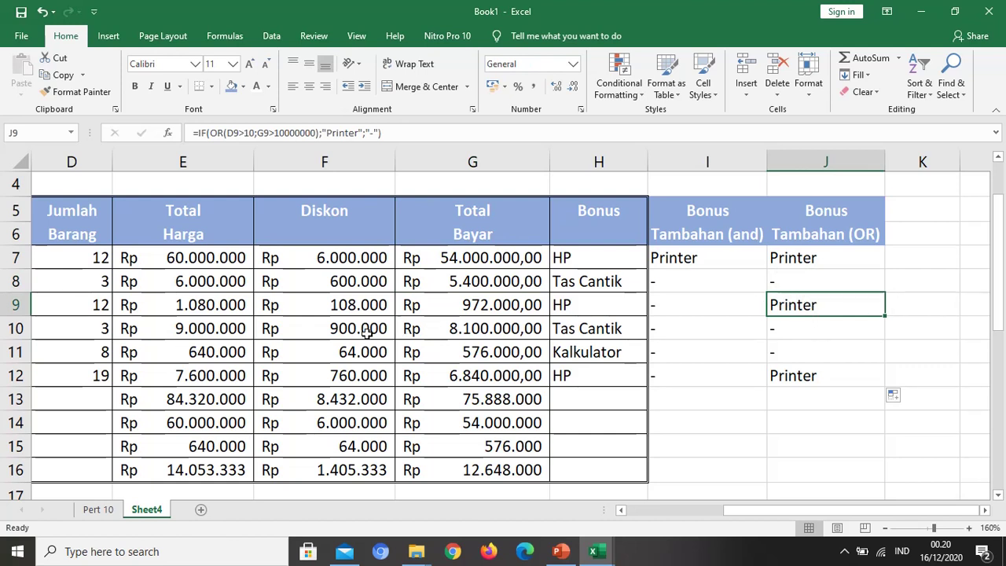
{"action": "left_click", "coordinate": [81, 307]}
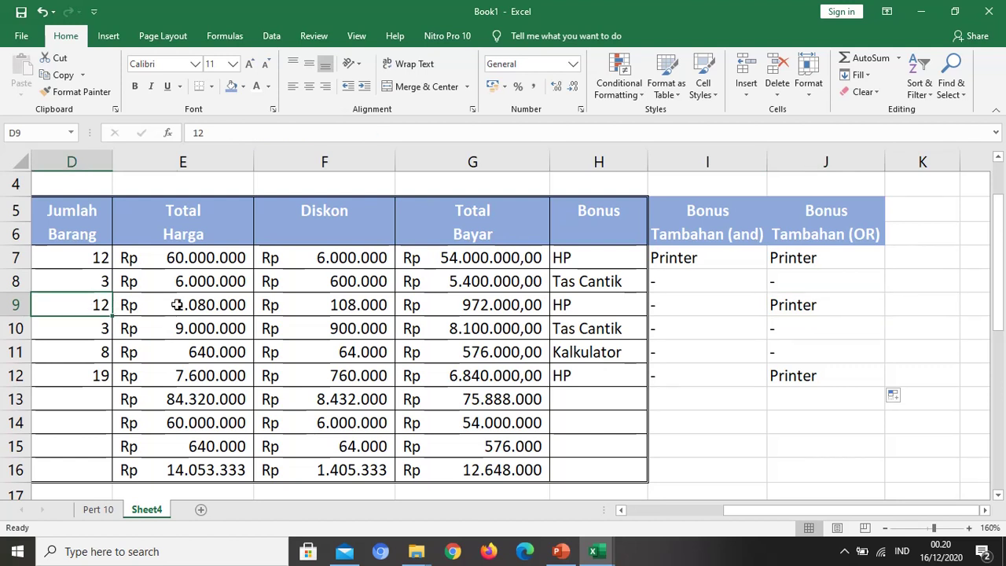
{"action": "left_click", "coordinate": [791, 305]}
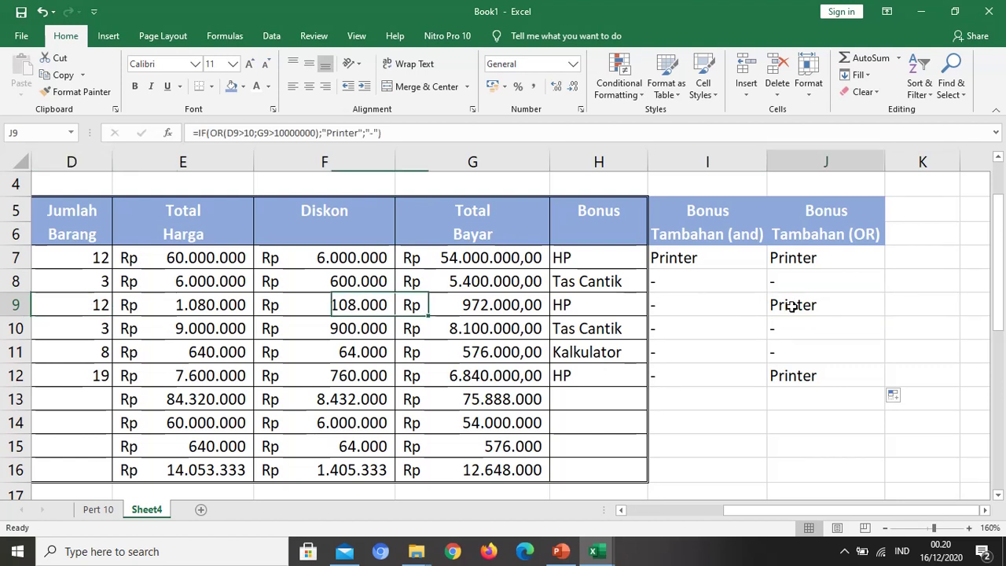
{"action": "left_click", "coordinate": [472, 305]}
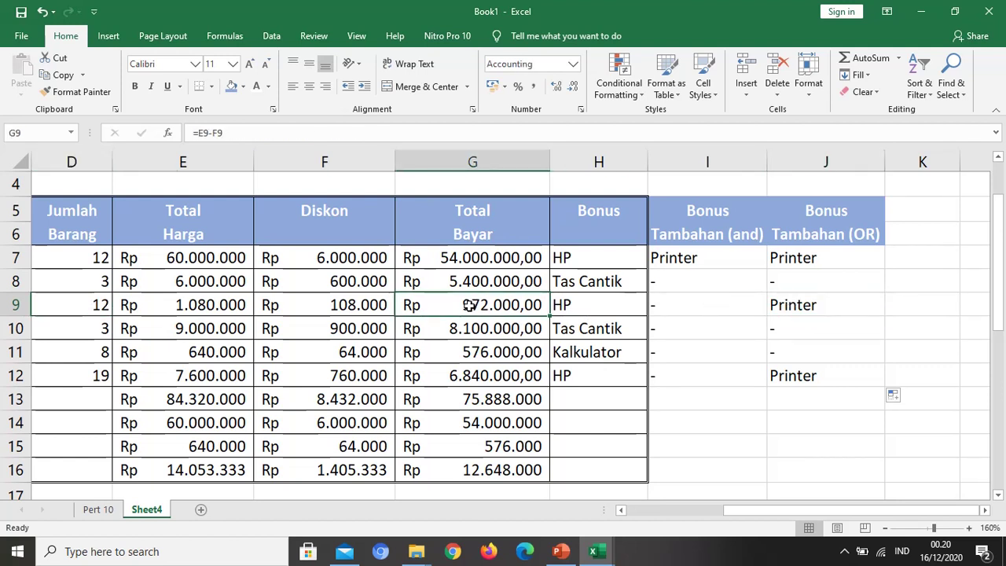
{"action": "left_click", "coordinate": [786, 335]}
{"action": "left_click", "coordinate": [90, 330]}
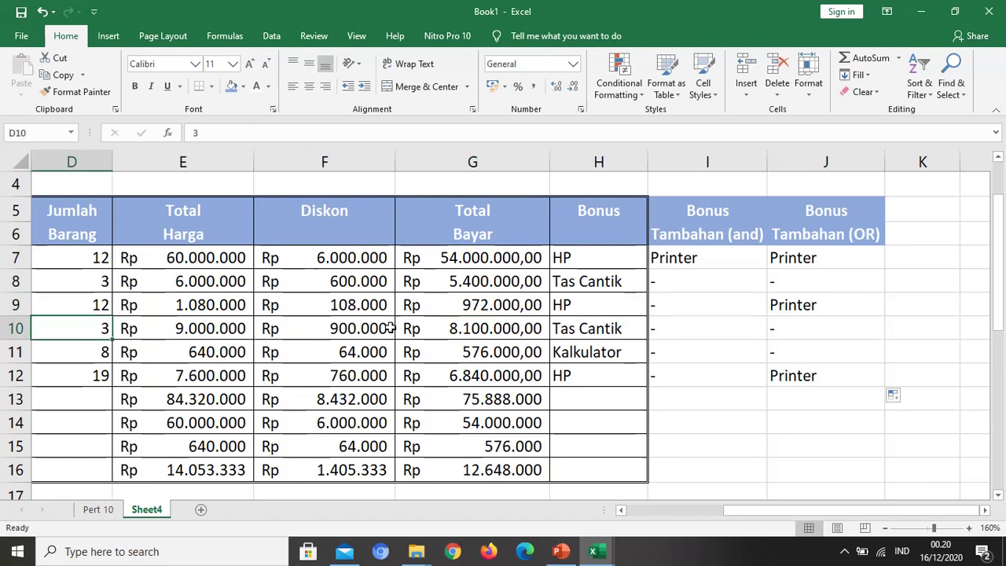
{"action": "left_click", "coordinate": [475, 330]}
{"action": "left_click", "coordinate": [788, 335]}
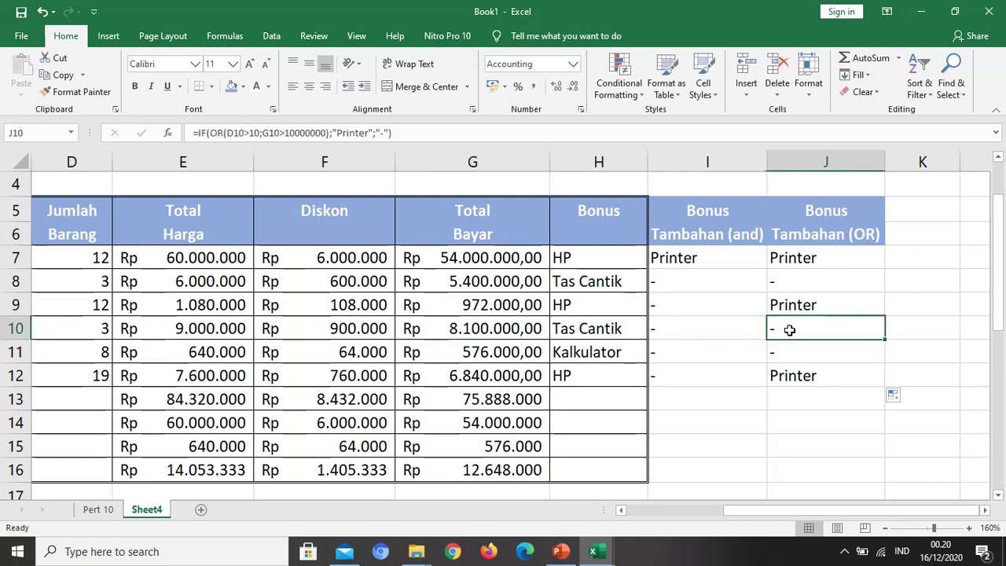
{"action": "left_click", "coordinate": [791, 353]}
{"action": "scroll", "coordinate": [676, 441], "scroll_direction": "down", "scroll_amount": 2}
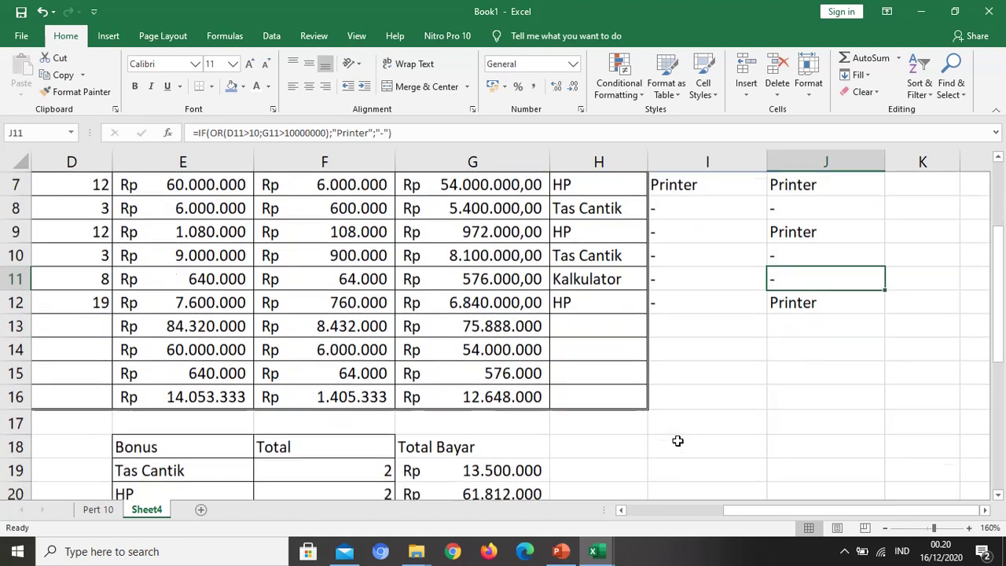
{"action": "scroll", "coordinate": [633, 469], "scroll_direction": "down", "scroll_amount": 1}
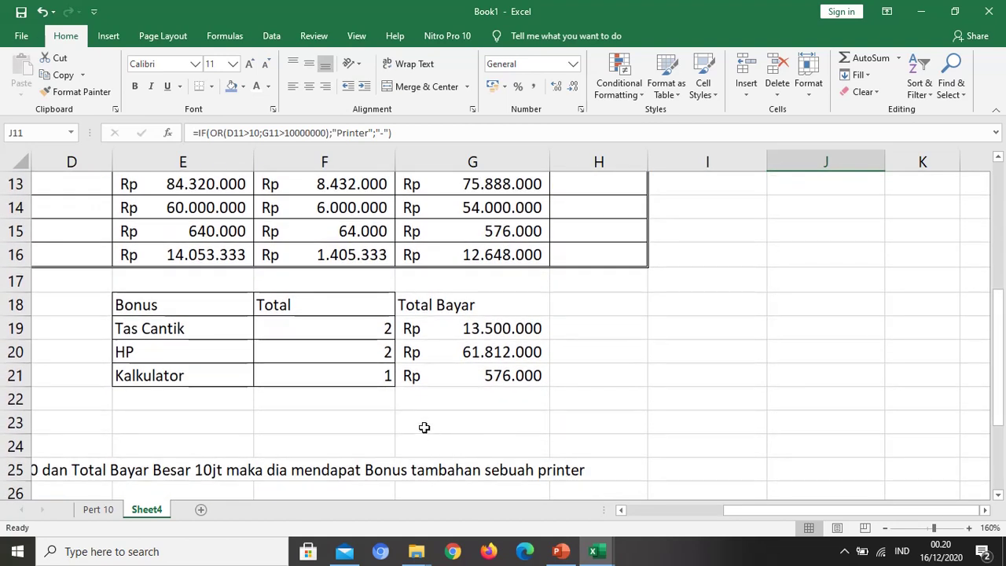